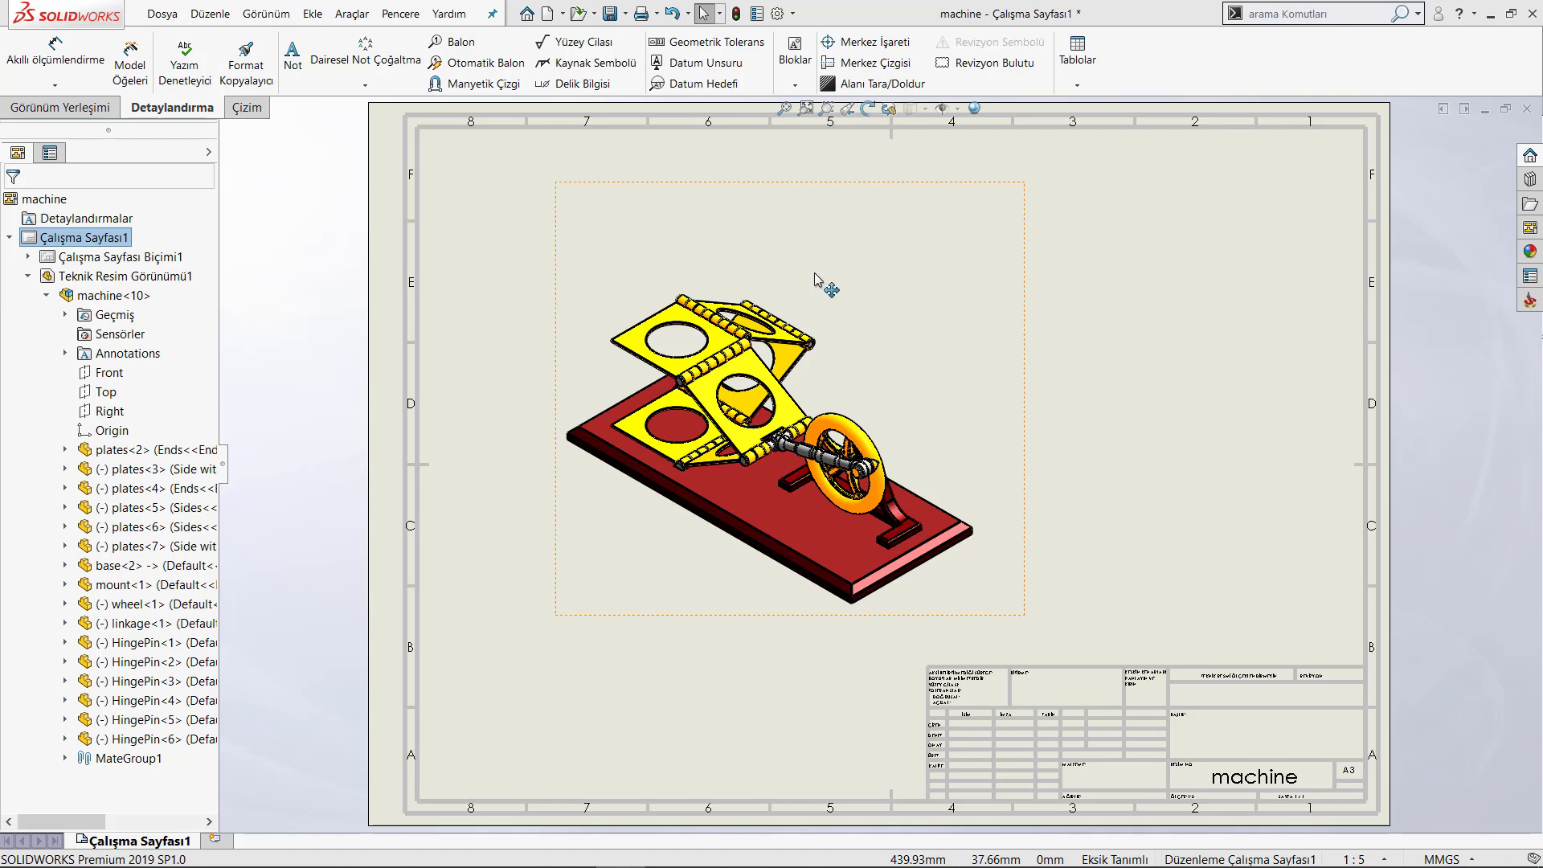
Launch Auto Balloon on the isometric machine assembly view.
{"action": "left_click", "coordinate": [492, 64]}
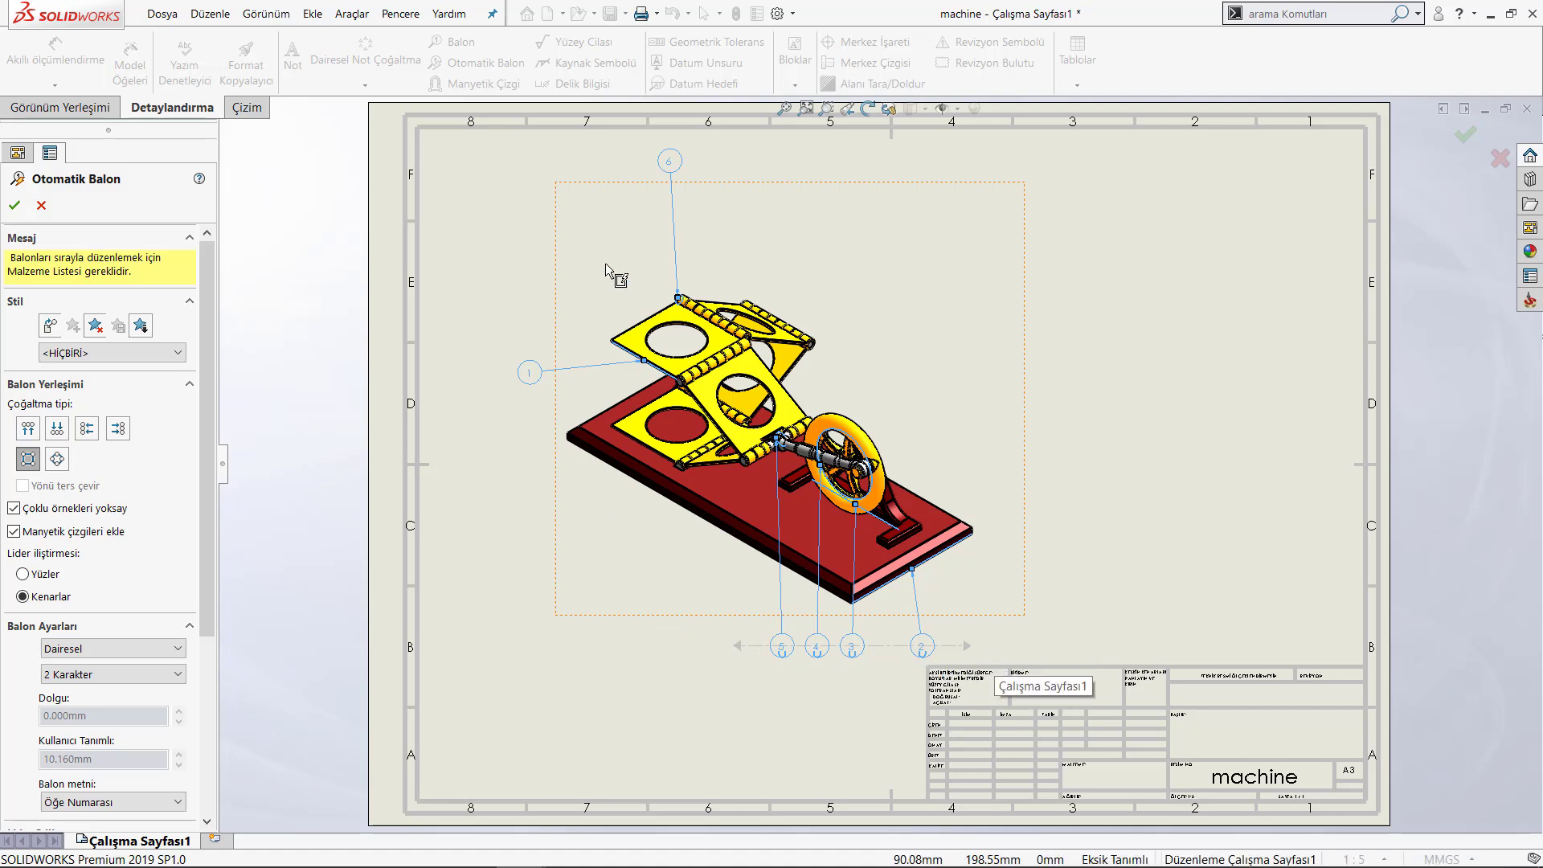
Try circular, top, bottom and left balloon layouts, ending with a right-side column.
{"action": "left_click", "coordinate": [57, 459]}
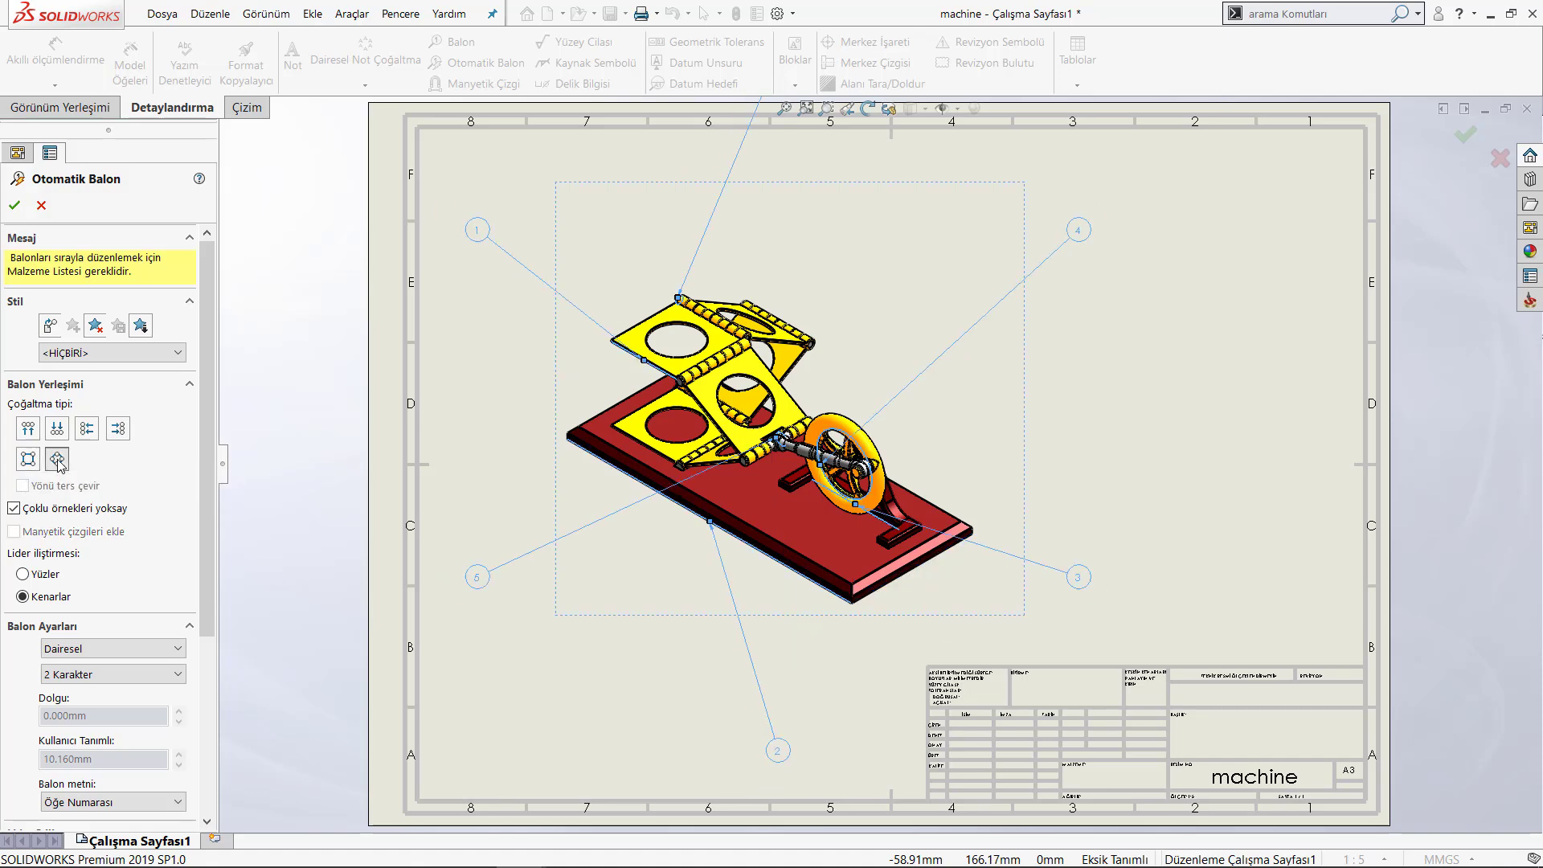
{"action": "key", "text": "z"}
{"action": "key", "text": "z"}
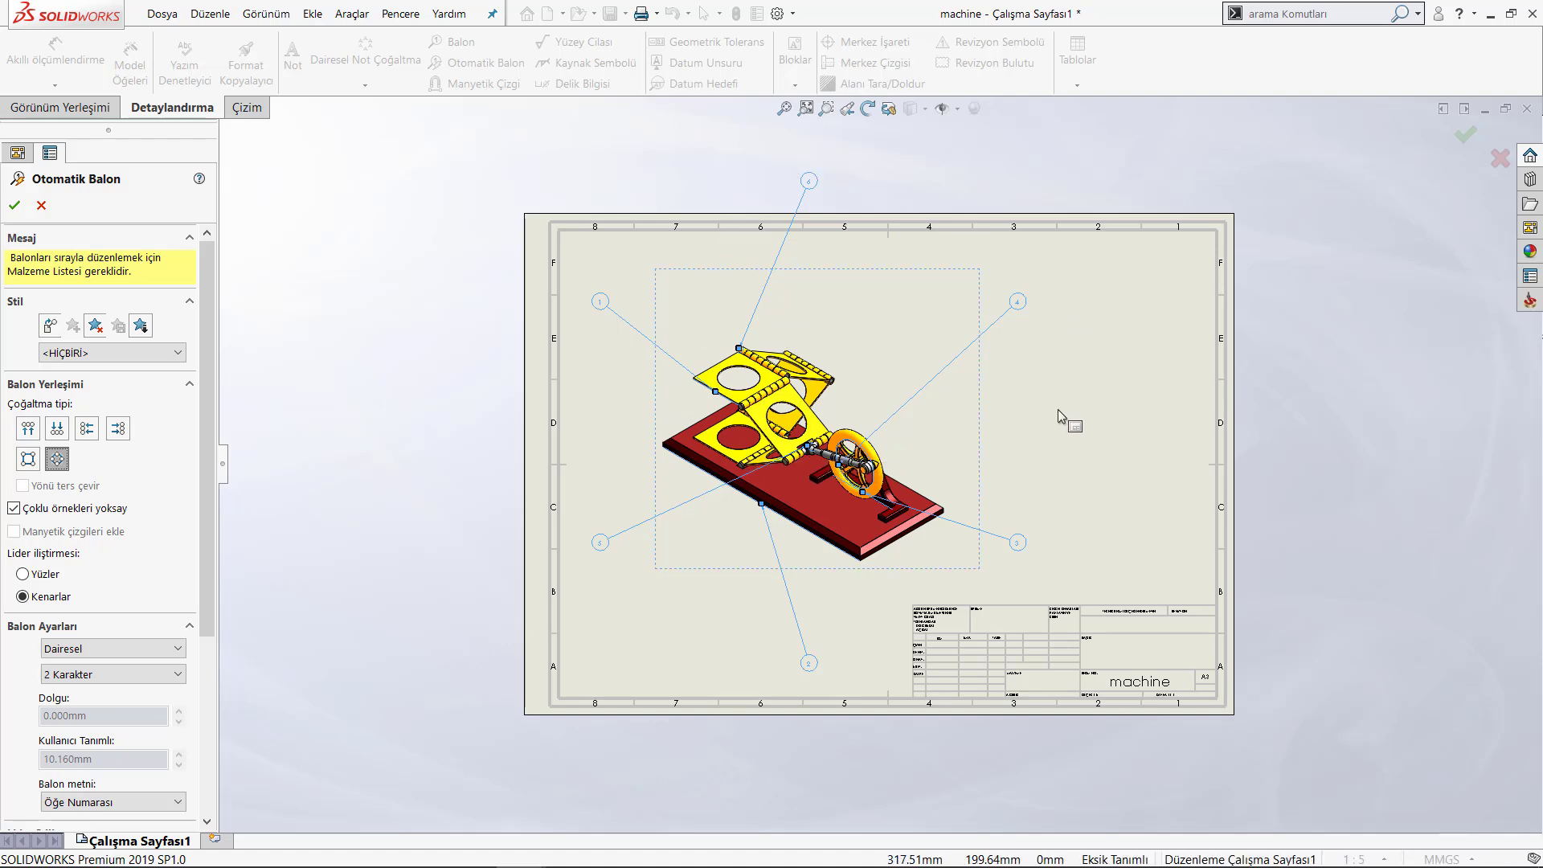
{"action": "left_click", "coordinate": [28, 429]}
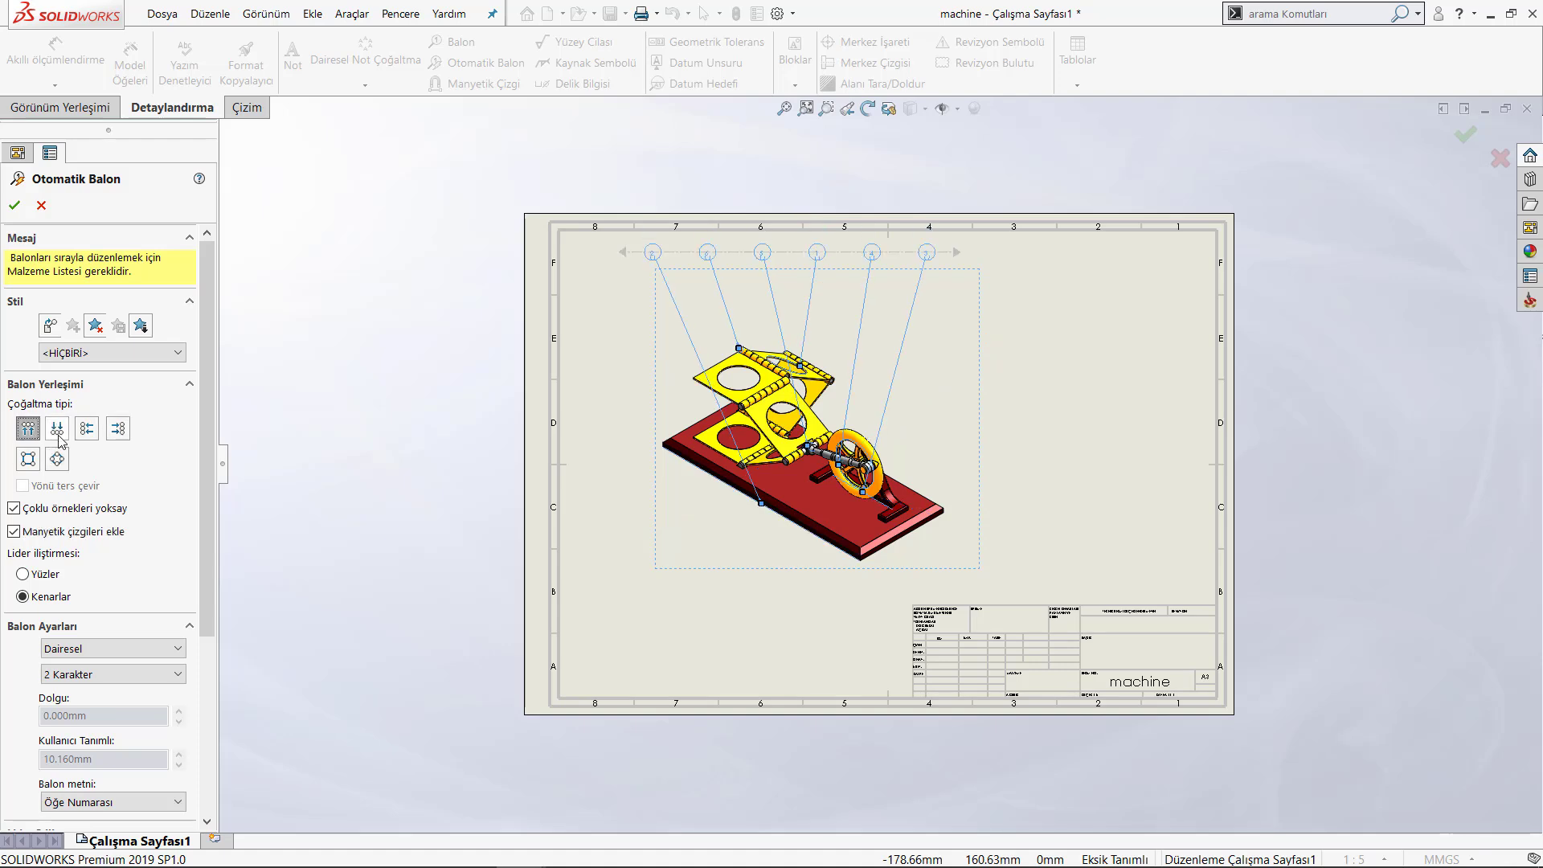
{"action": "left_click", "coordinate": [57, 433]}
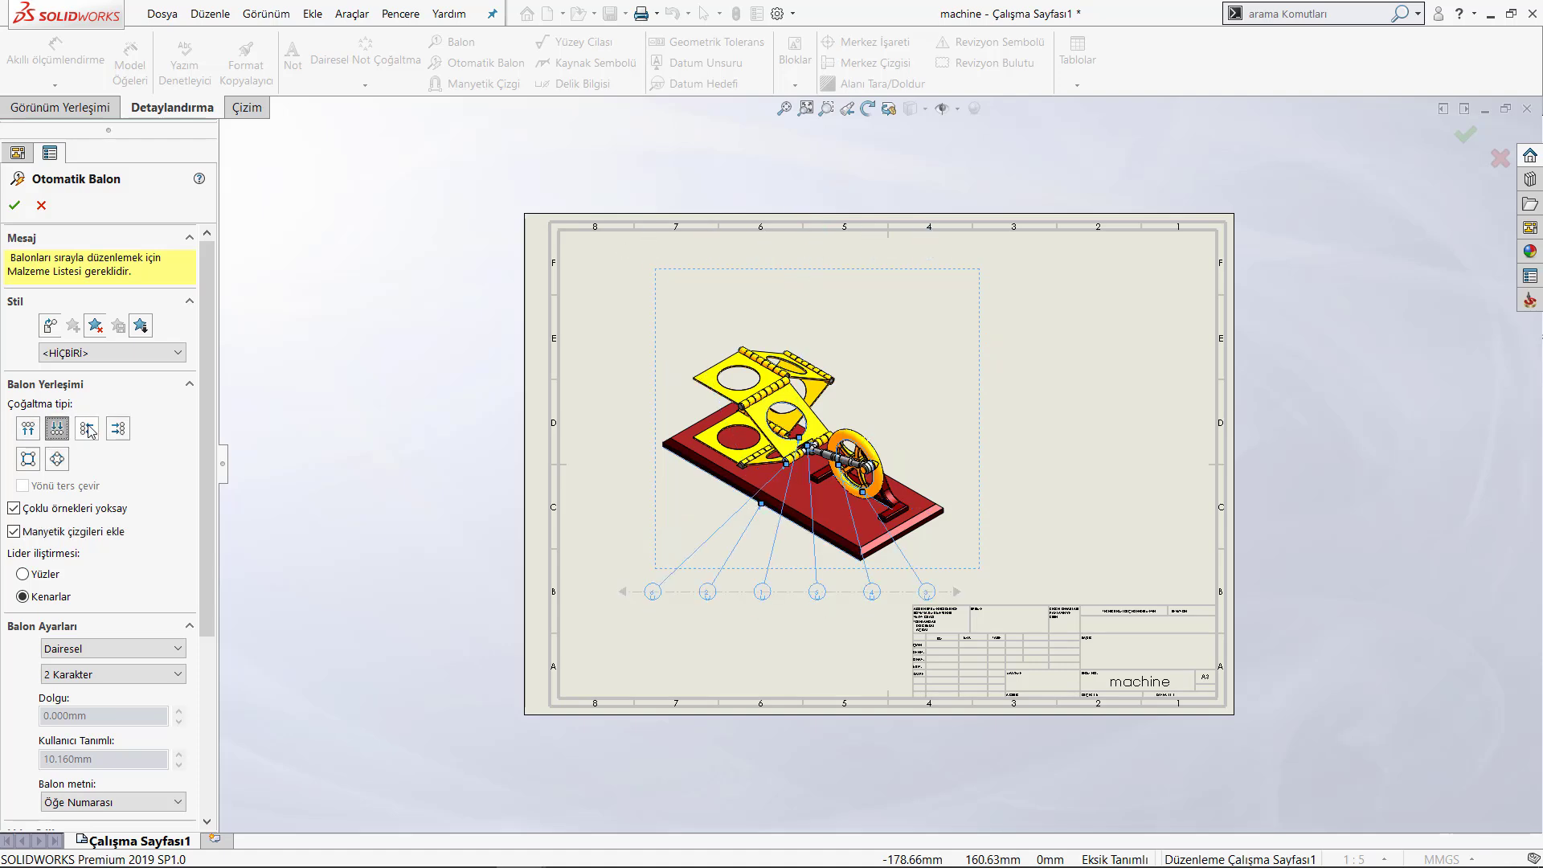
{"action": "left_click", "coordinate": [86, 430]}
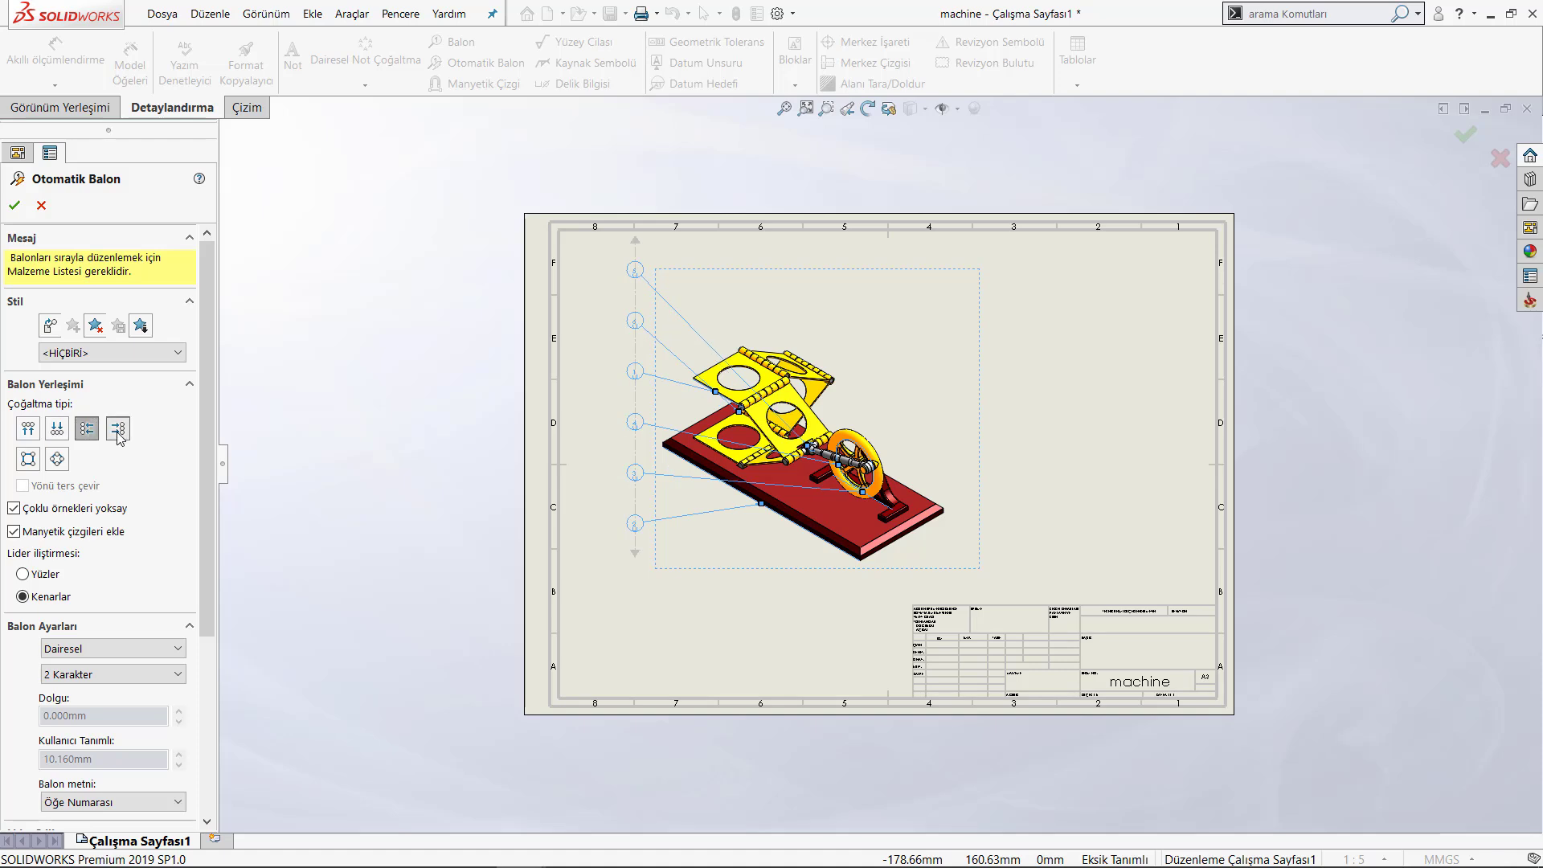
{"action": "left_click", "coordinate": [118, 432]}
Apply the square layout with balloons along the top, left and bottom, and inspect closely.
{"action": "left_click", "coordinate": [28, 458]}
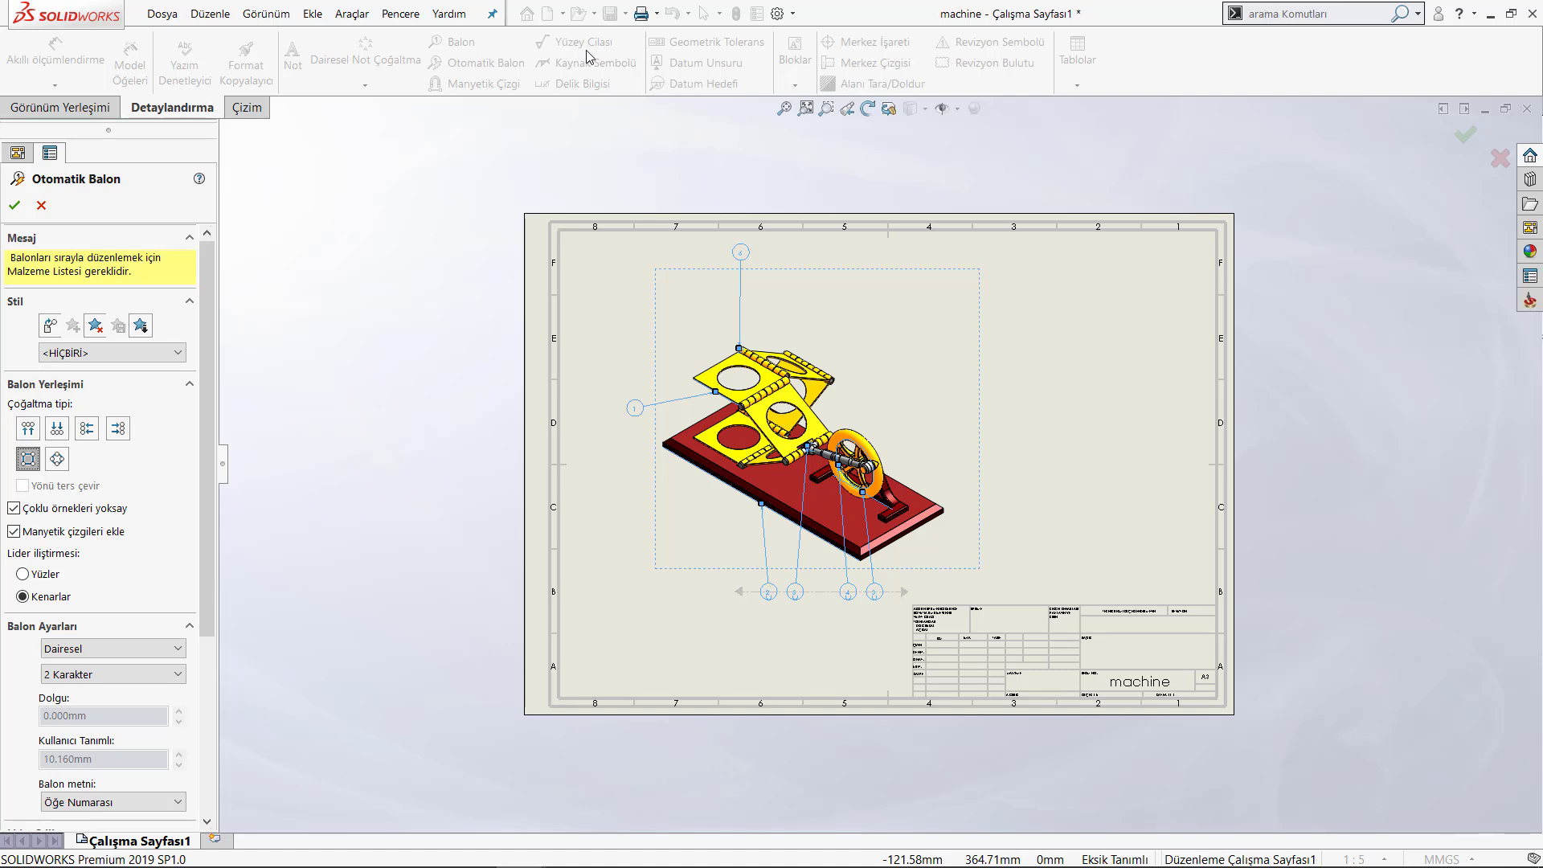
{"action": "scroll", "coordinate": [843, 466], "scroll_direction": "down", "scroll_amount": 1}
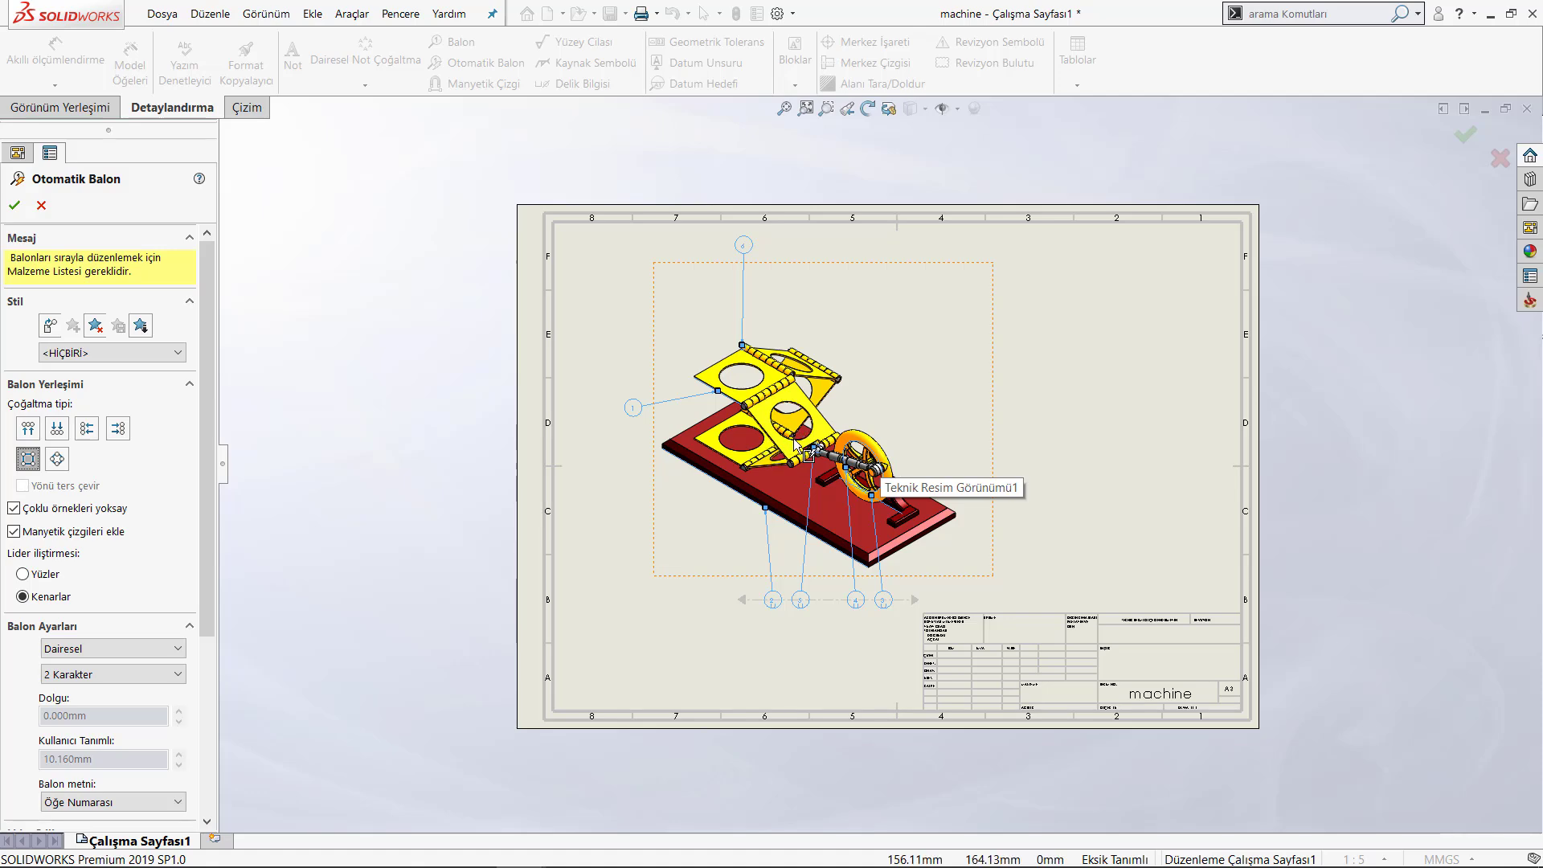
{"action": "scroll", "coordinate": [884, 522], "scroll_direction": "down", "scroll_amount": 2}
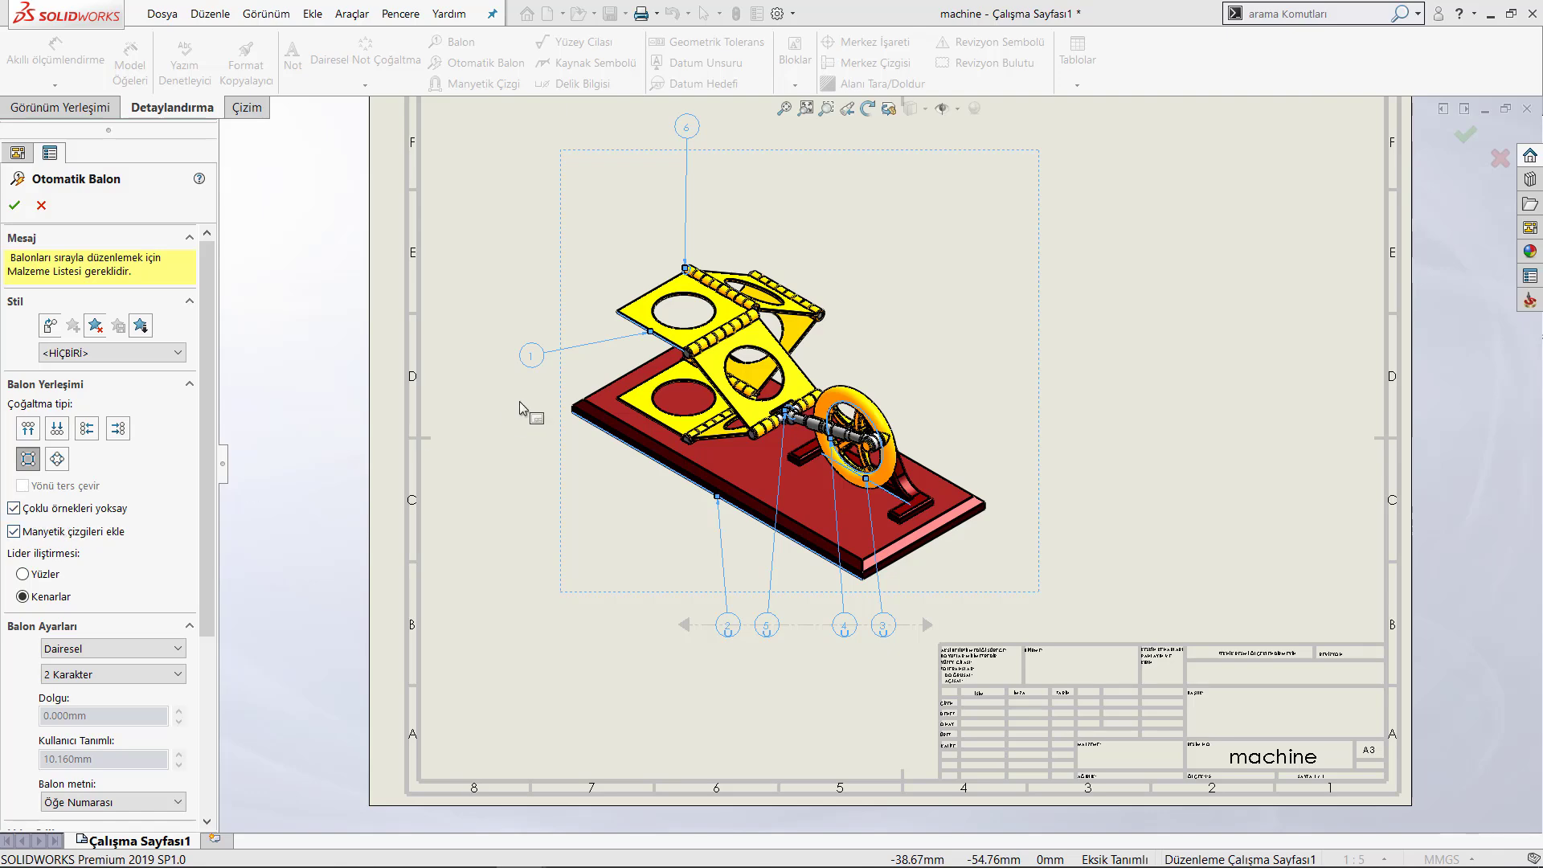
{"action": "scroll", "coordinate": [739, 313], "scroll_direction": "up", "scroll_amount": 1}
{"action": "scroll", "coordinate": [813, 331], "scroll_direction": "down", "scroll_amount": 2}
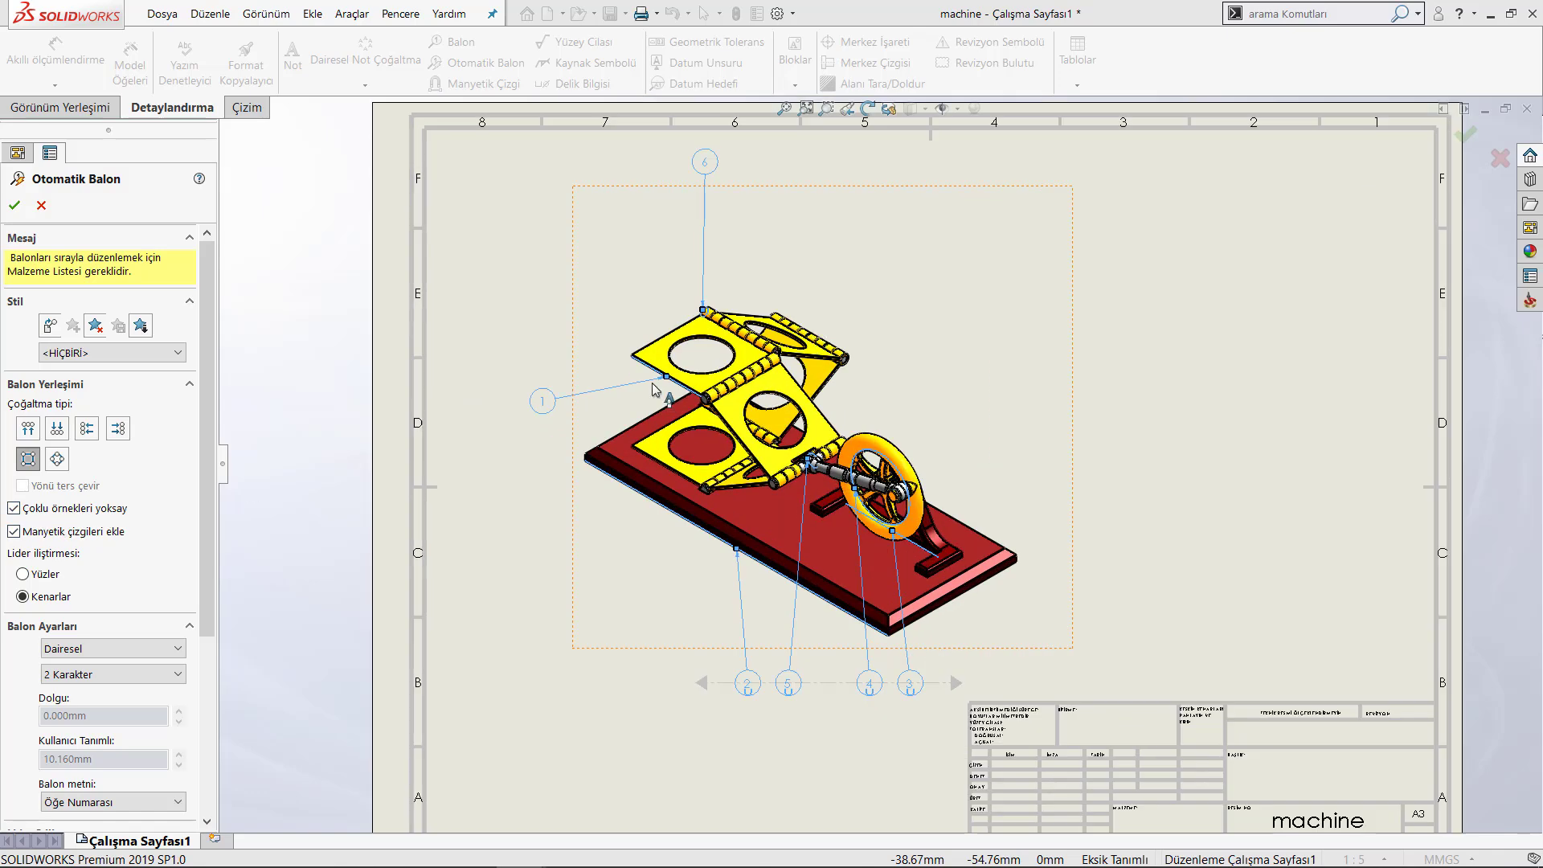
{"action": "scroll", "coordinate": [655, 389], "scroll_direction": "down", "scroll_amount": 1}
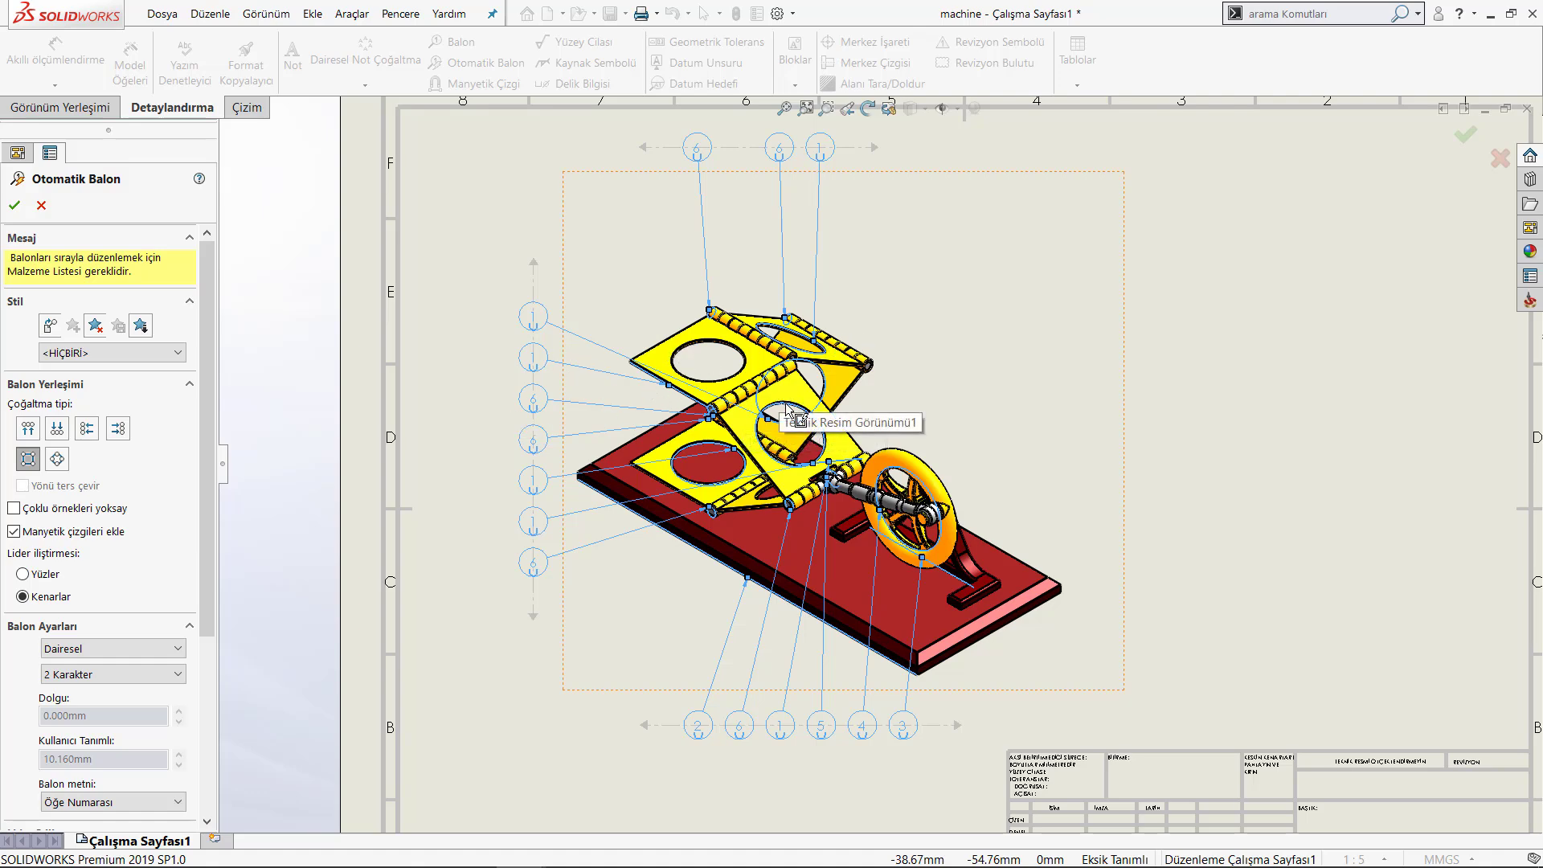
Fit the sheet and re-enable Ignore multiple instances for one balloon per part.
{"action": "scroll", "coordinate": [744, 386], "scroll_direction": "down", "scroll_amount": 1}
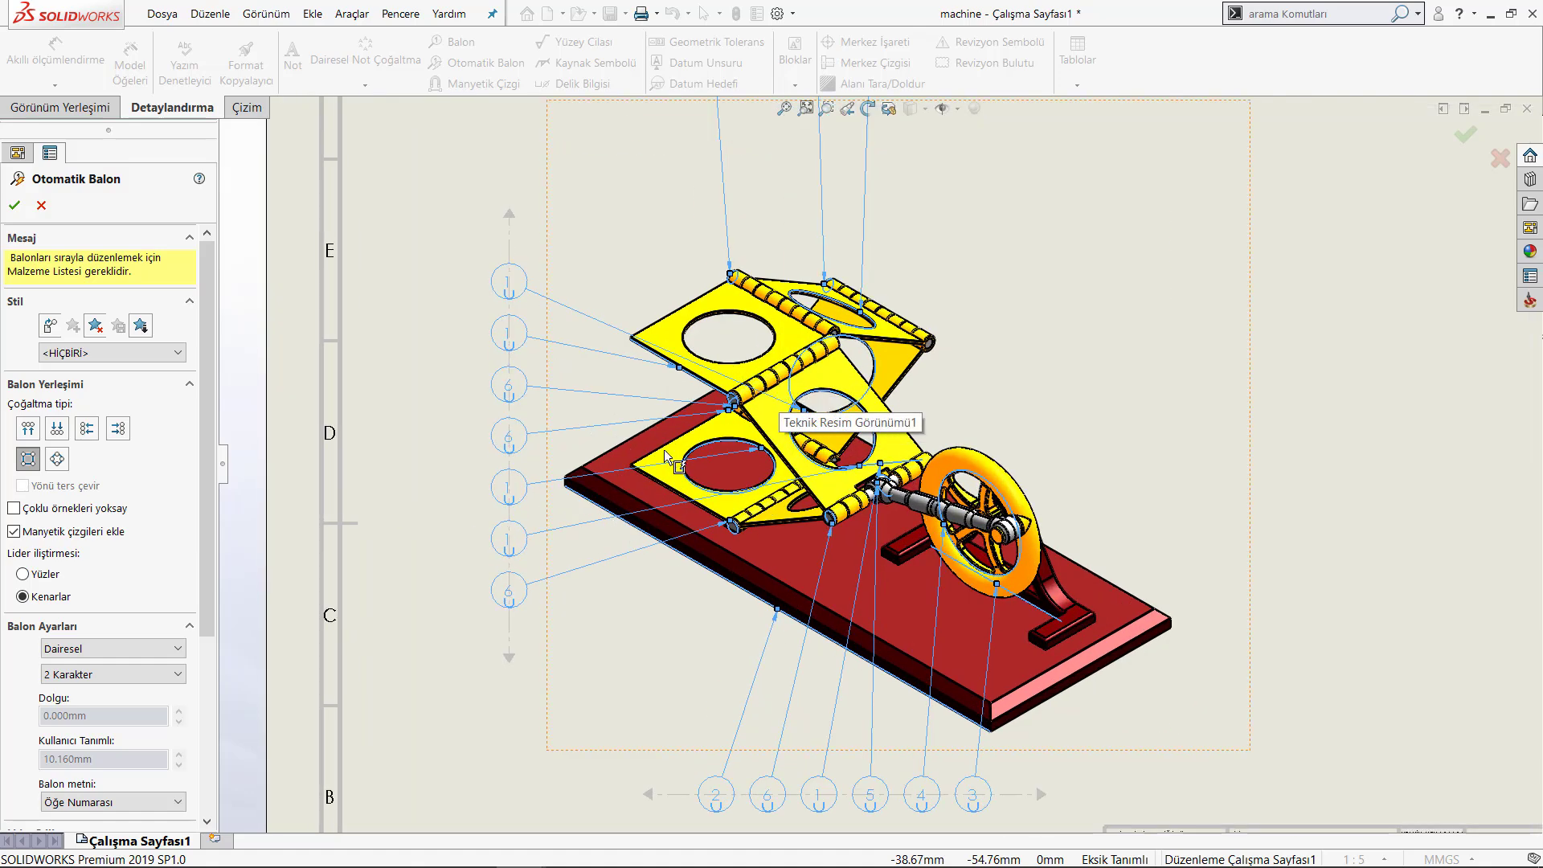
{"action": "scroll", "coordinate": [699, 474], "scroll_direction": "up", "scroll_amount": 2}
{"action": "key", "text": "z"}
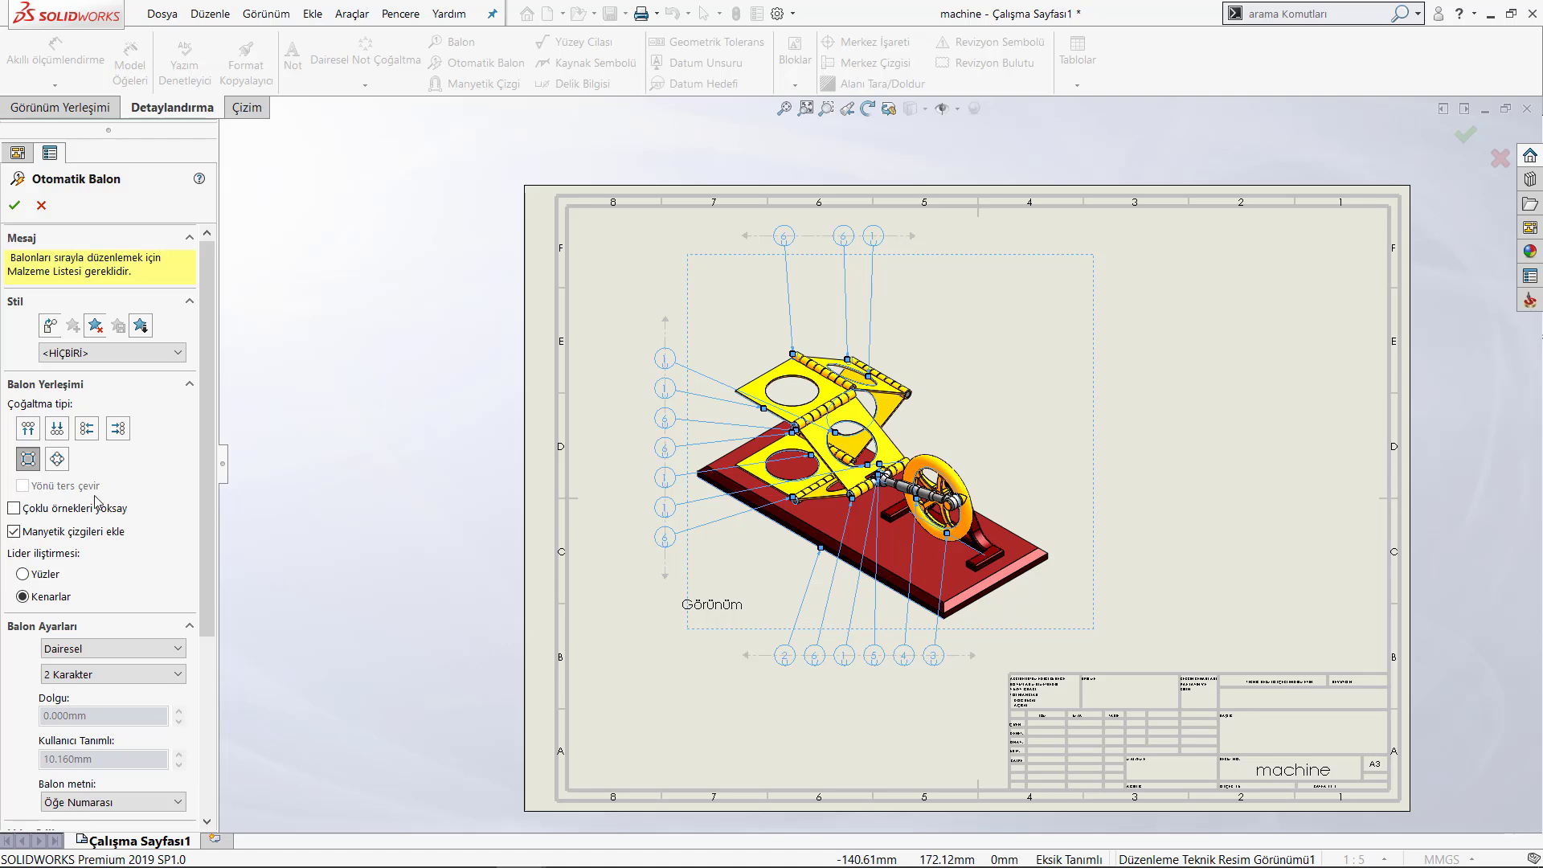
{"action": "left_click", "coordinate": [21, 511]}
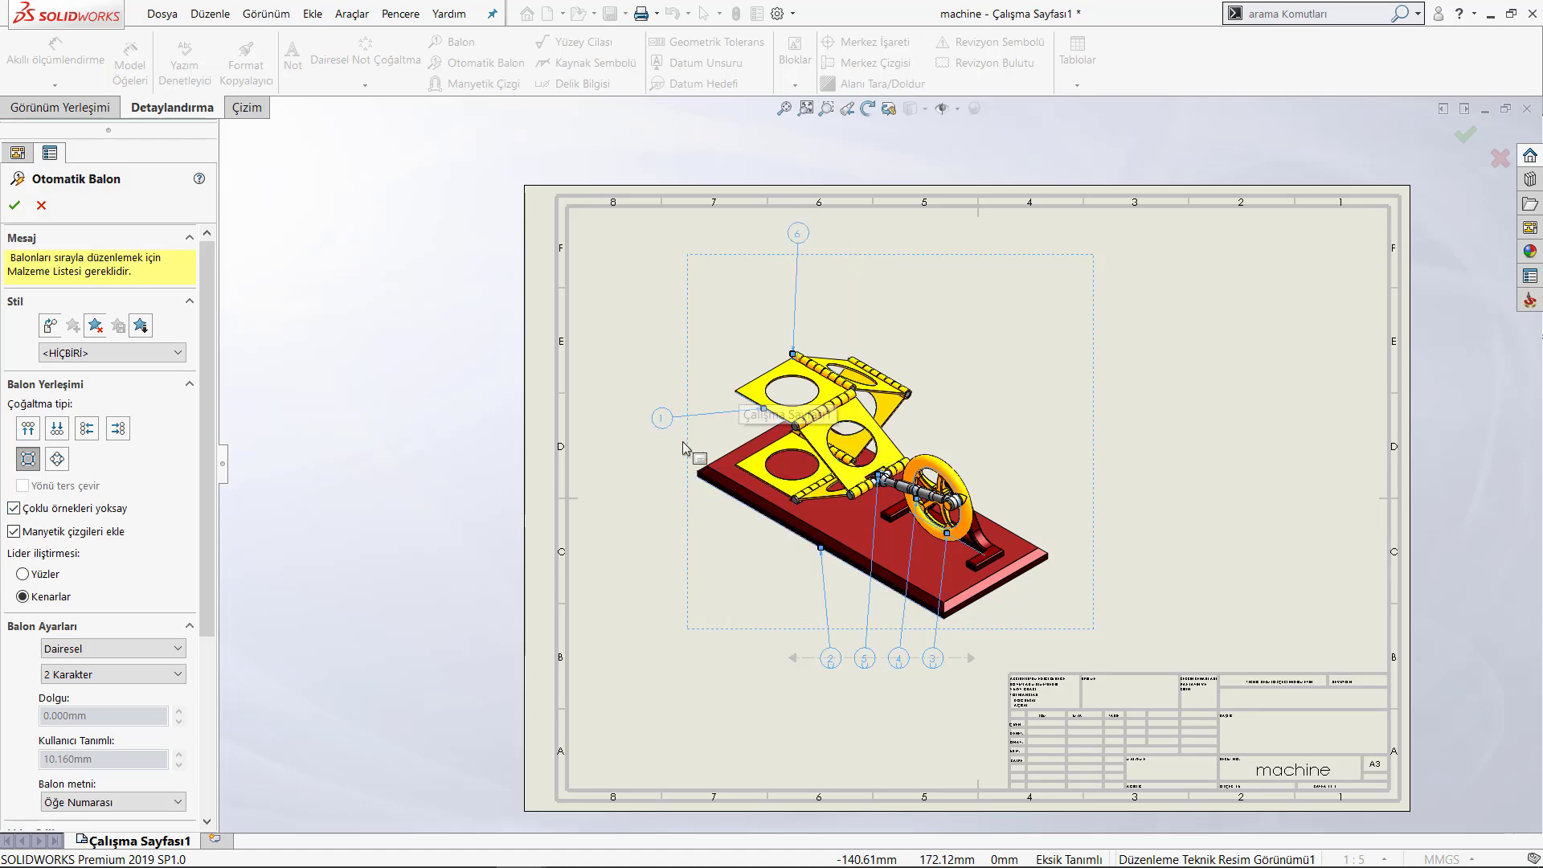
{"action": "scroll", "coordinate": [892, 466], "scroll_direction": "up", "scroll_amount": 3}
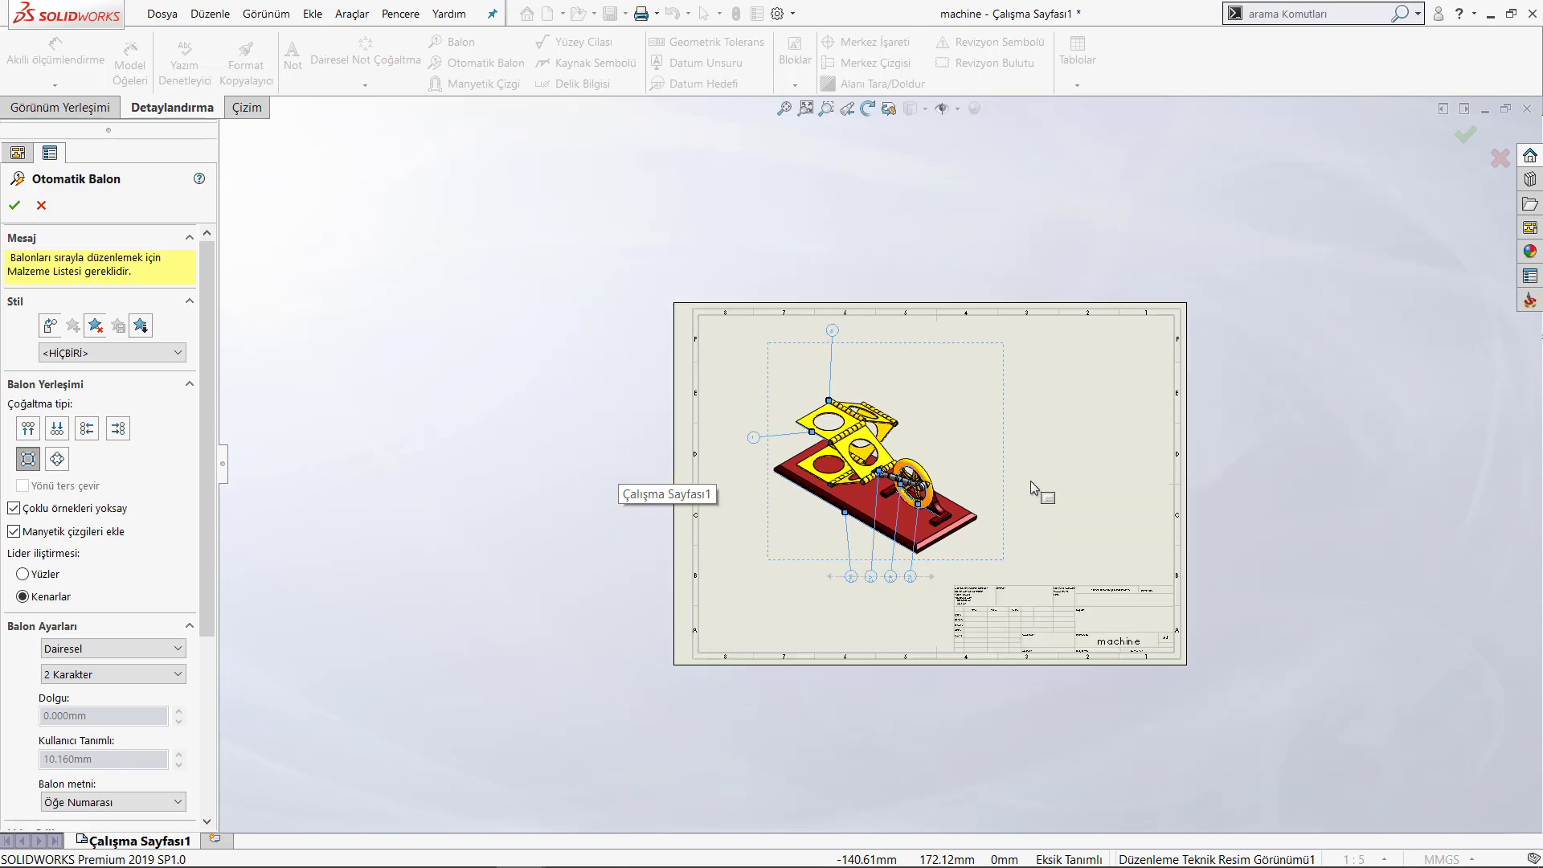
{"action": "scroll", "coordinate": [1030, 483], "scroll_direction": "down", "scroll_amount": 2}
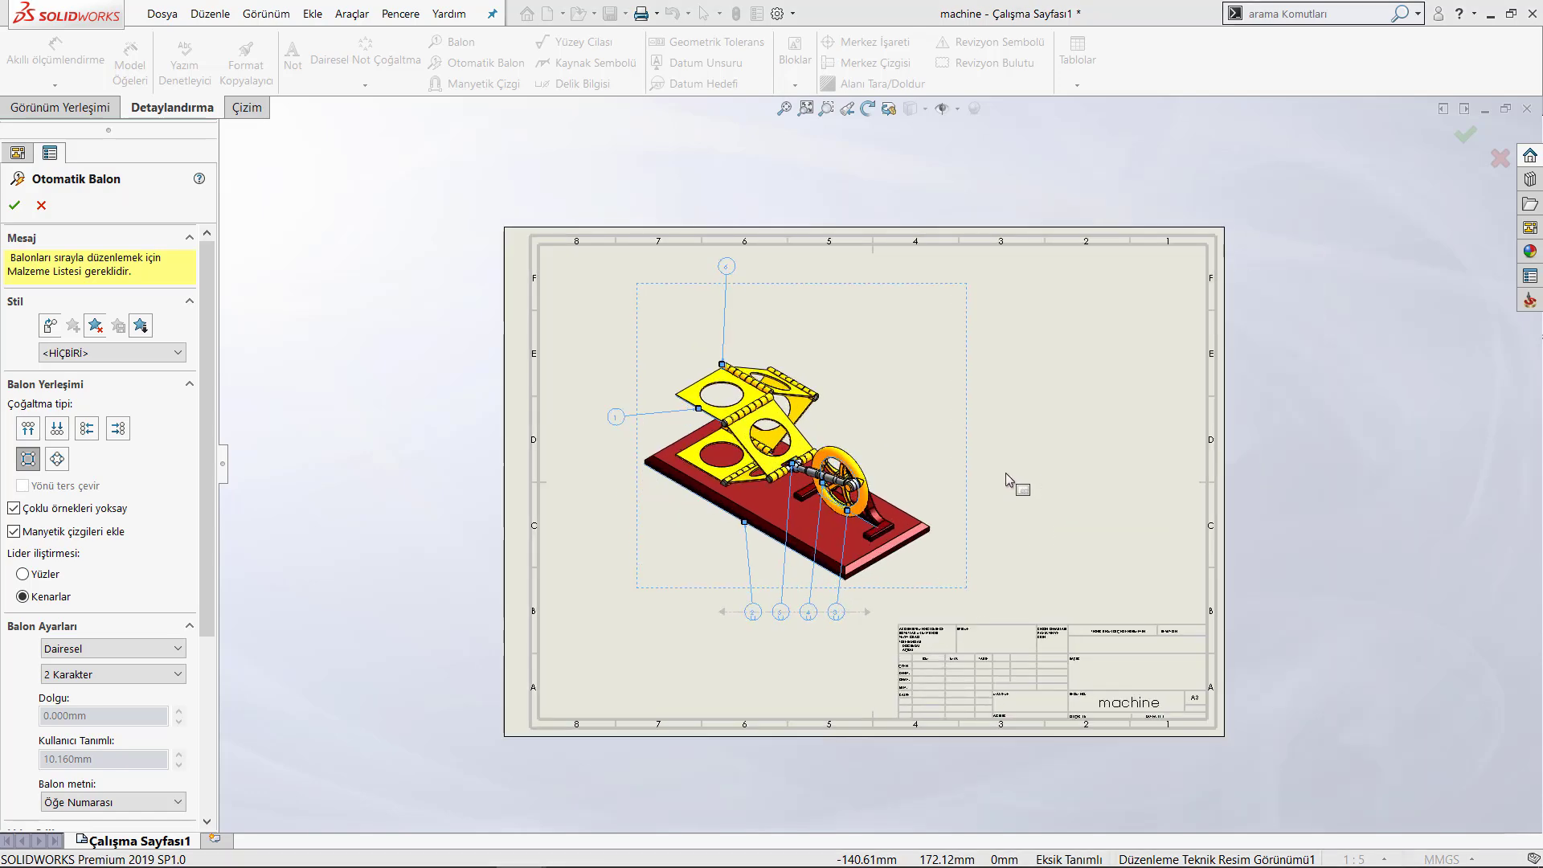
{"action": "scroll", "coordinate": [769, 469], "scroll_direction": "down", "scroll_amount": 2}
{"action": "scroll", "coordinate": [699, 422], "scroll_direction": "down", "scroll_amount": 2}
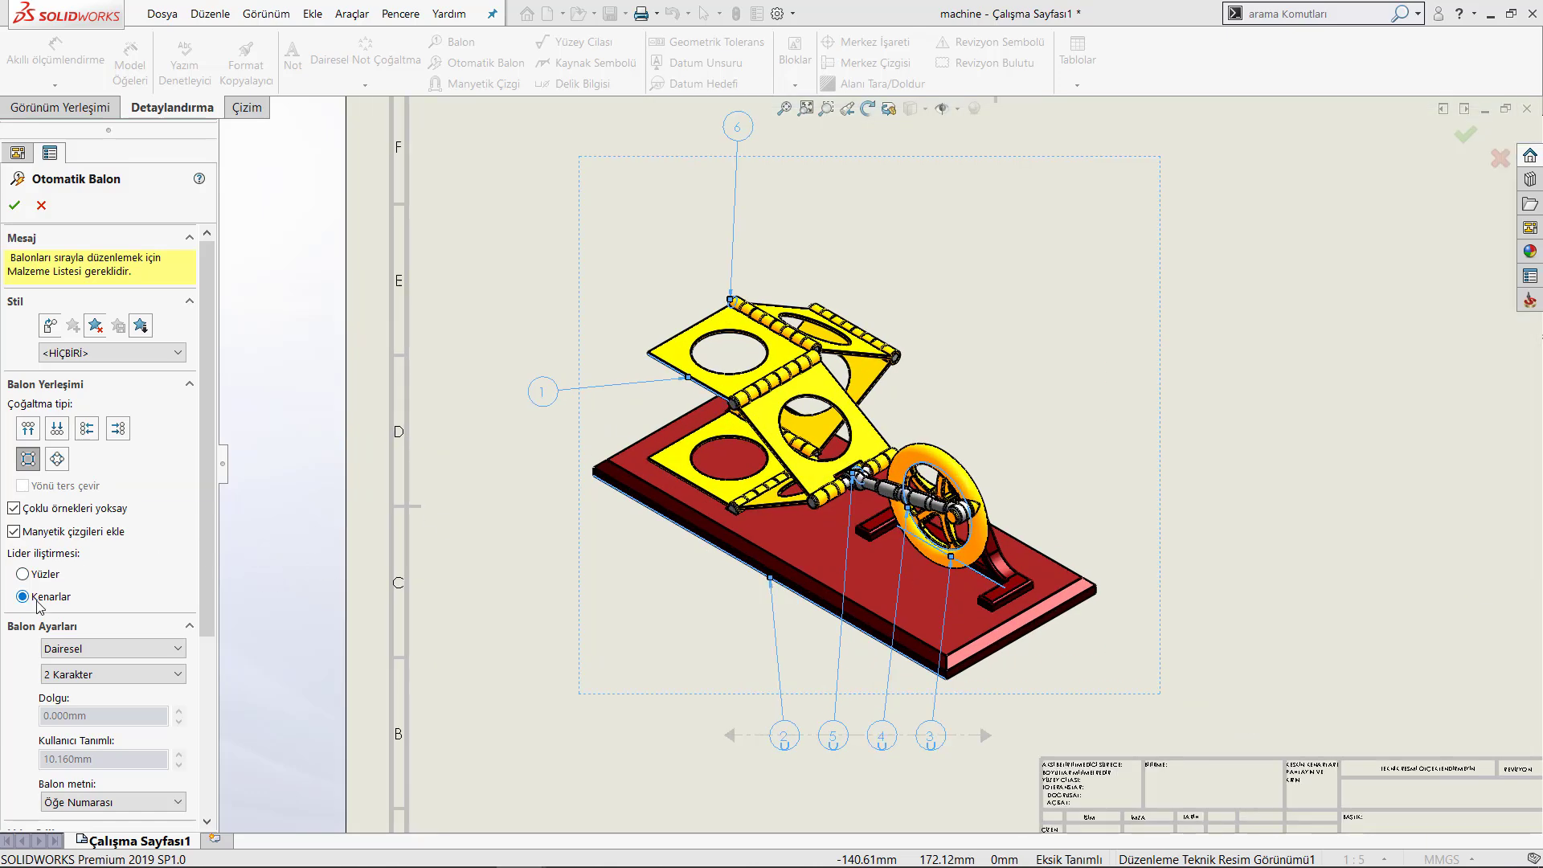
{"action": "scroll", "coordinate": [778, 363], "scroll_direction": "down", "scroll_amount": 2}
{"action": "scroll", "coordinate": [731, 402], "scroll_direction": "down", "scroll_amount": 2}
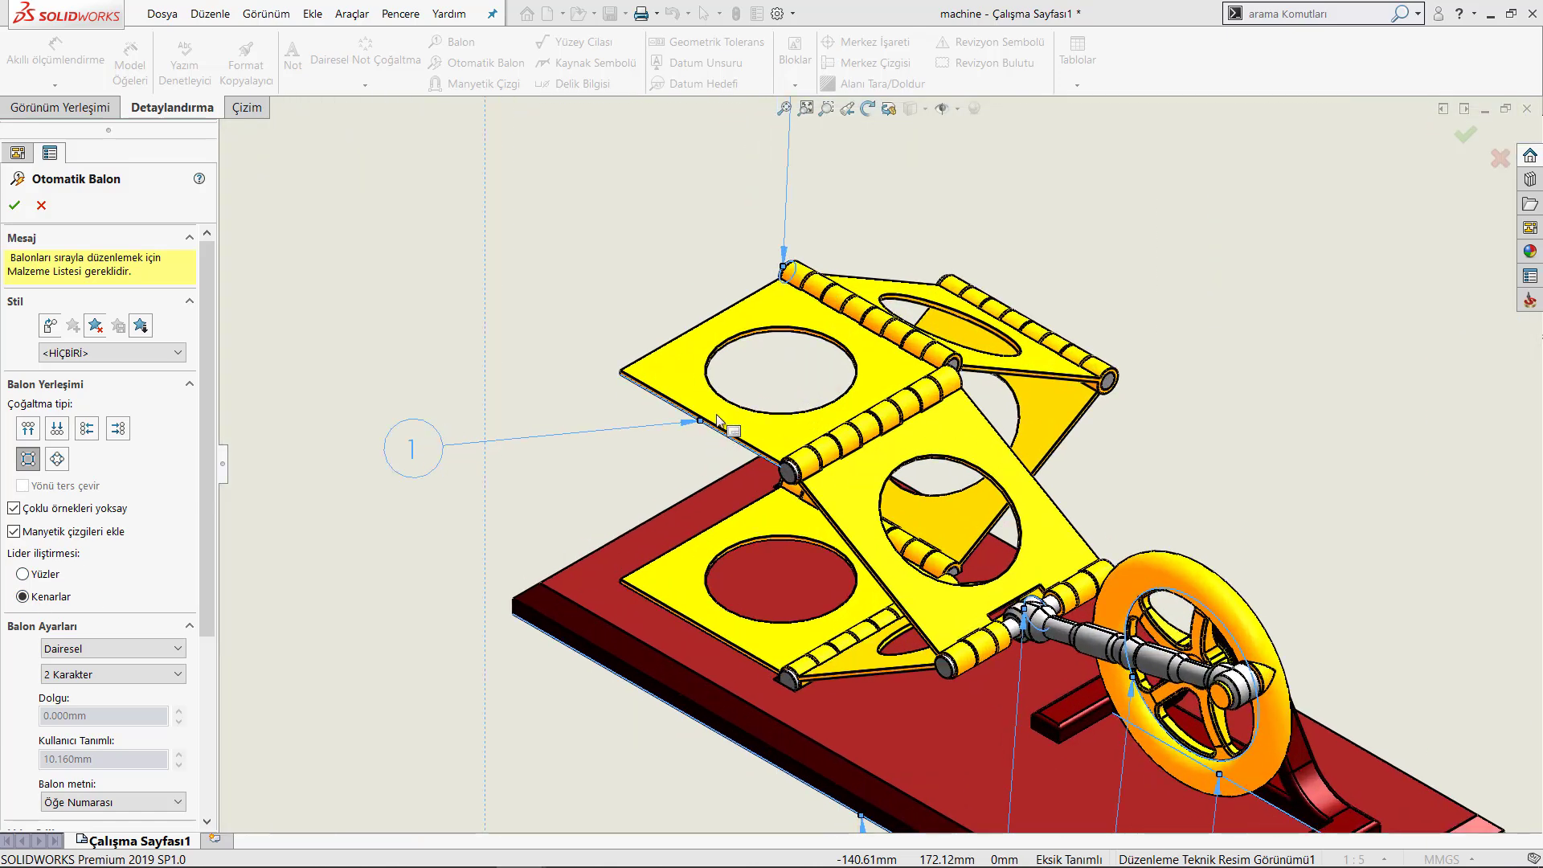
{"action": "scroll", "coordinate": [771, 418], "scroll_direction": "up", "scroll_amount": 1}
{"action": "scroll", "coordinate": [771, 436], "scroll_direction": "down", "scroll_amount": 3}
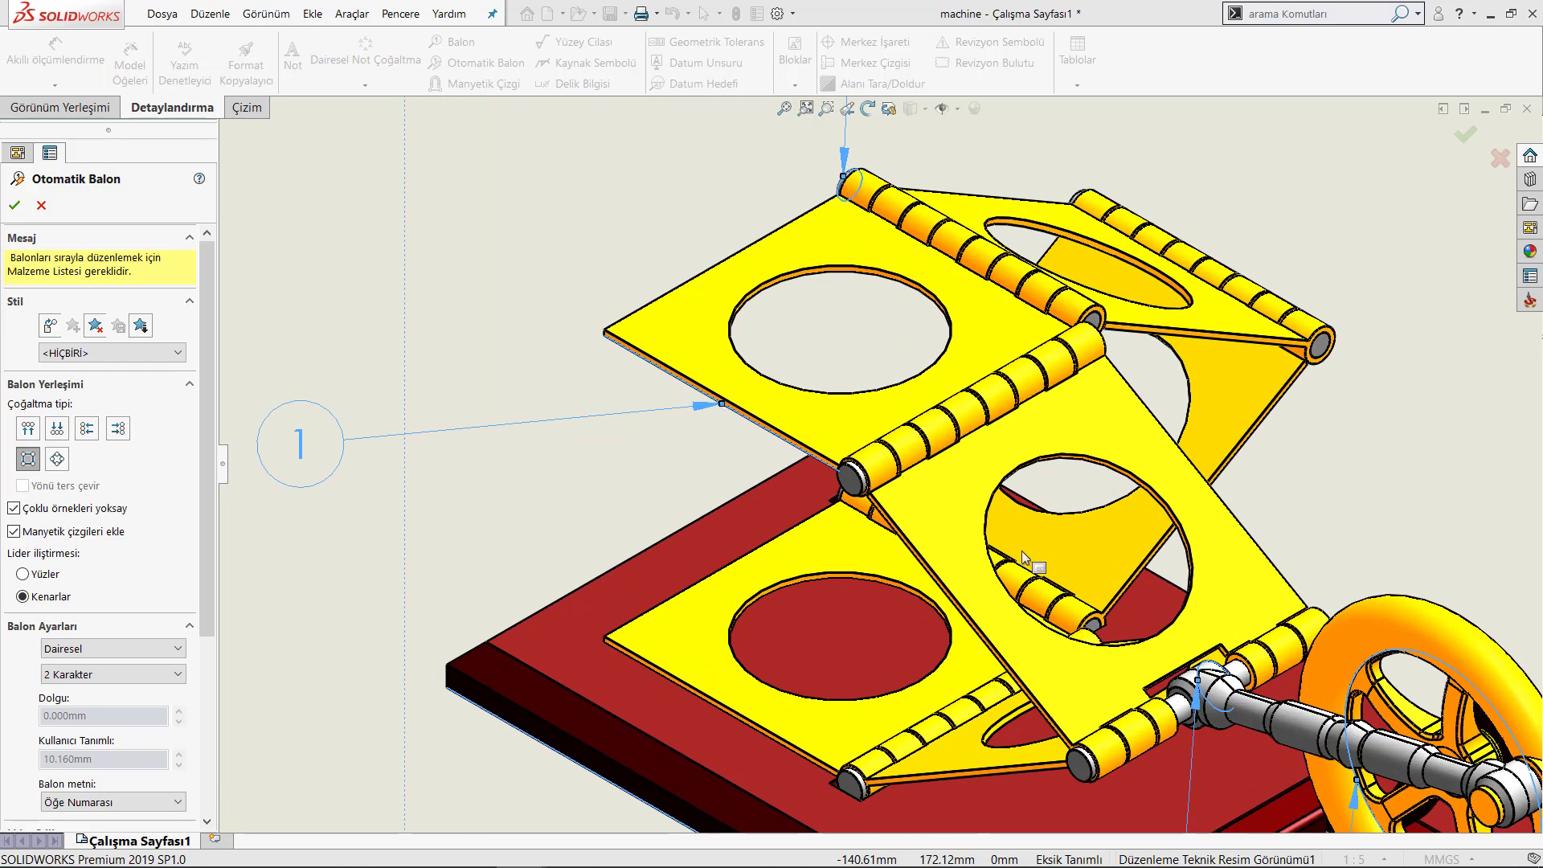
Set leader attachment to Yüzler (faces) and inspect the dot-ended leaders.
{"action": "left_click", "coordinate": [23, 574]}
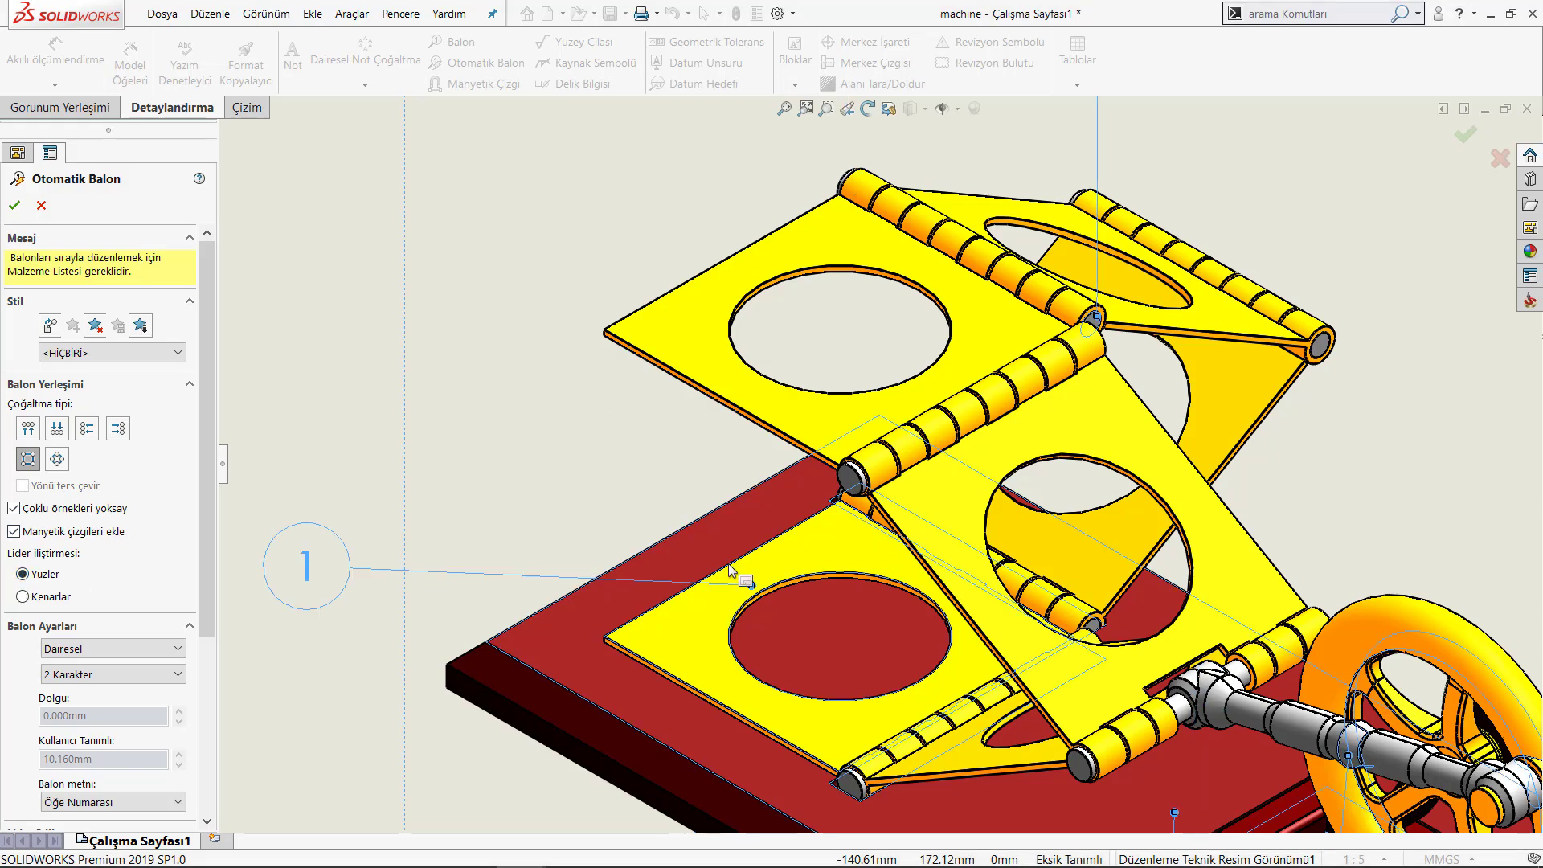
{"action": "scroll", "coordinate": [996, 466], "scroll_direction": "up", "scroll_amount": 3}
{"action": "scroll", "coordinate": [996, 466], "scroll_direction": "up", "scroll_amount": 2}
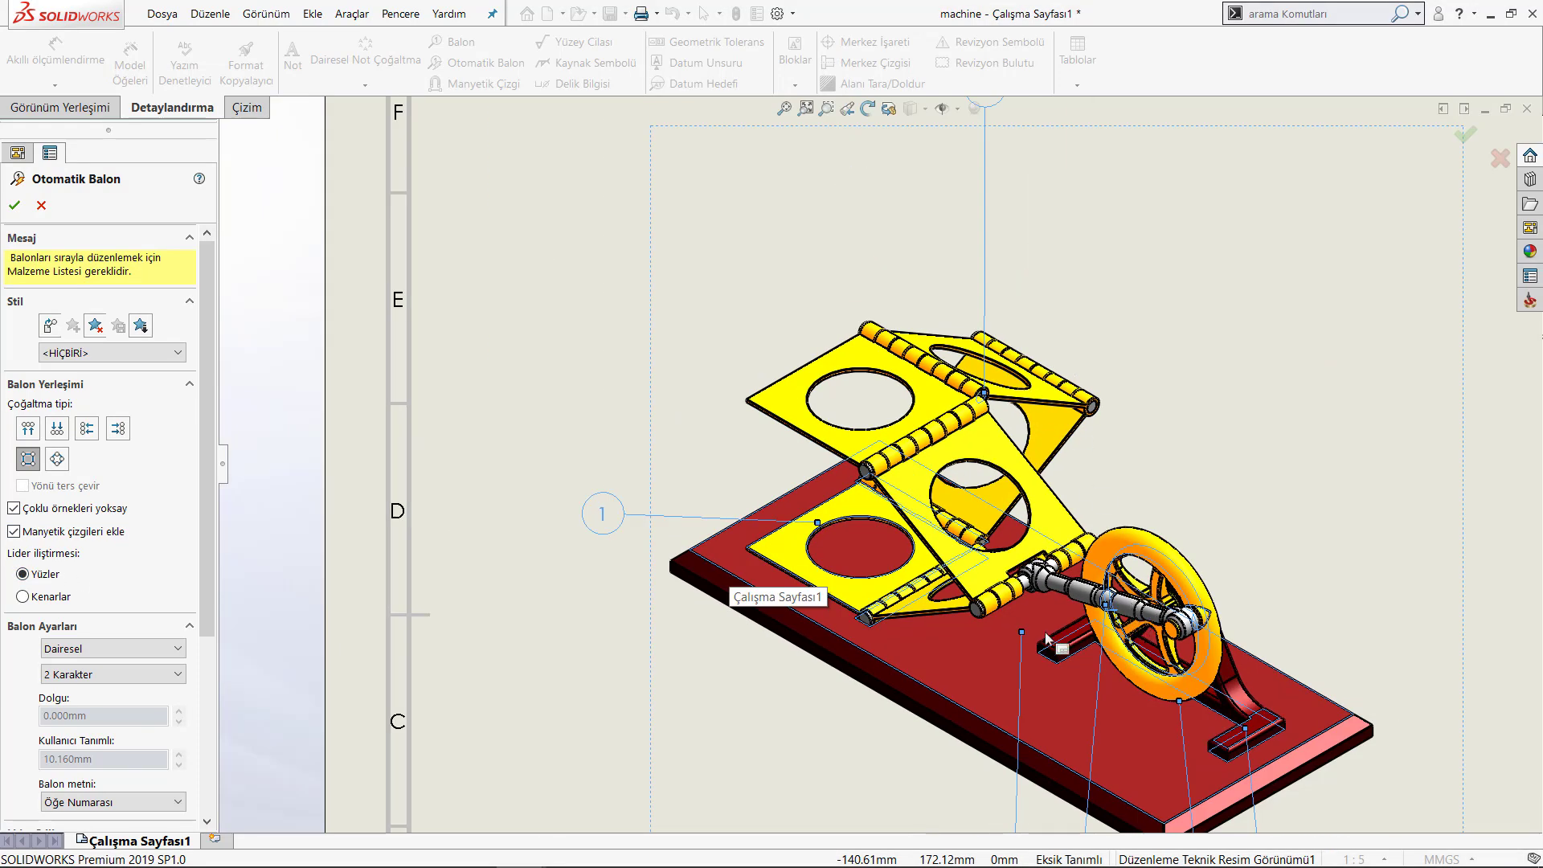
{"action": "scroll", "coordinate": [937, 589], "scroll_direction": "up", "scroll_amount": 3}
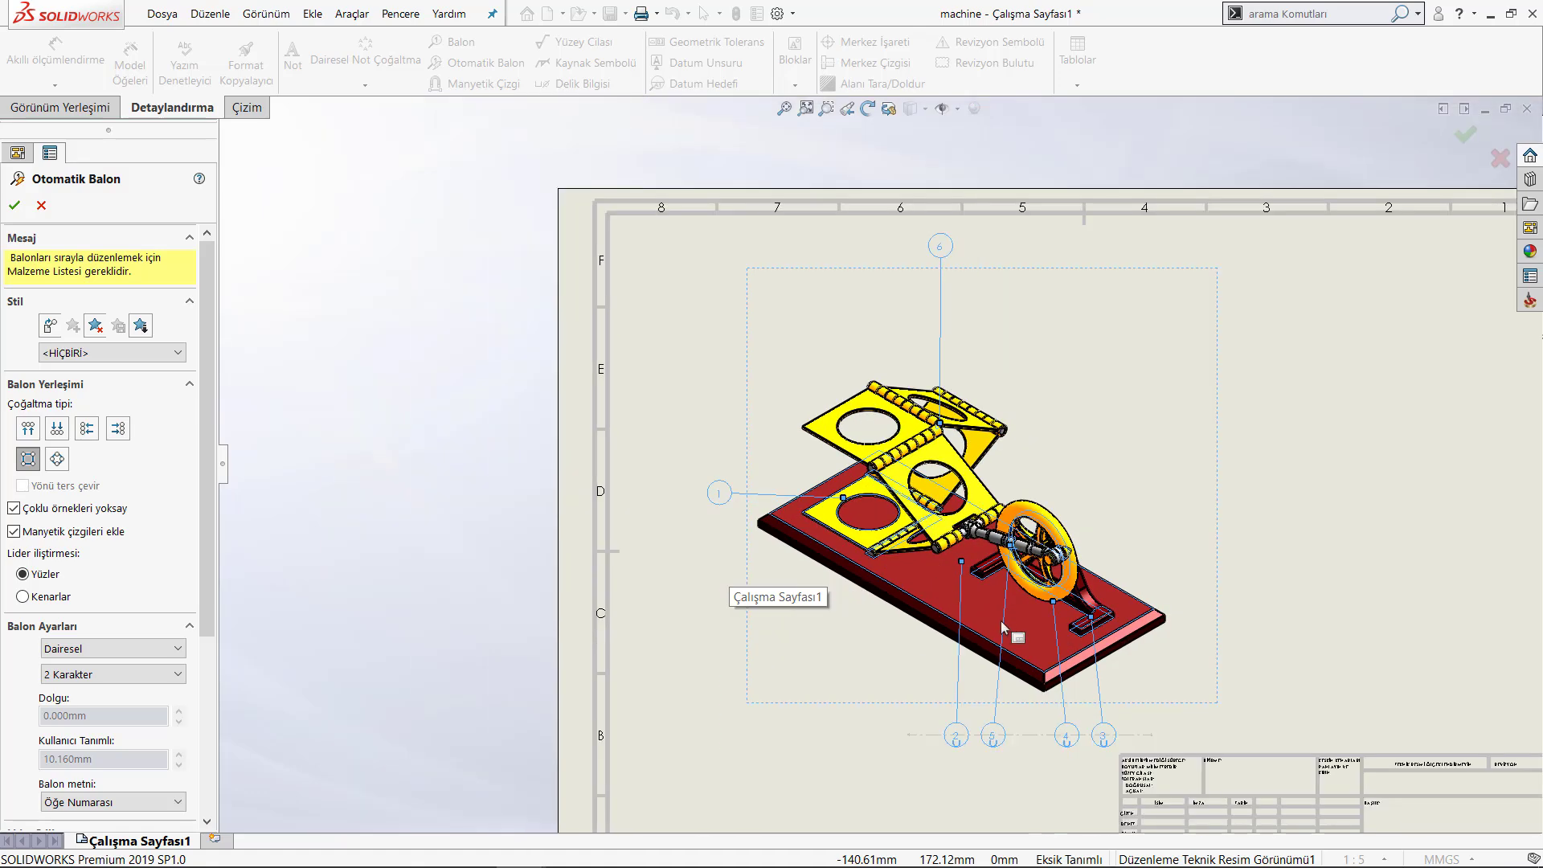
{"action": "scroll", "coordinate": [922, 533], "scroll_direction": "down", "scroll_amount": 2}
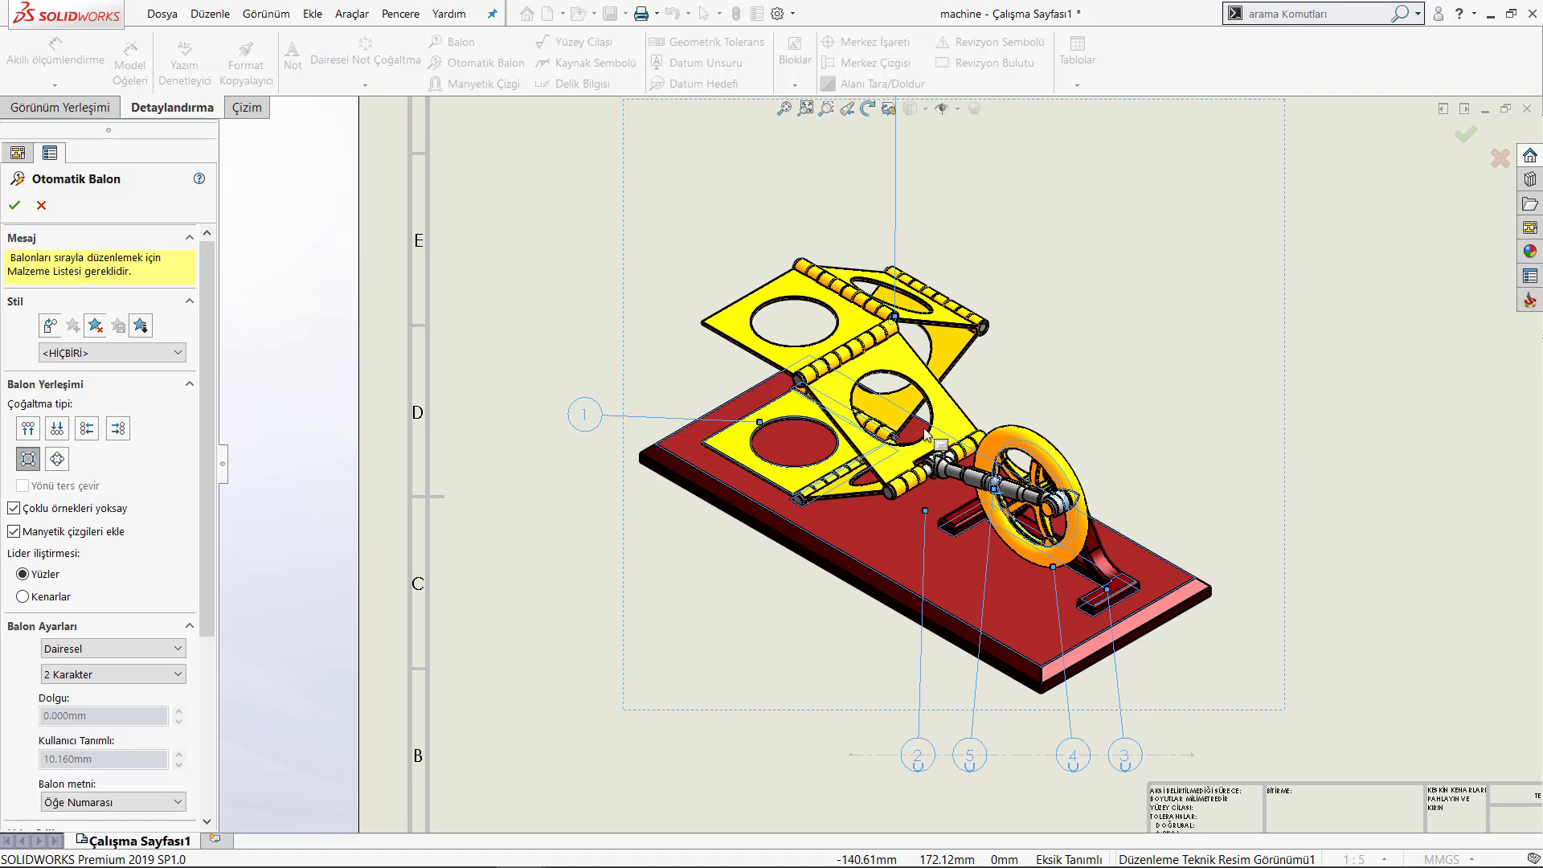
{"action": "scroll", "coordinate": [952, 556], "scroll_direction": "down", "scroll_amount": 2}
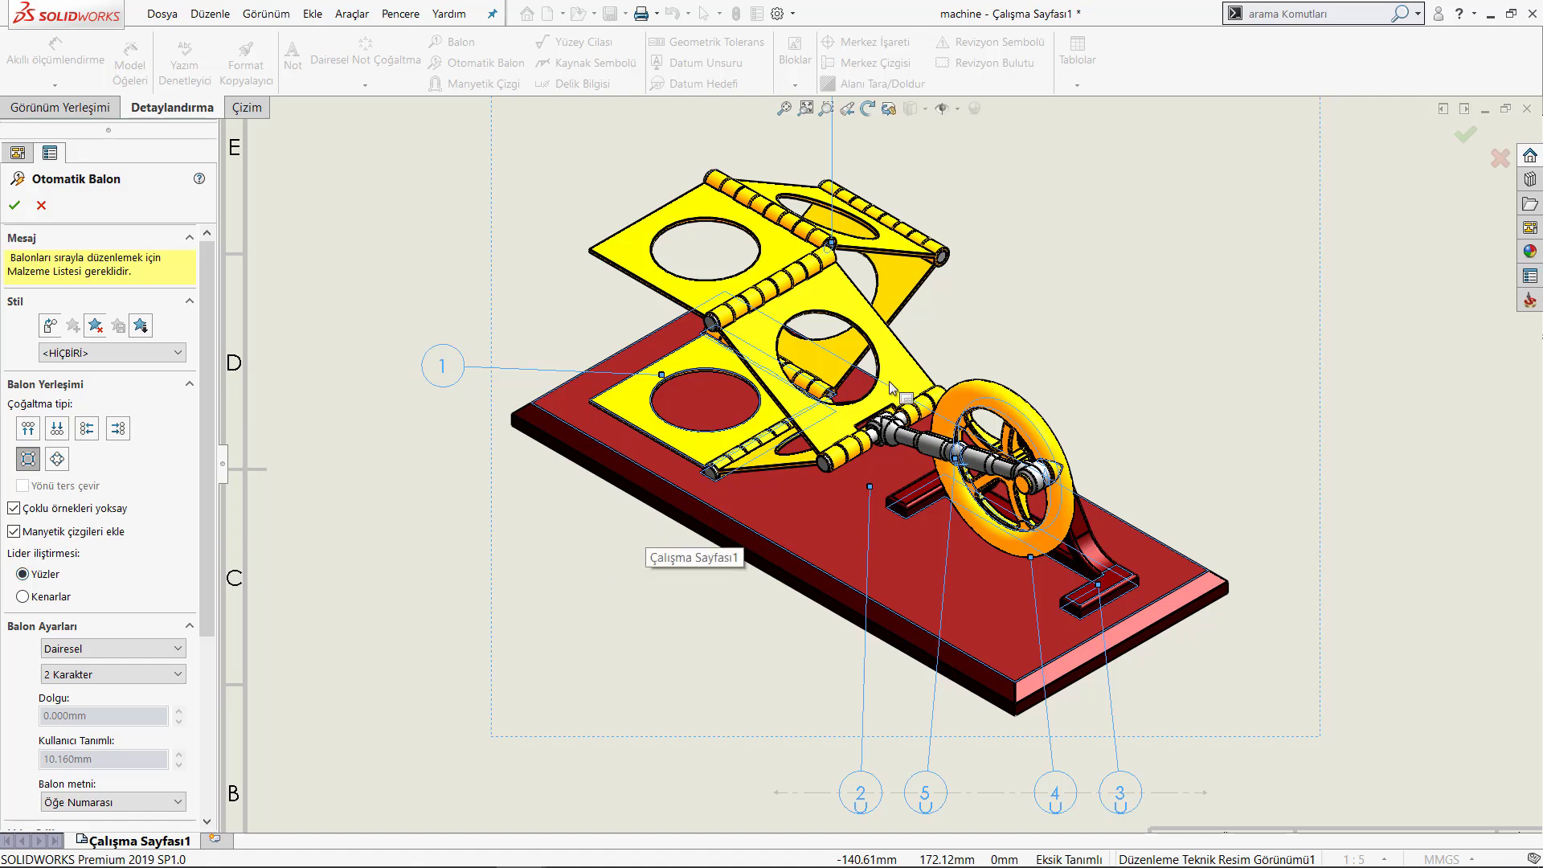
{"action": "scroll", "coordinate": [916, 388], "scroll_direction": "up", "scroll_amount": 2}
{"action": "scroll", "coordinate": [999, 354], "scroll_direction": "up", "scroll_amount": 2}
{"action": "scroll", "coordinate": [999, 353], "scroll_direction": "up", "scroll_amount": 1}
{"action": "scroll", "coordinate": [860, 405], "scroll_direction": "down", "scroll_amount": 1}
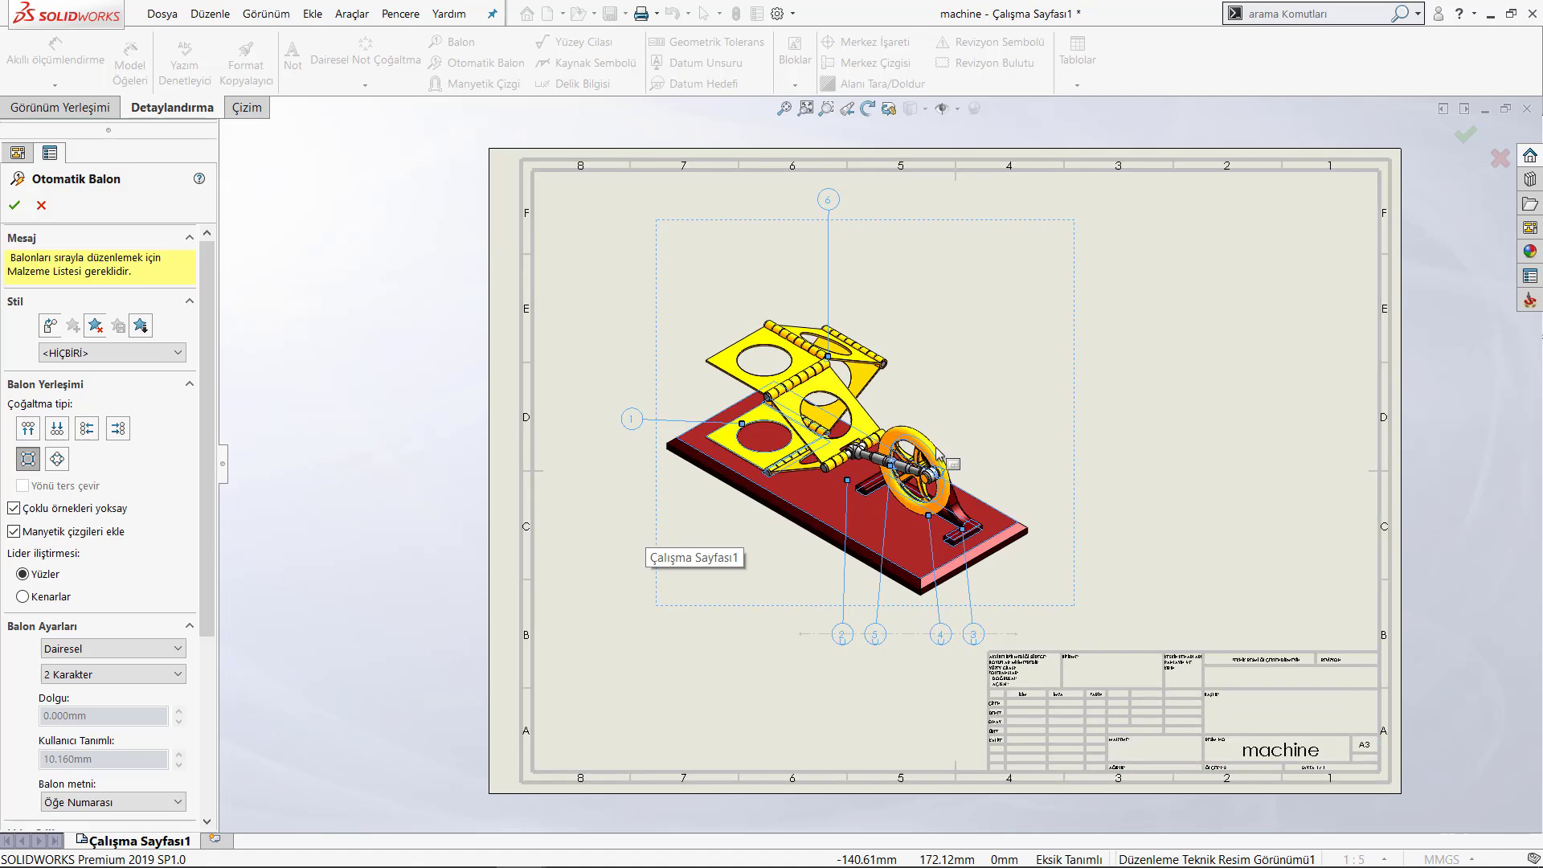
{"action": "scroll", "coordinate": [859, 406], "scroll_direction": "down", "scroll_amount": 1}
{"action": "scroll", "coordinate": [792, 375], "scroll_direction": "down", "scroll_amount": 1}
{"action": "scroll", "coordinate": [679, 480], "scroll_direction": "down", "scroll_amount": 1}
{"action": "scroll", "coordinate": [671, 470], "scroll_direction": "down", "scroll_amount": 1}
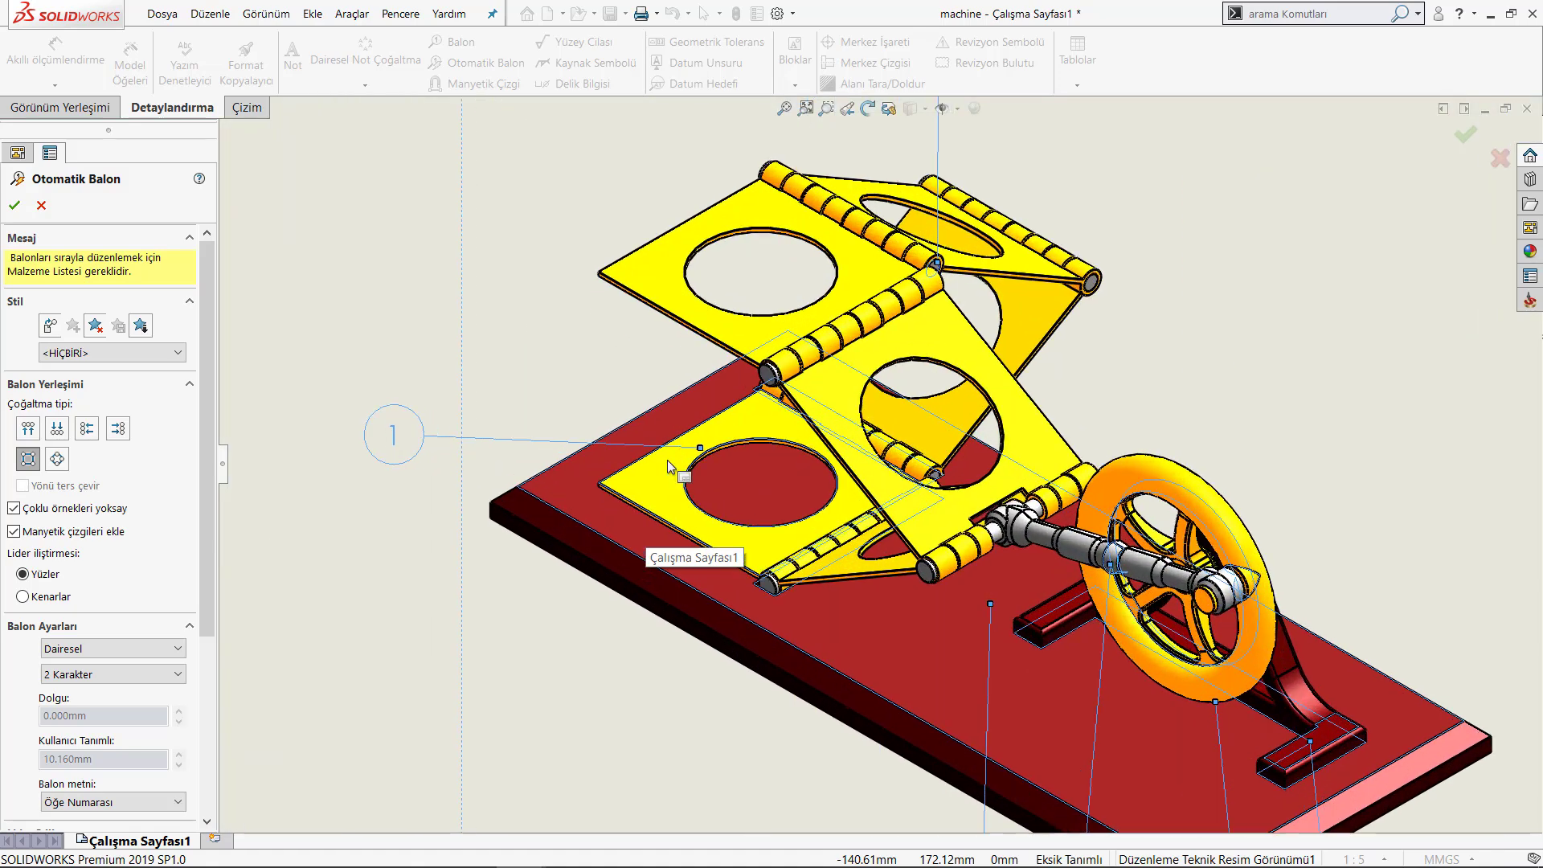
{"action": "scroll", "coordinate": [707, 460], "scroll_direction": "down", "scroll_amount": 2}
Drag balloon 1 near its leader point and zoom in to check it.
{"action": "mouse_move", "coordinate": [713, 445]}
{"action": "left_mouse_down"}
{"action": "mouse_move", "coordinate": [603, 488]}
{"action": "mouse_move", "coordinate": [385, 491]}
{"action": "left_mouse_up"}
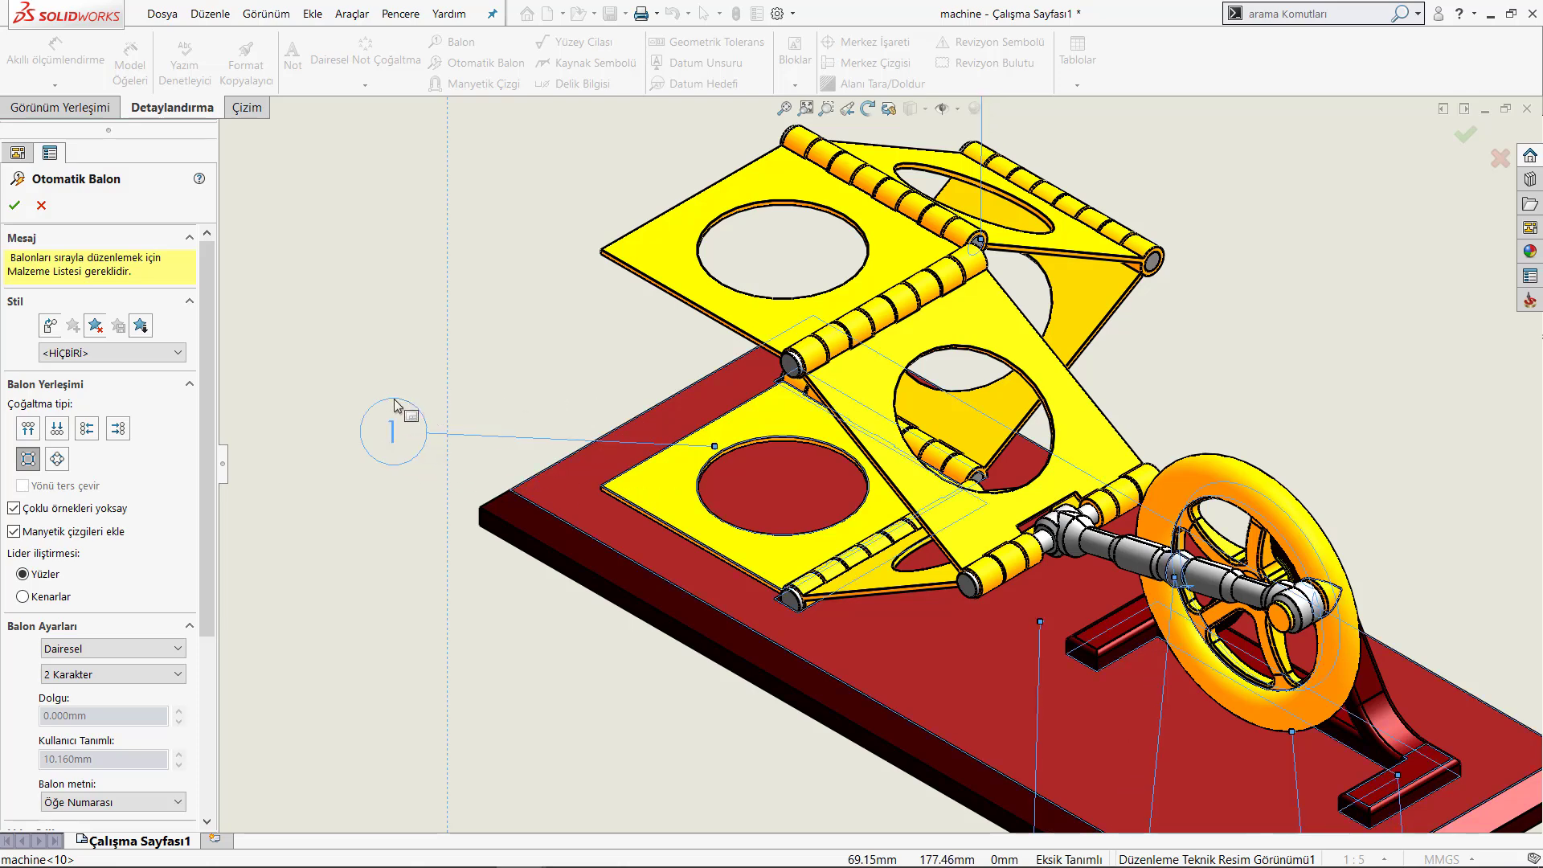
{"action": "scroll", "coordinate": [346, 484], "scroll_direction": "up", "scroll_amount": 1}
{"action": "scroll", "coordinate": [723, 455], "scroll_direction": "up", "scroll_amount": 2}
{"action": "scroll", "coordinate": [683, 450], "scroll_direction": "up", "scroll_amount": 1}
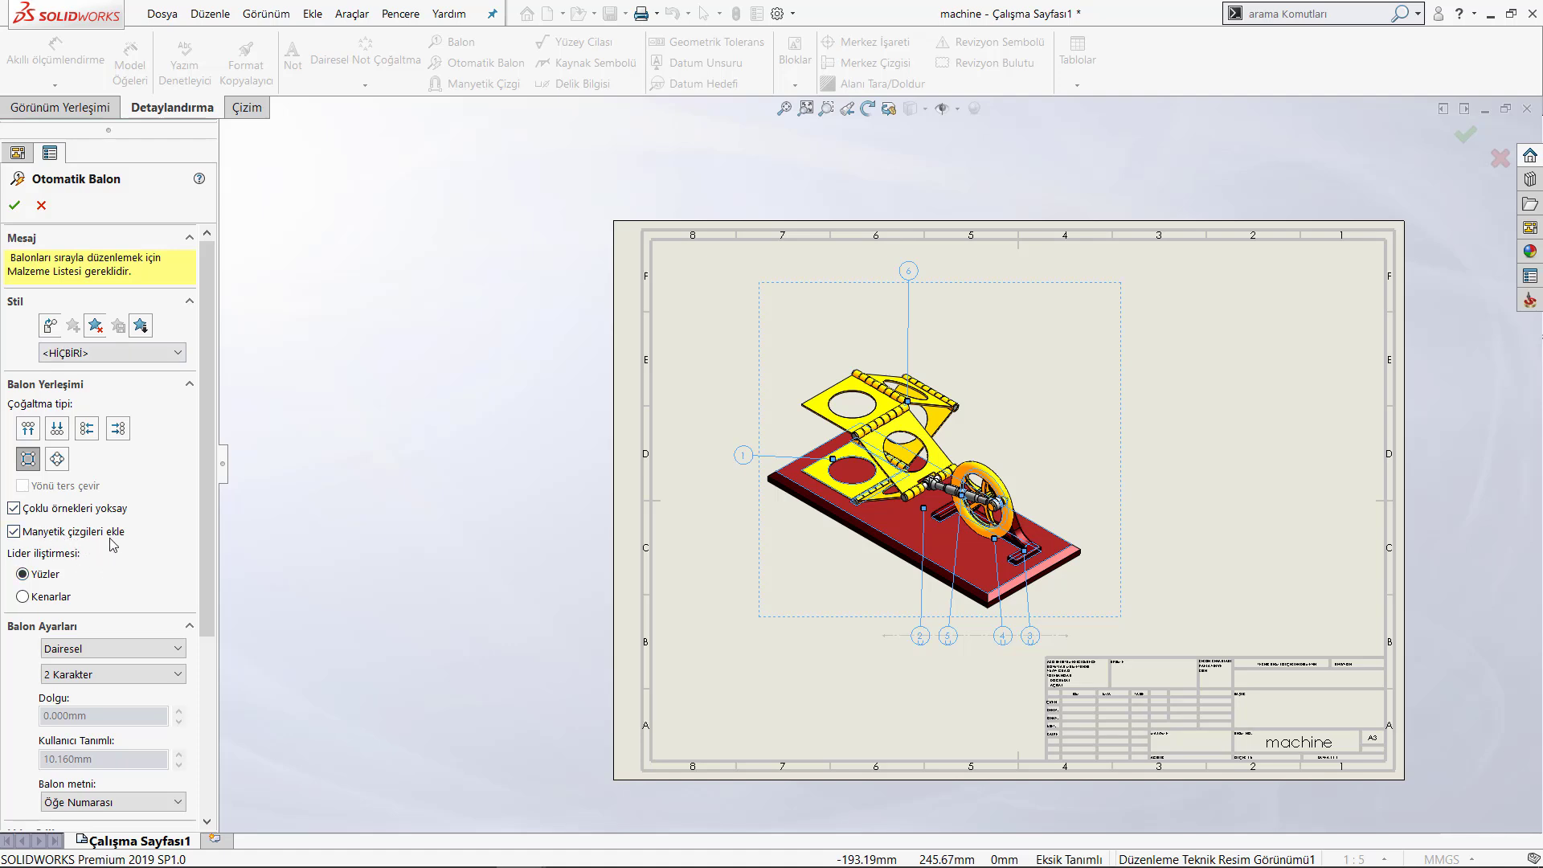
{"action": "scroll", "coordinate": [841, 456], "scroll_direction": "down", "scroll_amount": 1}
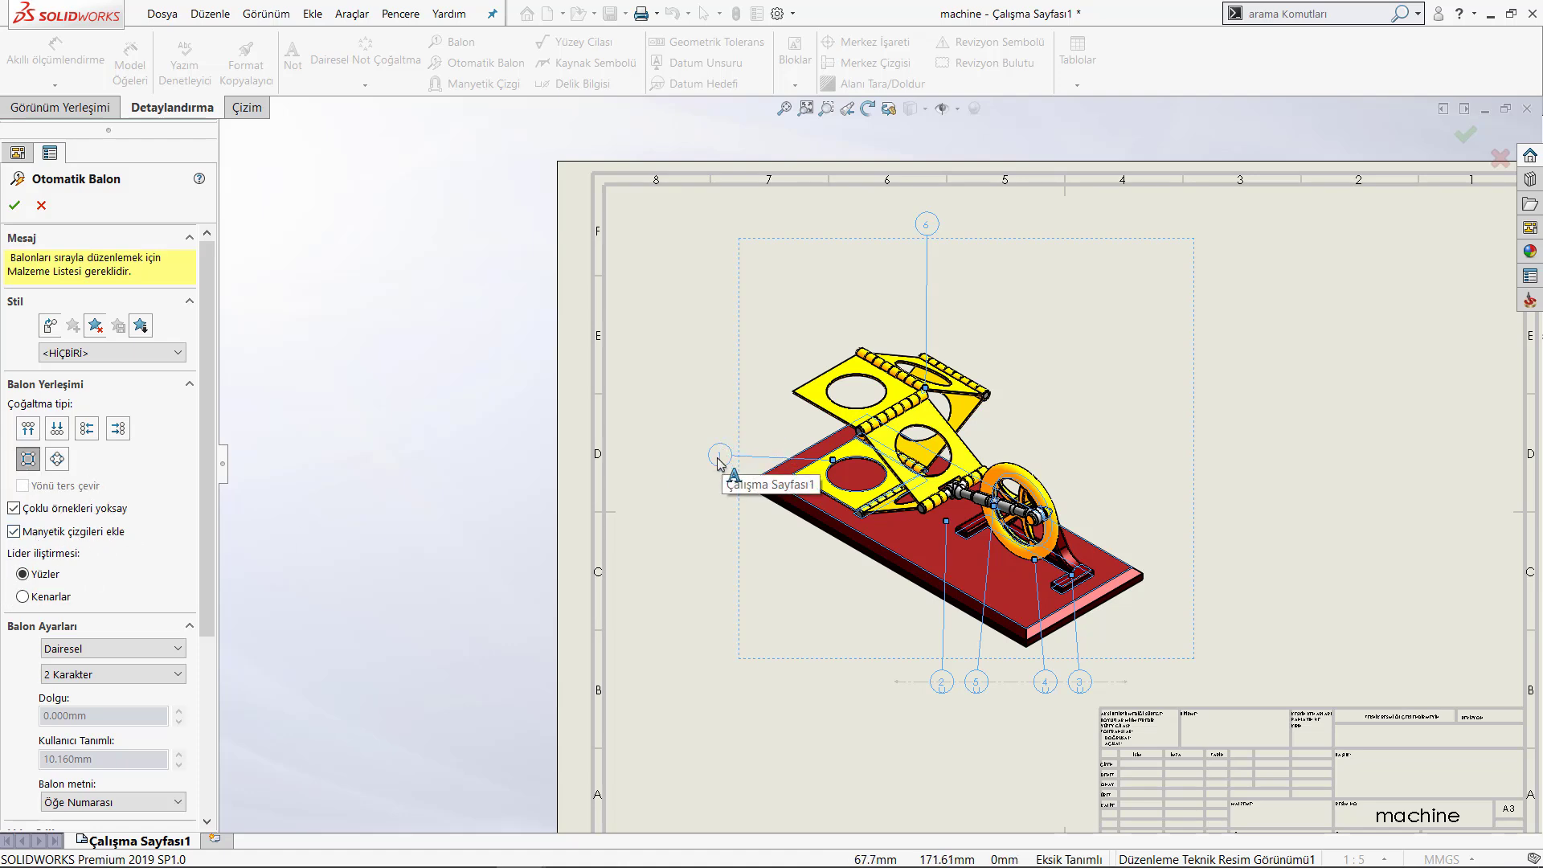
Pull balloon 1 farther out to the left and view the whole sheet.
{"action": "left_click_drag", "start_coordinate": [717, 464], "coordinate": [677, 455]}
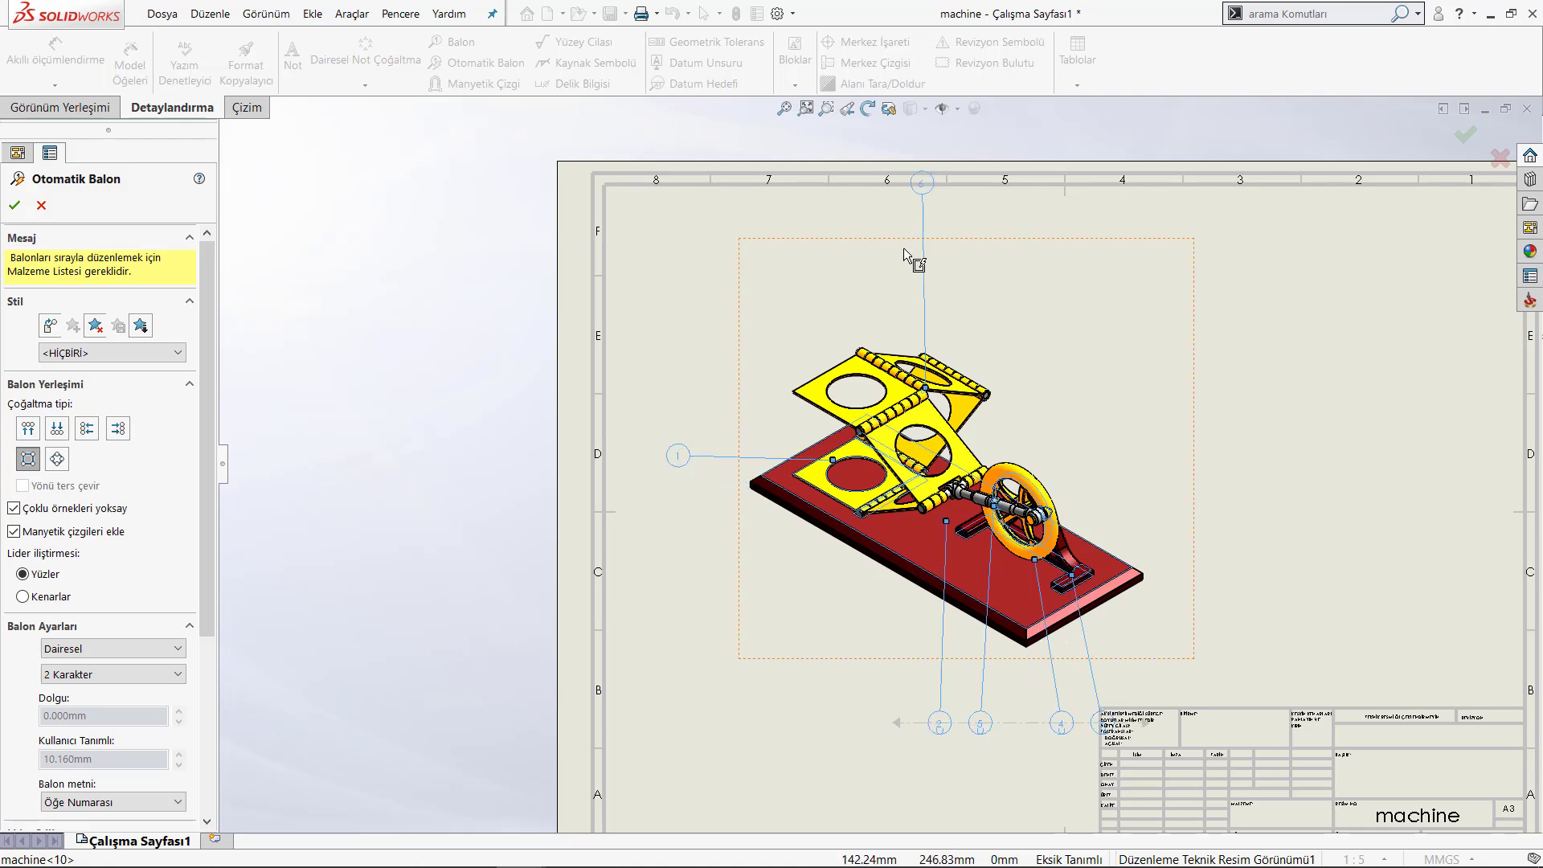
{"action": "scroll", "coordinate": [975, 723], "scroll_direction": "up", "scroll_amount": 2}
{"action": "scroll", "coordinate": [1073, 687], "scroll_direction": "down", "scroll_amount": 1}
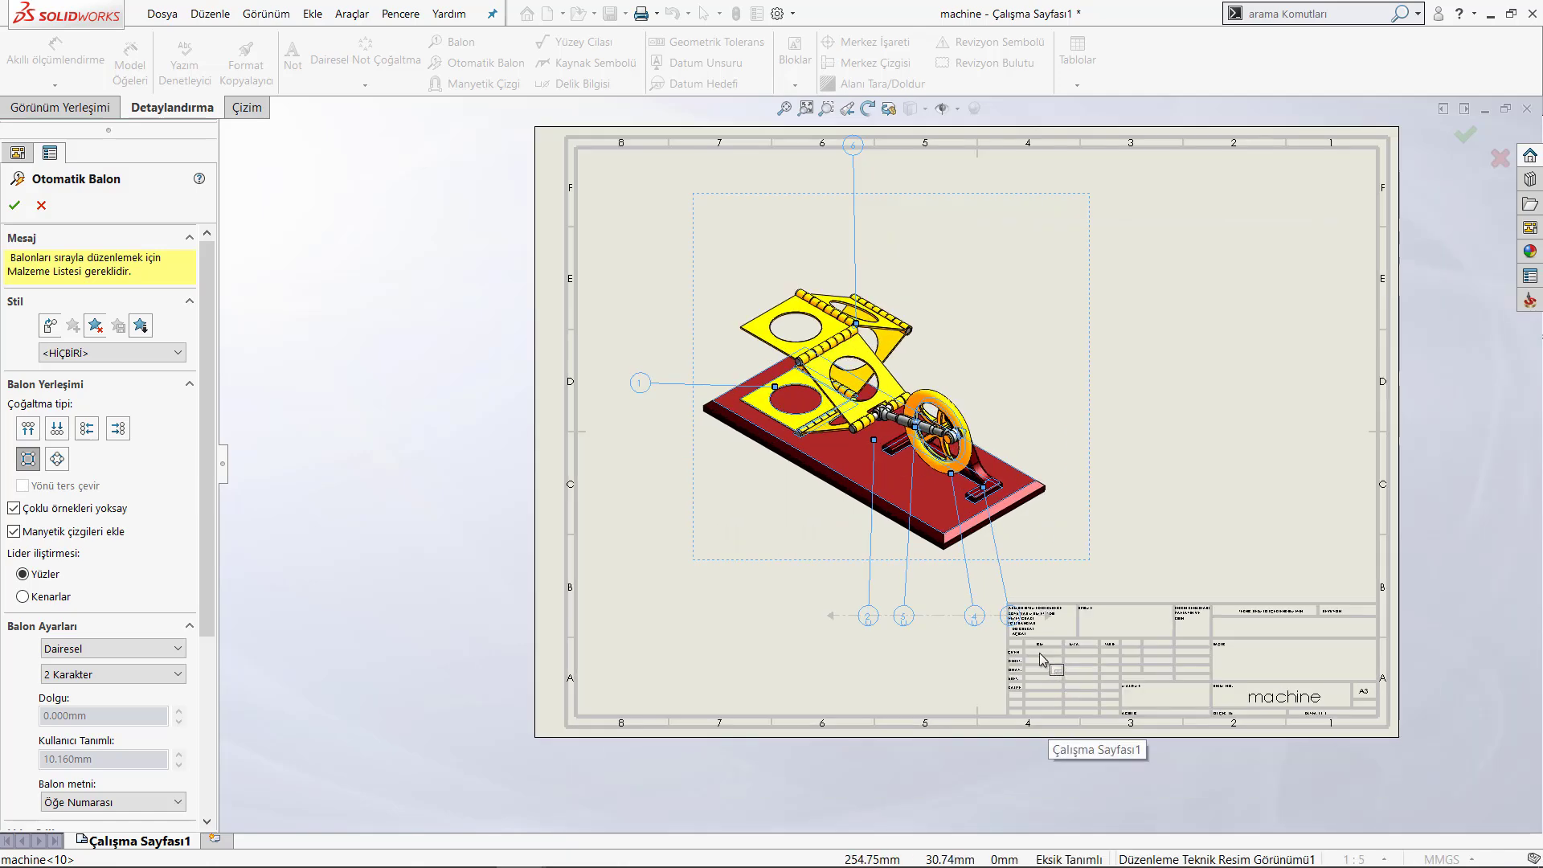
{"action": "scroll", "coordinate": [944, 626], "scroll_direction": "down", "scroll_amount": 2}
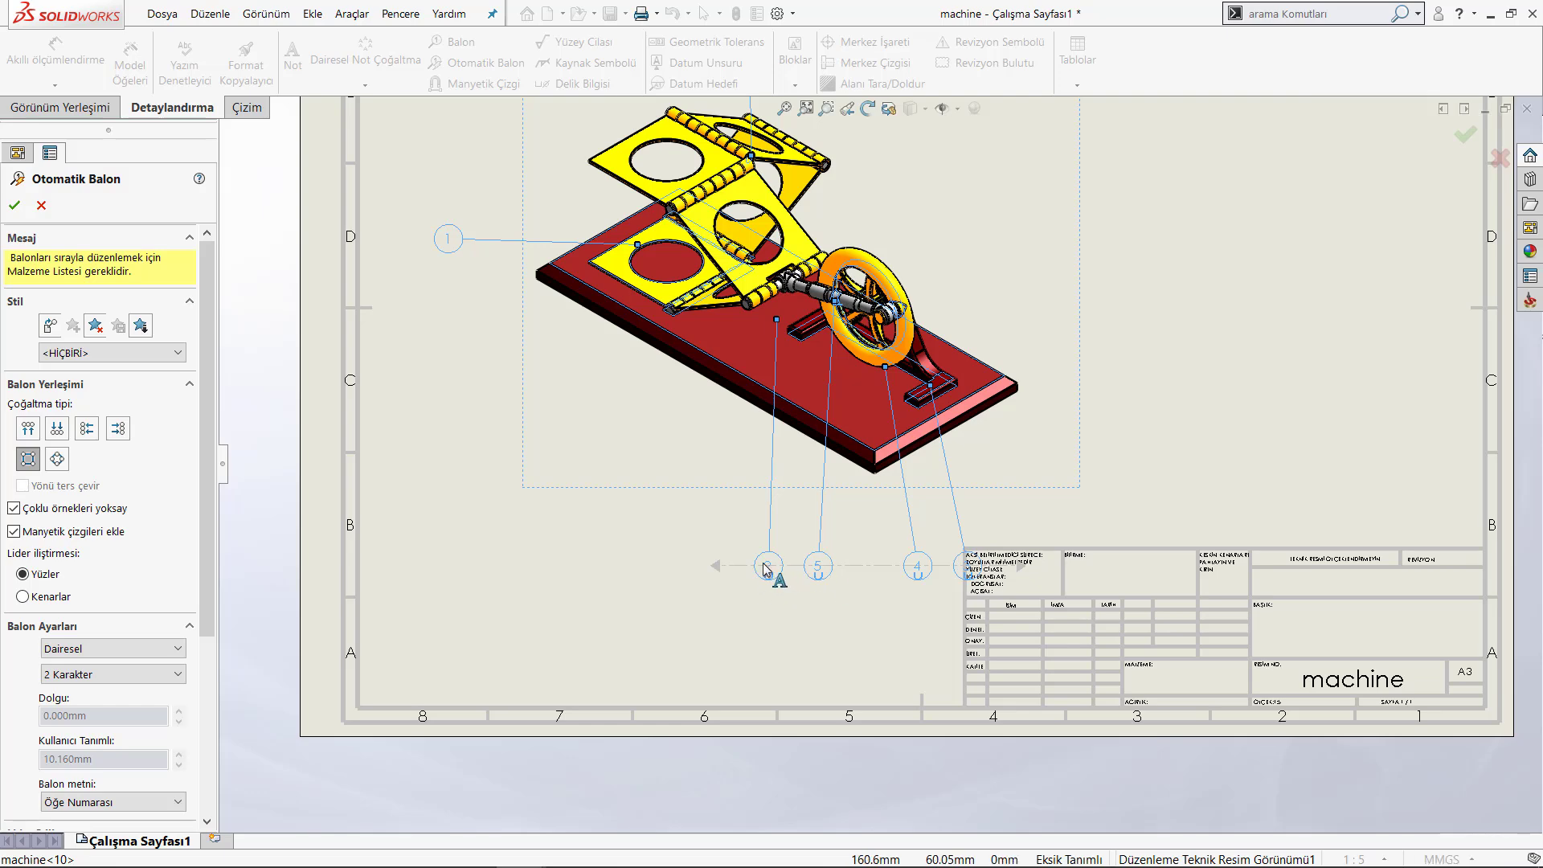
{"action": "scroll", "coordinate": [766, 569], "scroll_direction": "up", "scroll_amount": 2}
{"action": "scroll", "coordinate": [759, 531], "scroll_direction": "up", "scroll_amount": 1}
{"action": "scroll", "coordinate": [795, 401], "scroll_direction": "up", "scroll_amount": 1}
{"action": "scroll", "coordinate": [830, 285], "scroll_direction": "up", "scroll_amount": 2}
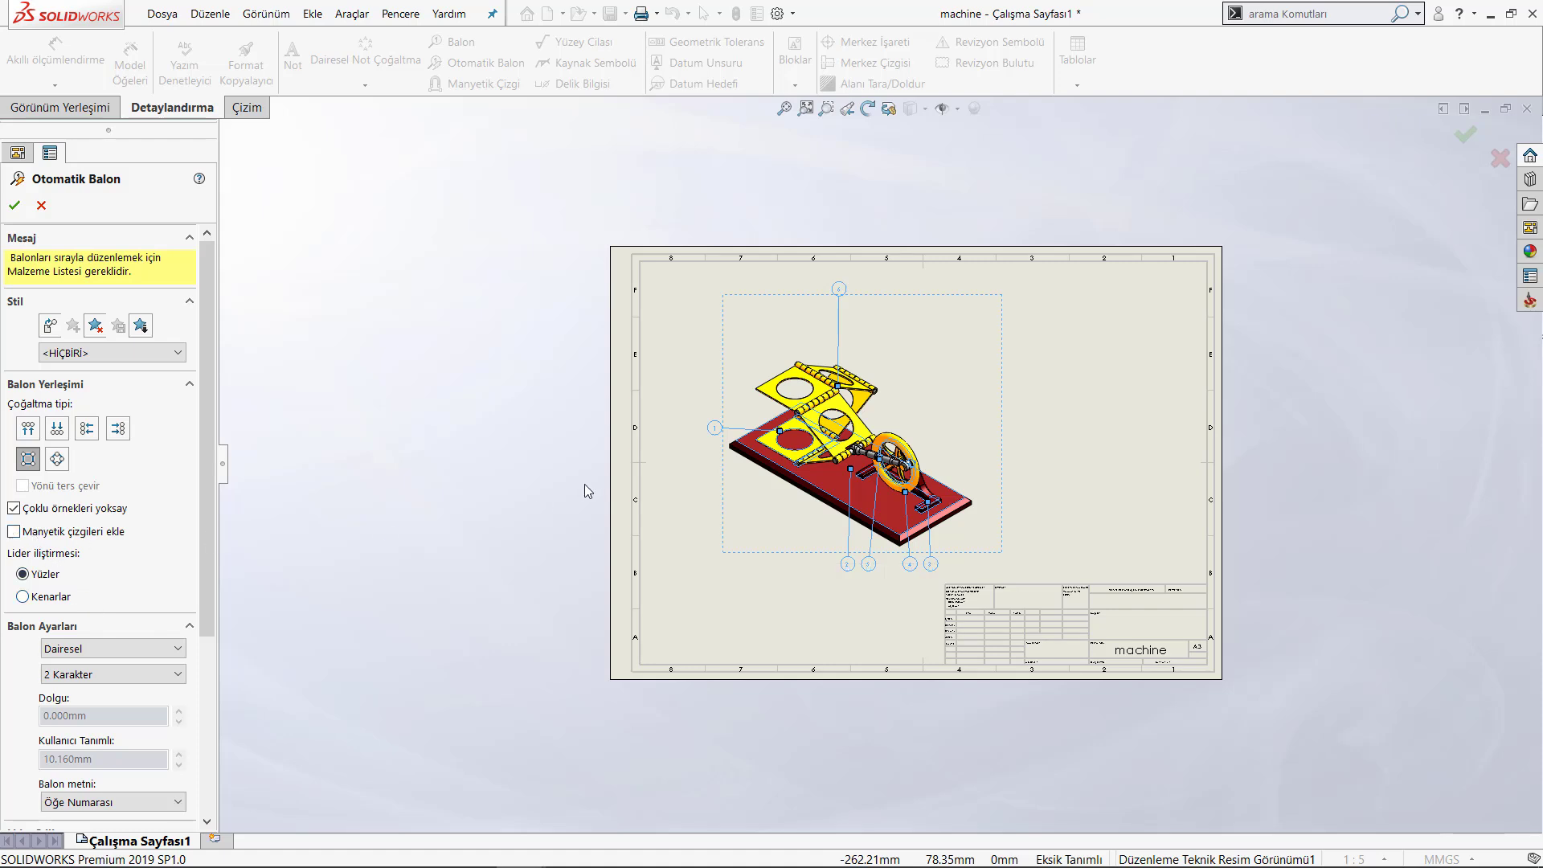
Spread the balloons outward, then bring them back with the bottom row on a magnetic line.
{"action": "left_click_drag", "start_coordinate": [713, 429], "coordinate": [654, 430]}
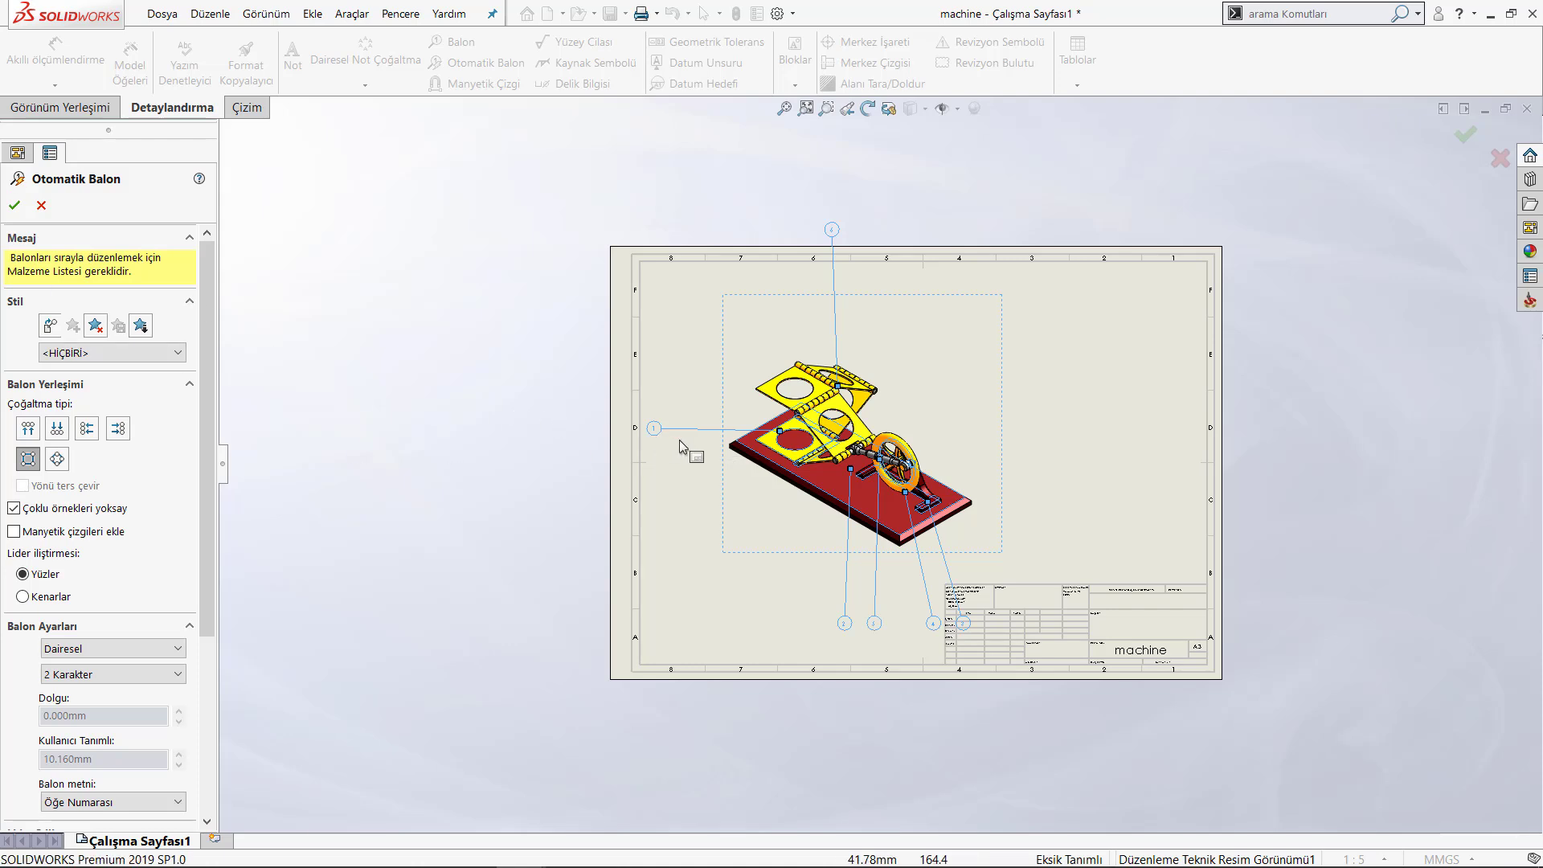
{"action": "left_click_drag", "start_coordinate": [657, 431], "coordinate": [679, 438]}
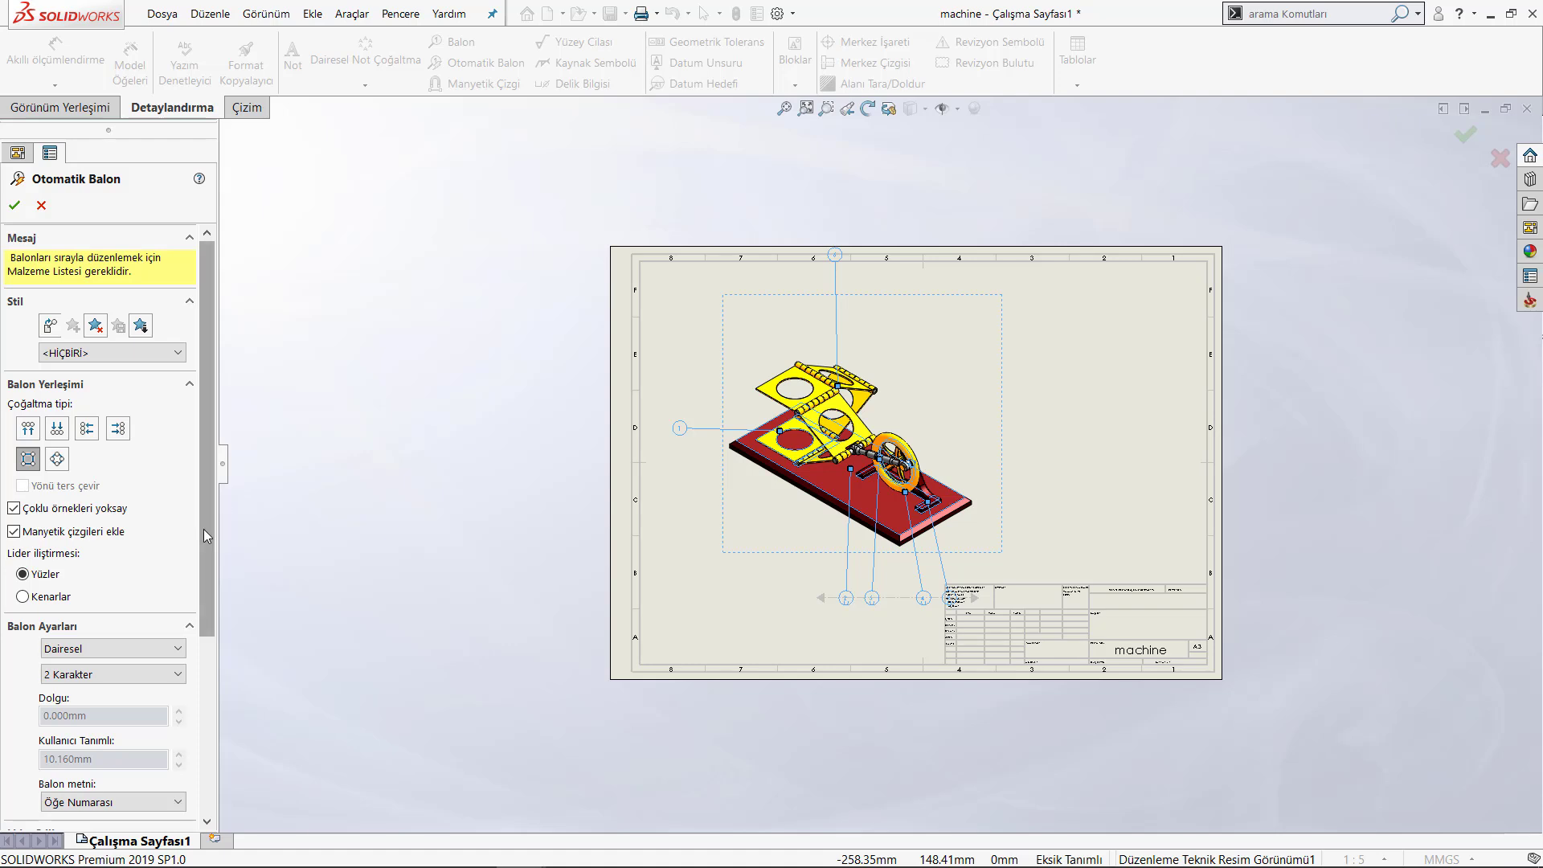
{"action": "left_click_drag", "start_coordinate": [200, 532], "coordinate": [211, 644]}
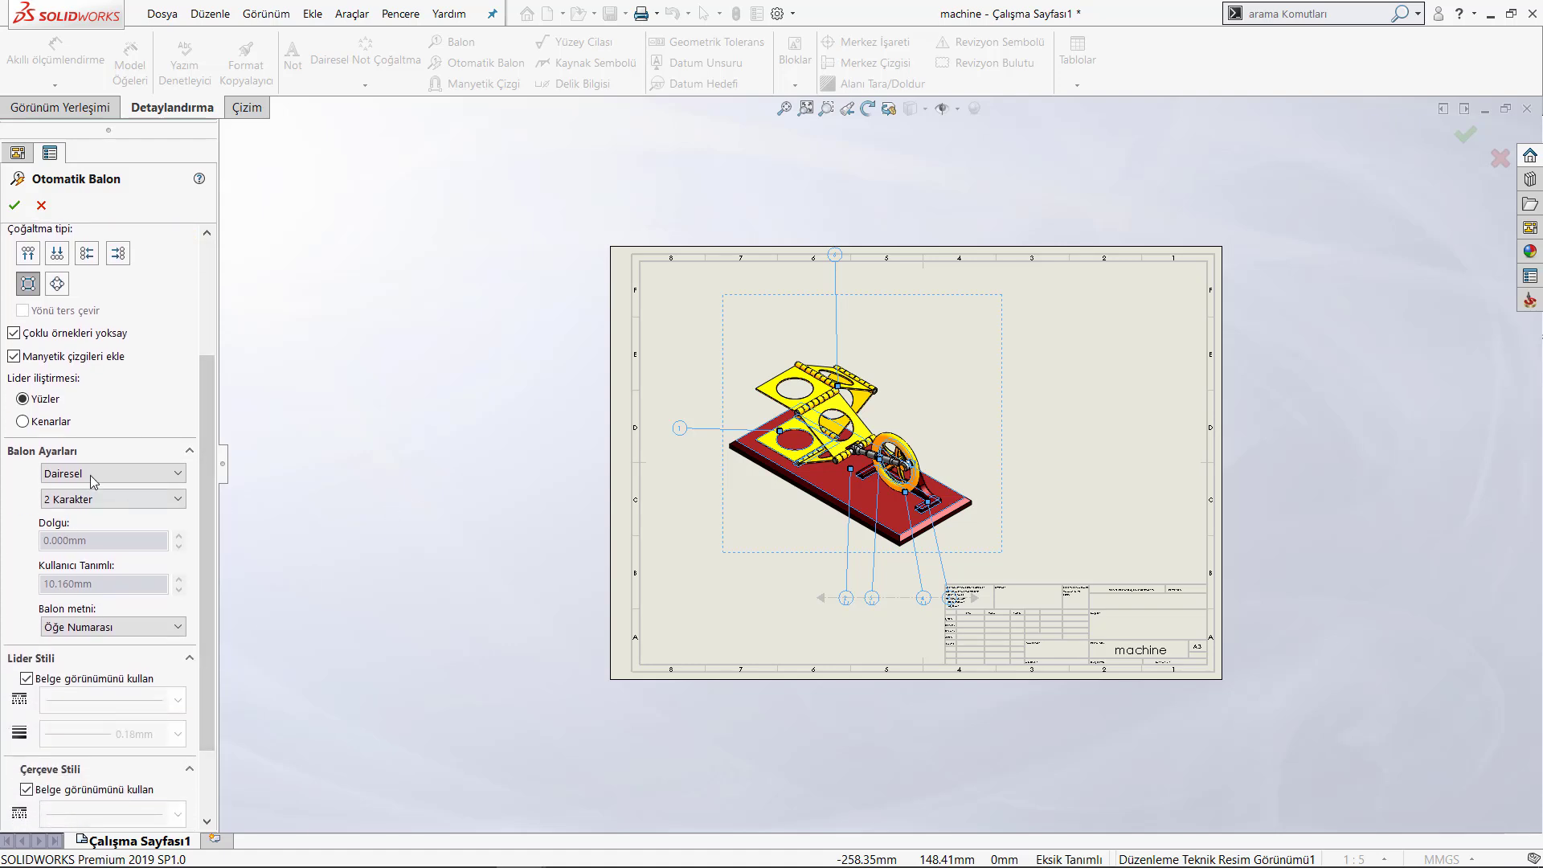
{"action": "scroll", "coordinate": [686, 406], "scroll_direction": "down", "scroll_amount": 2}
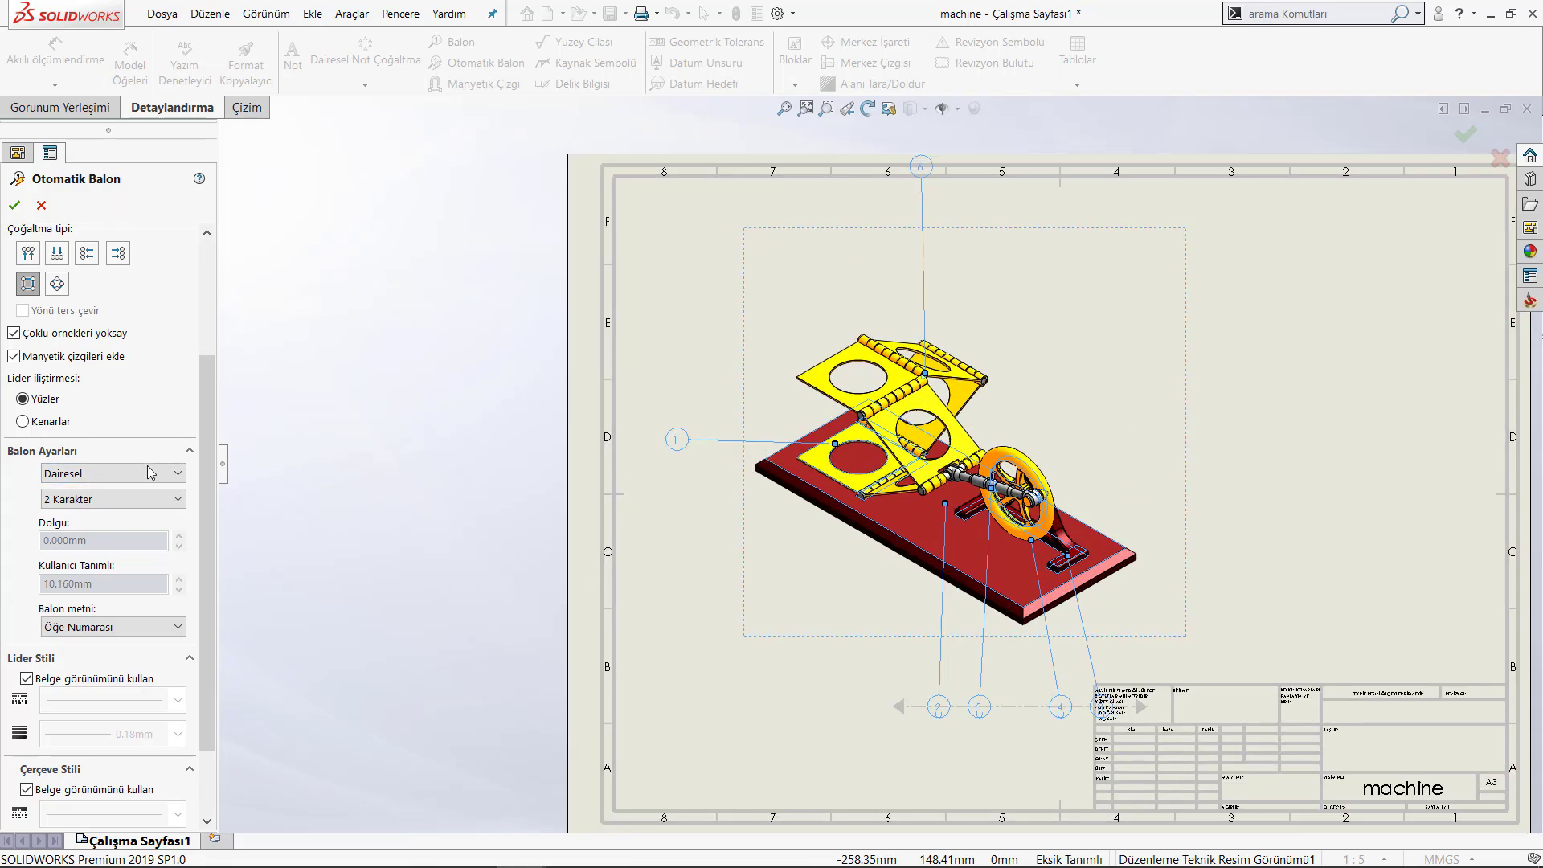
{"action": "scroll", "coordinate": [647, 440], "scroll_direction": "down", "scroll_amount": 1}
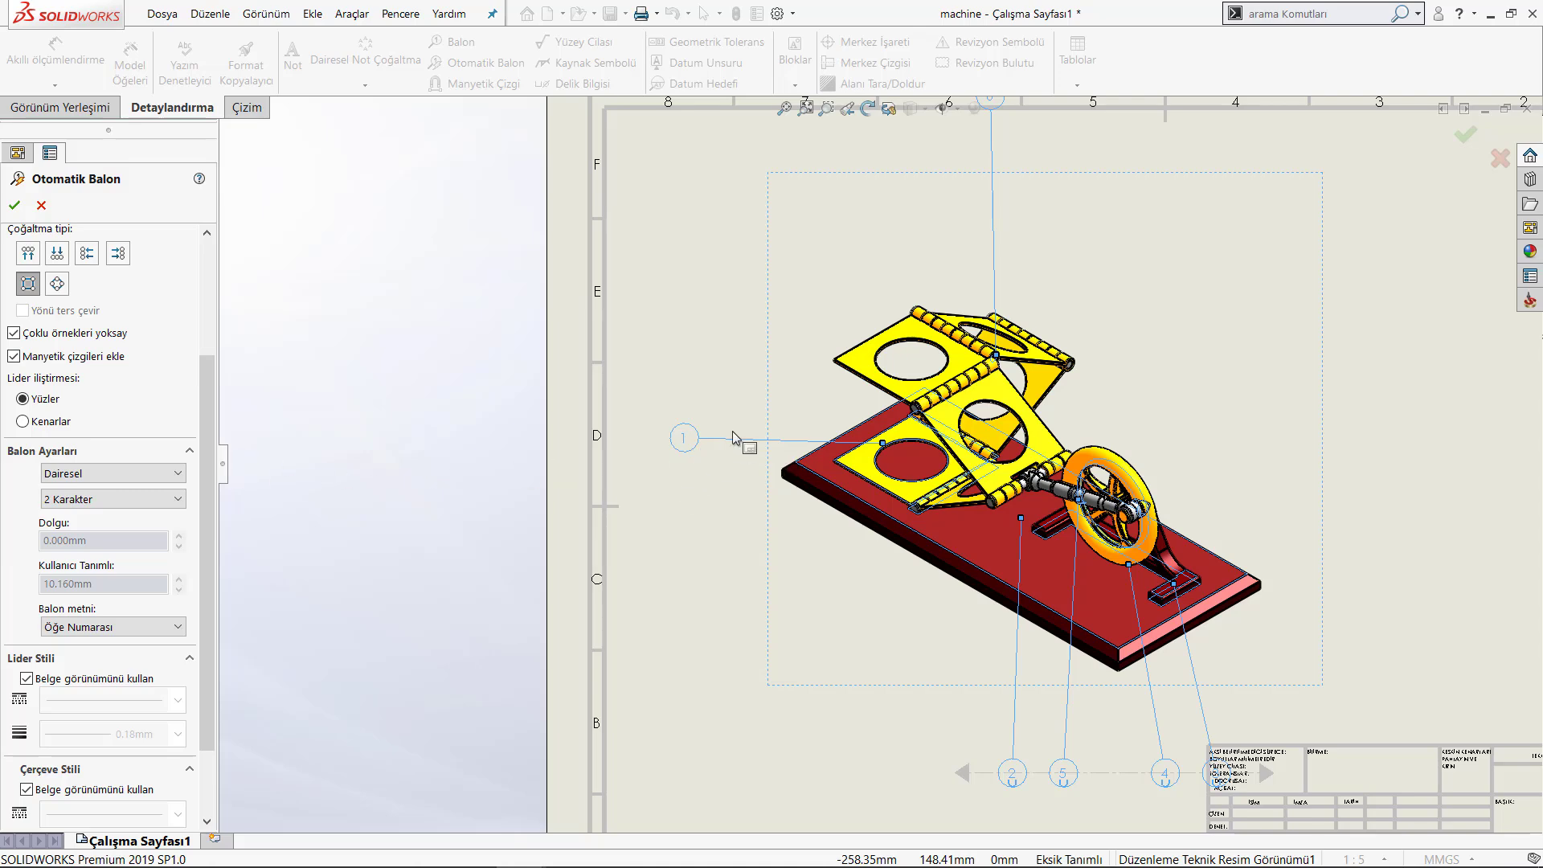
{"action": "key", "text": "f"}
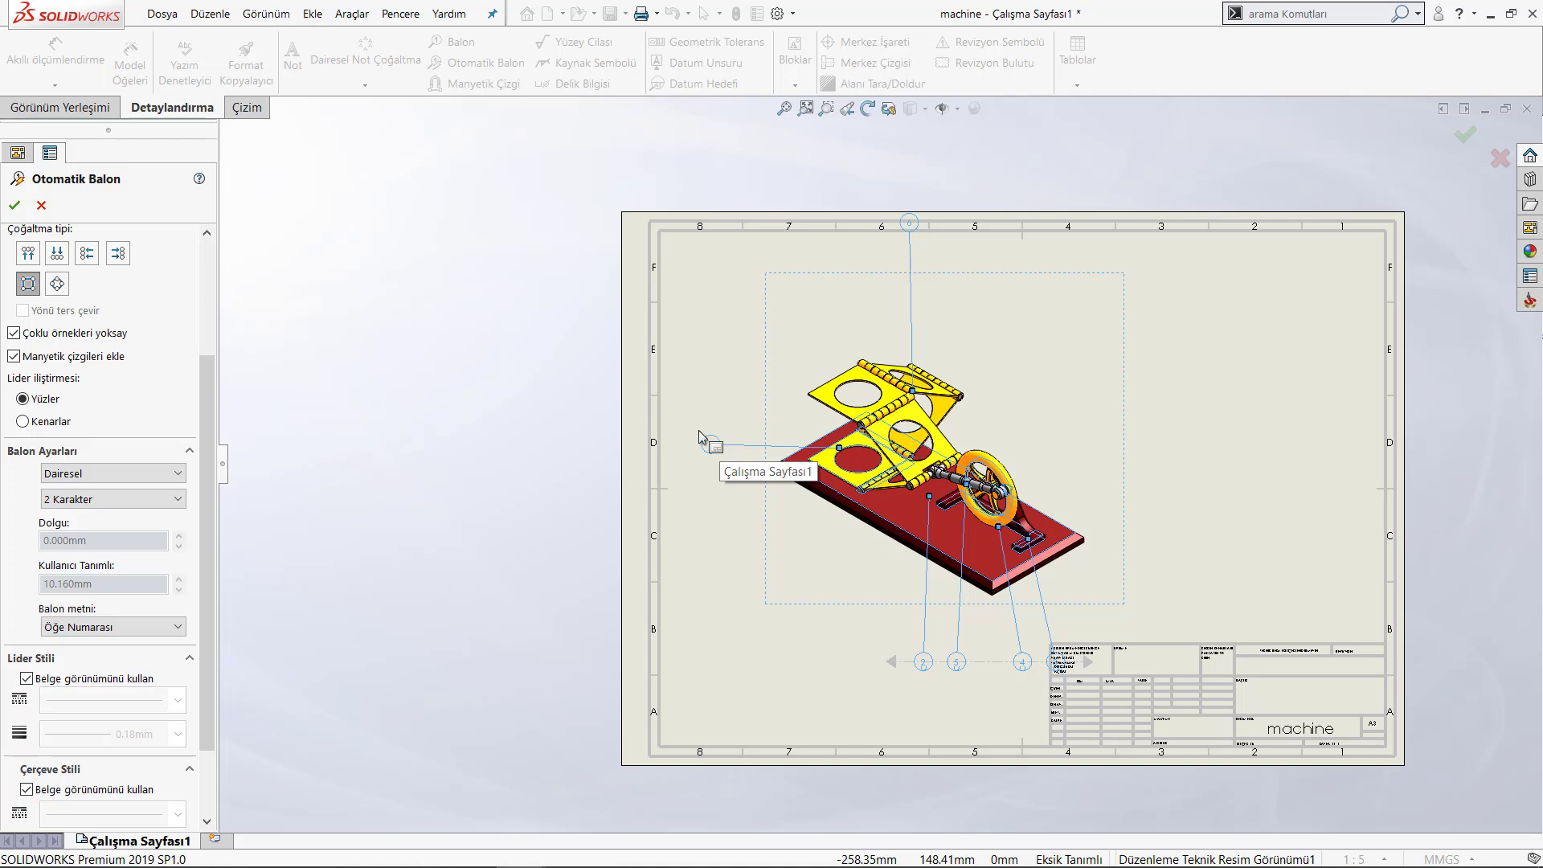
{"action": "left_click", "coordinate": [141, 474]}
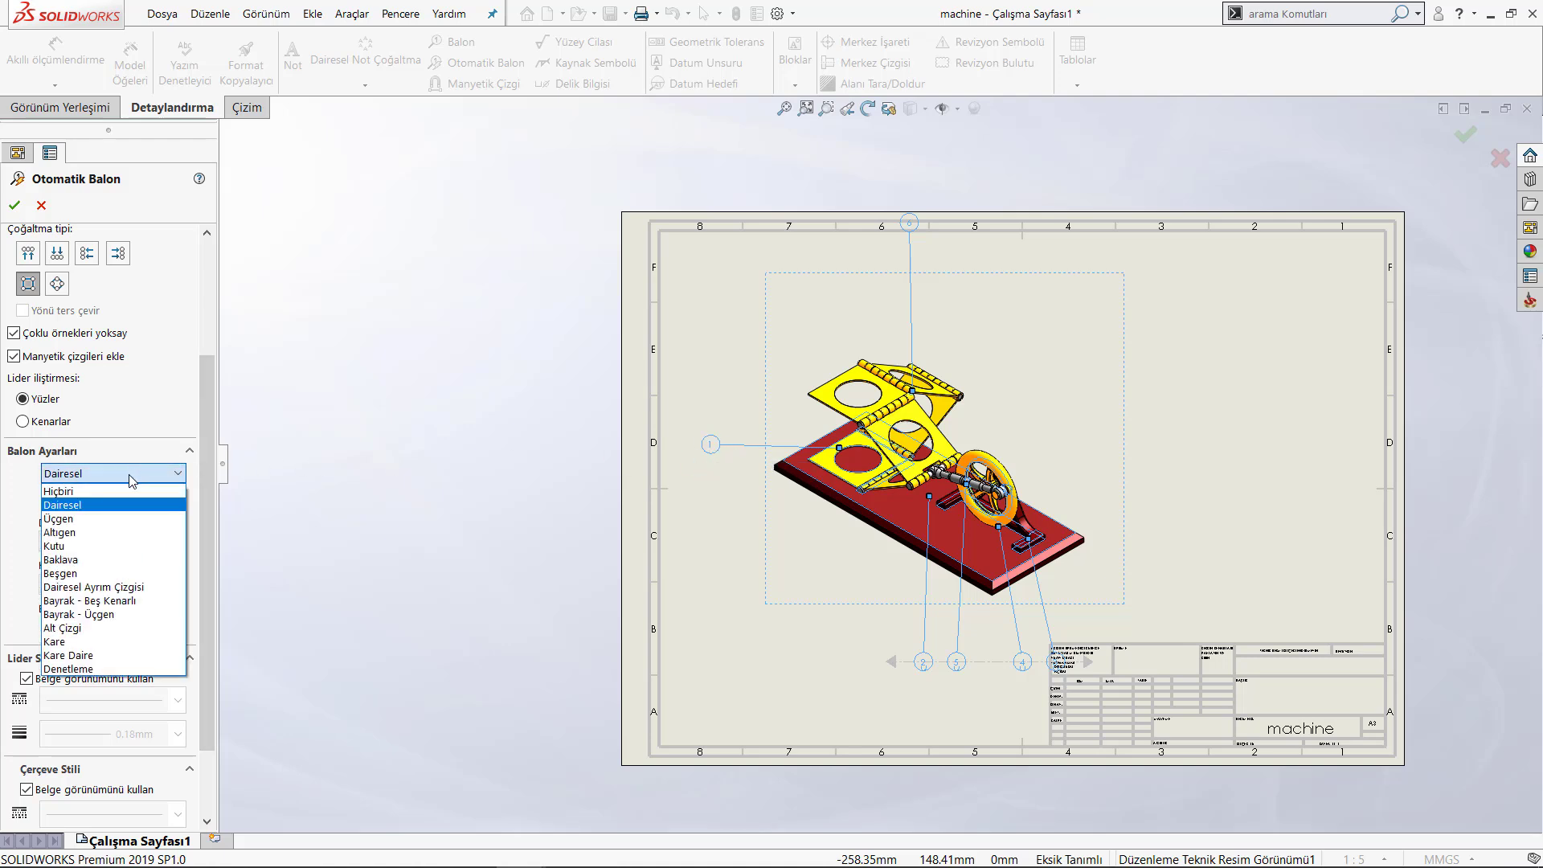
{"action": "left_click", "coordinate": [73, 519]}
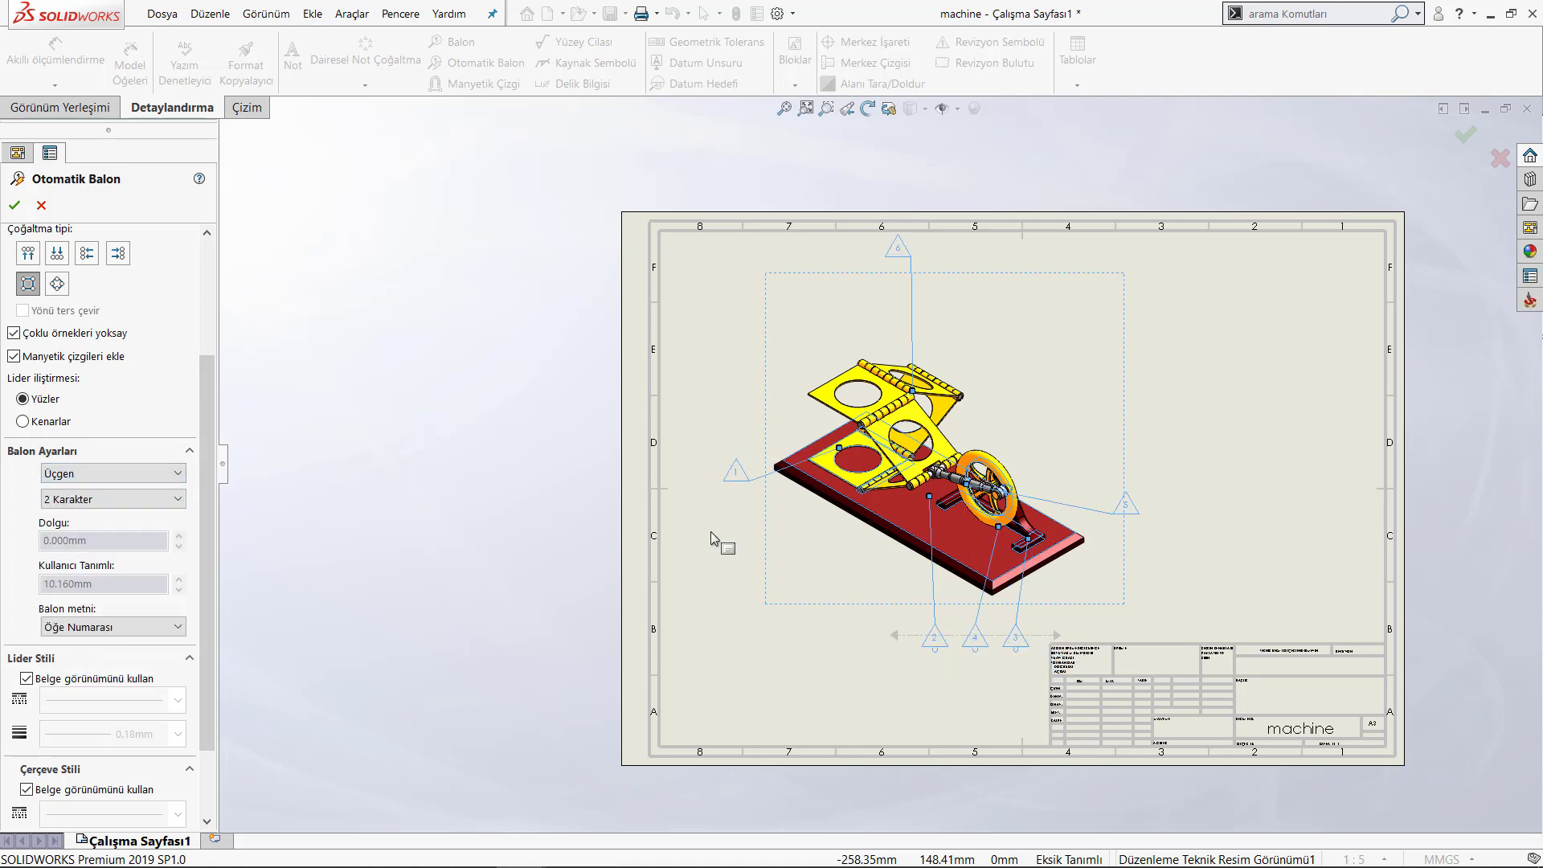
{"action": "left_click", "coordinate": [103, 476]}
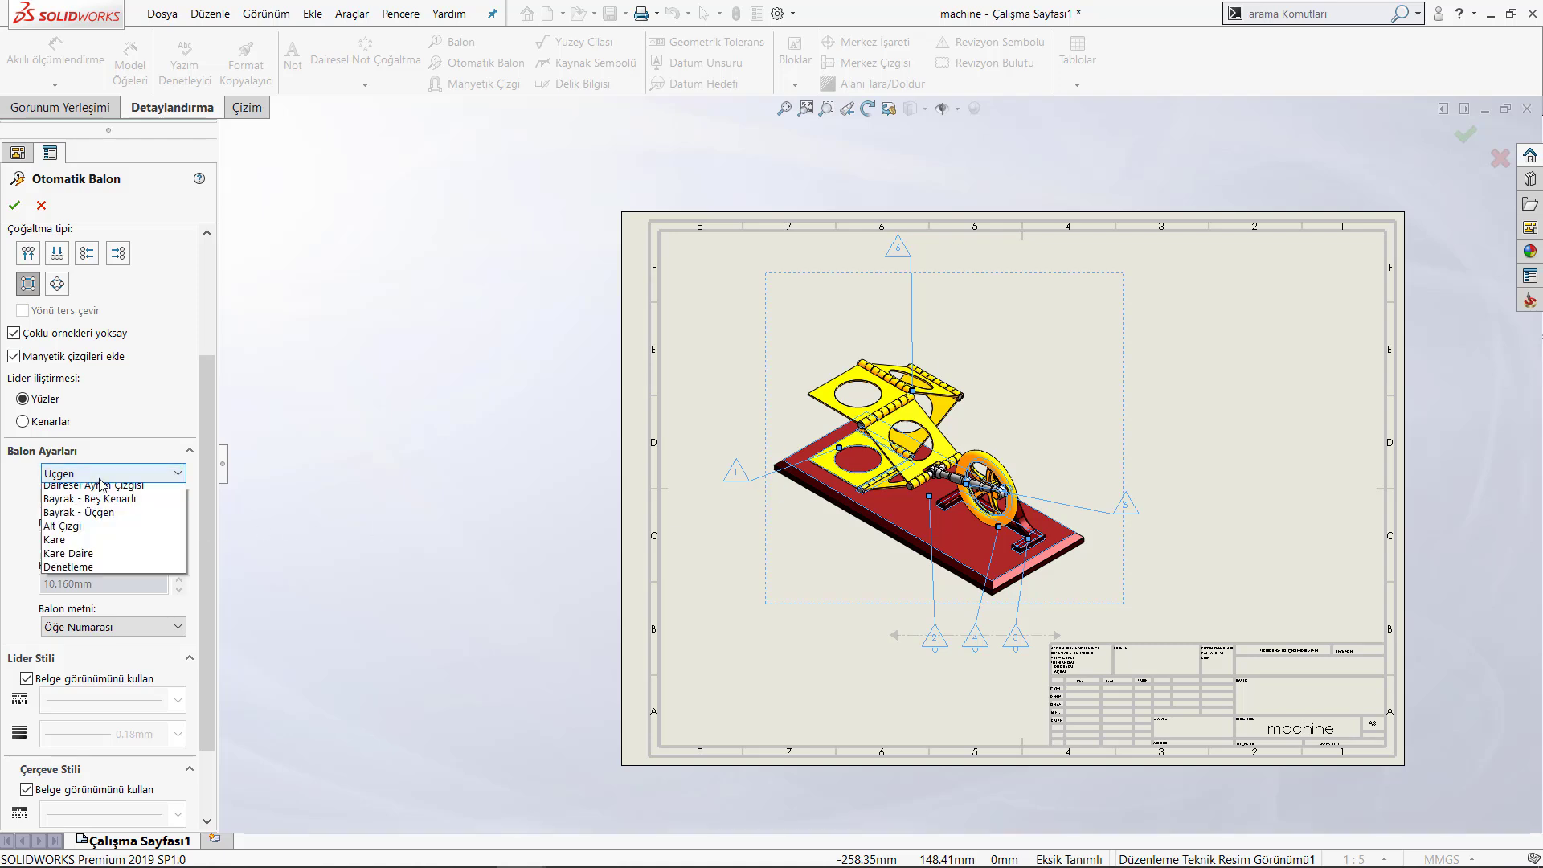
{"action": "left_click", "coordinate": [80, 532]}
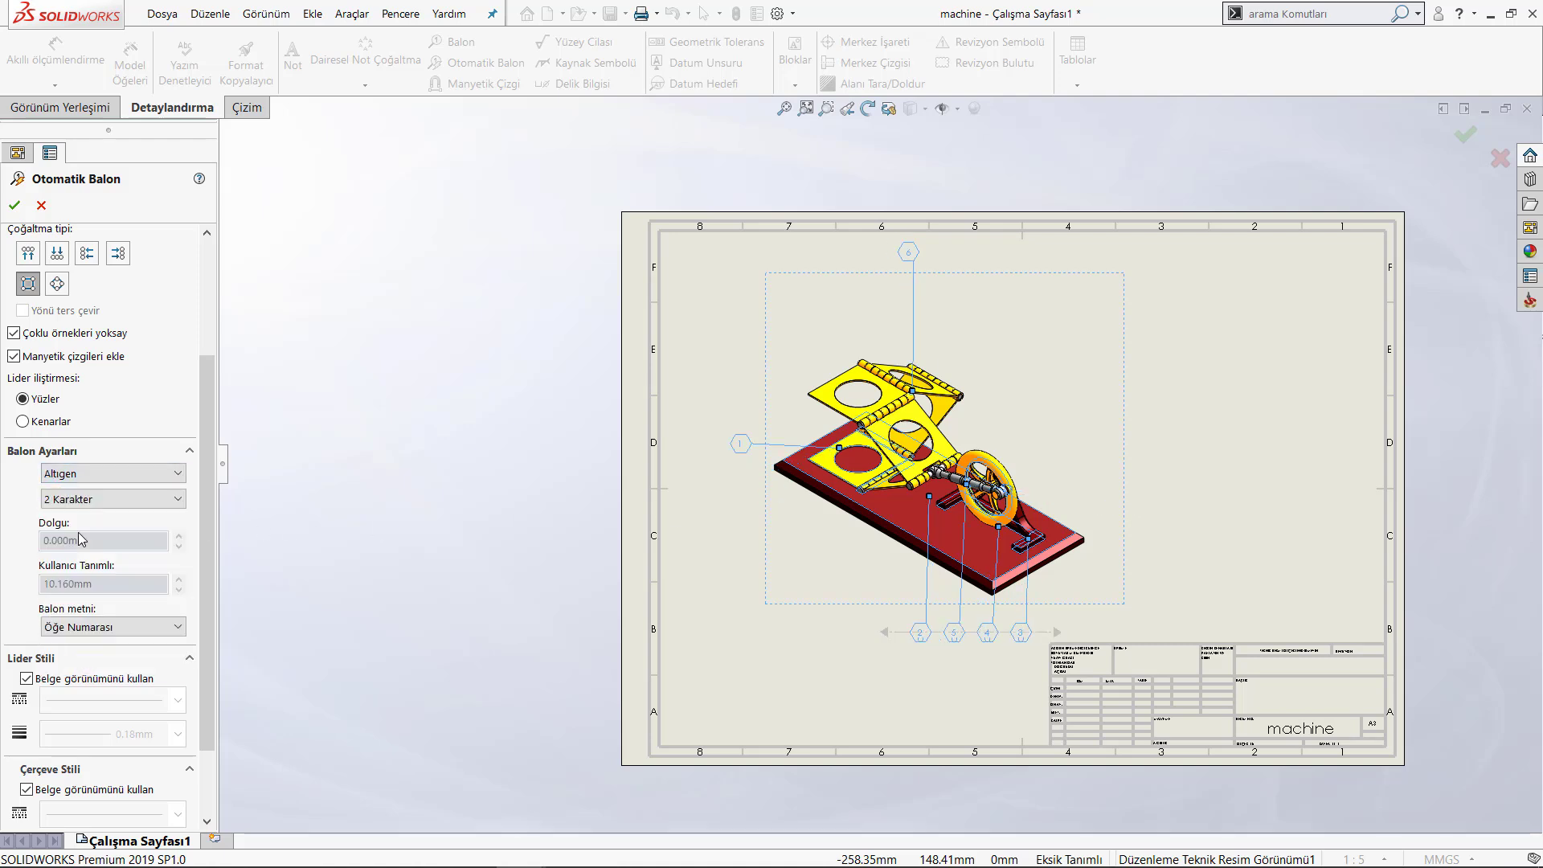
{"action": "left_click", "coordinate": [101, 474]}
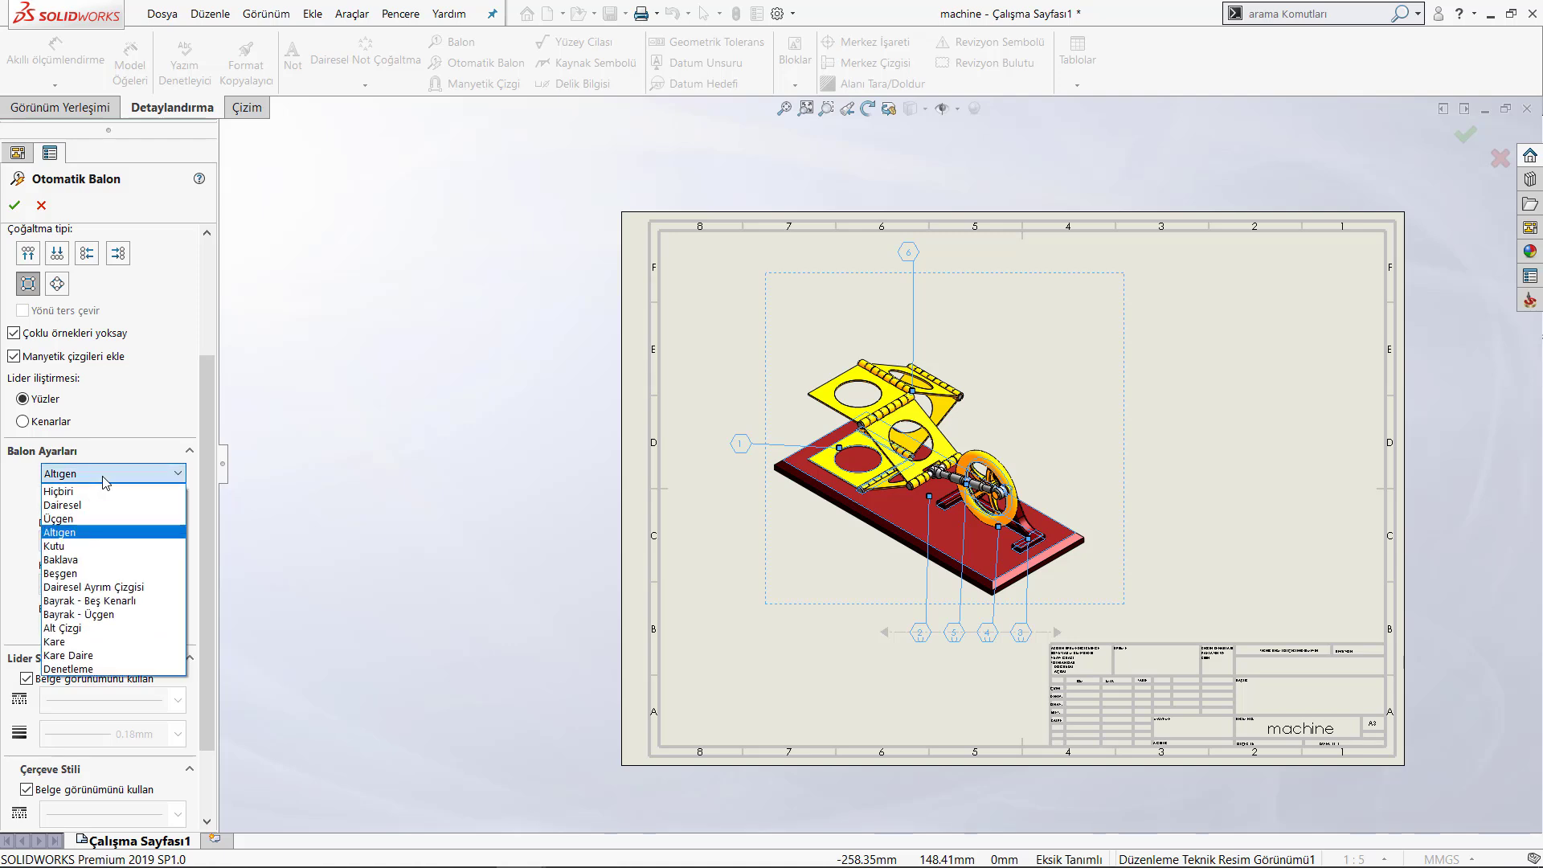
{"action": "left_click", "coordinate": [70, 545]}
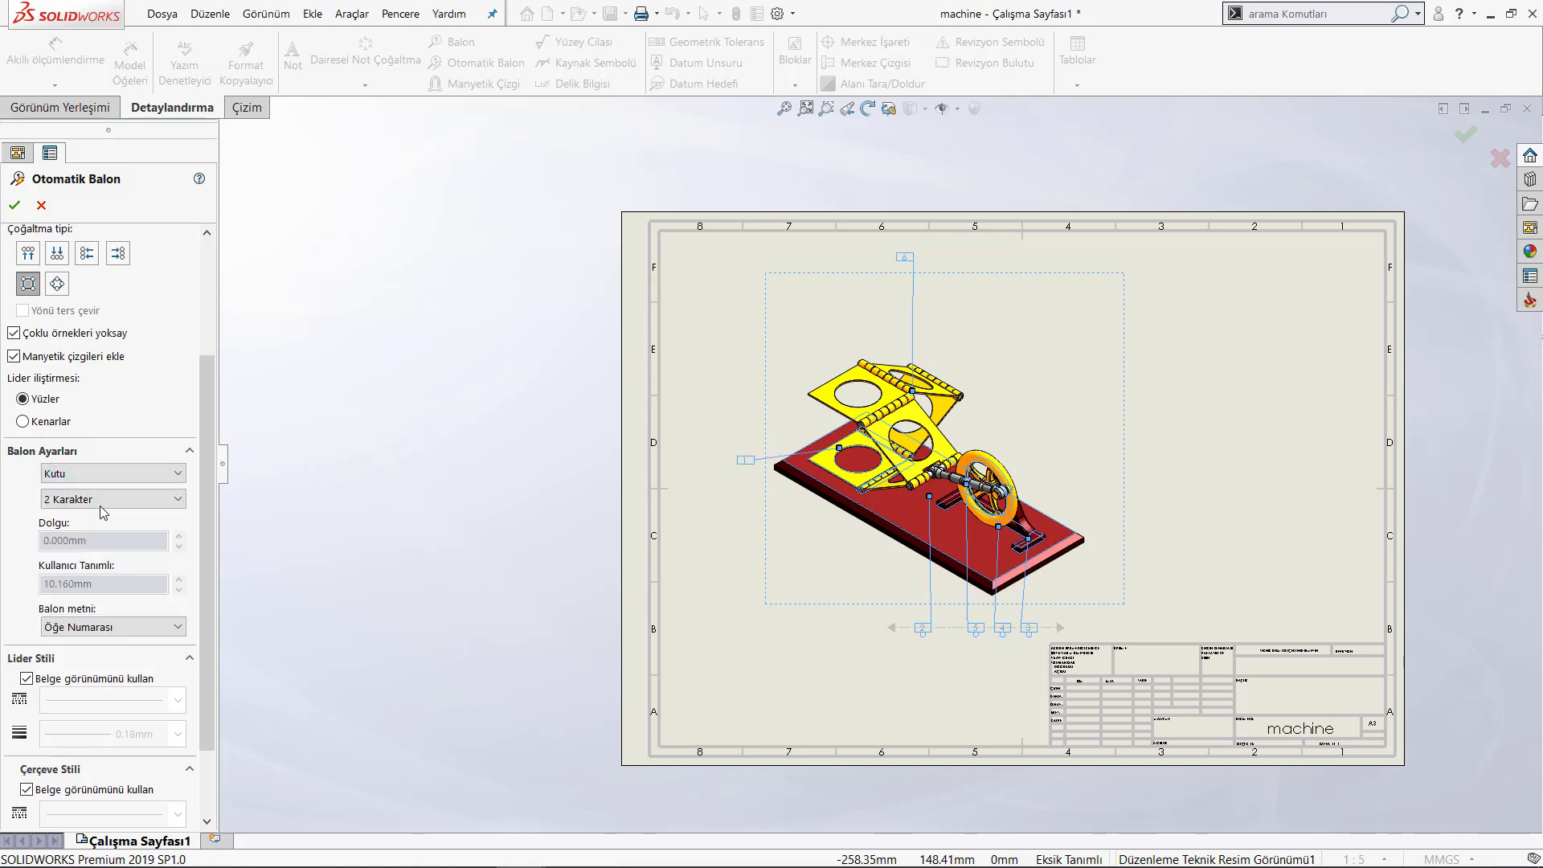
{"action": "left_click", "coordinate": [119, 474]}
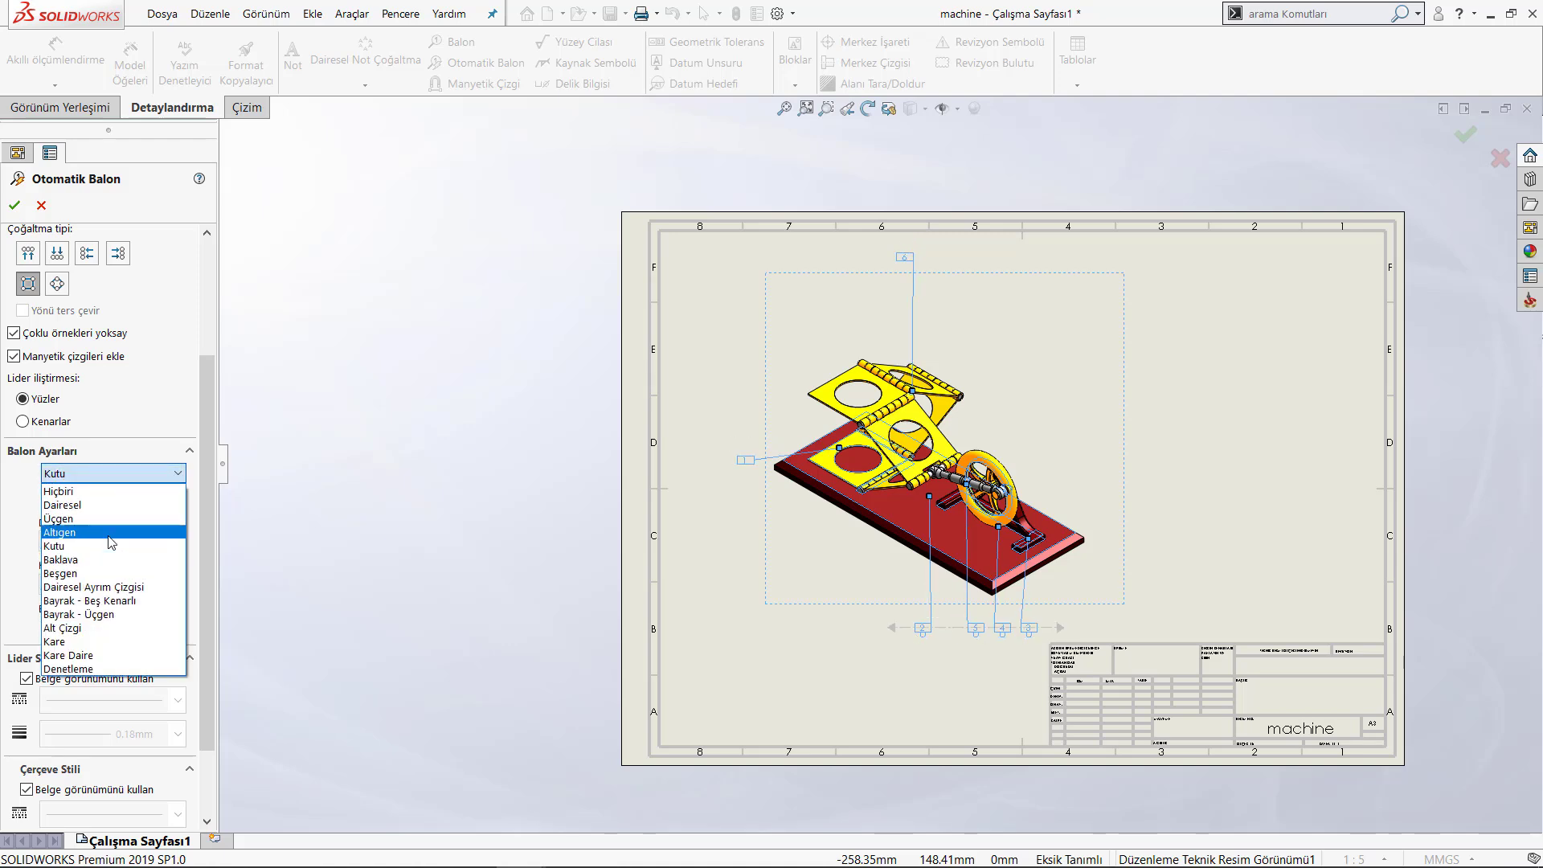
{"action": "left_click", "coordinate": [88, 560]}
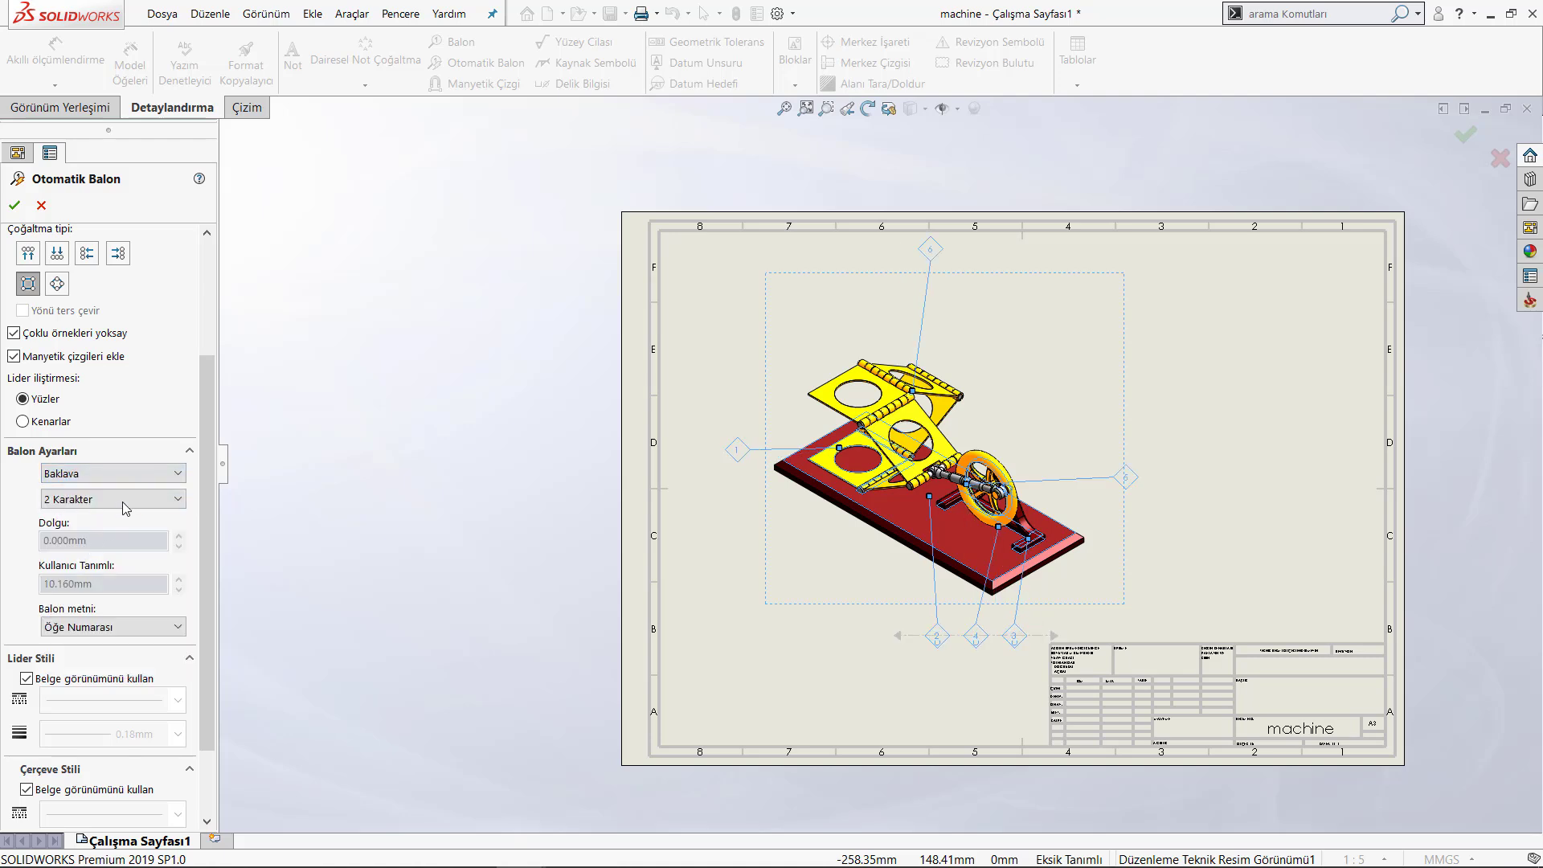
{"action": "left_click", "coordinate": [109, 503]}
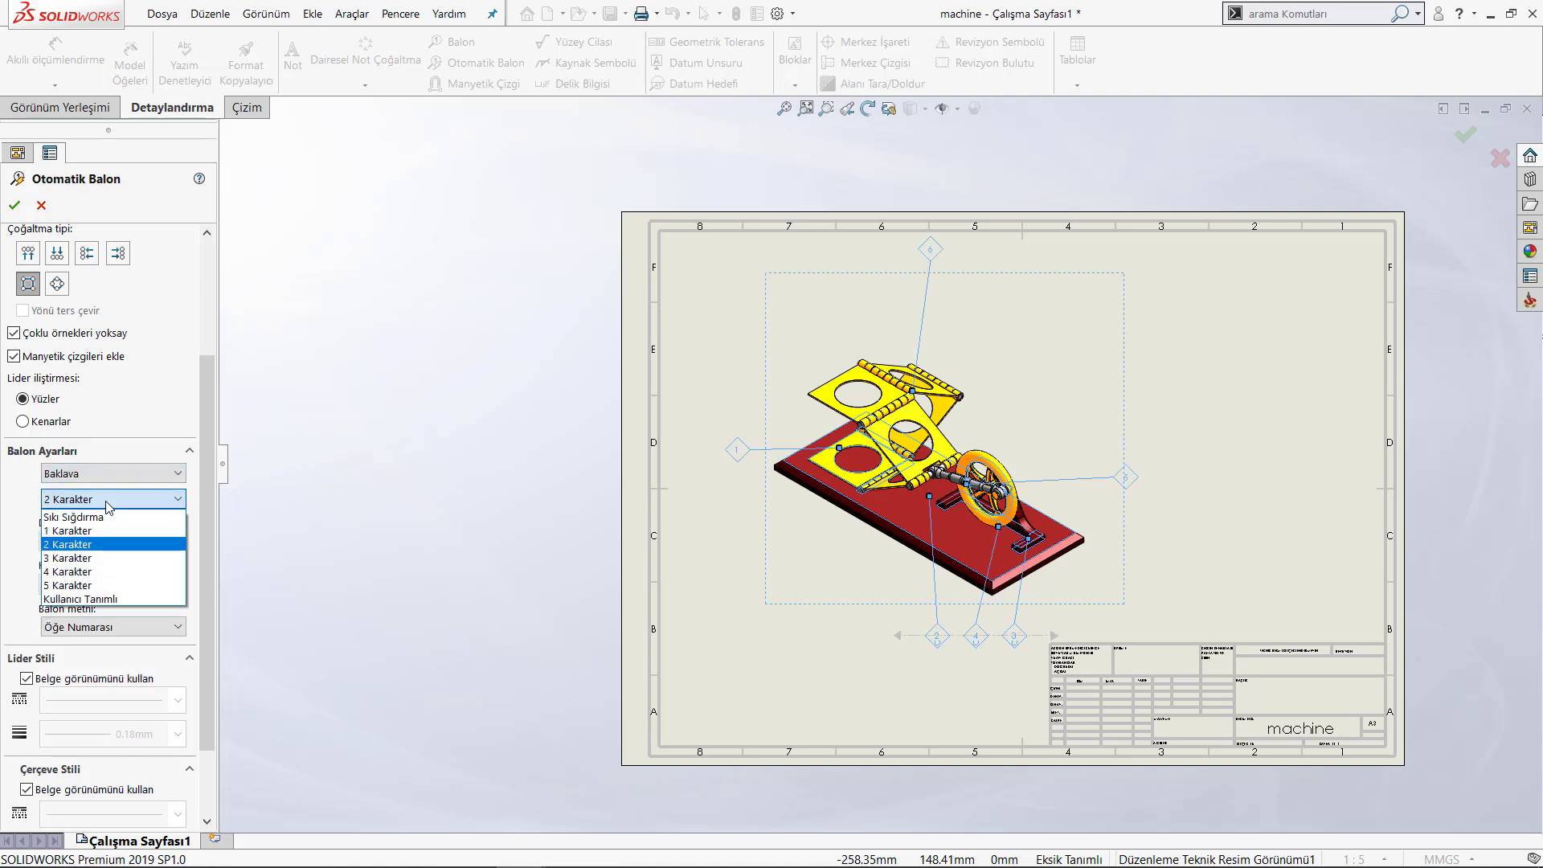
{"action": "left_click", "coordinate": [108, 504]}
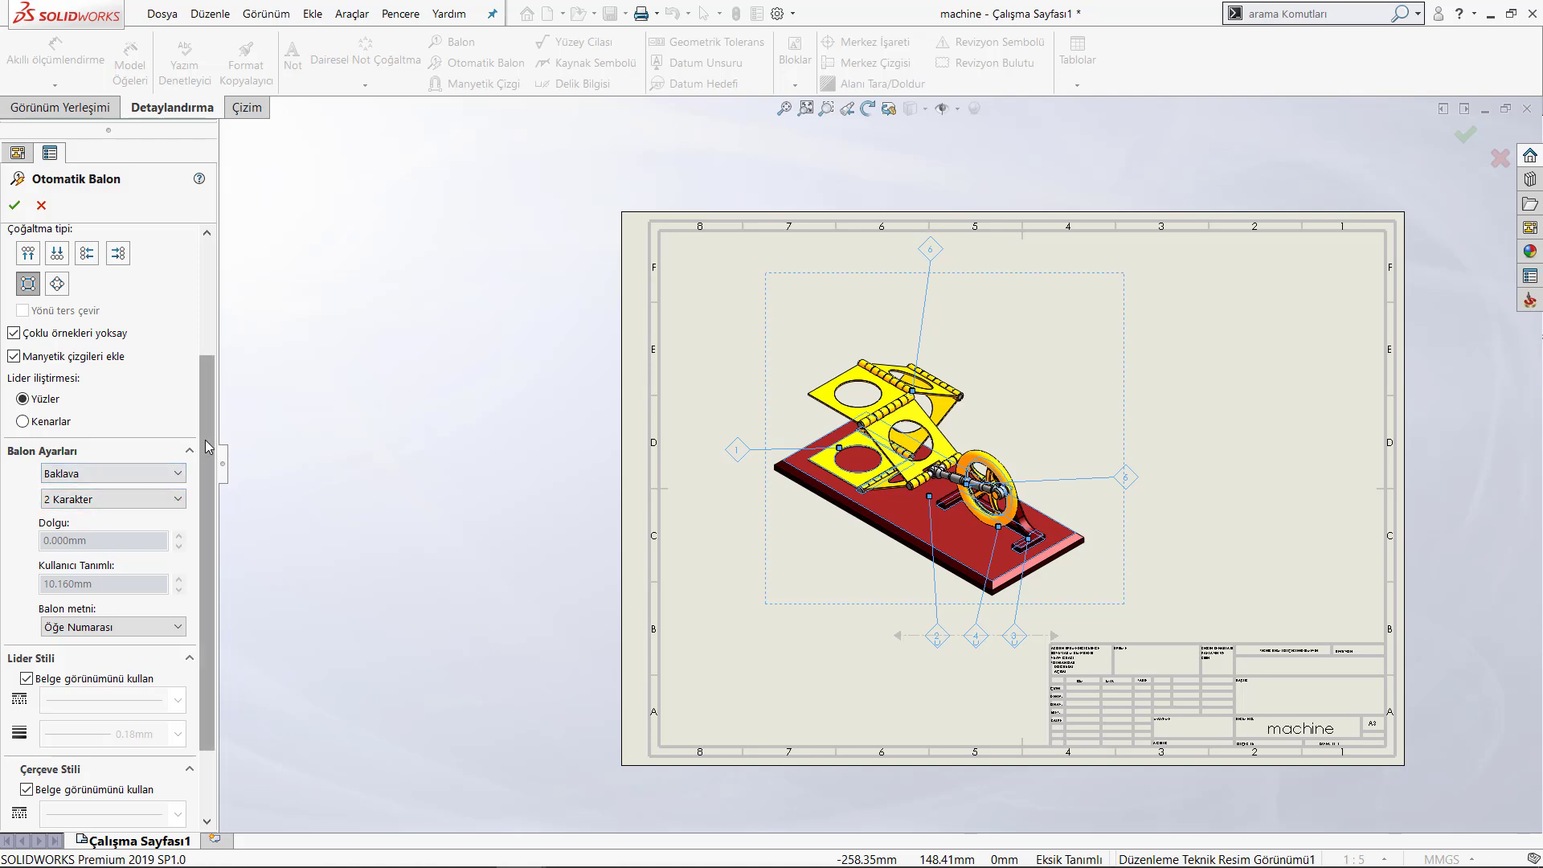
{"action": "scroll", "coordinate": [207, 430], "scroll_direction": "up", "scroll_amount": 1}
{"action": "left_click", "coordinate": [149, 497]}
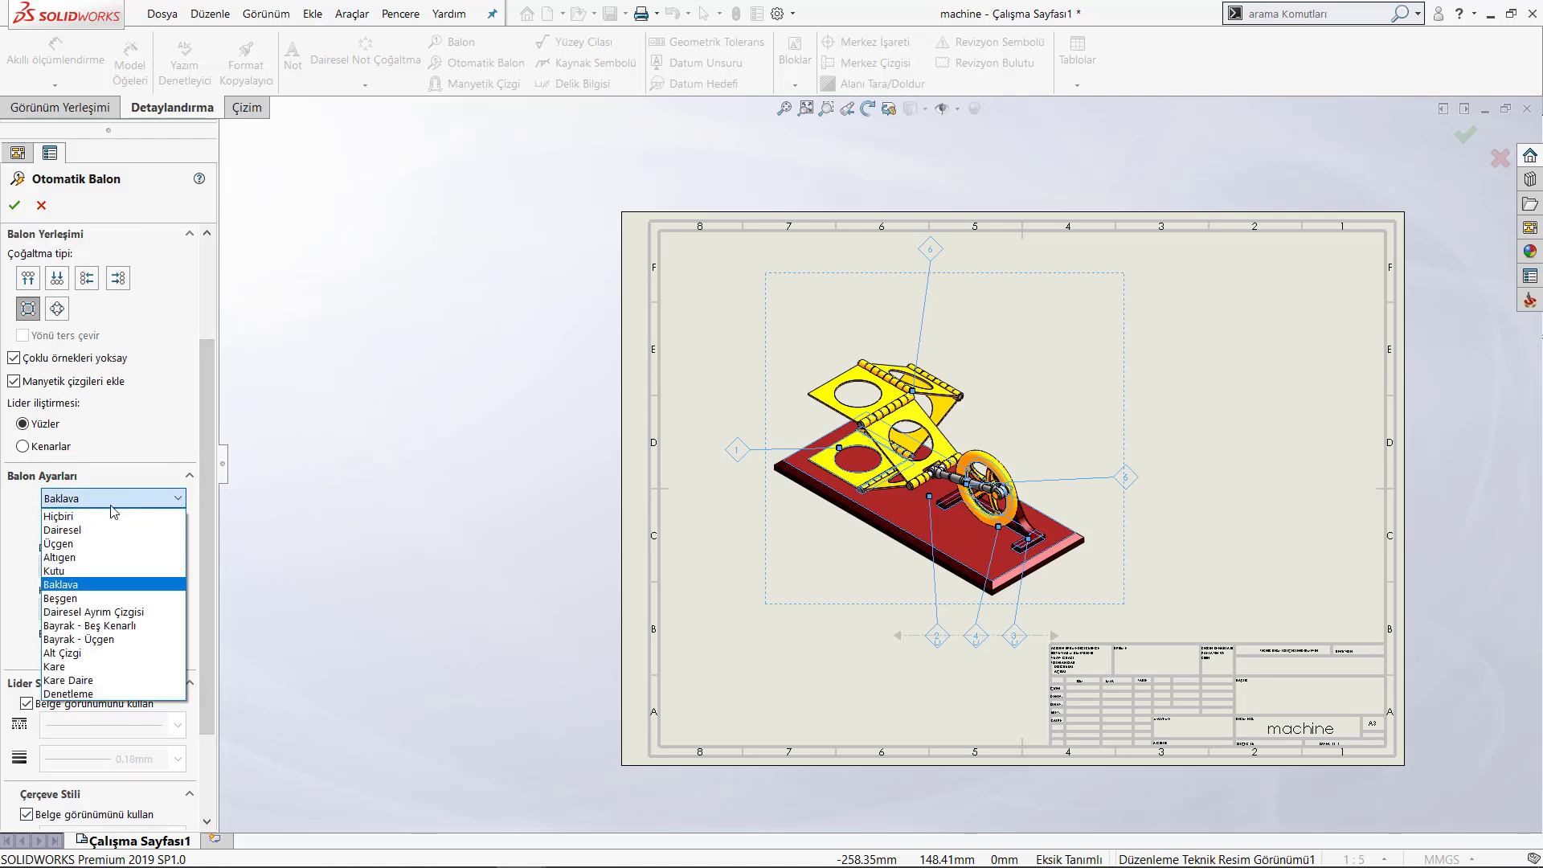
{"action": "left_click", "coordinate": [85, 531]}
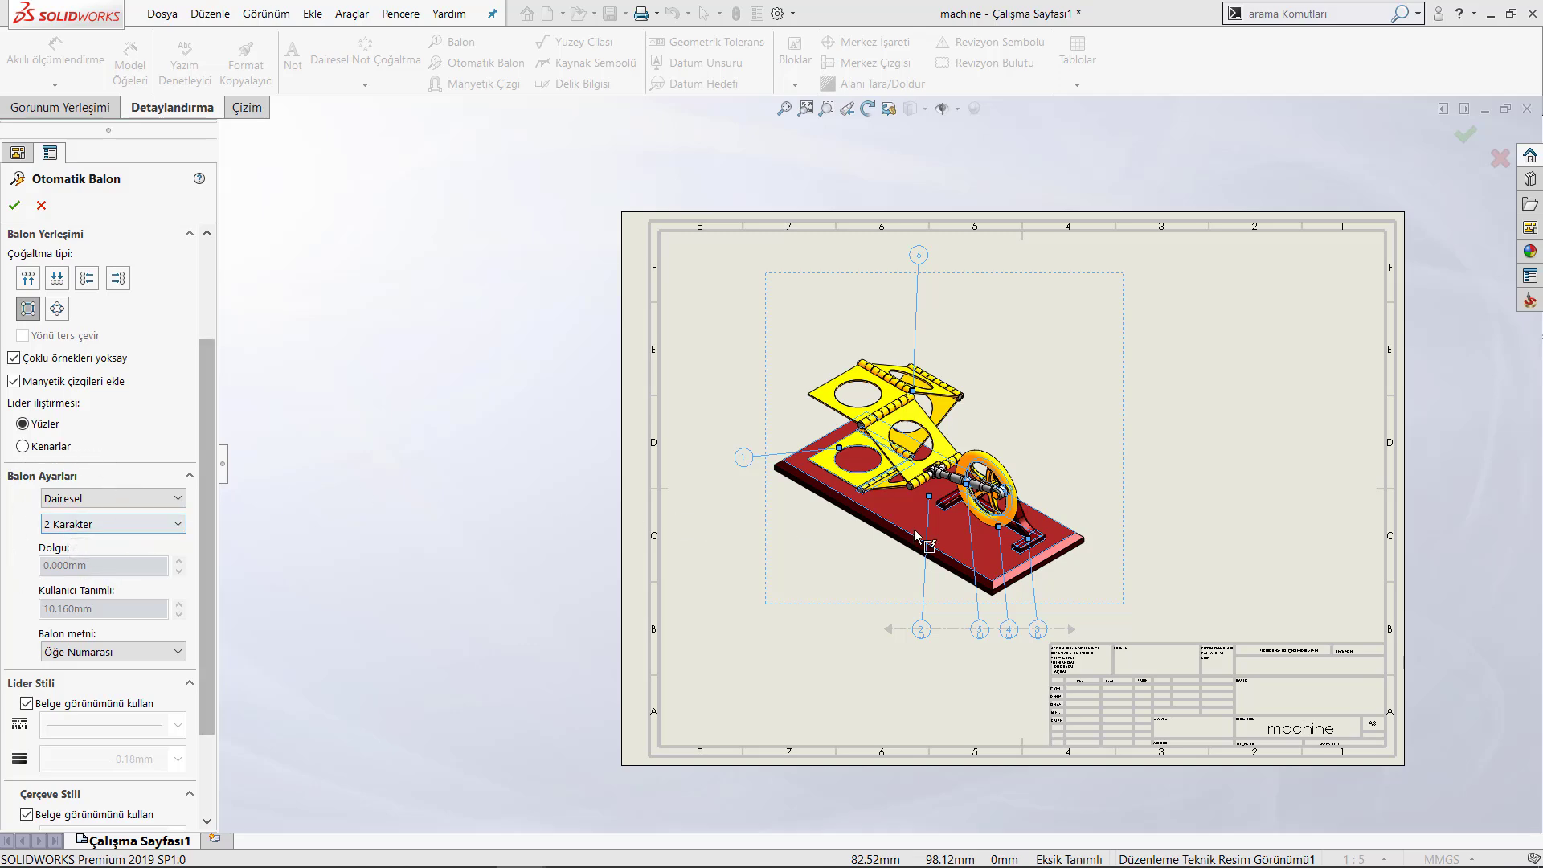
{"action": "scroll", "coordinate": [900, 496], "scroll_direction": "down", "scroll_amount": 1}
{"action": "scroll", "coordinate": [899, 496], "scroll_direction": "down", "scroll_amount": 1}
{"action": "scroll", "coordinate": [1136, 728], "scroll_direction": "down", "scroll_amount": 1}
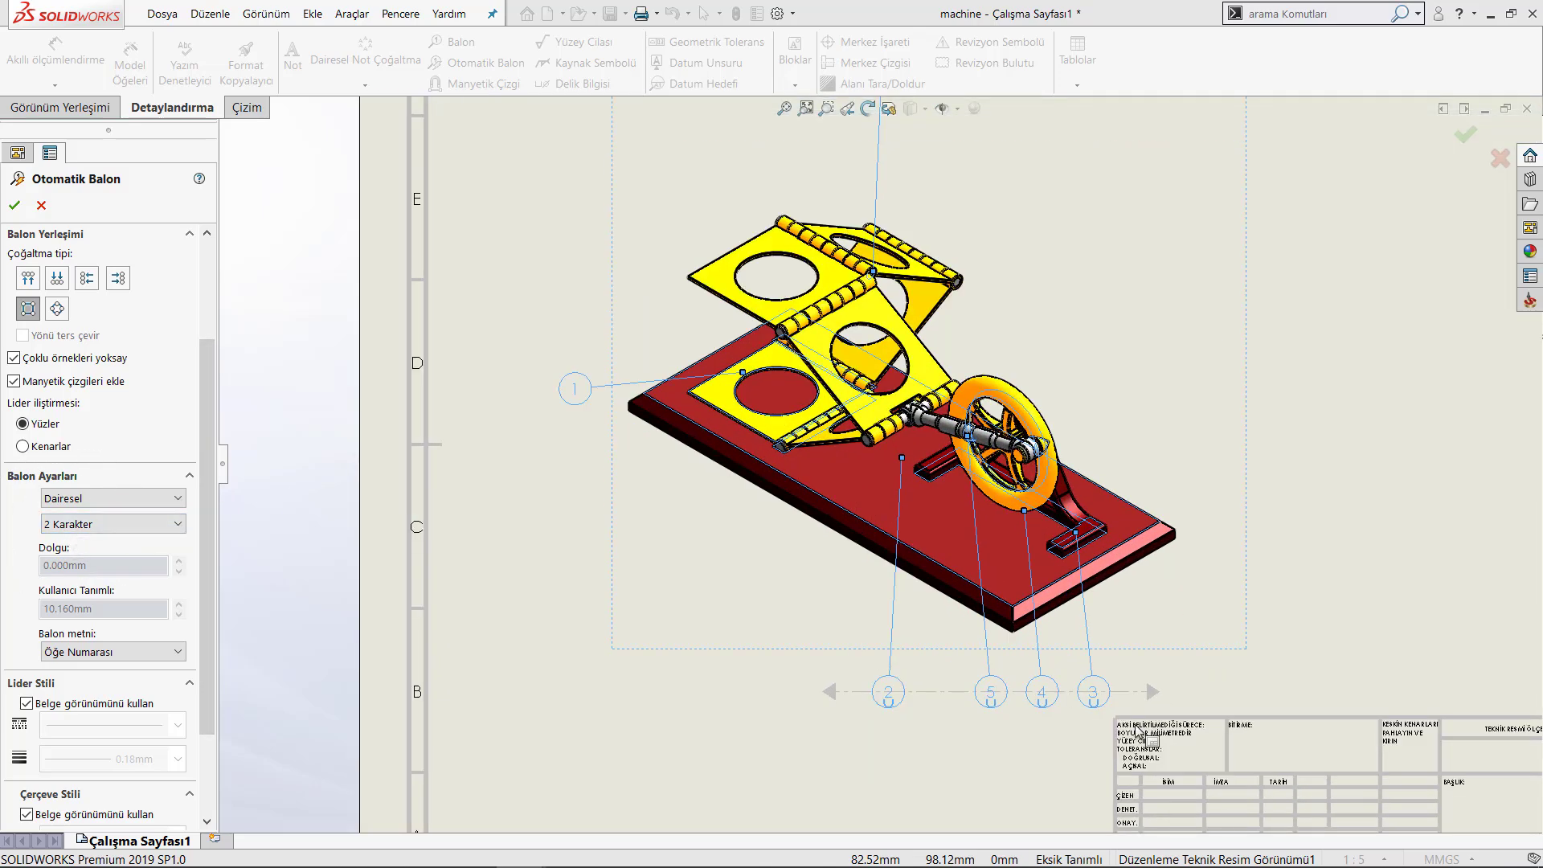
{"action": "scroll", "coordinate": [1135, 728], "scroll_direction": "down", "scroll_amount": 1}
{"action": "scroll", "coordinate": [924, 727], "scroll_direction": "down", "scroll_amount": 1}
{"action": "scroll", "coordinate": [1075, 710], "scroll_direction": "down", "scroll_amount": 1}
{"action": "scroll", "coordinate": [1075, 710], "scroll_direction": "up", "scroll_amount": 1}
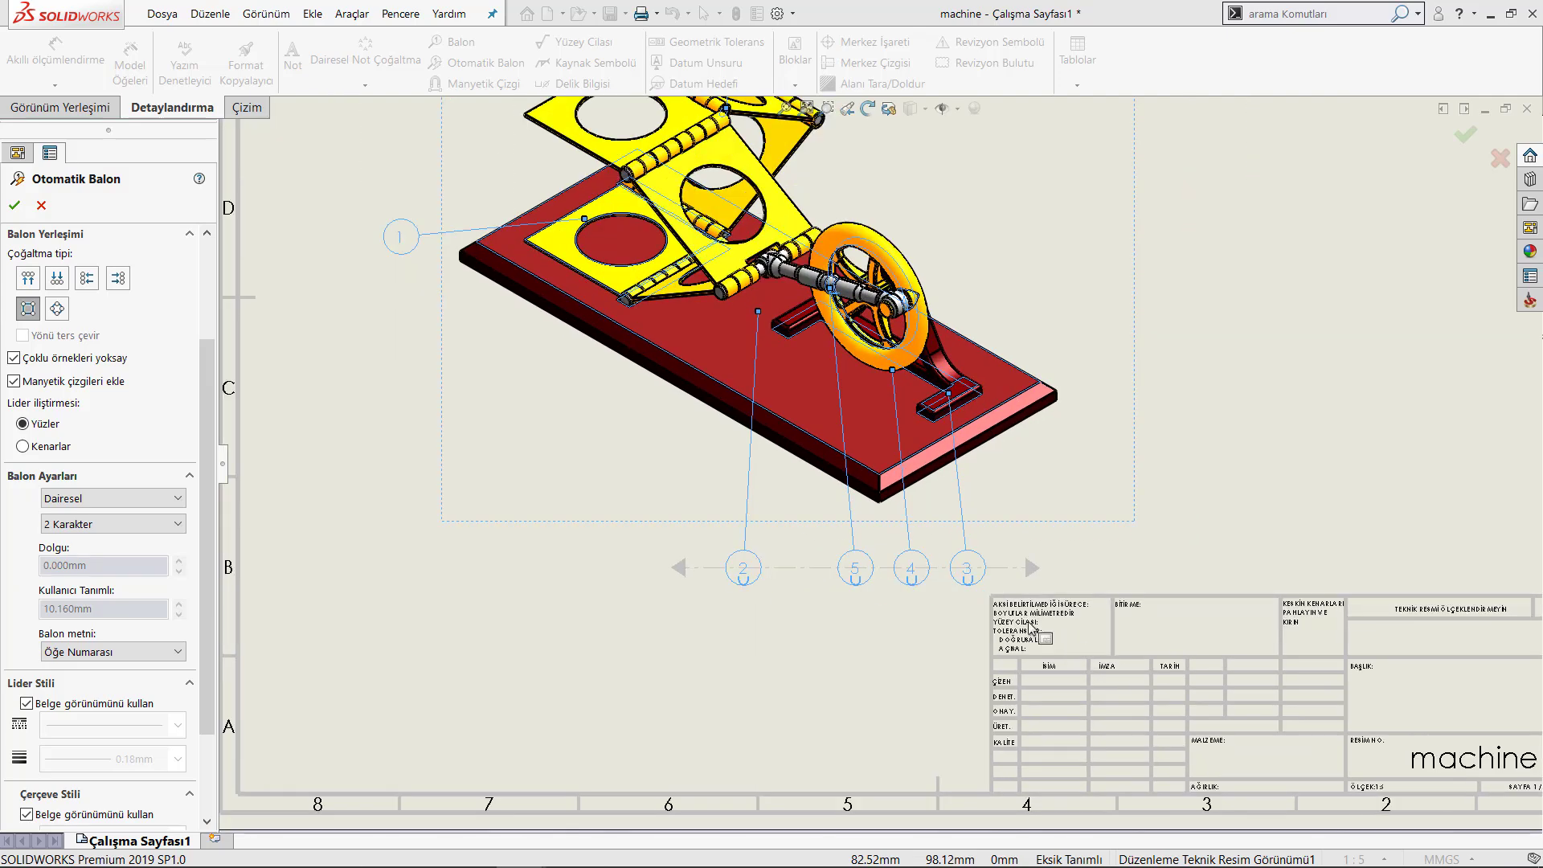
{"action": "left_click", "coordinate": [96, 530]}
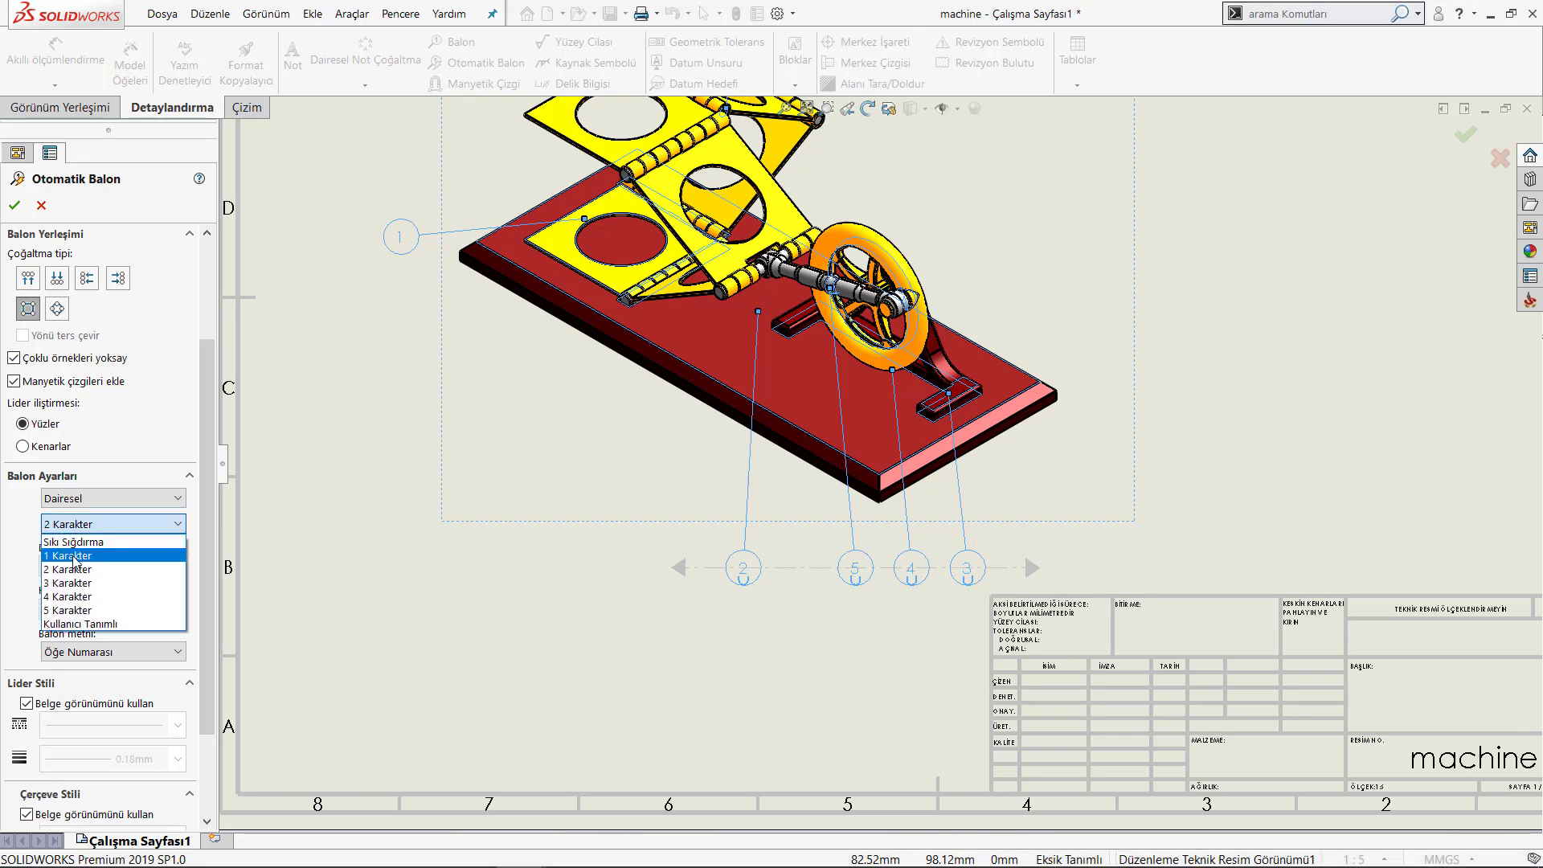
{"action": "left_click", "coordinate": [77, 560]}
{"action": "scroll", "coordinate": [764, 511], "scroll_direction": "down", "scroll_amount": 3}
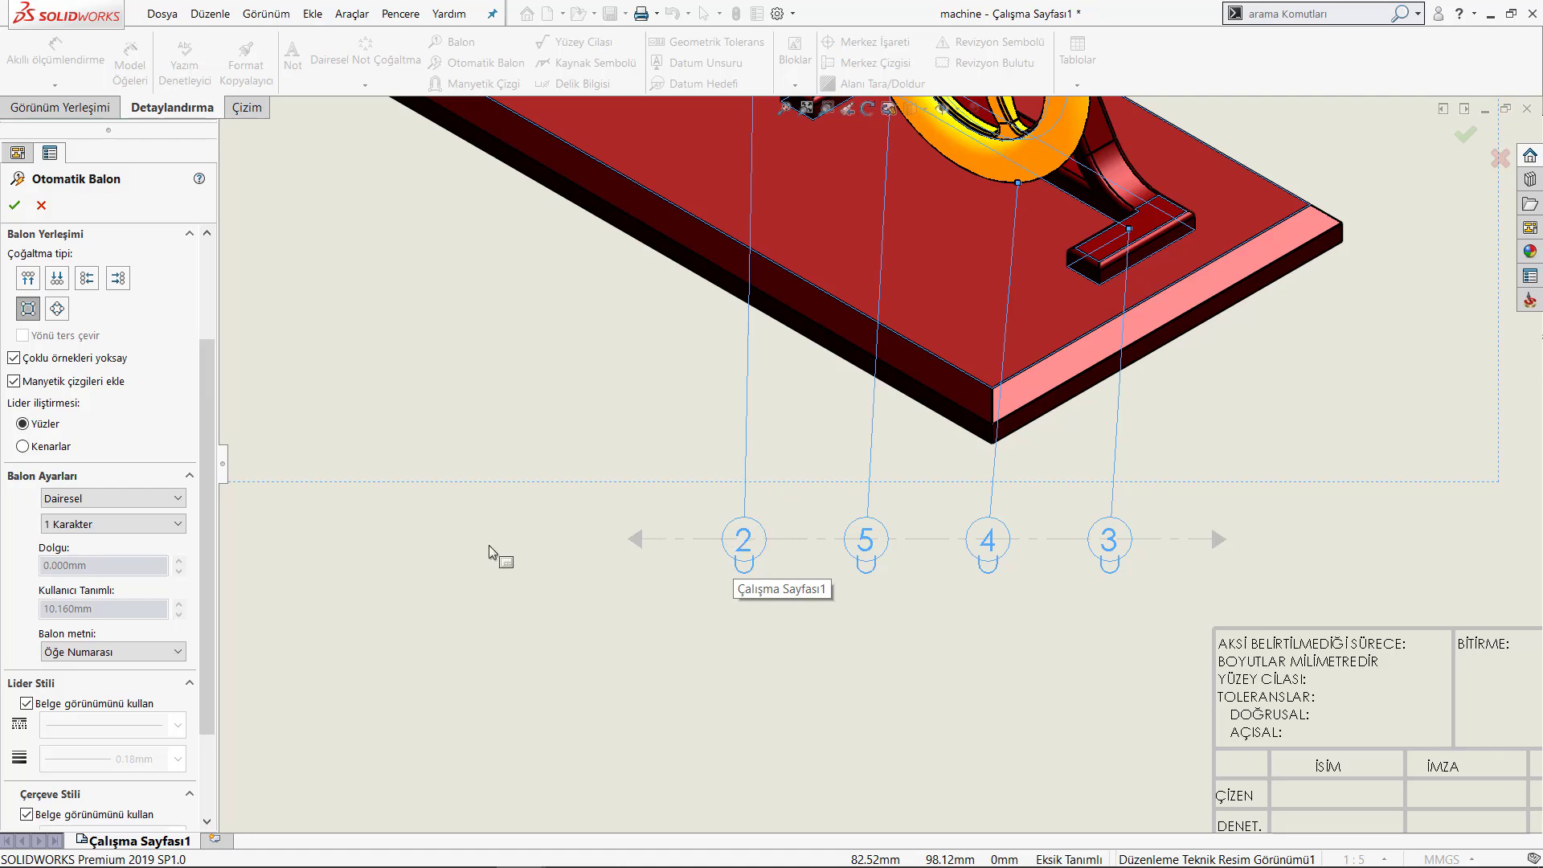
{"action": "left_click", "coordinate": [77, 524]}
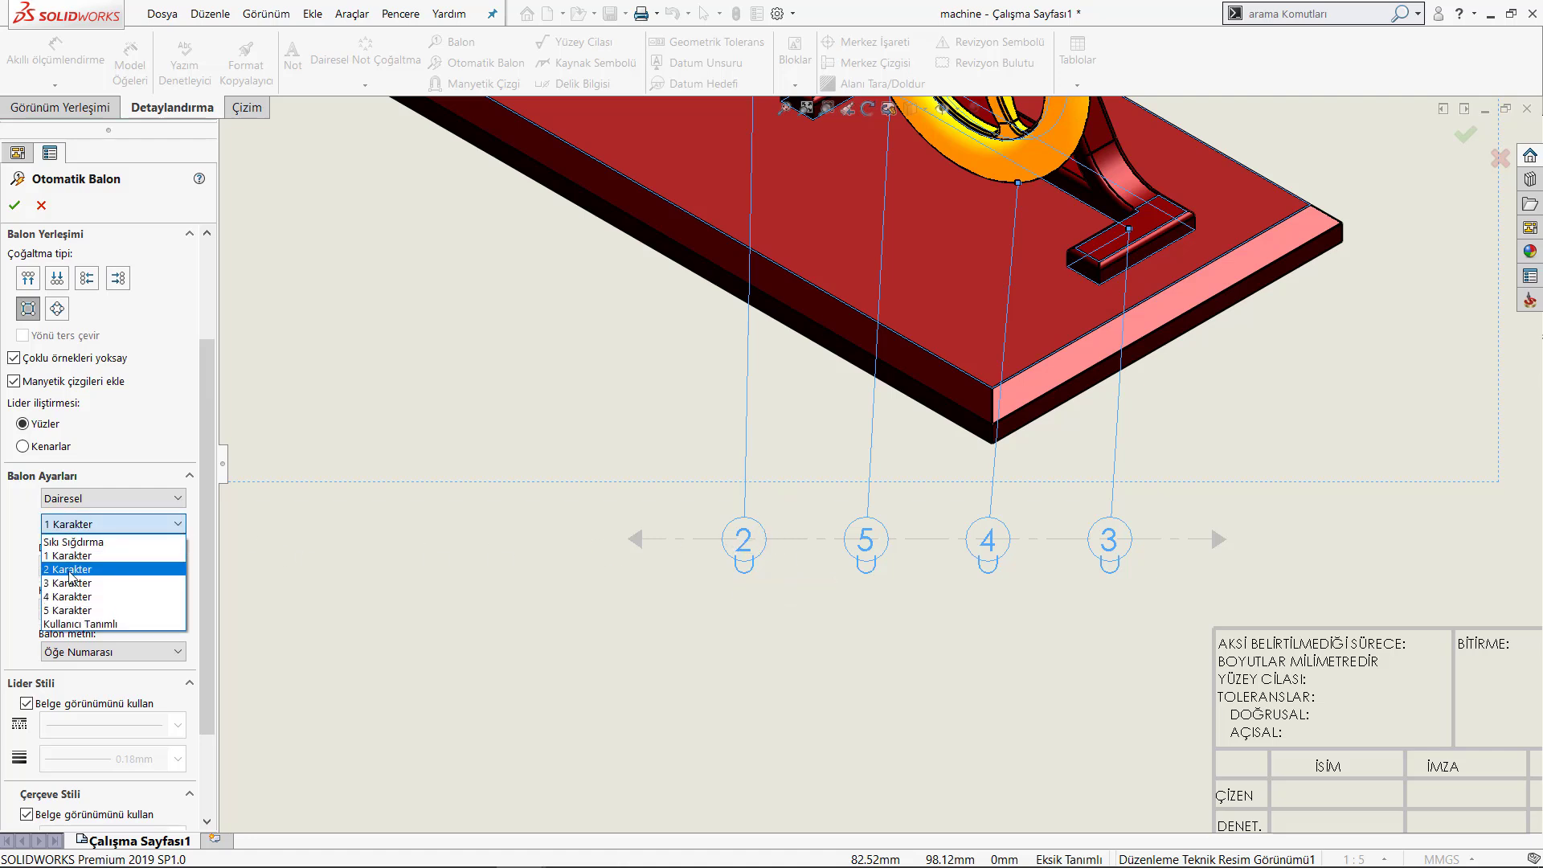
{"action": "left_click", "coordinate": [96, 593]}
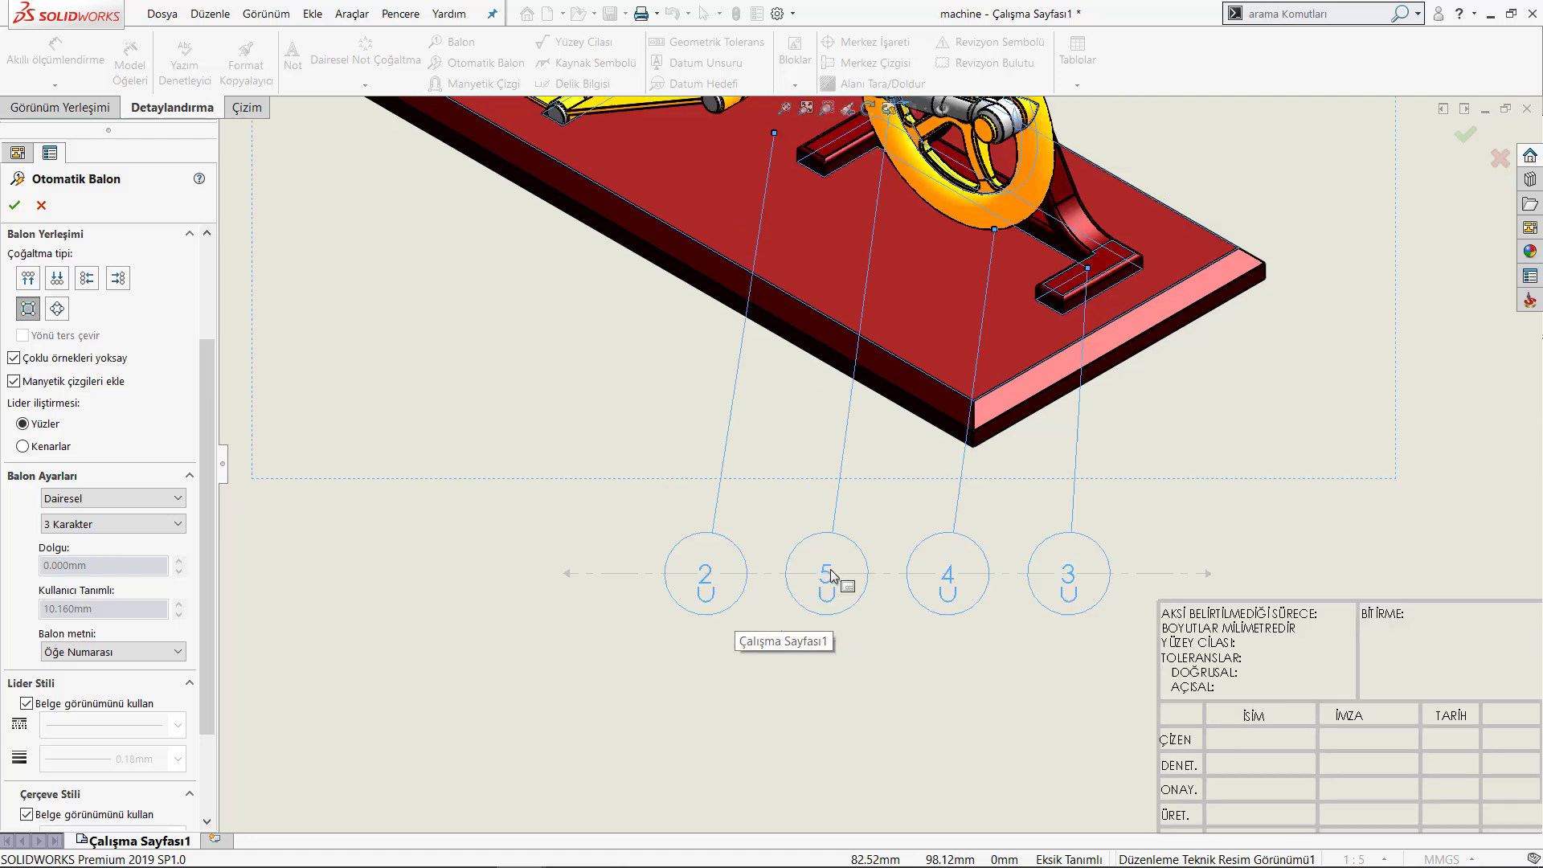
{"action": "scroll", "coordinate": [852, 482], "scroll_direction": "up", "scroll_amount": 2}
{"action": "scroll", "coordinate": [771, 540], "scroll_direction": "down", "scroll_amount": 2}
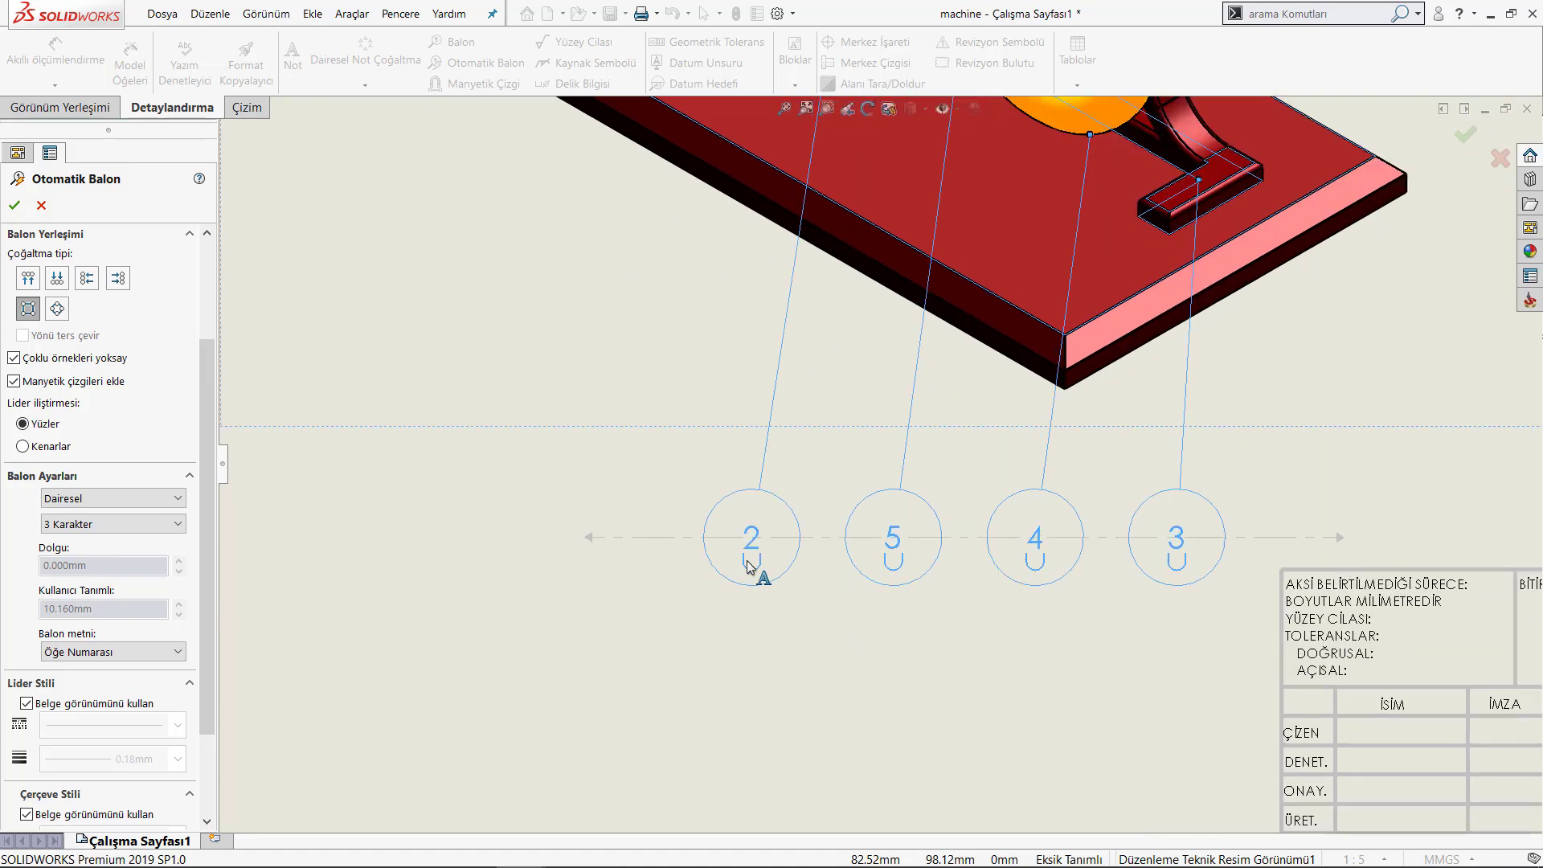
{"action": "scroll", "coordinate": [753, 541], "scroll_direction": "down", "scroll_amount": 1}
{"action": "left_click", "coordinate": [153, 524]}
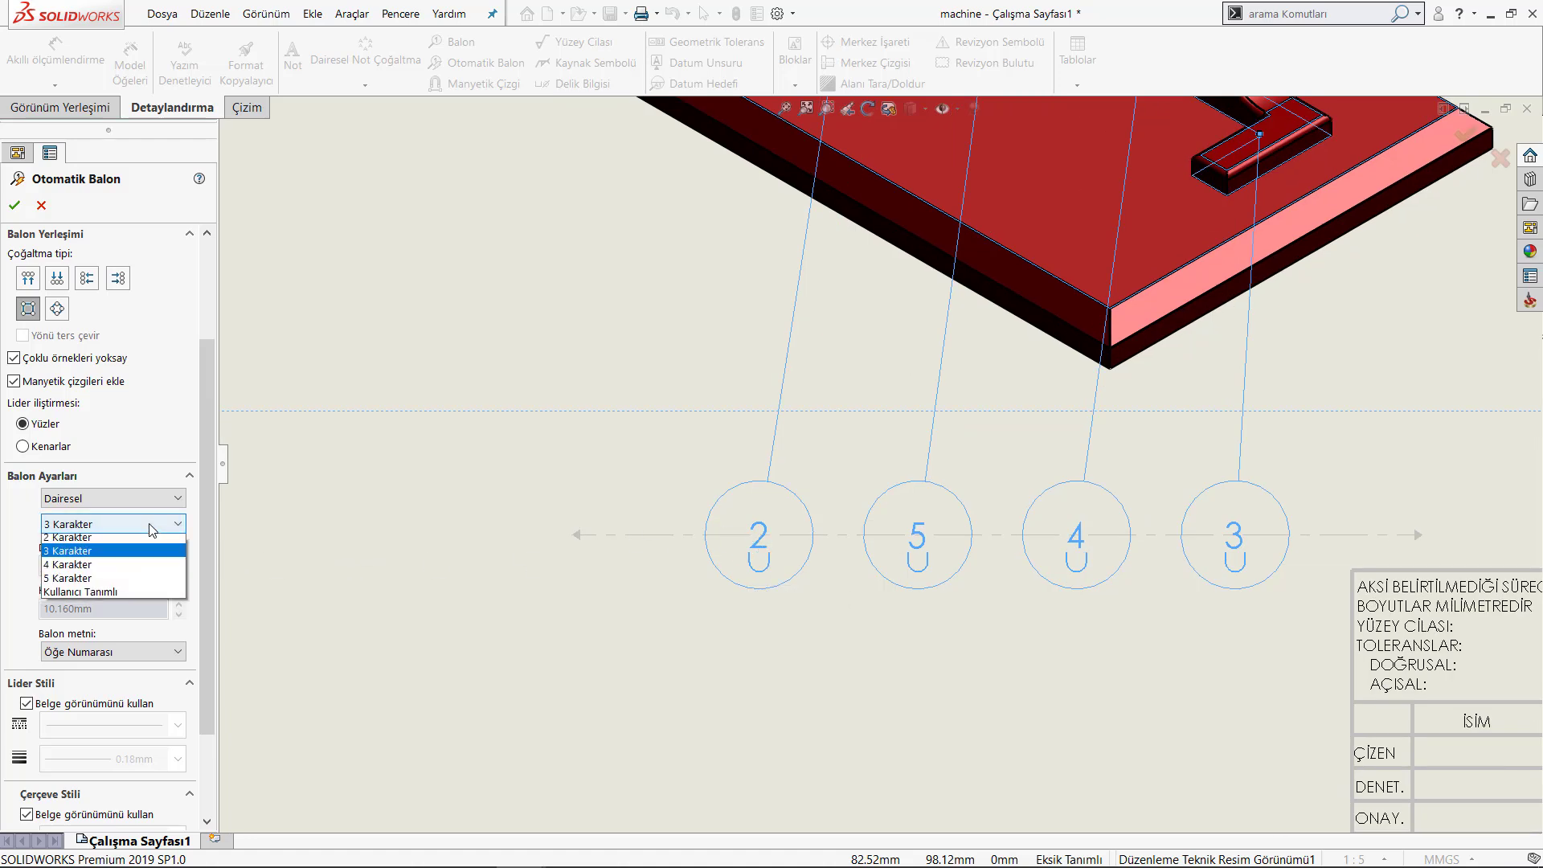
{"action": "left_click", "coordinate": [68, 584]}
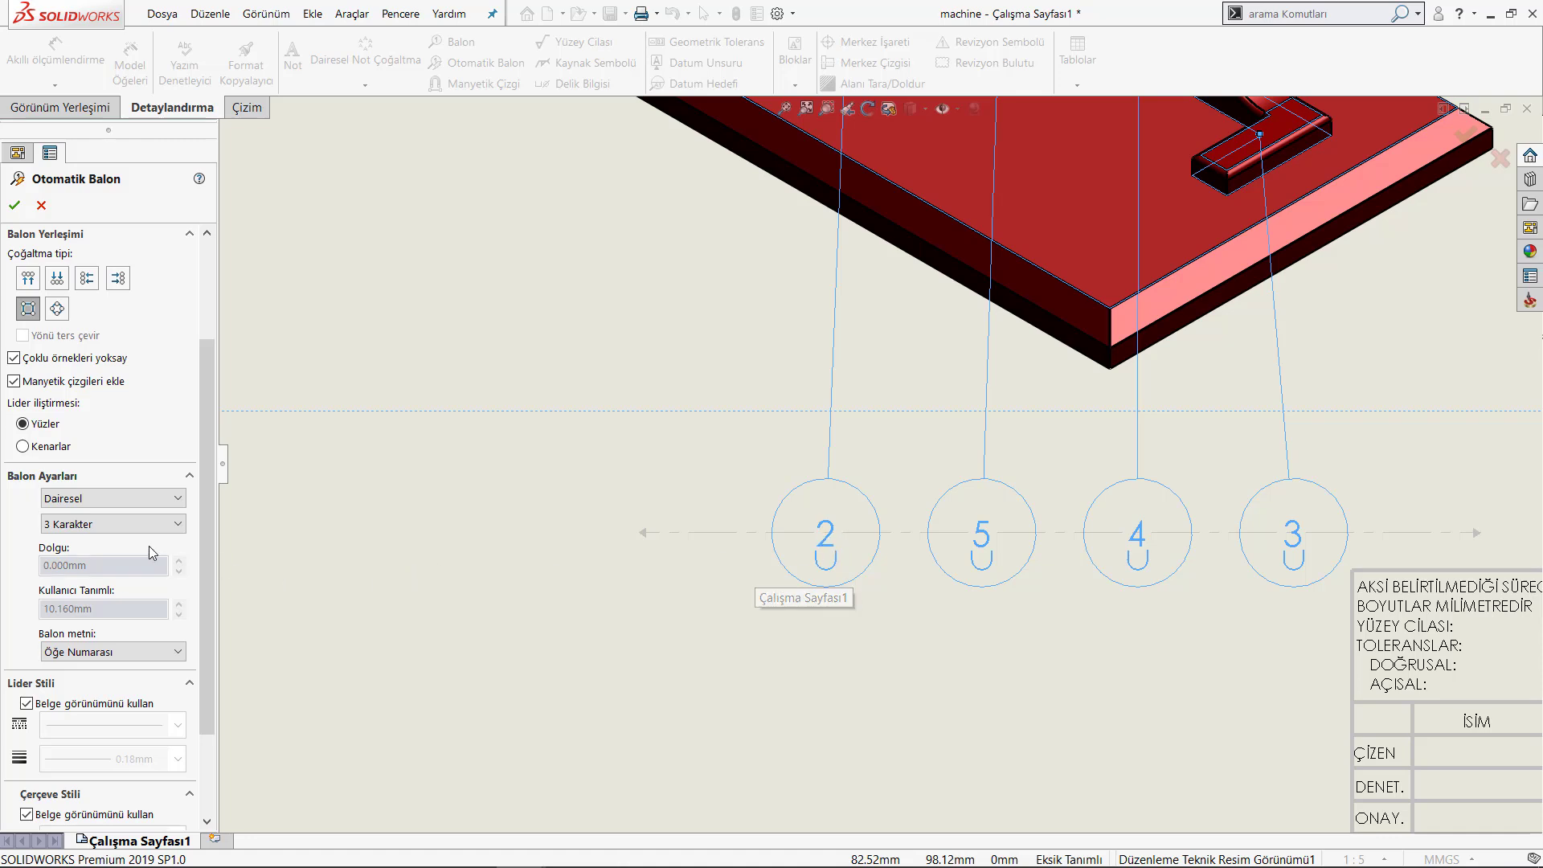
Try 4 Karakter balloon size, then settle on compact 2 Karakter balloons.
{"action": "left_click", "coordinate": [97, 523]}
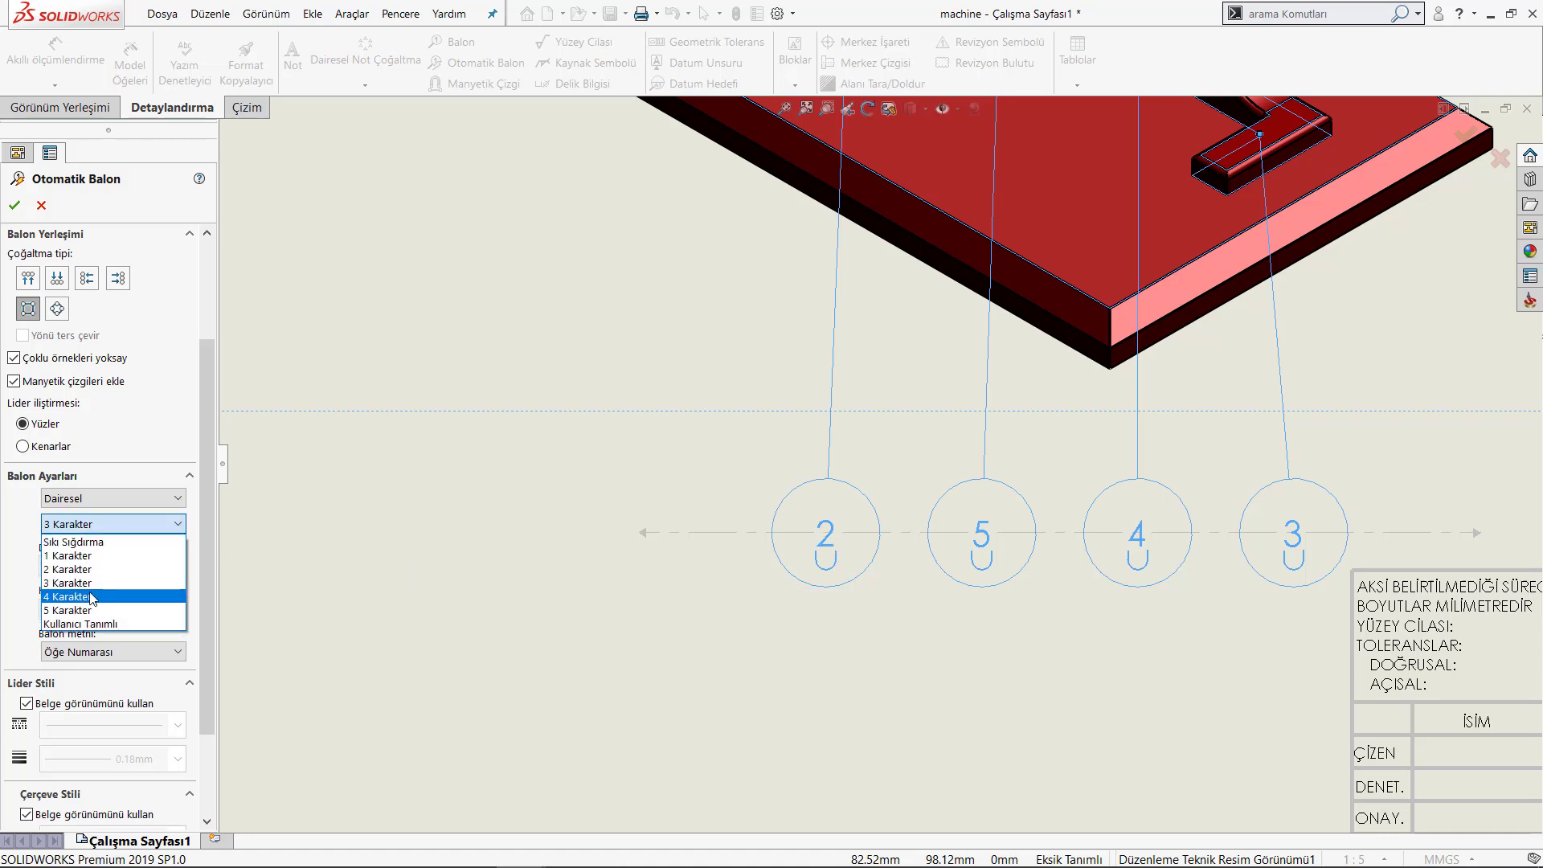
{"action": "left_click", "coordinate": [94, 596]}
{"action": "scroll", "coordinate": [1024, 540], "scroll_direction": "up", "scroll_amount": 3}
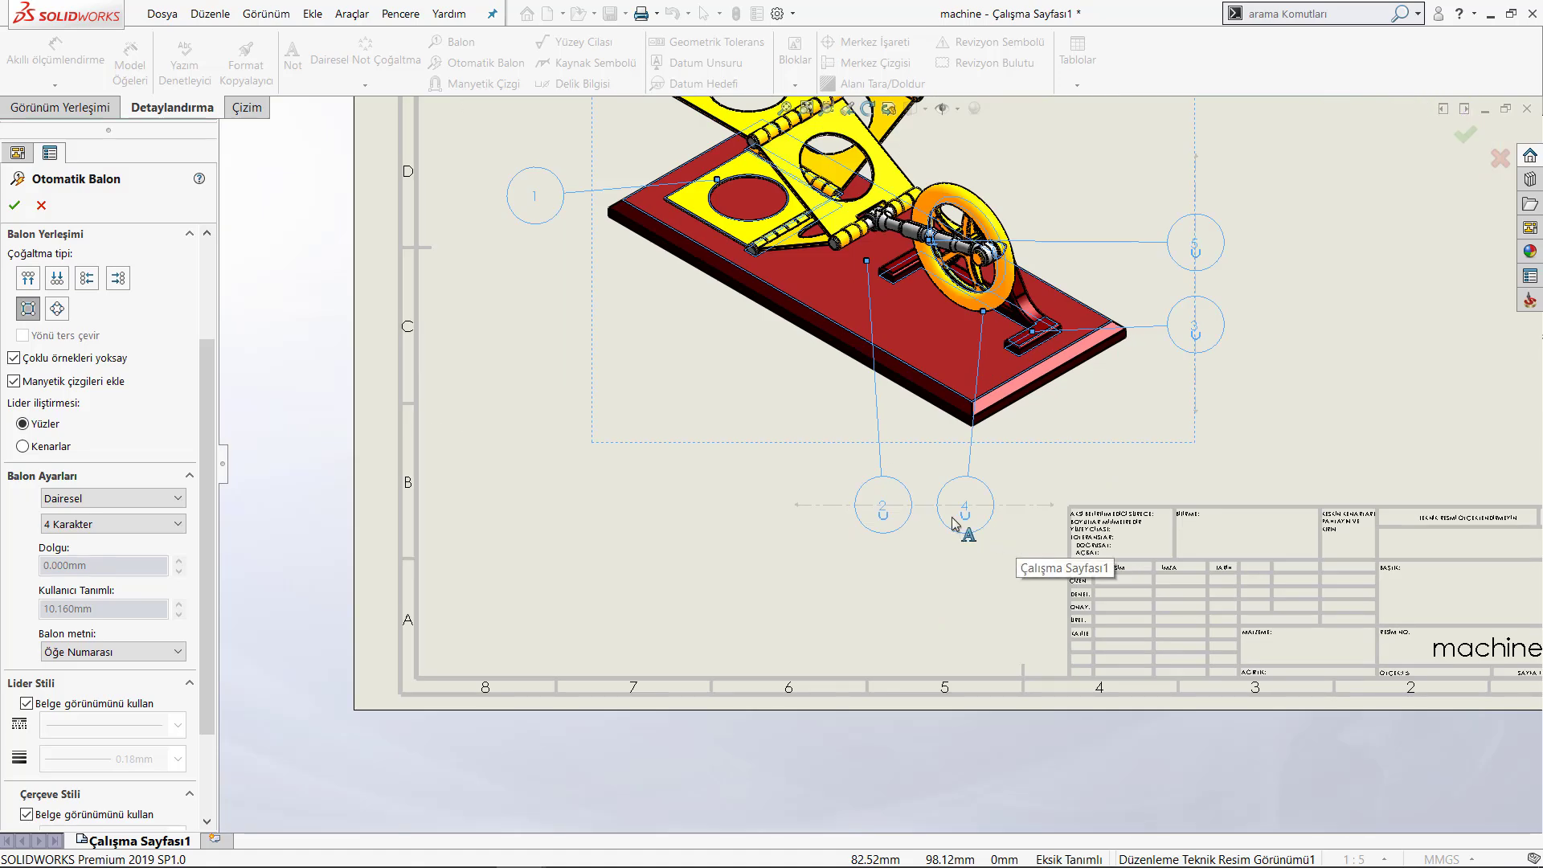
{"action": "scroll", "coordinate": [965, 517], "scroll_direction": "up", "scroll_amount": 2}
{"action": "scroll", "coordinate": [922, 502], "scroll_direction": "down", "scroll_amount": 2}
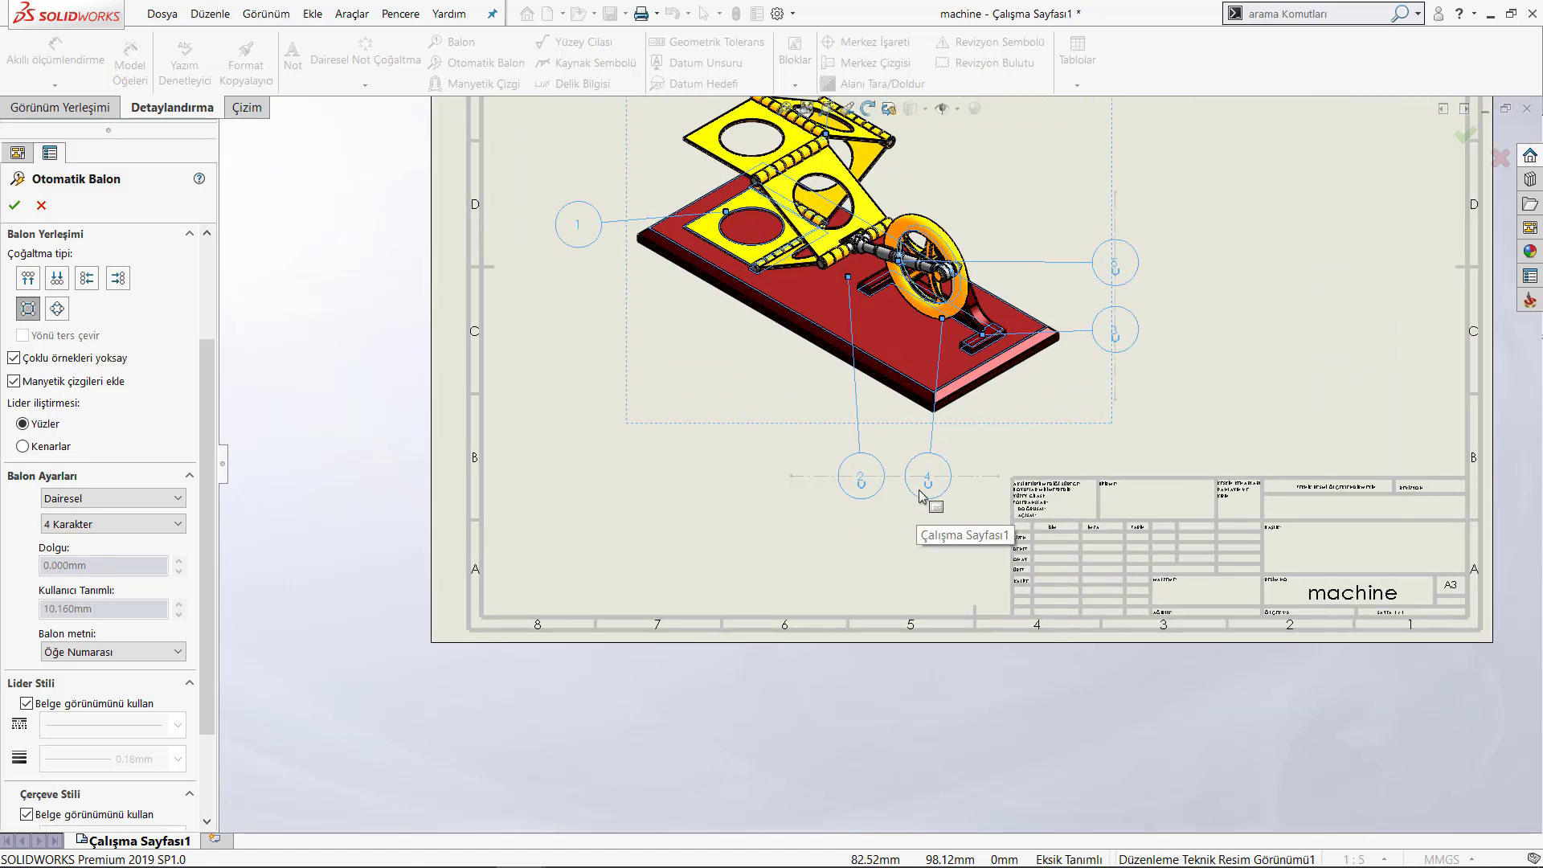
{"action": "scroll", "coordinate": [922, 494], "scroll_direction": "down", "scroll_amount": 1}
{"action": "scroll", "coordinate": [858, 474], "scroll_direction": "down", "scroll_amount": 1}
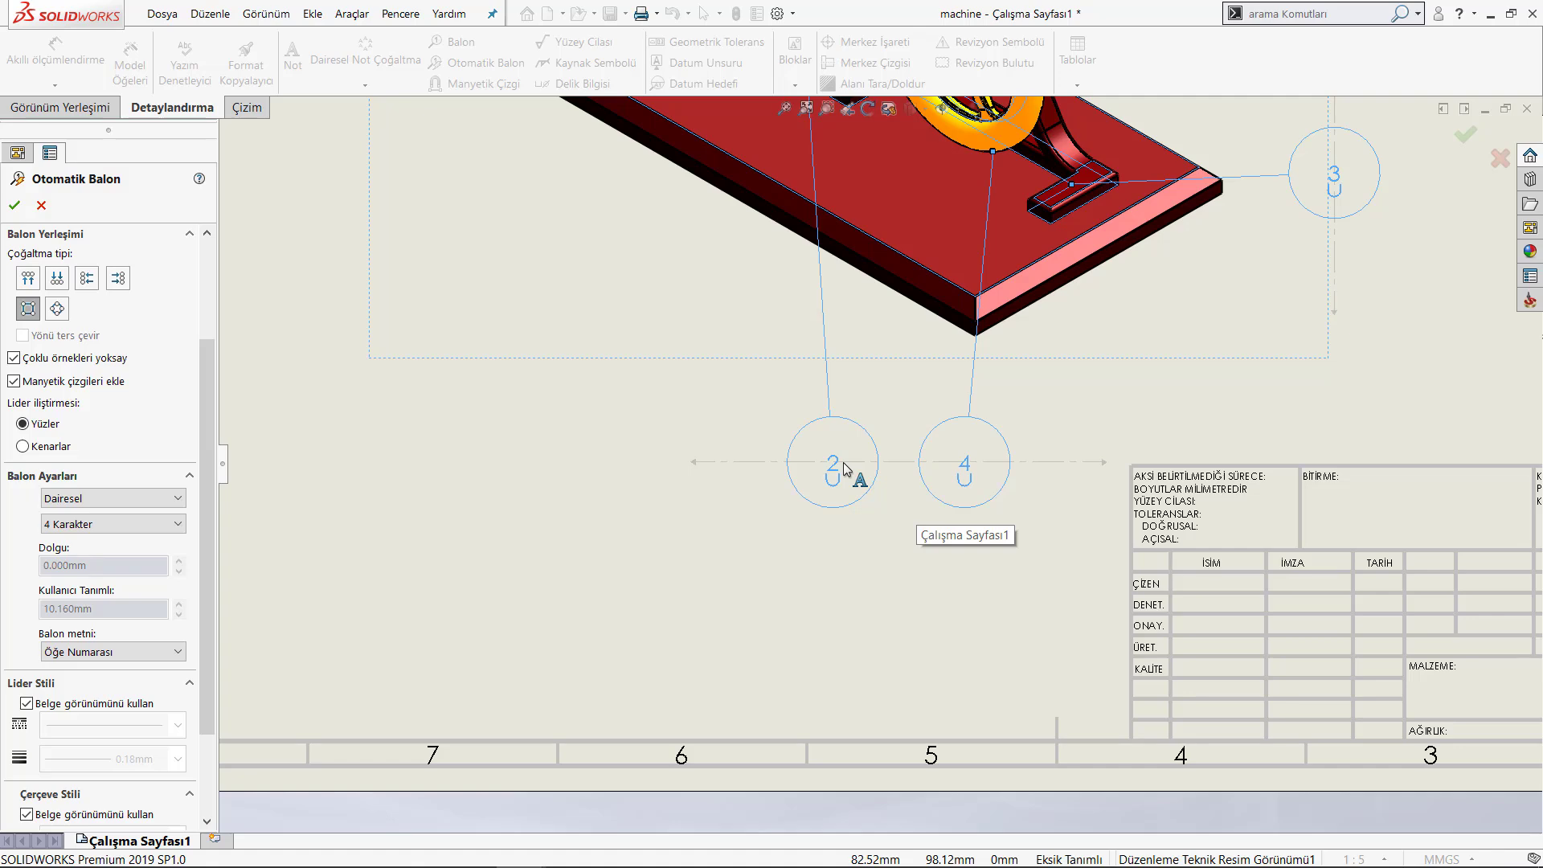
{"action": "scroll", "coordinate": [843, 470], "scroll_direction": "up", "scroll_amount": 3}
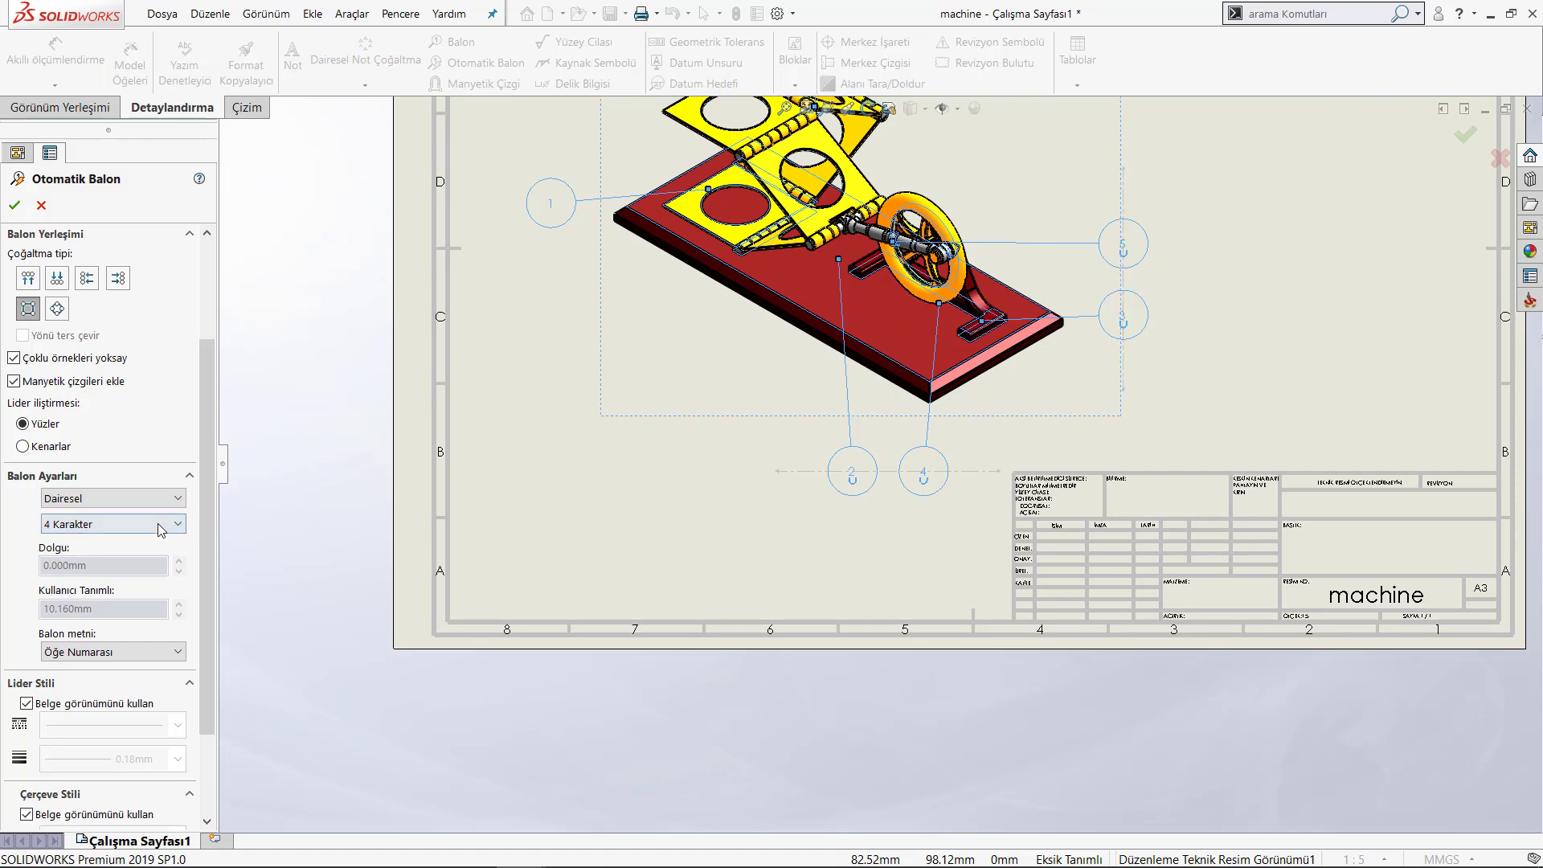
{"action": "left_click", "coordinate": [120, 524]}
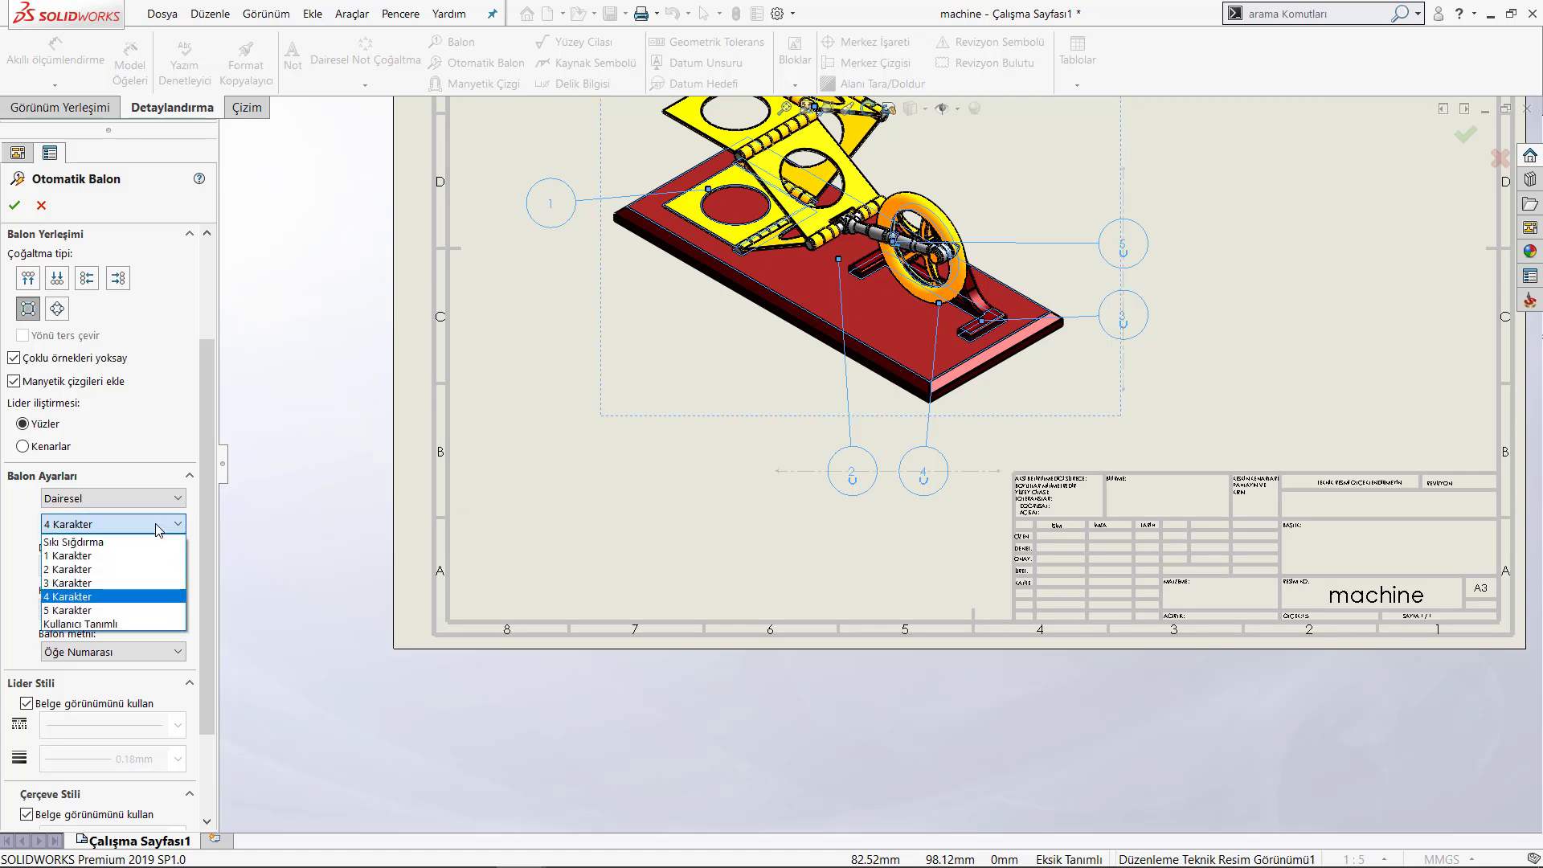
{"action": "left_click", "coordinate": [102, 569]}
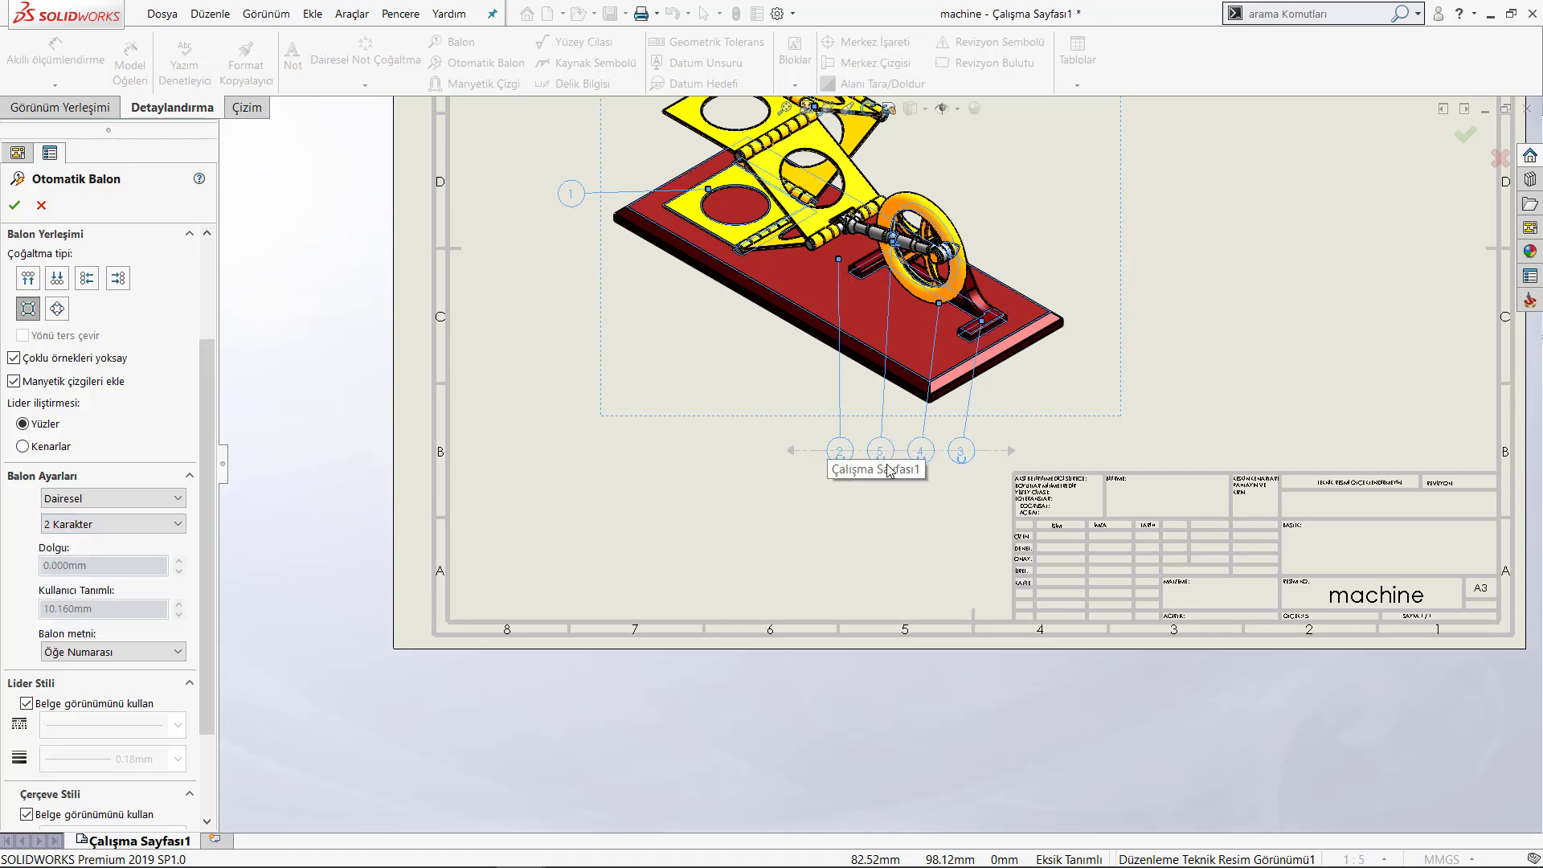
{"action": "scroll", "coordinate": [813, 450], "scroll_direction": "down", "scroll_amount": 1}
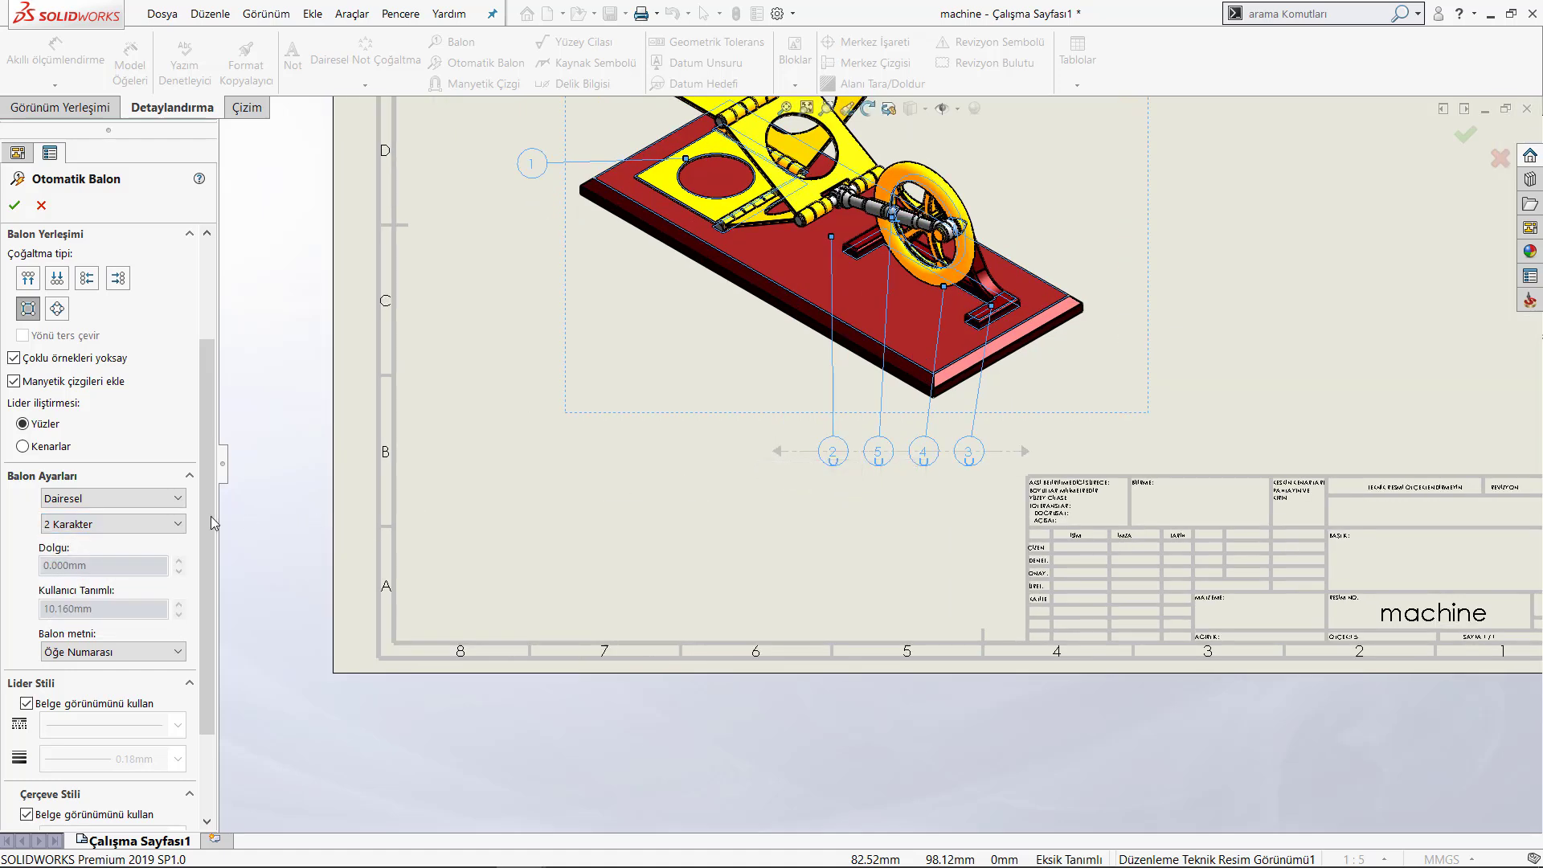
Review the Balon metni options, keeping Öğe Numarası for now.
{"action": "scroll", "coordinate": [211, 485], "scroll_direction": "down", "scroll_amount": 3}
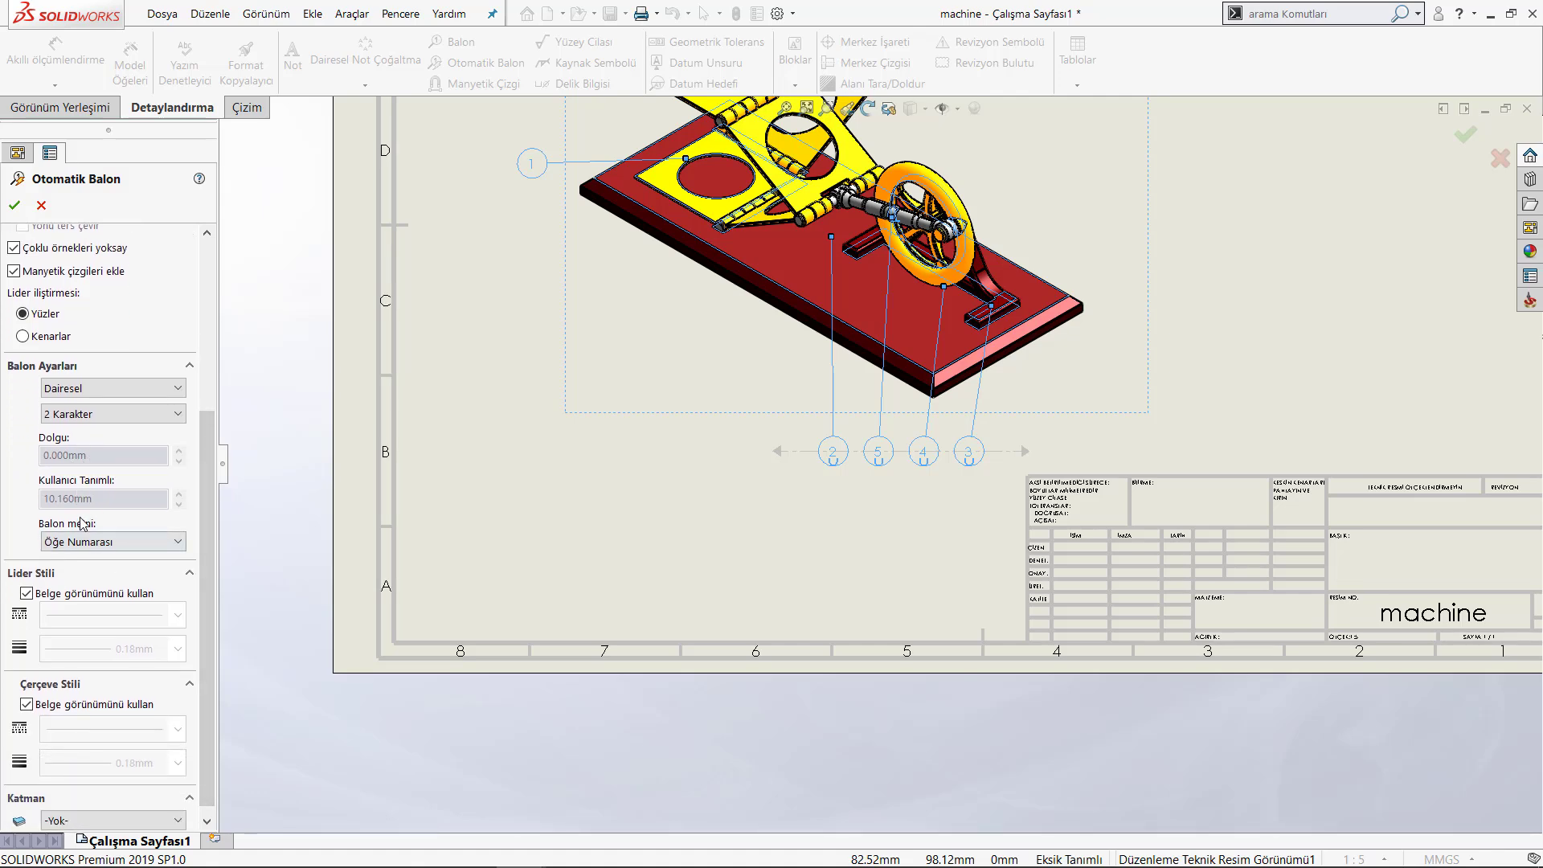
{"action": "scroll", "coordinate": [913, 477], "scroll_direction": "up", "scroll_amount": 2}
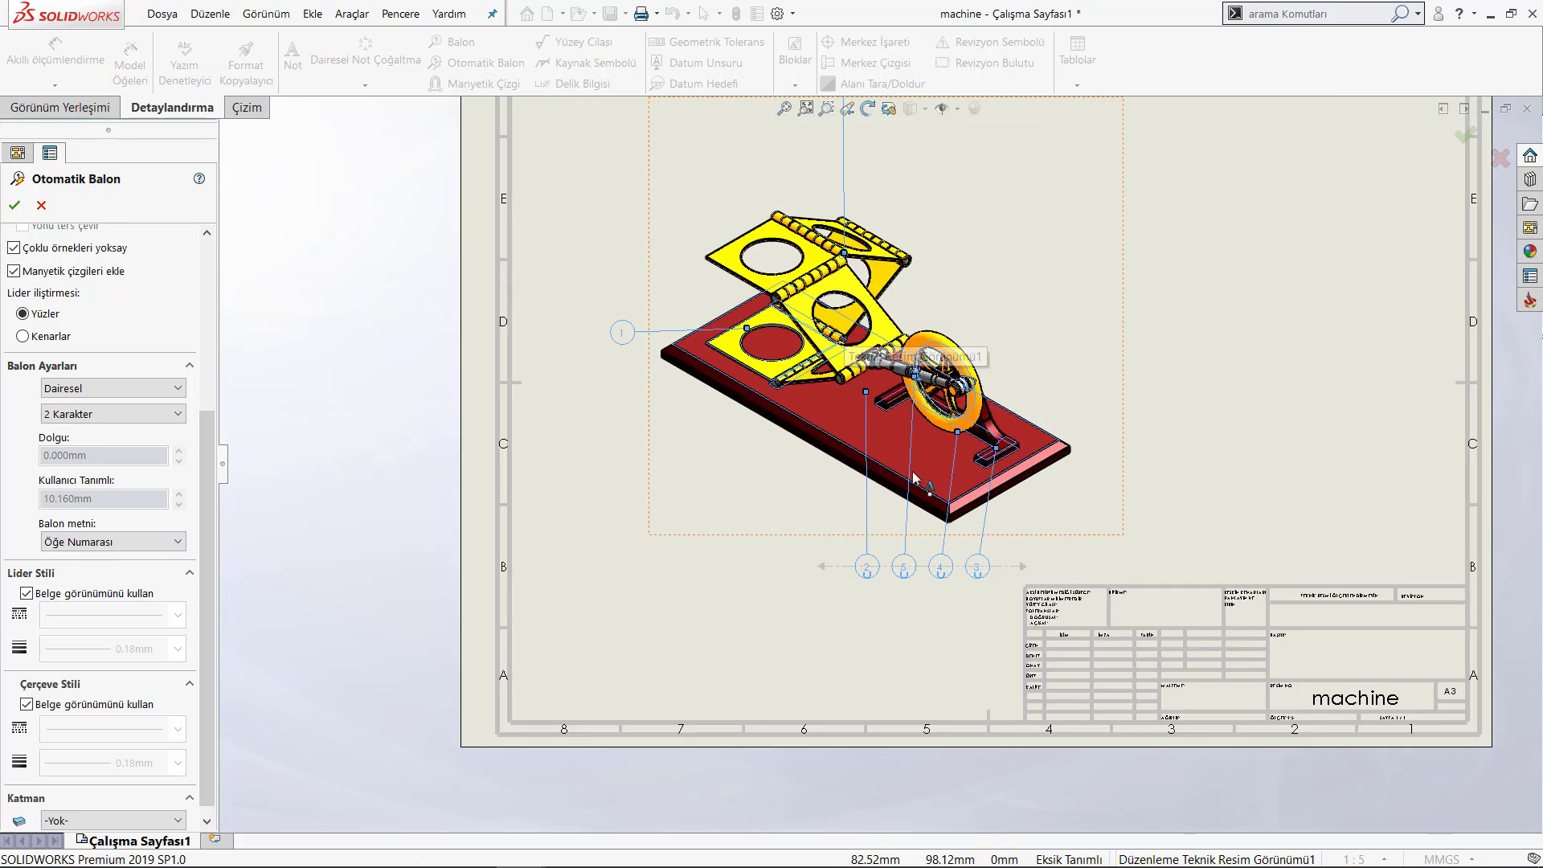
{"action": "scroll", "coordinate": [931, 522], "scroll_direction": "down", "scroll_amount": 1}
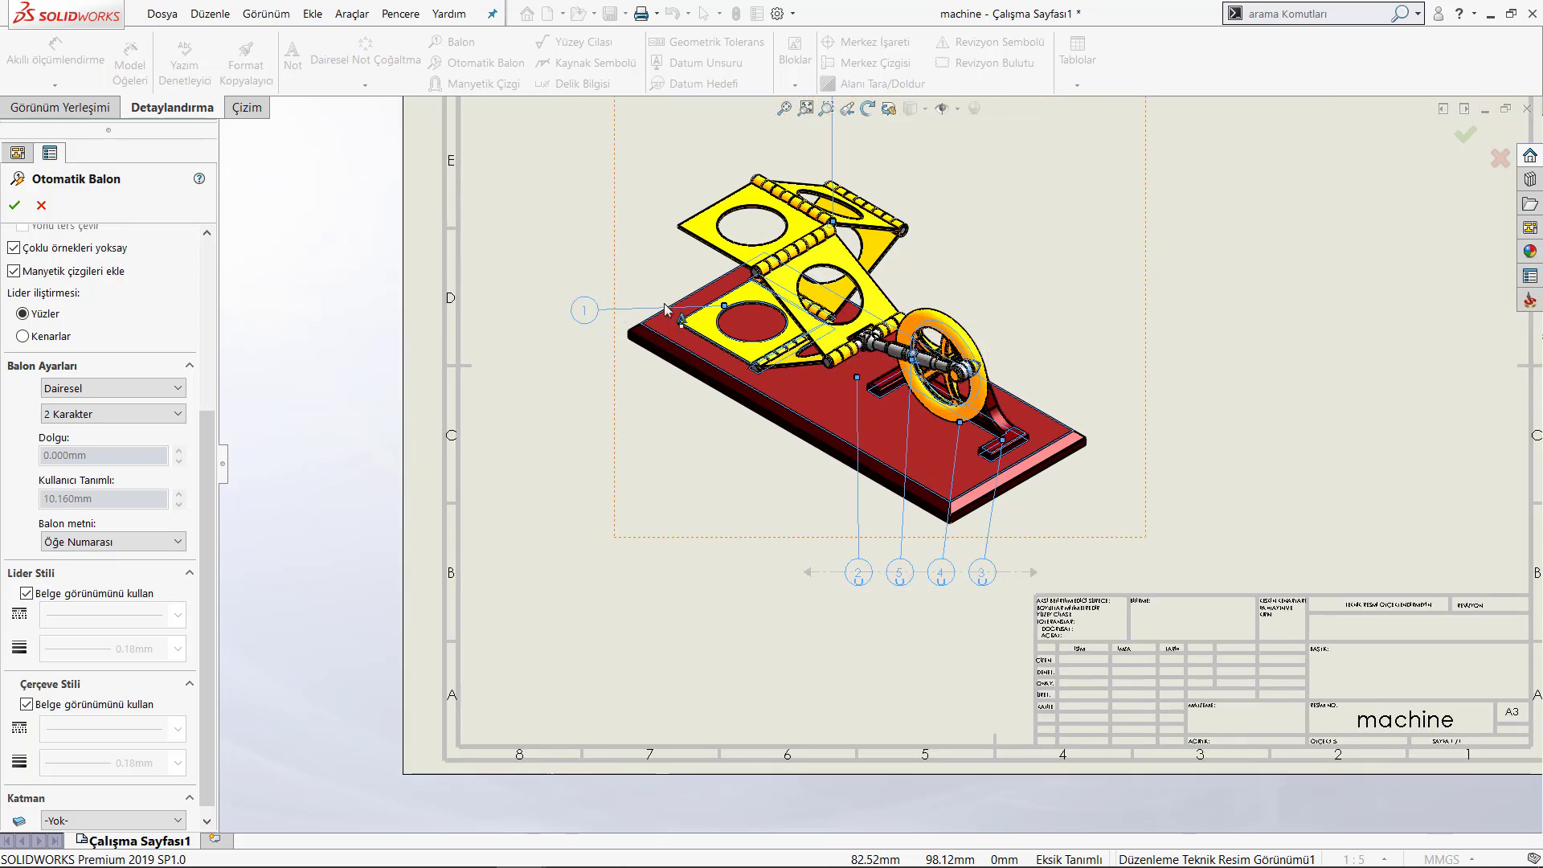
{"action": "left_click", "coordinate": [93, 541]}
{"action": "left_click", "coordinate": [95, 560]}
Set Balon metni to Miktar so balloons show quantities like 6 and 1.
{"action": "left_click", "coordinate": [138, 542]}
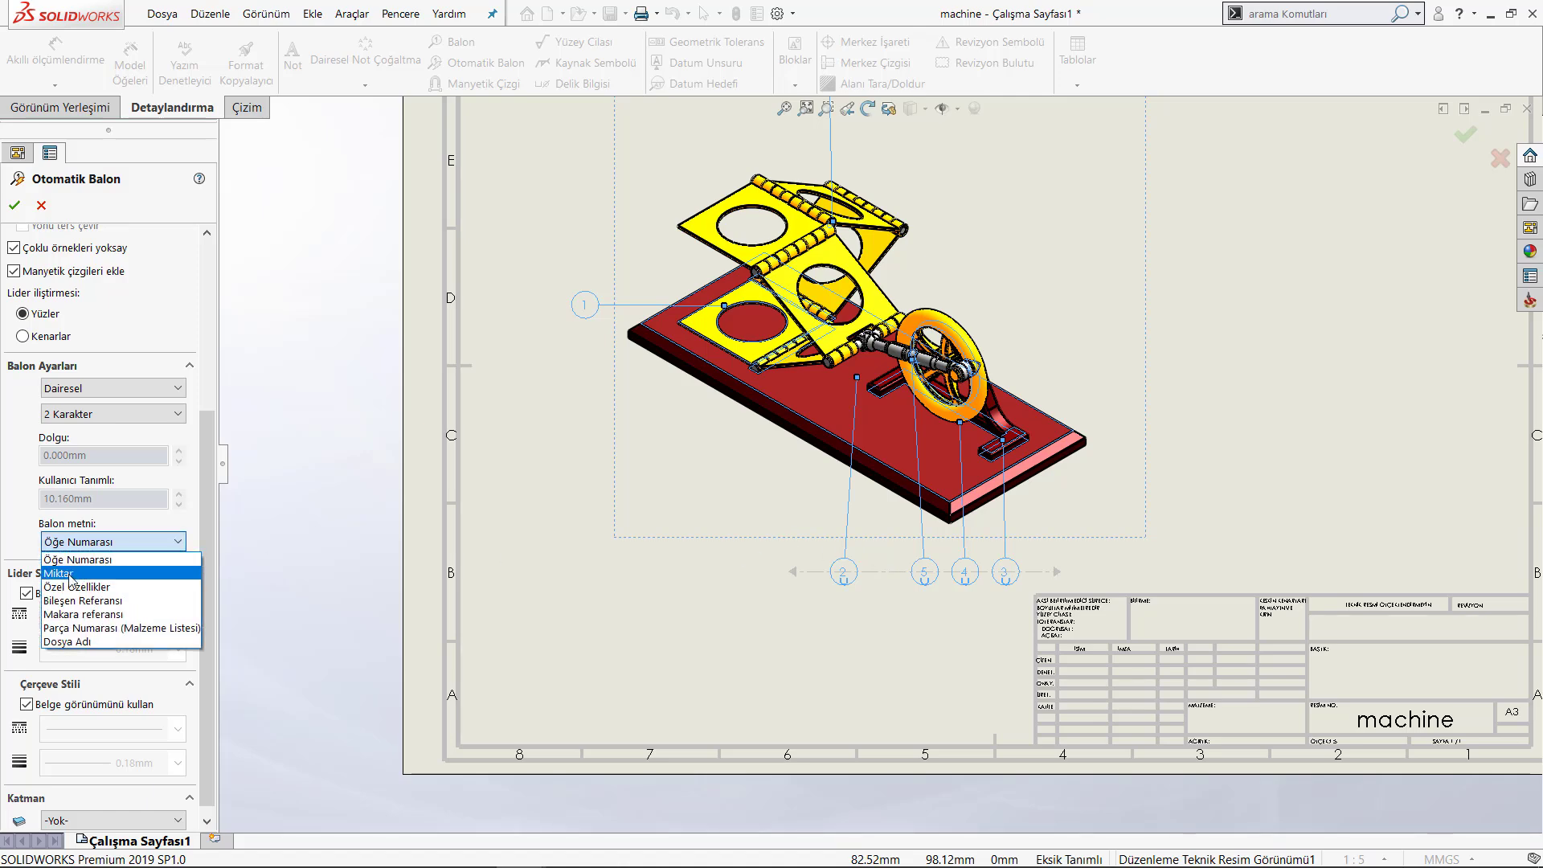
{"action": "left_click", "coordinate": [71, 573]}
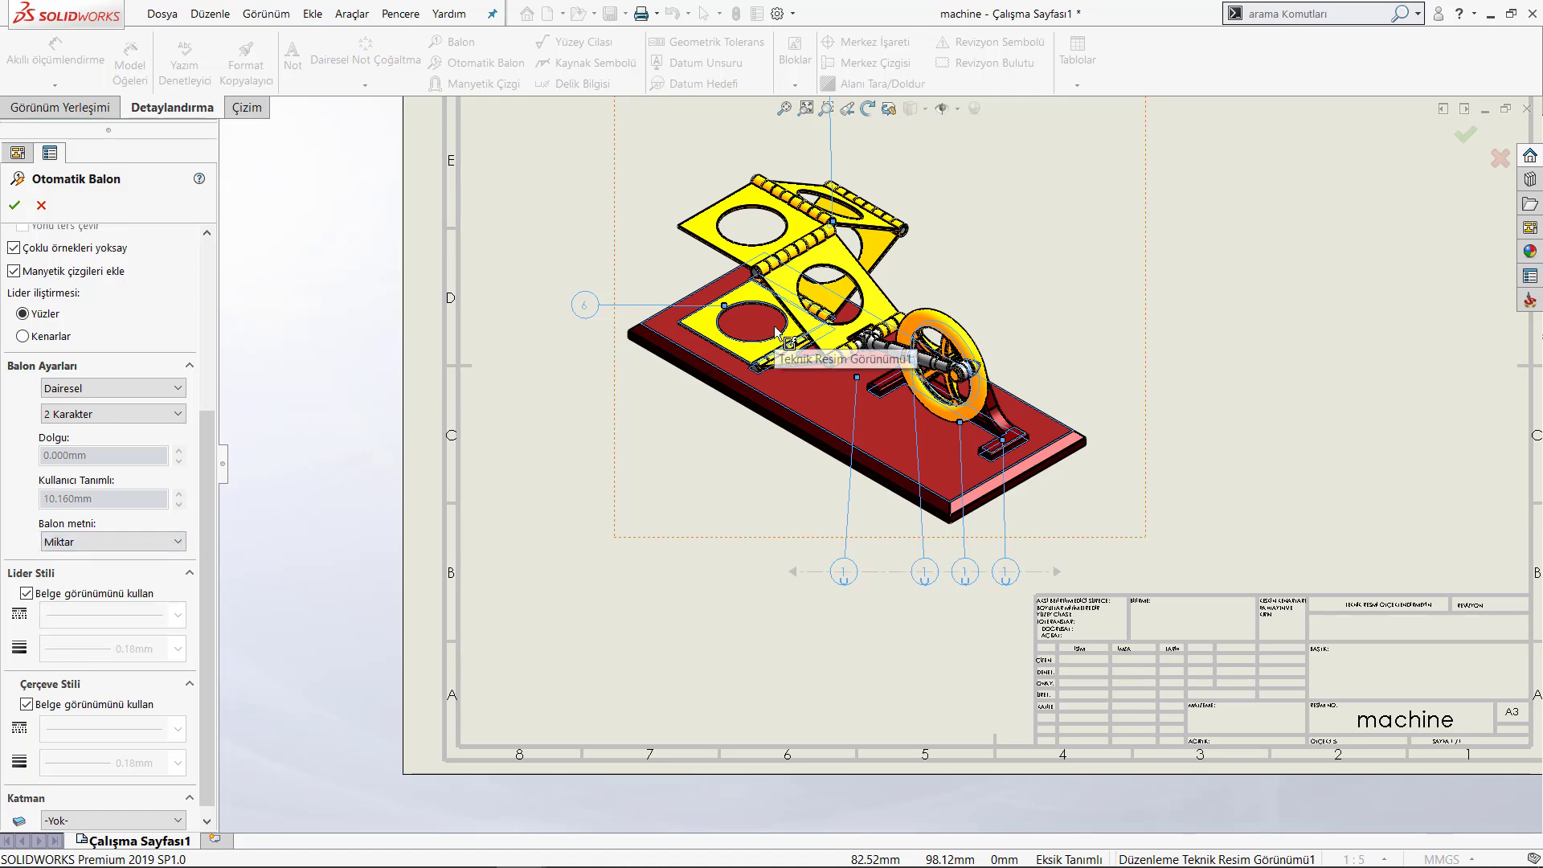
{"action": "scroll", "coordinate": [809, 370], "scroll_direction": "up", "scroll_amount": 3}
{"action": "scroll", "coordinate": [809, 369], "scroll_direction": "down", "scroll_amount": 3}
{"action": "scroll", "coordinate": [809, 370], "scroll_direction": "down", "scroll_amount": 1}
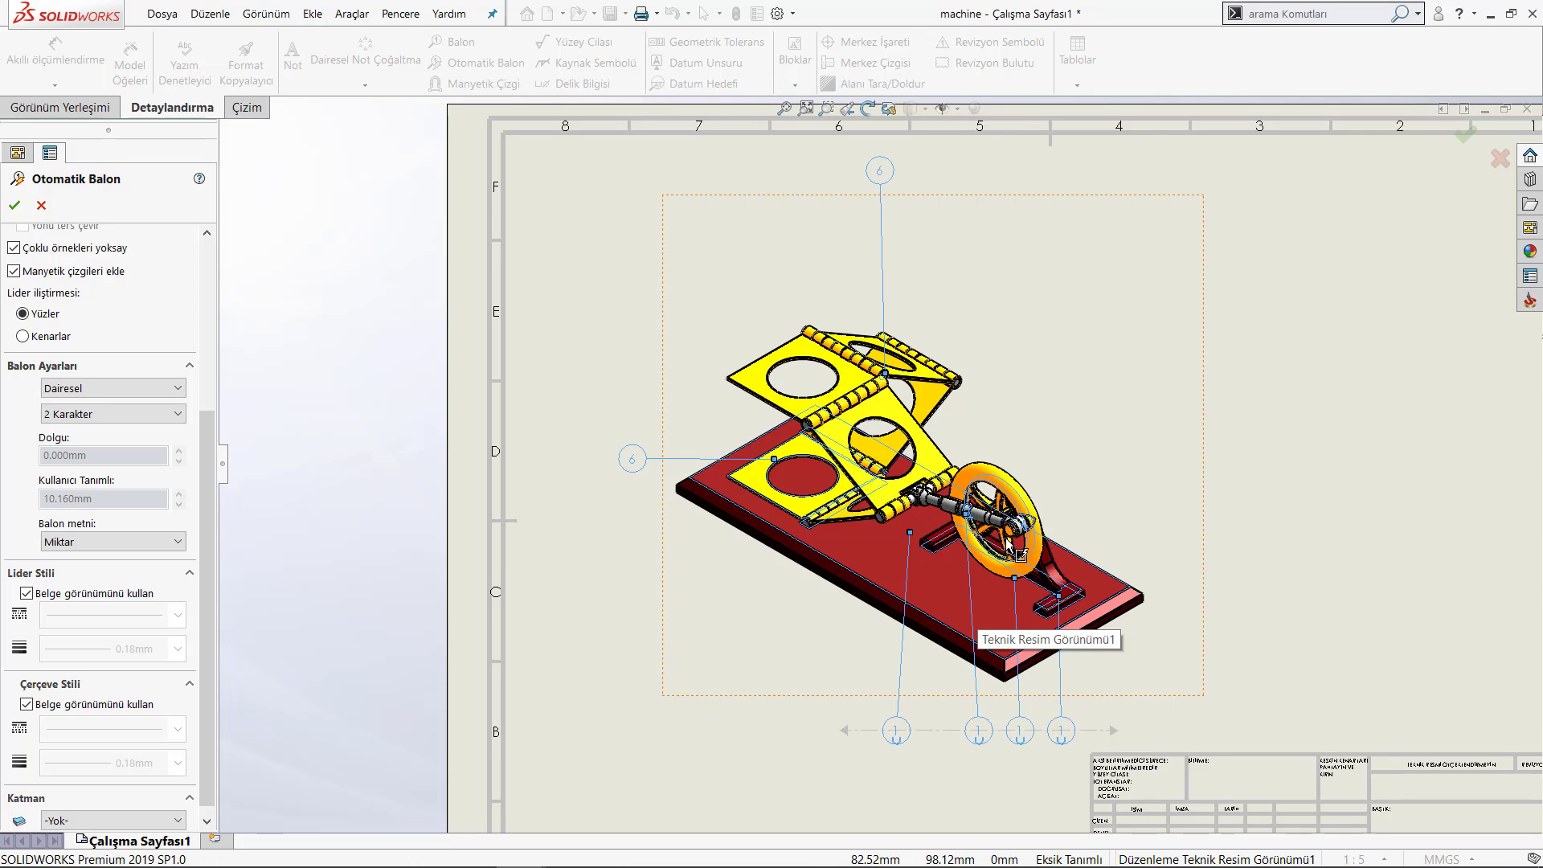
{"action": "scroll", "coordinate": [904, 384], "scroll_direction": "down", "scroll_amount": 3}
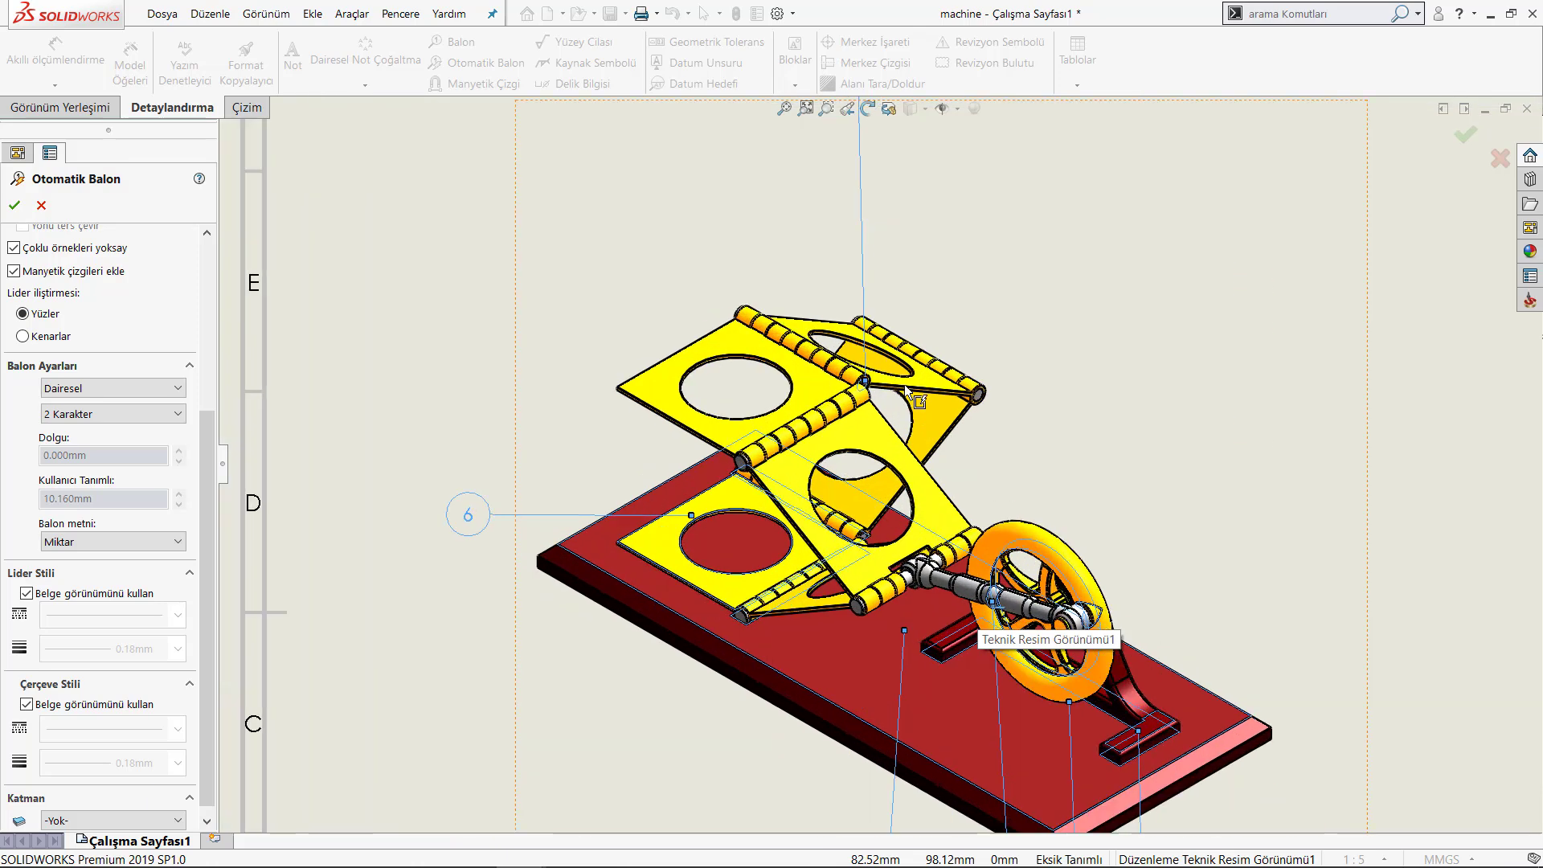
{"action": "scroll", "coordinate": [870, 394], "scroll_direction": "up", "scroll_amount": 3}
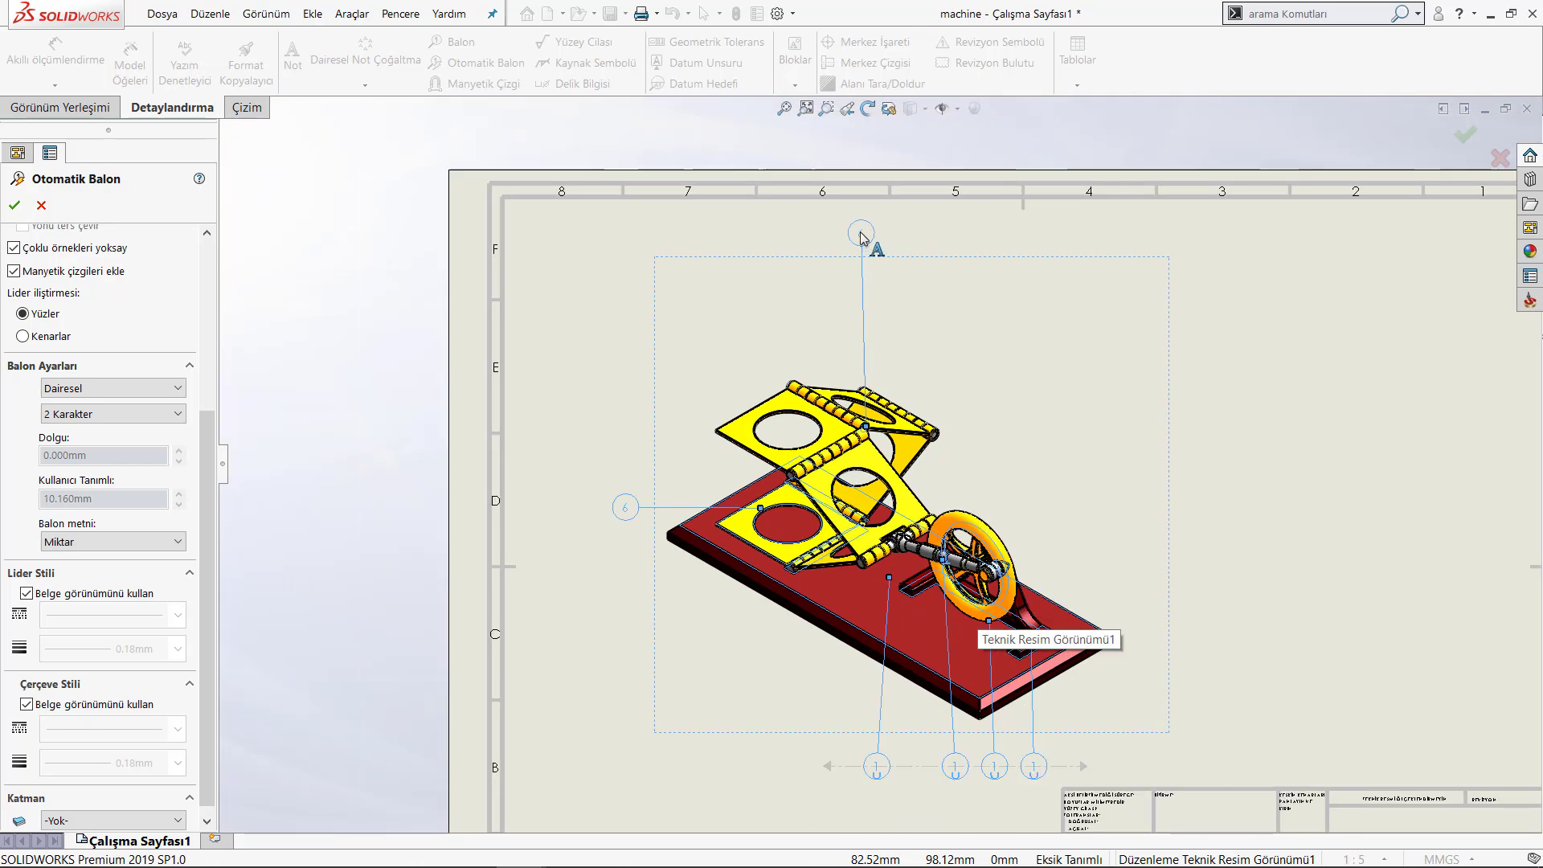
{"action": "scroll", "coordinate": [835, 402], "scroll_direction": "down", "scroll_amount": 2}
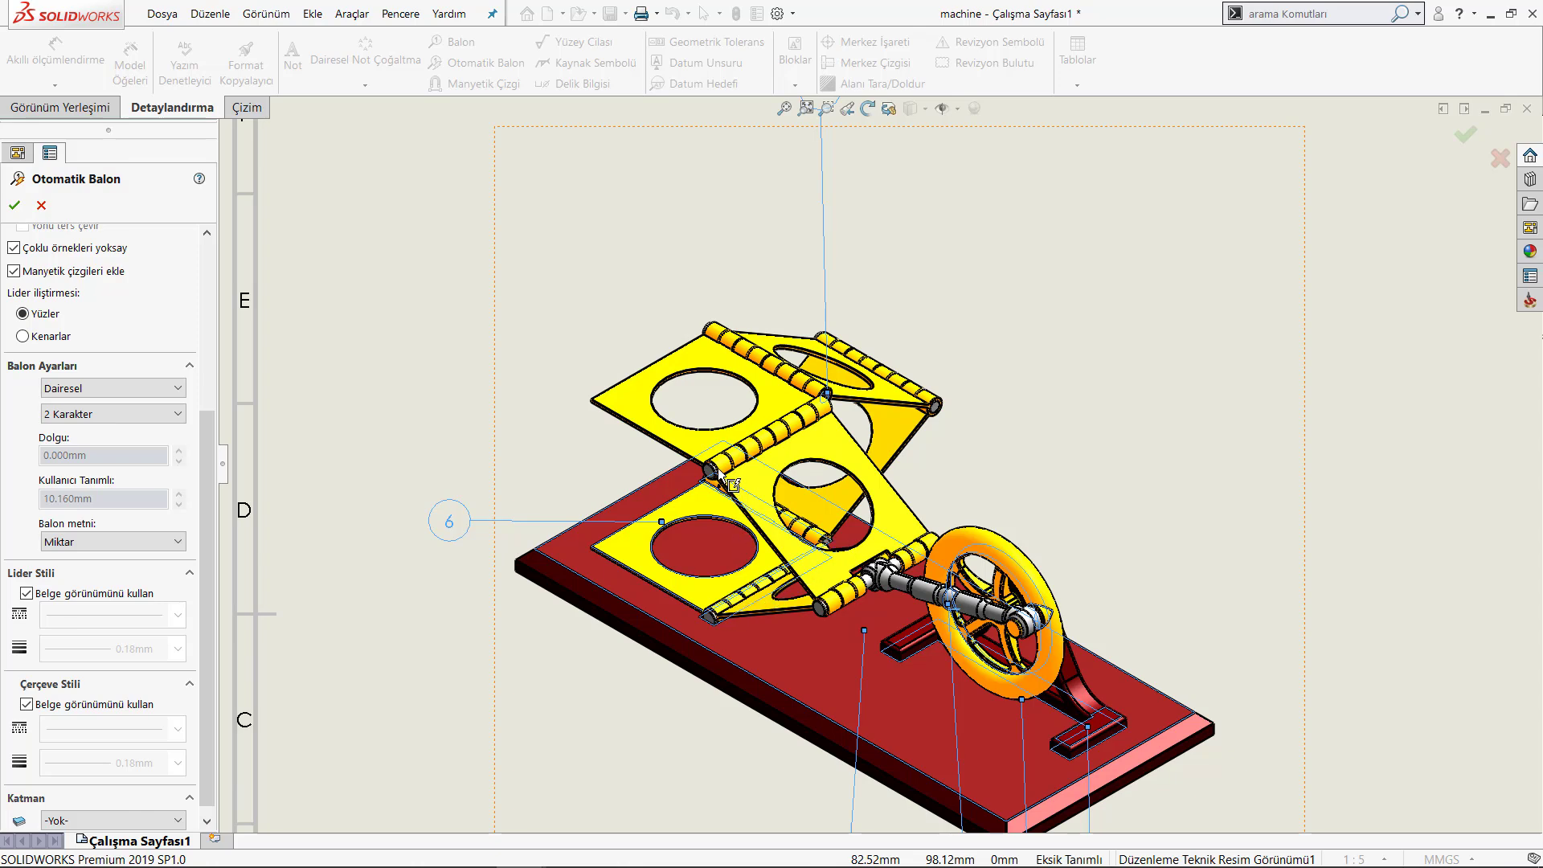
{"action": "scroll", "coordinate": [874, 456], "scroll_direction": "up", "scroll_amount": 3}
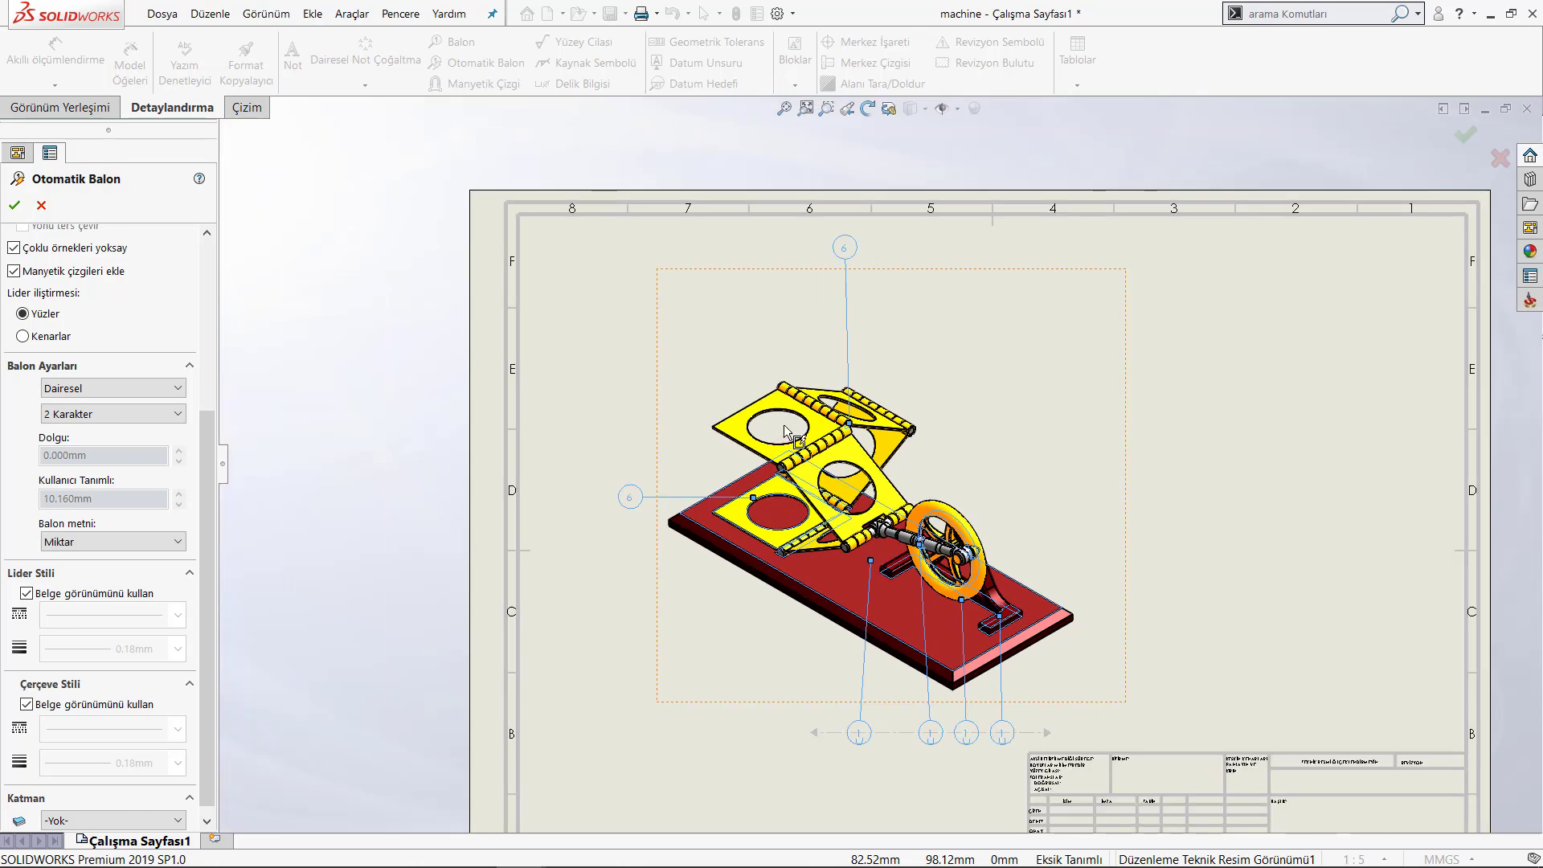
{"action": "scroll", "coordinate": [877, 456], "scroll_direction": "up", "scroll_amount": 1}
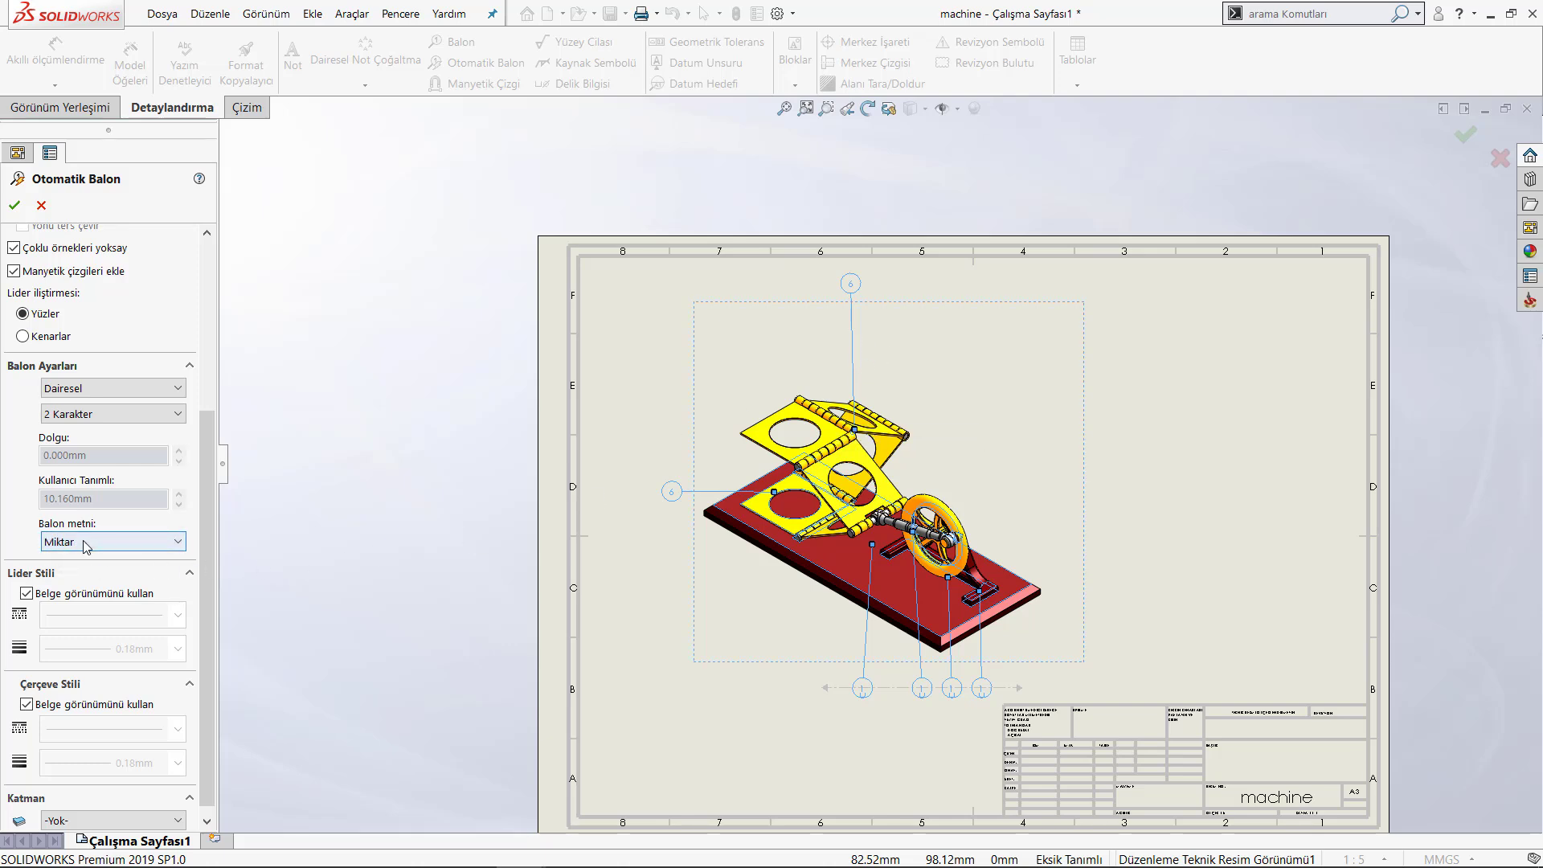
{"action": "scroll", "coordinate": [687, 488], "scroll_direction": "down", "scroll_amount": 3}
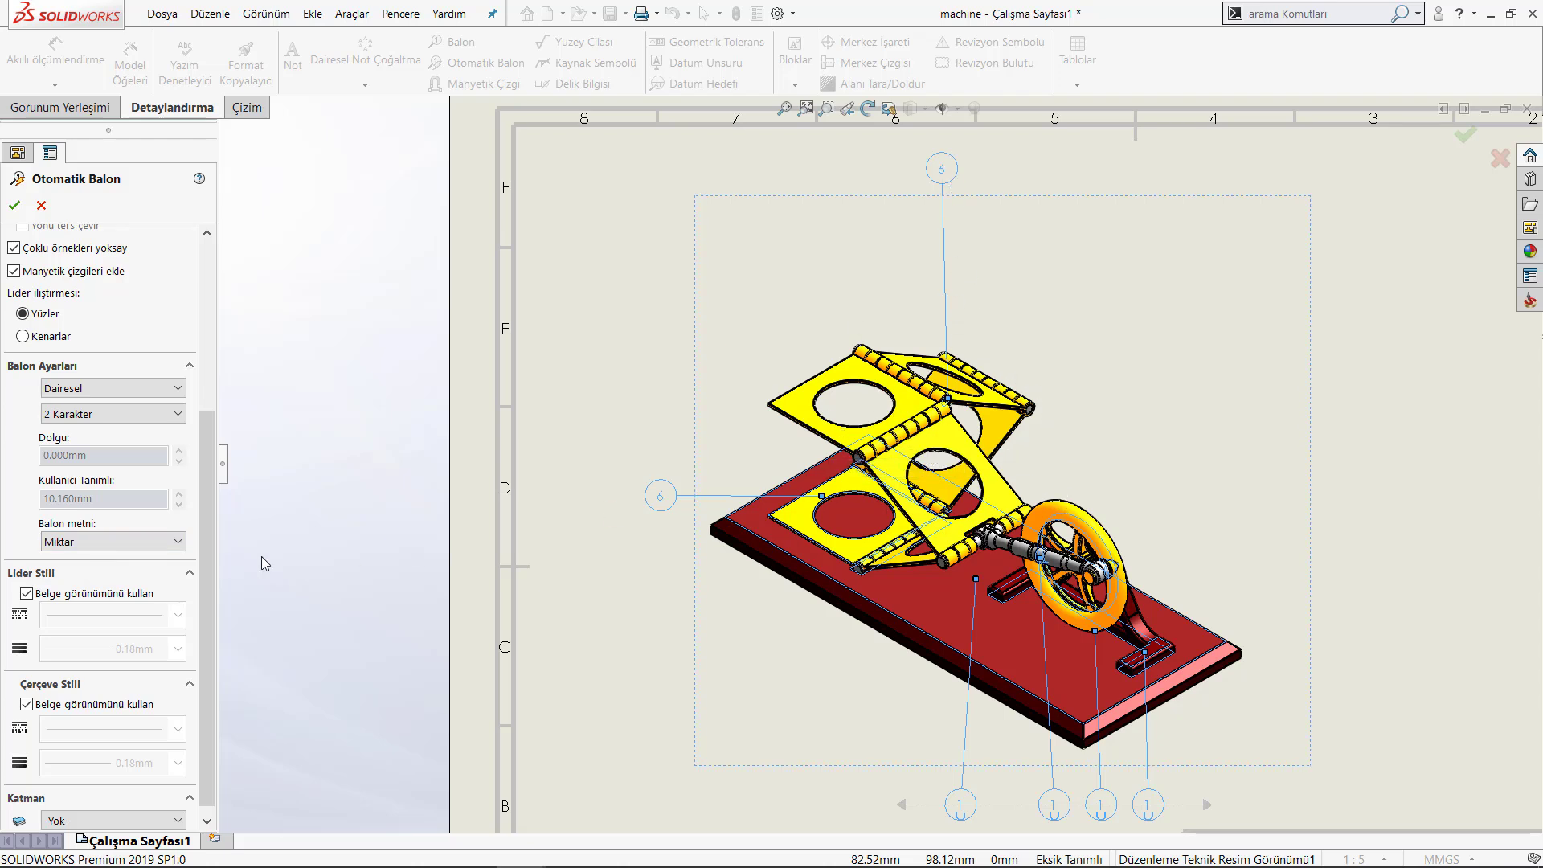
Try custom property and component reference as the balloon text.
{"action": "left_click", "coordinate": [84, 542]}
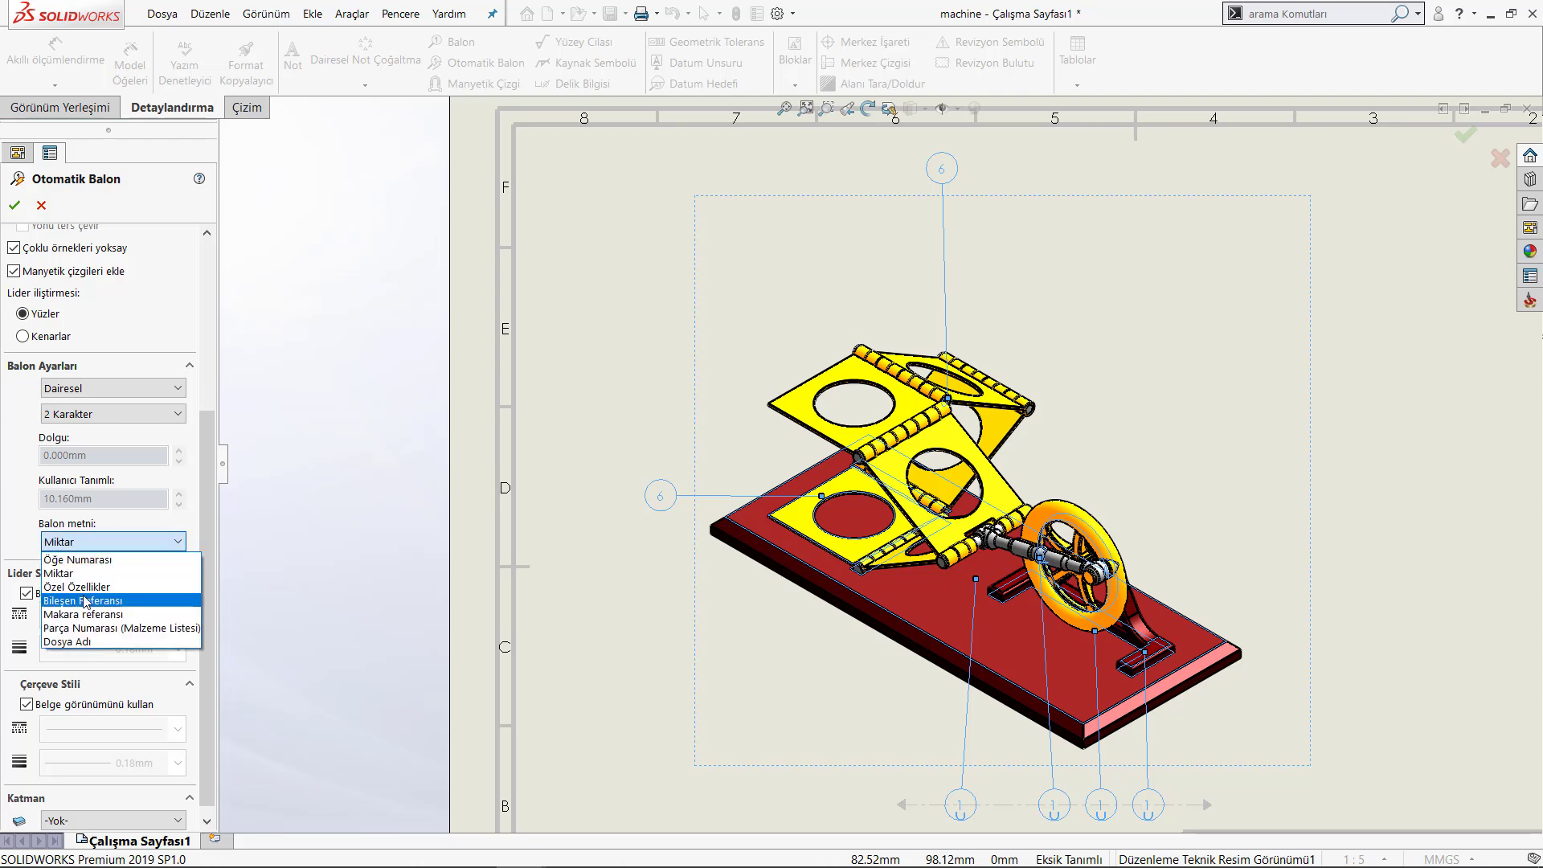
{"action": "left_click", "coordinate": [130, 587]}
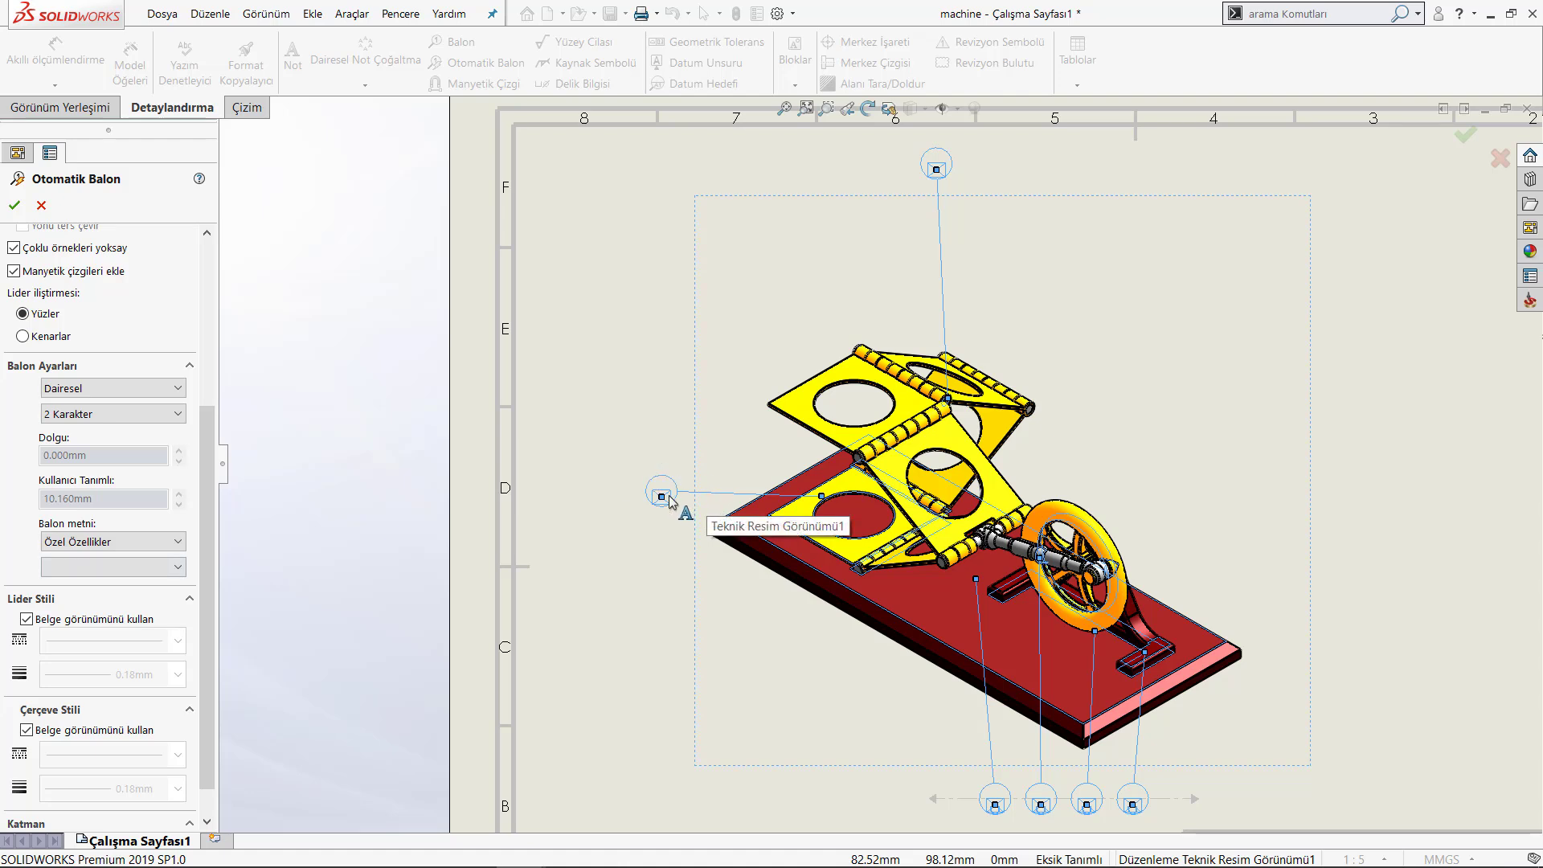
{"action": "left_click", "coordinate": [113, 541]}
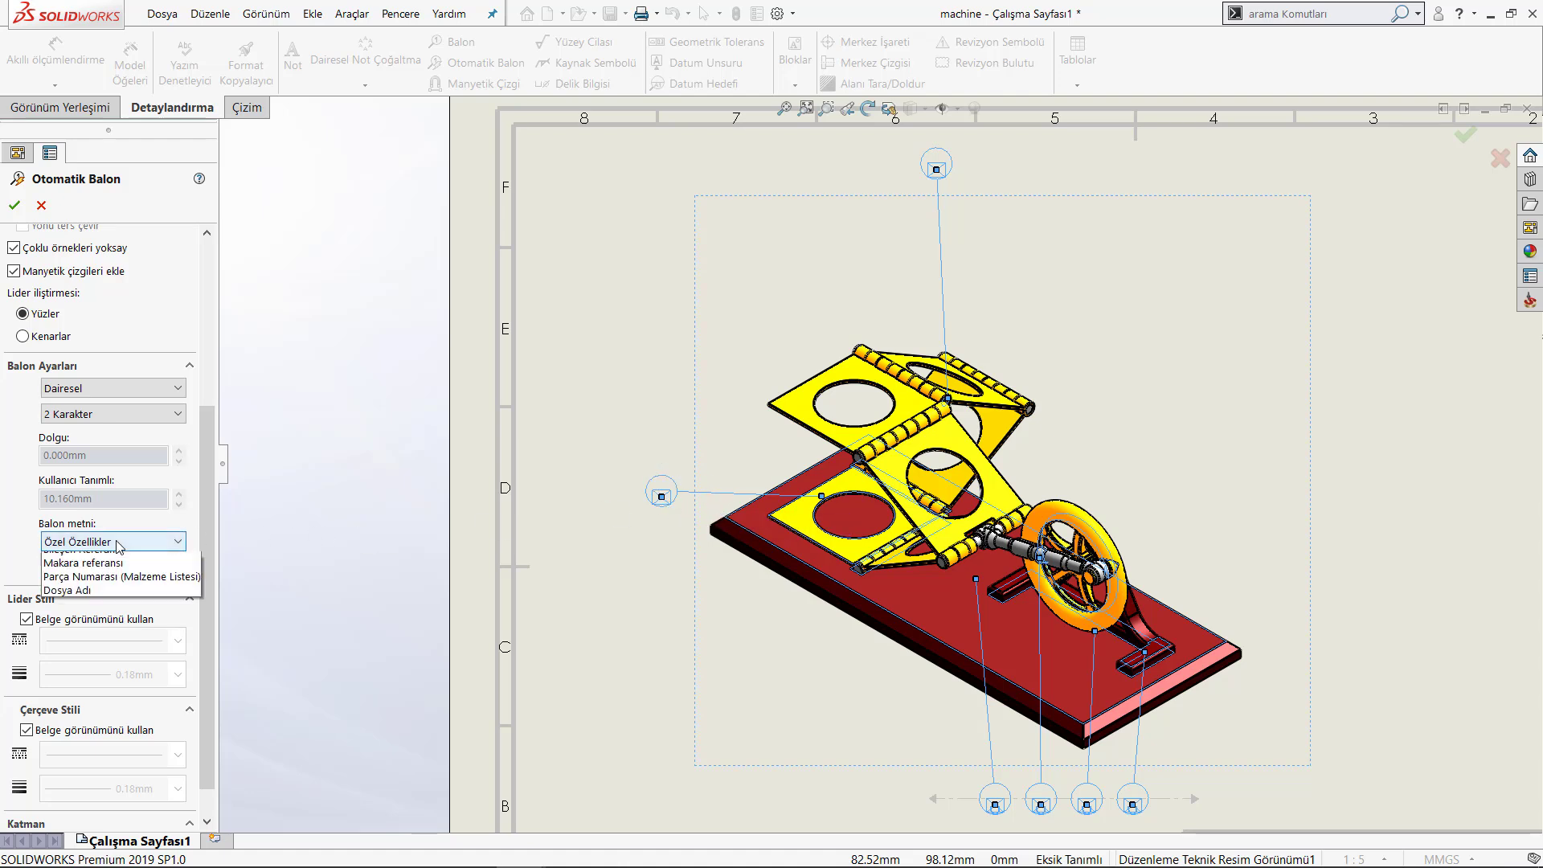
{"action": "left_click", "coordinate": [135, 568]}
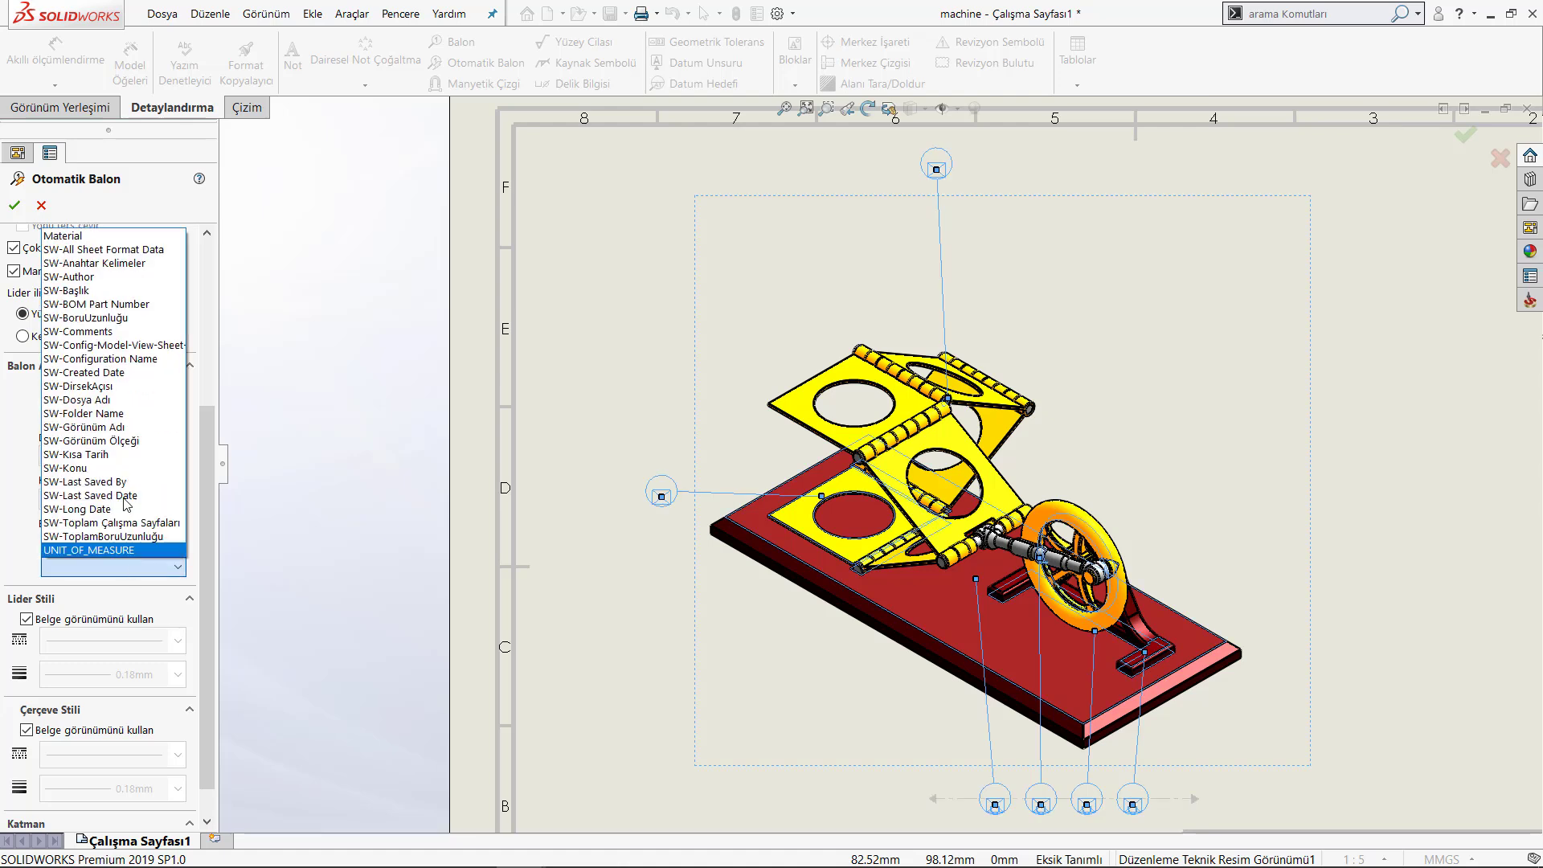
{"action": "left_click", "coordinate": [134, 576]}
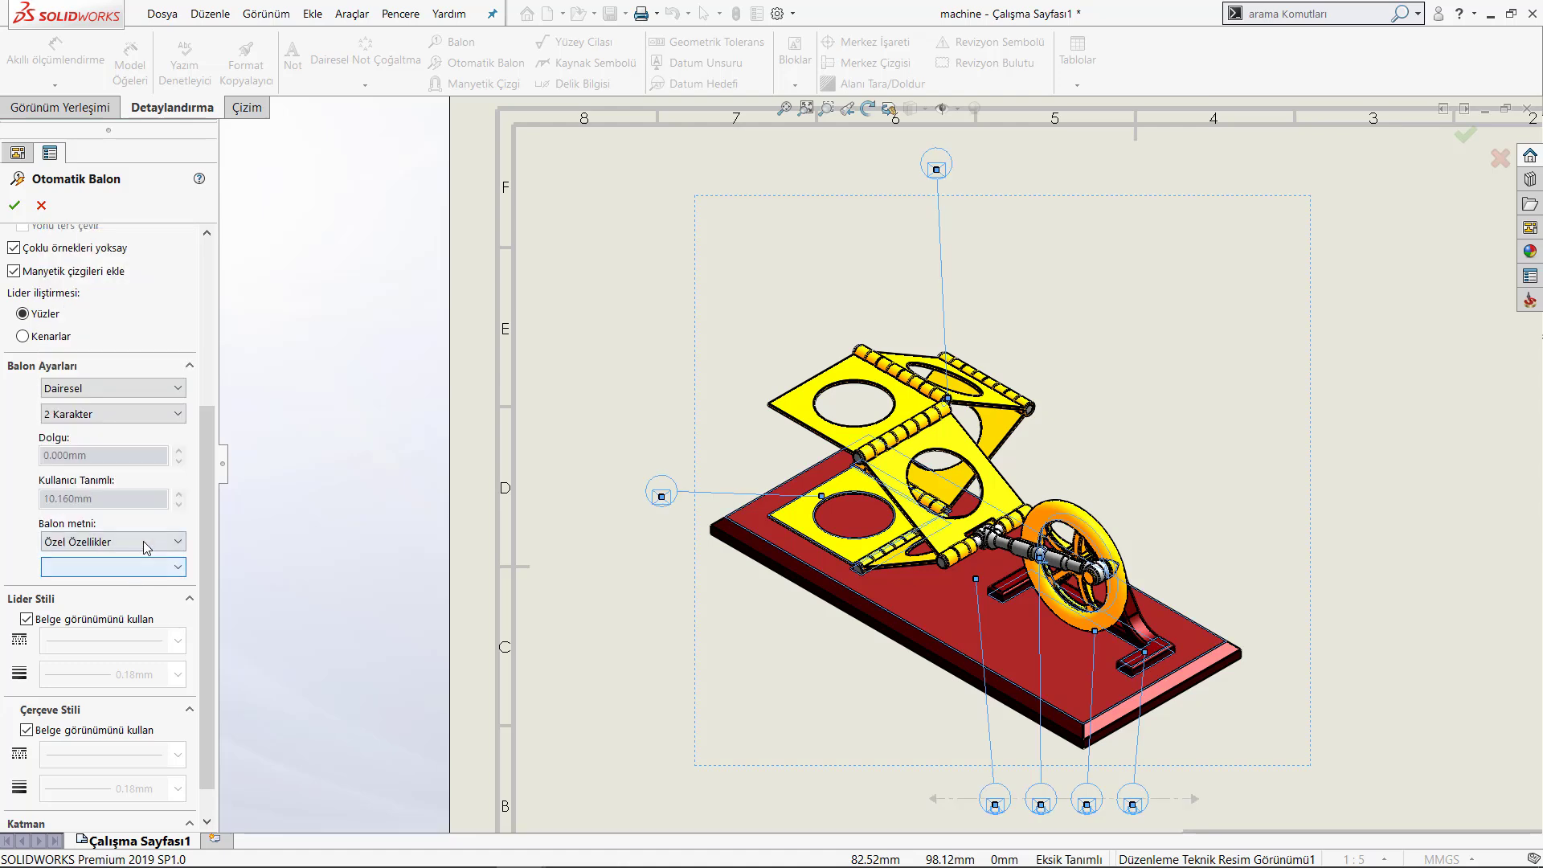
{"action": "left_click", "coordinate": [147, 544]}
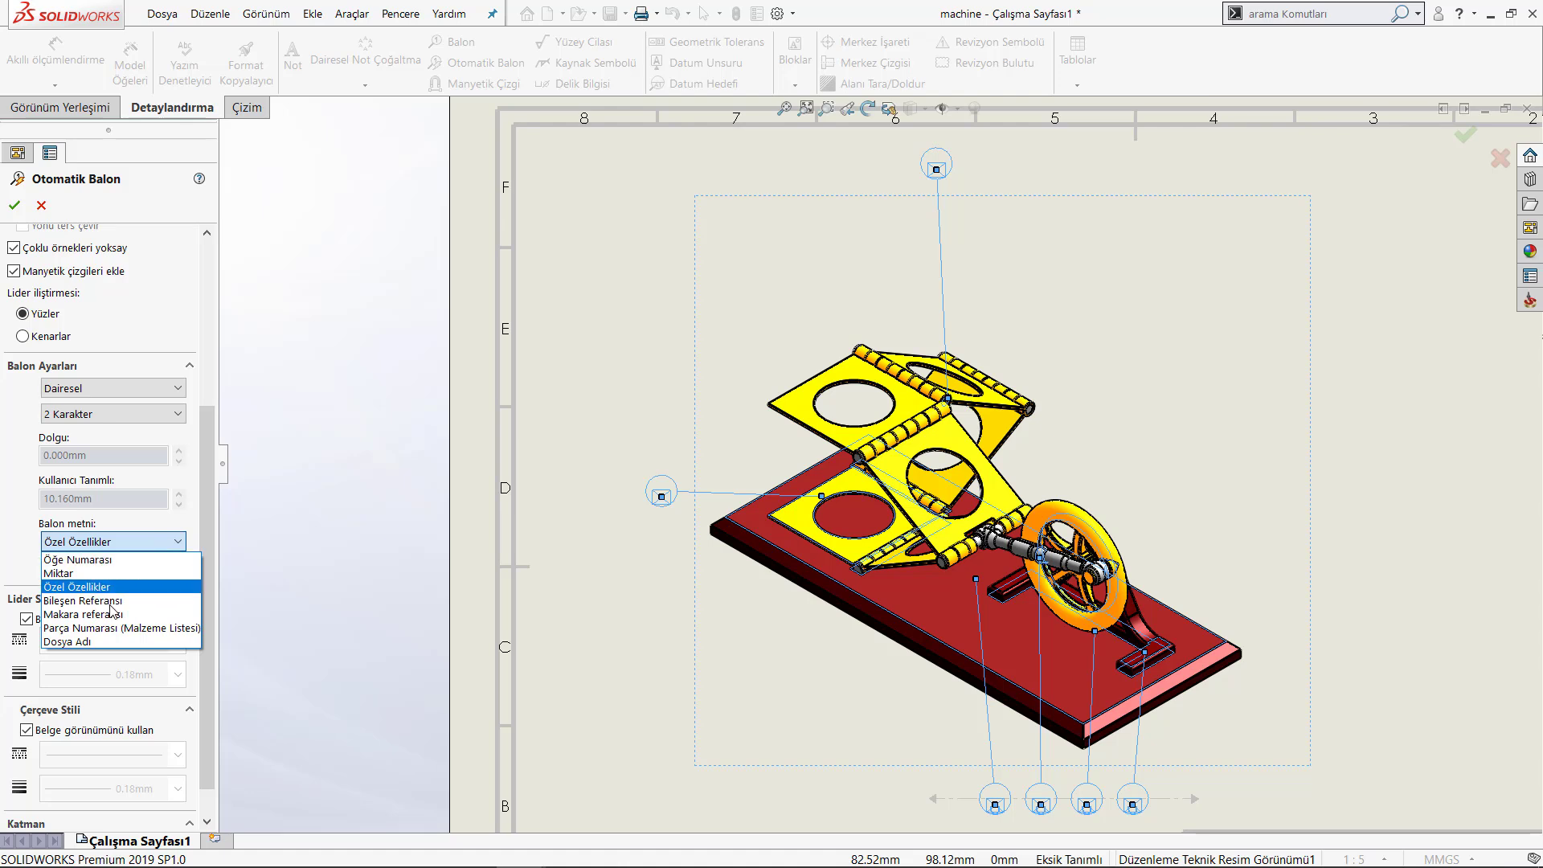
{"action": "left_click", "coordinate": [106, 601]}
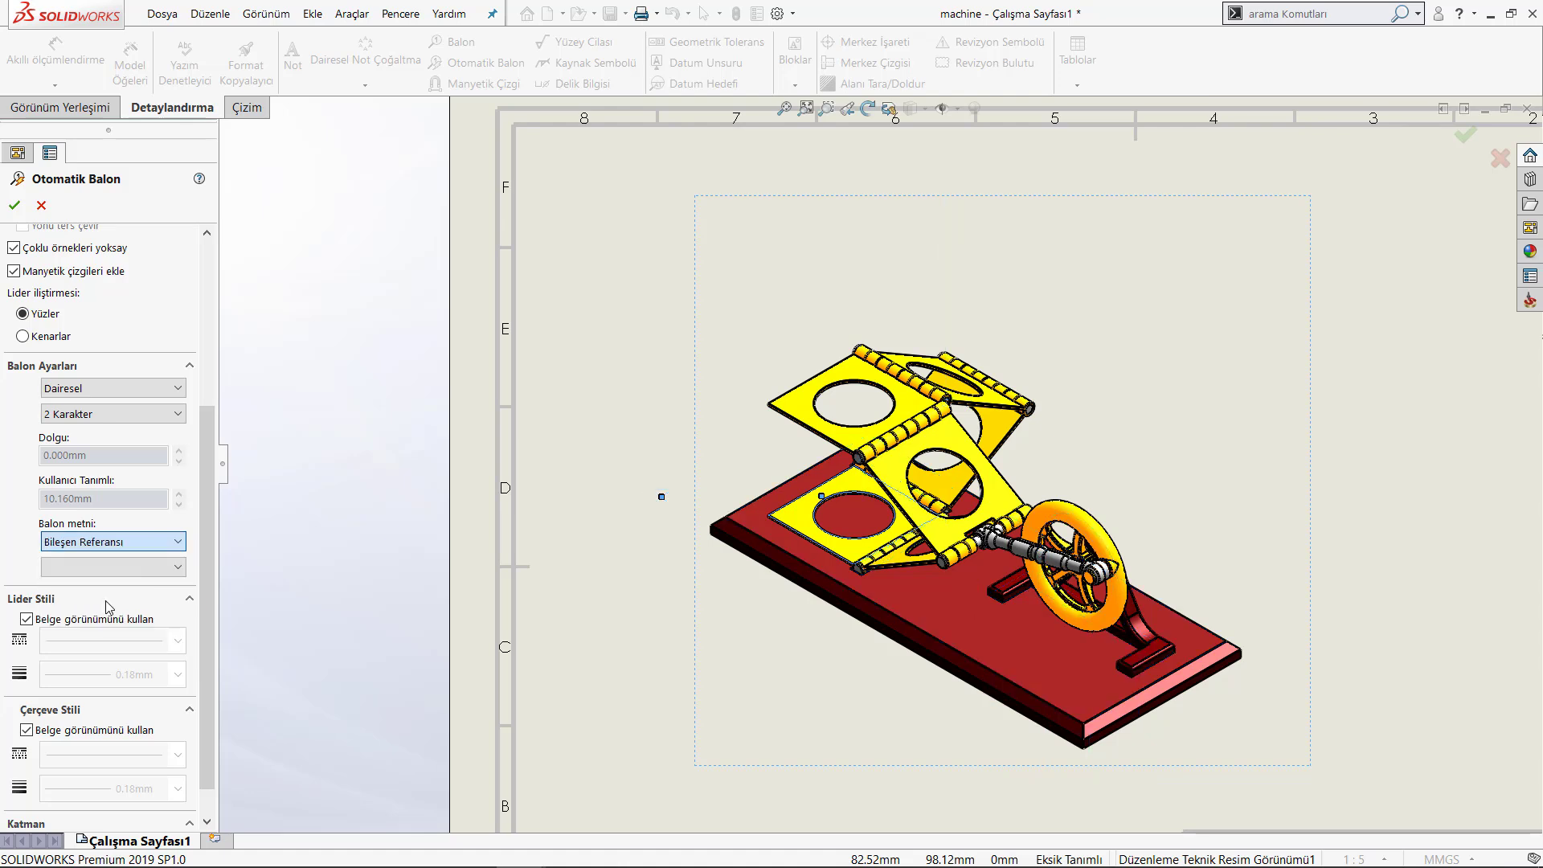
Cycle through Makara referansı and BOM part number, finally choosing Dosya Adı.
{"action": "left_click", "coordinate": [126, 545]}
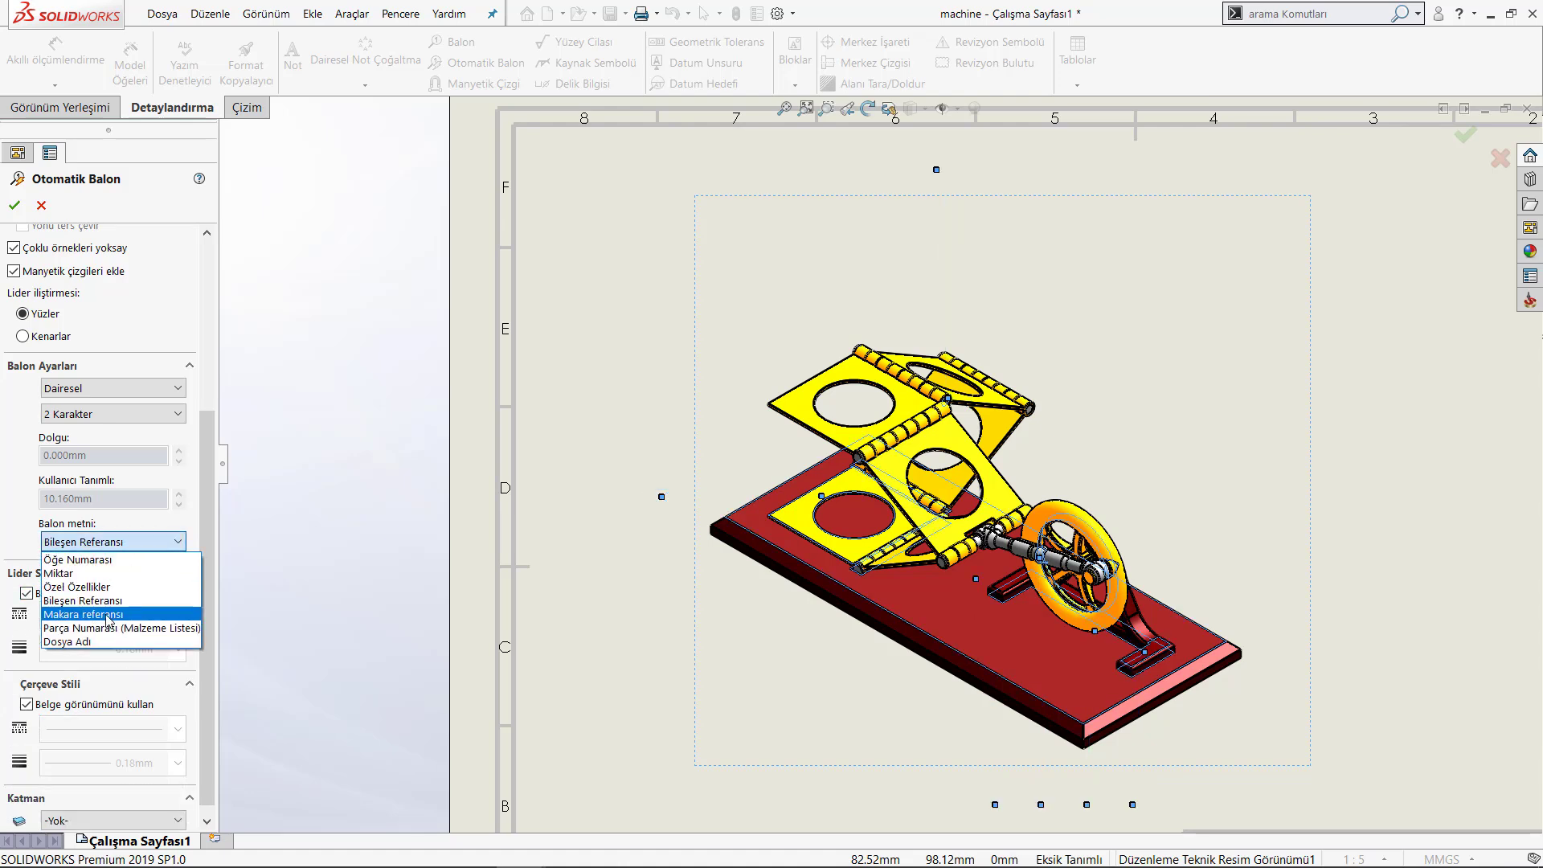
{"action": "left_click", "coordinate": [108, 615]}
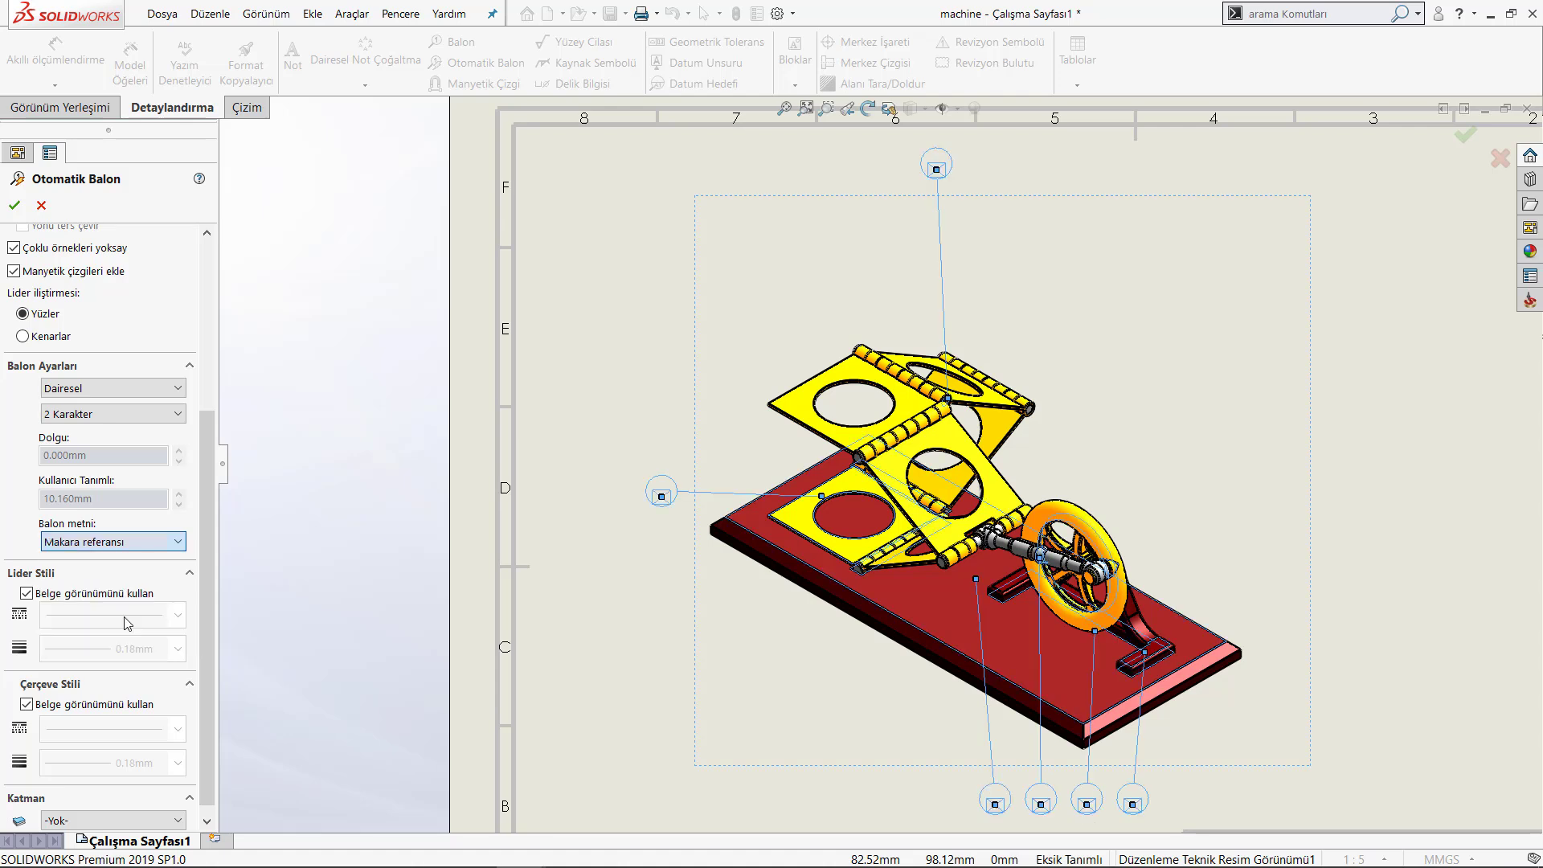
{"action": "left_click", "coordinate": [145, 547]}
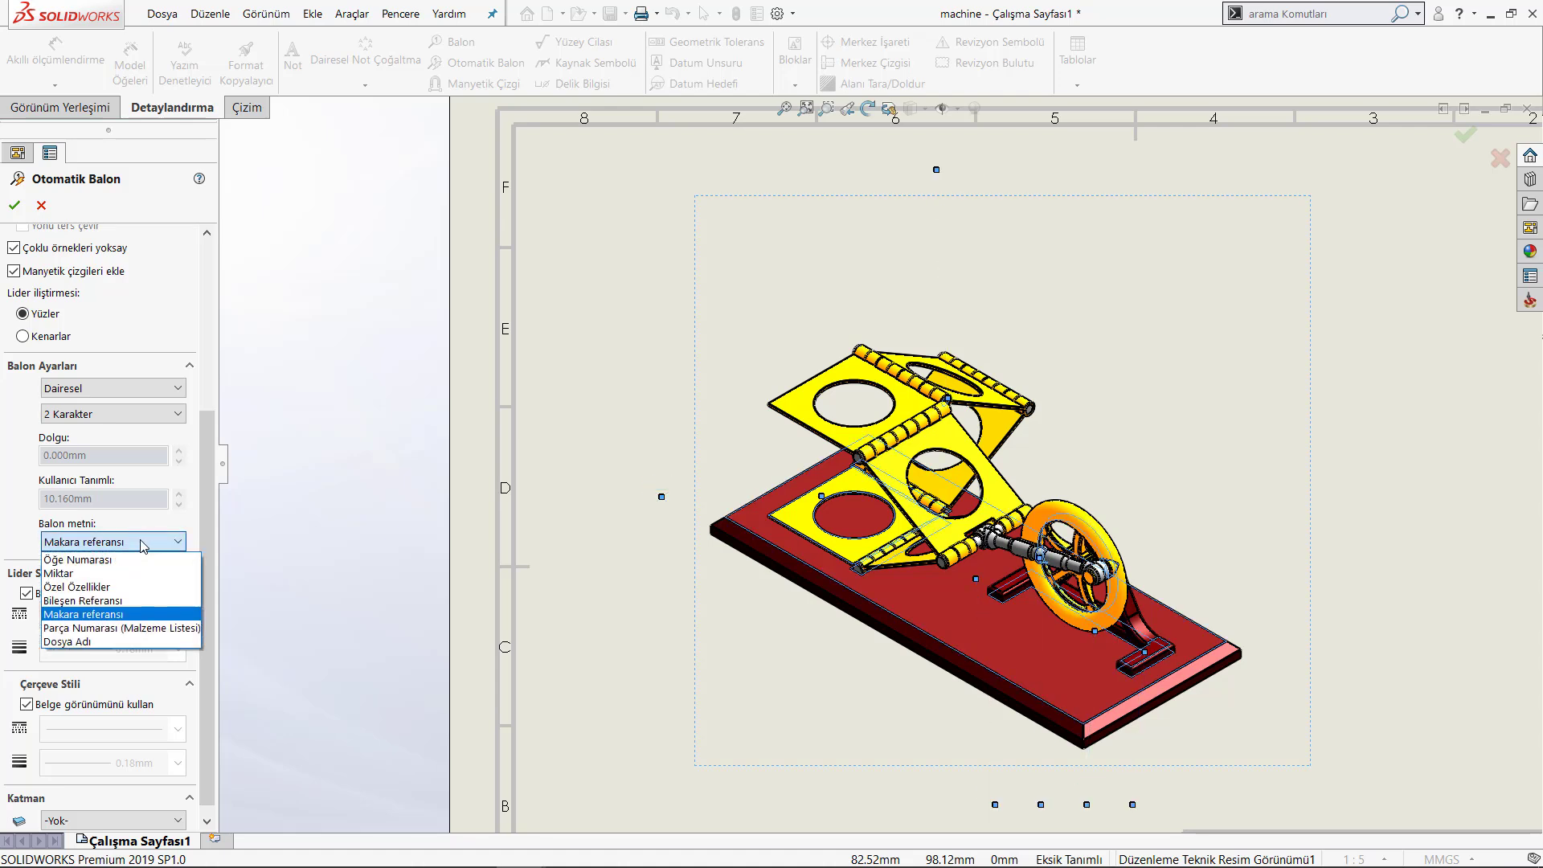
{"action": "left_click", "coordinate": [134, 635]}
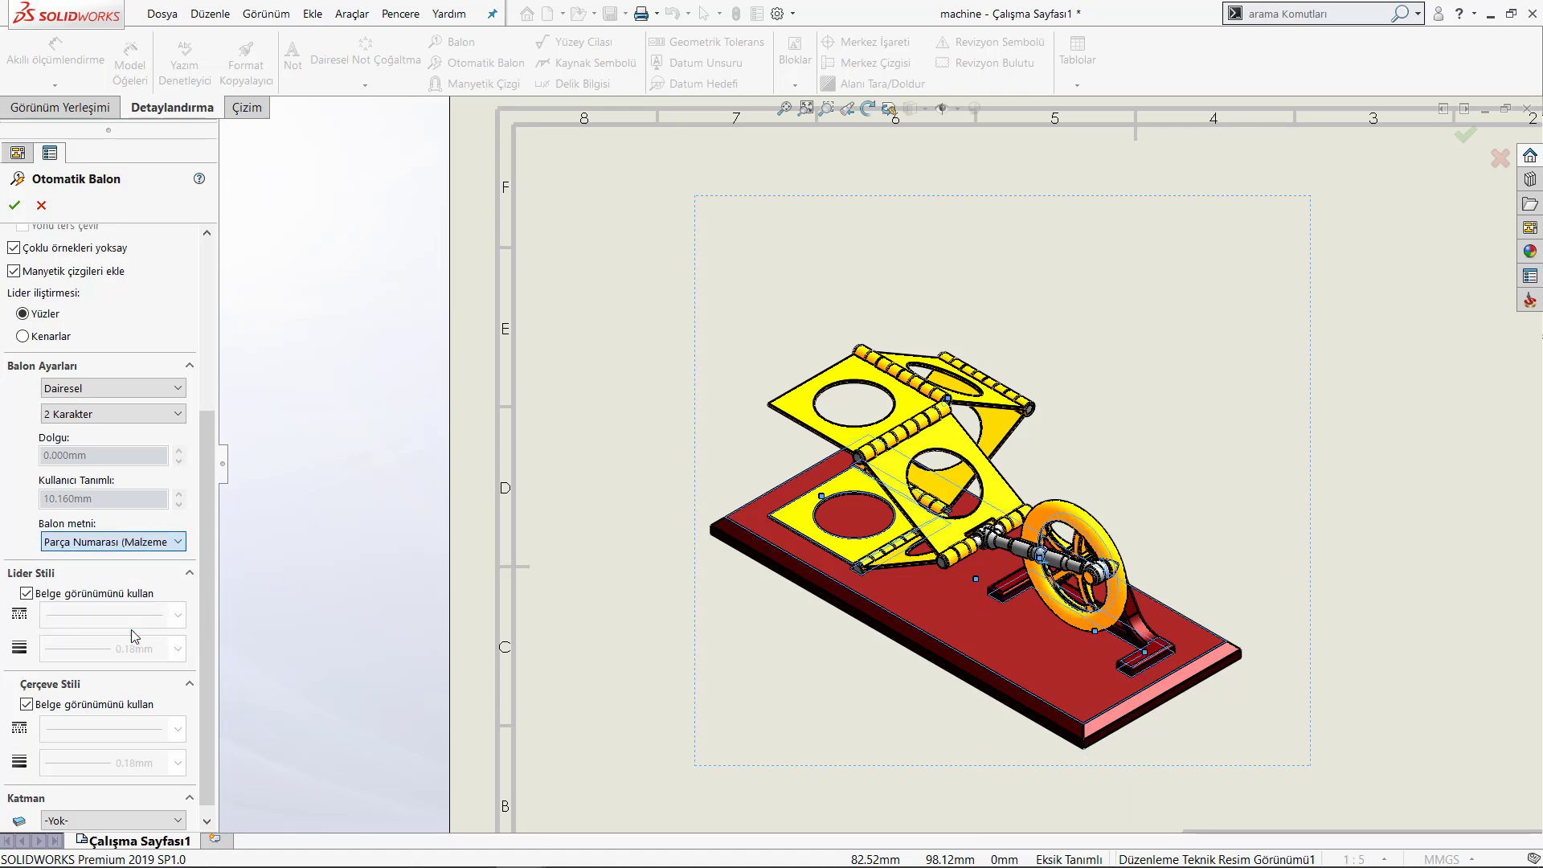
{"action": "left_click", "coordinate": [138, 545]}
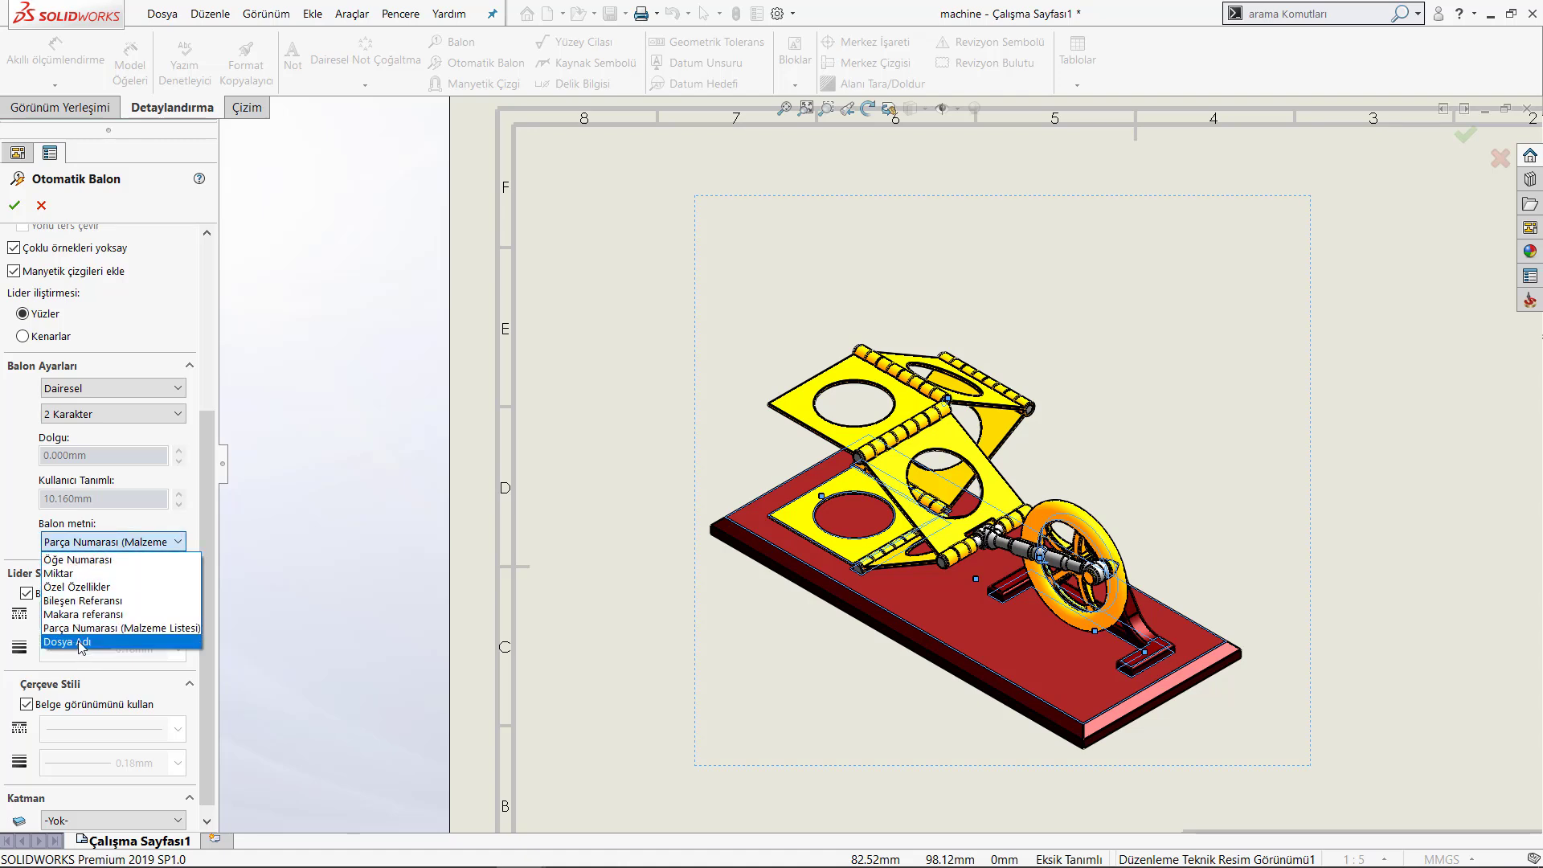
{"action": "left_click", "coordinate": [82, 642]}
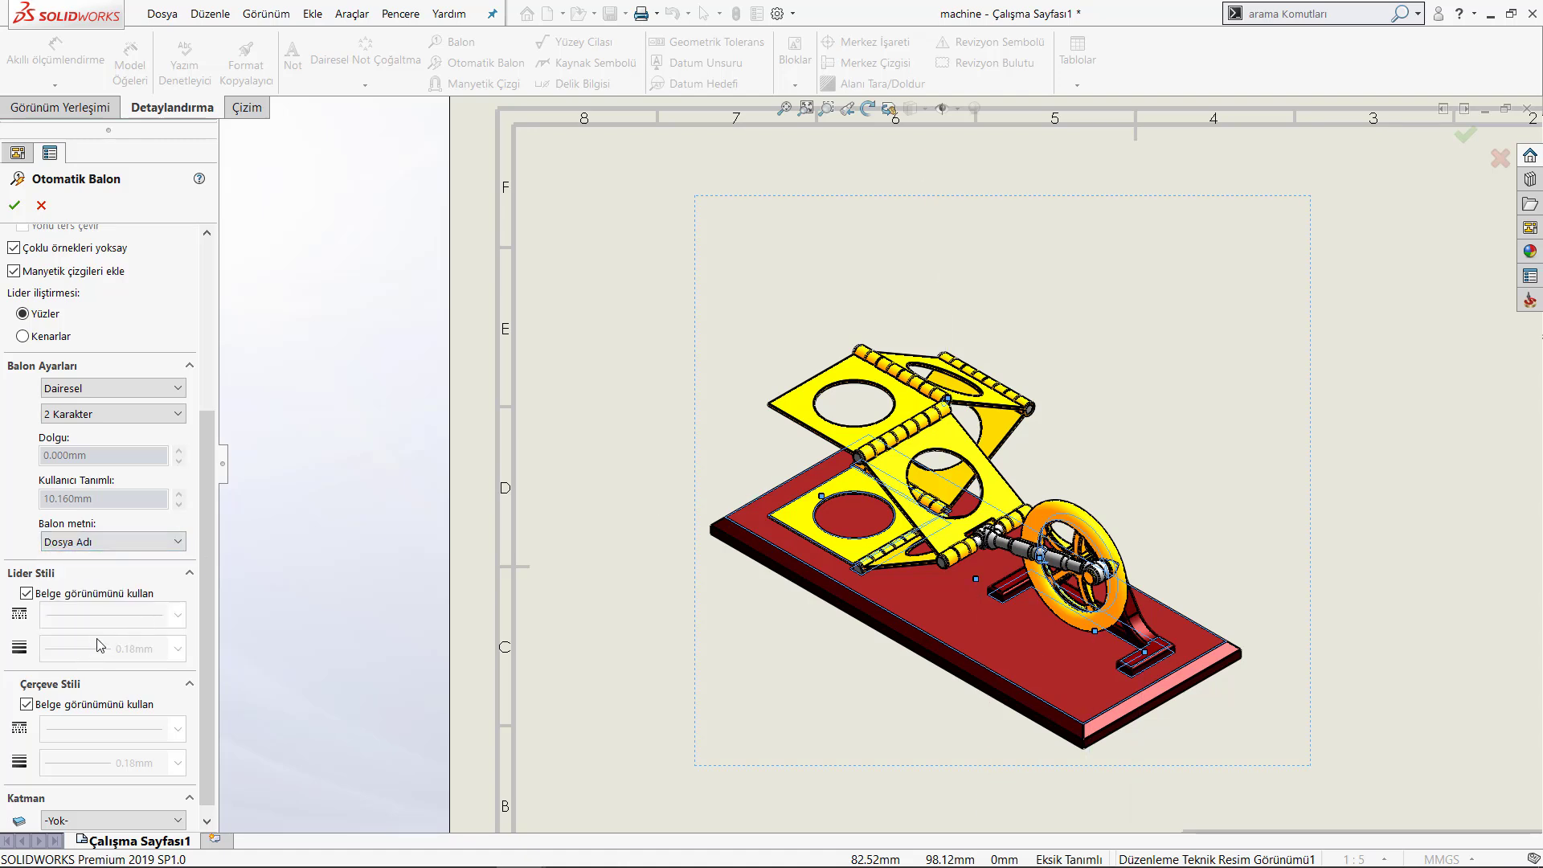
{"action": "scroll", "coordinate": [804, 515], "scroll_direction": "up", "scroll_amount": 2}
Set the Auto Balloon text to Miktar (quantity) and accept the balloons on the isometric view.
{"action": "scroll", "coordinate": [924, 522], "scroll_direction": "up", "scroll_amount": 2}
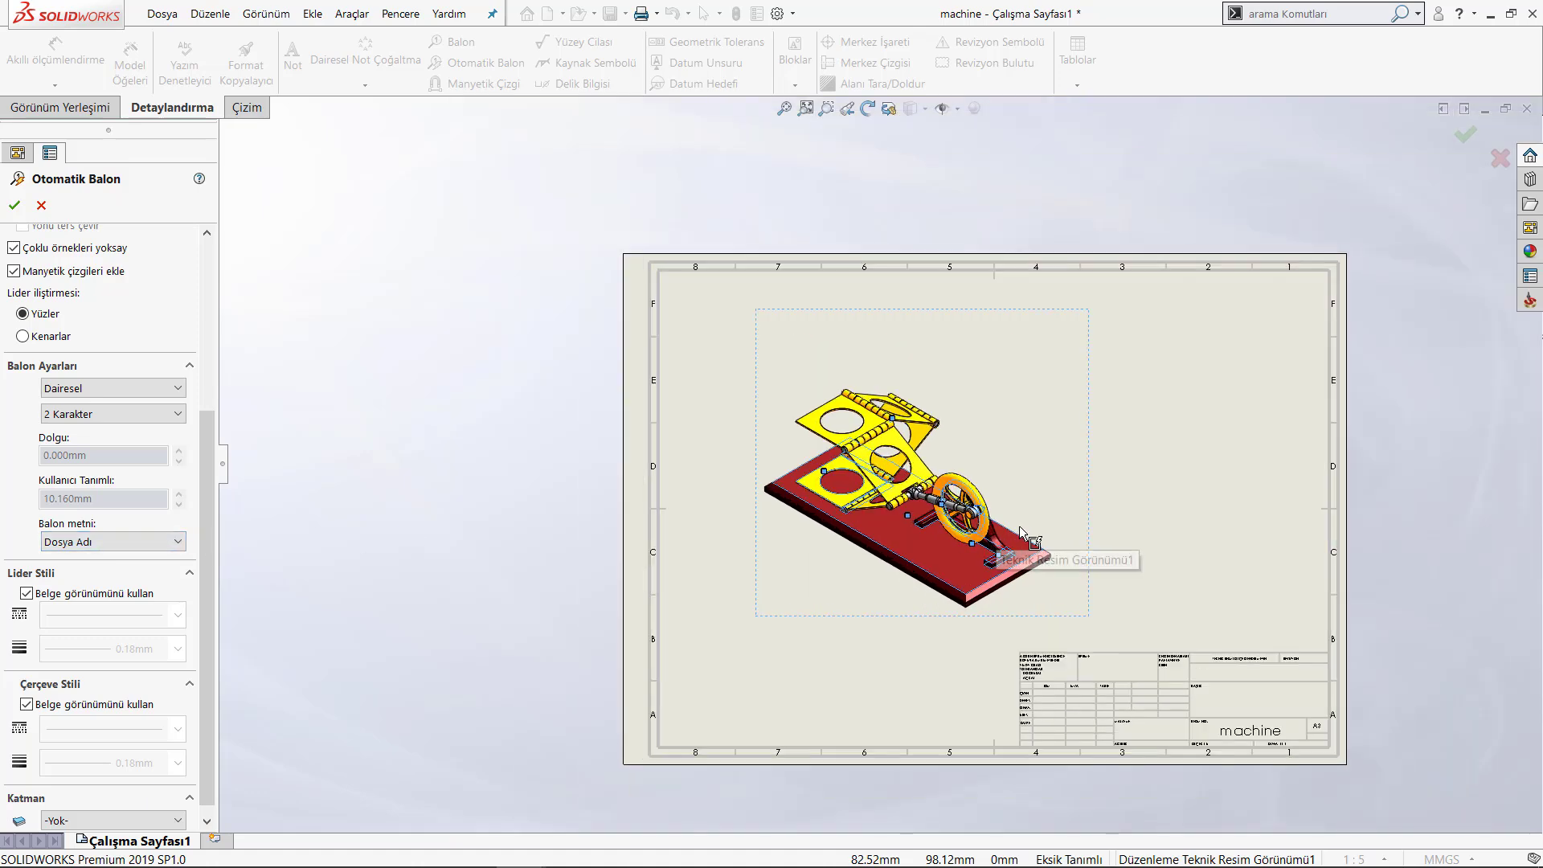
{"action": "scroll", "coordinate": [1020, 531], "scroll_direction": "down", "scroll_amount": 1}
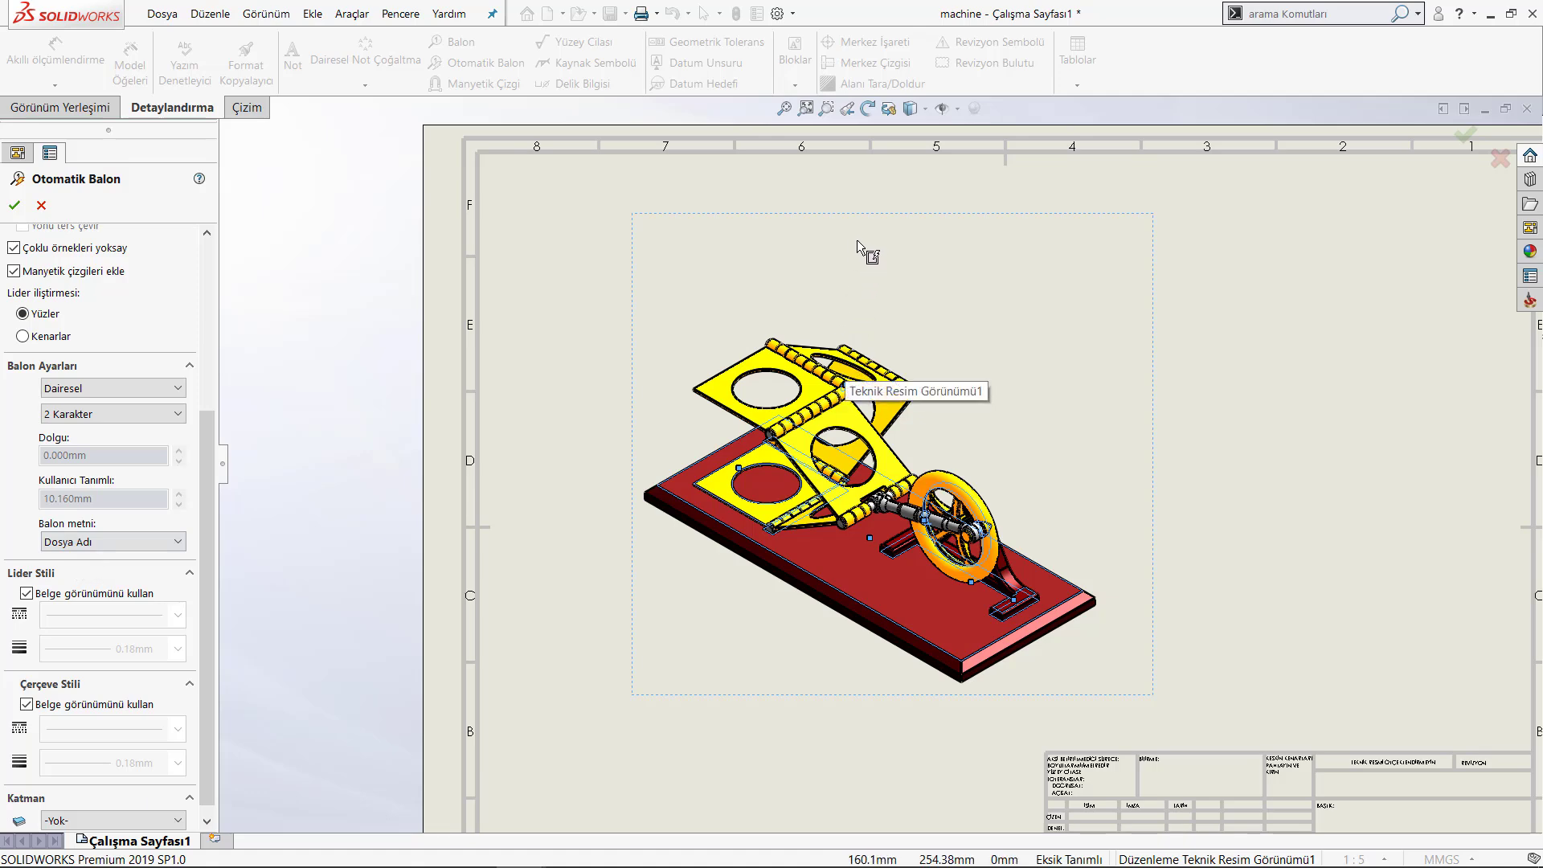
{"action": "scroll", "coordinate": [713, 389], "scroll_direction": "down", "scroll_amount": 2}
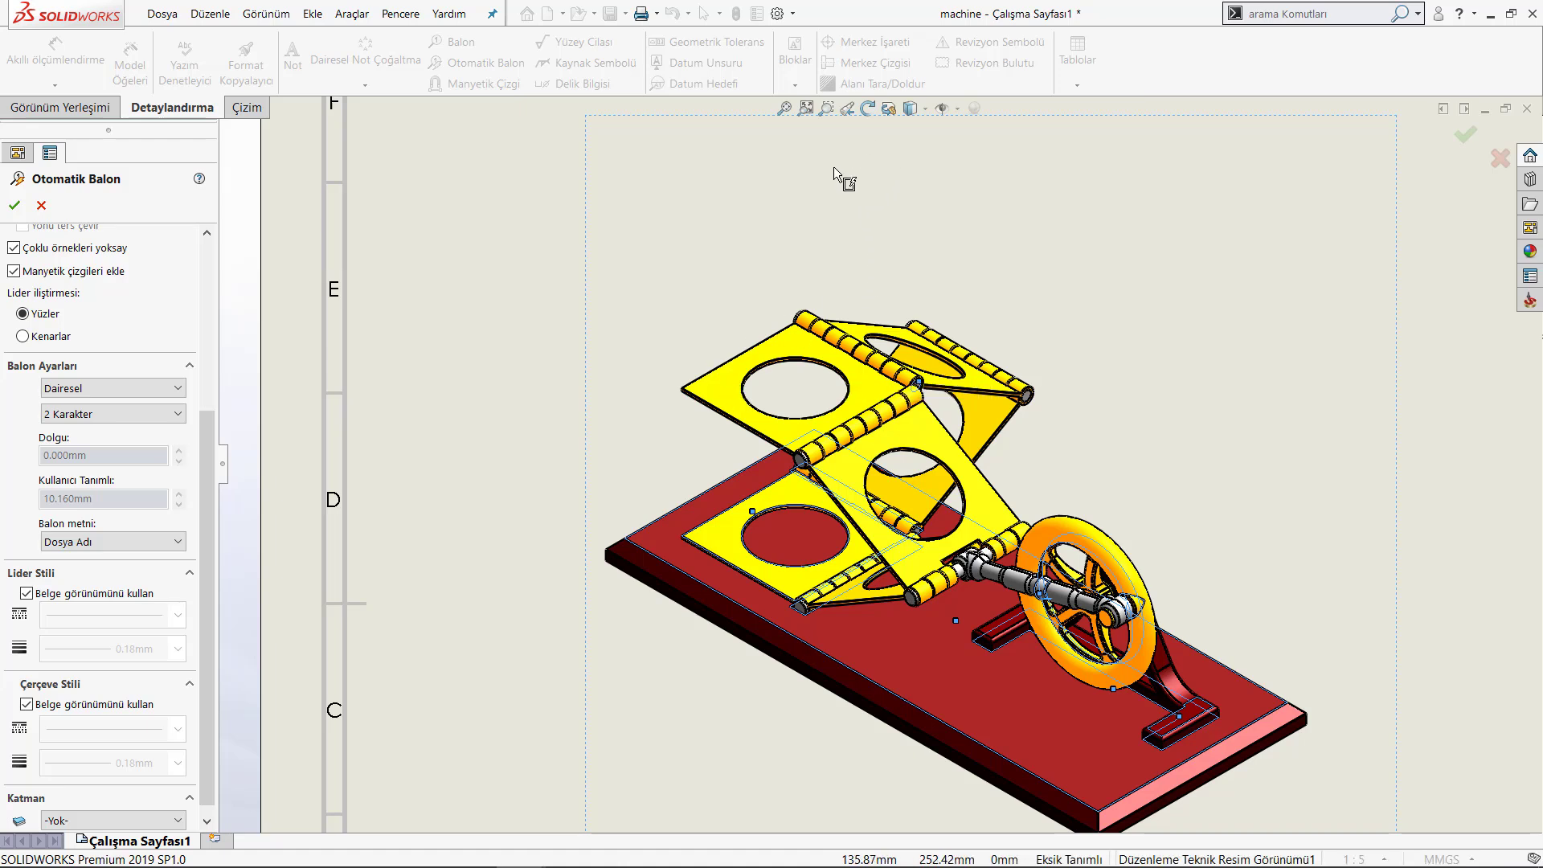
{"action": "left_click", "coordinate": [133, 542]}
{"action": "left_click", "coordinate": [92, 580]}
{"action": "scroll", "coordinate": [482, 531], "scroll_direction": "up", "scroll_amount": 3}
{"action": "scroll", "coordinate": [554, 554], "scroll_direction": "up", "scroll_amount": 2}
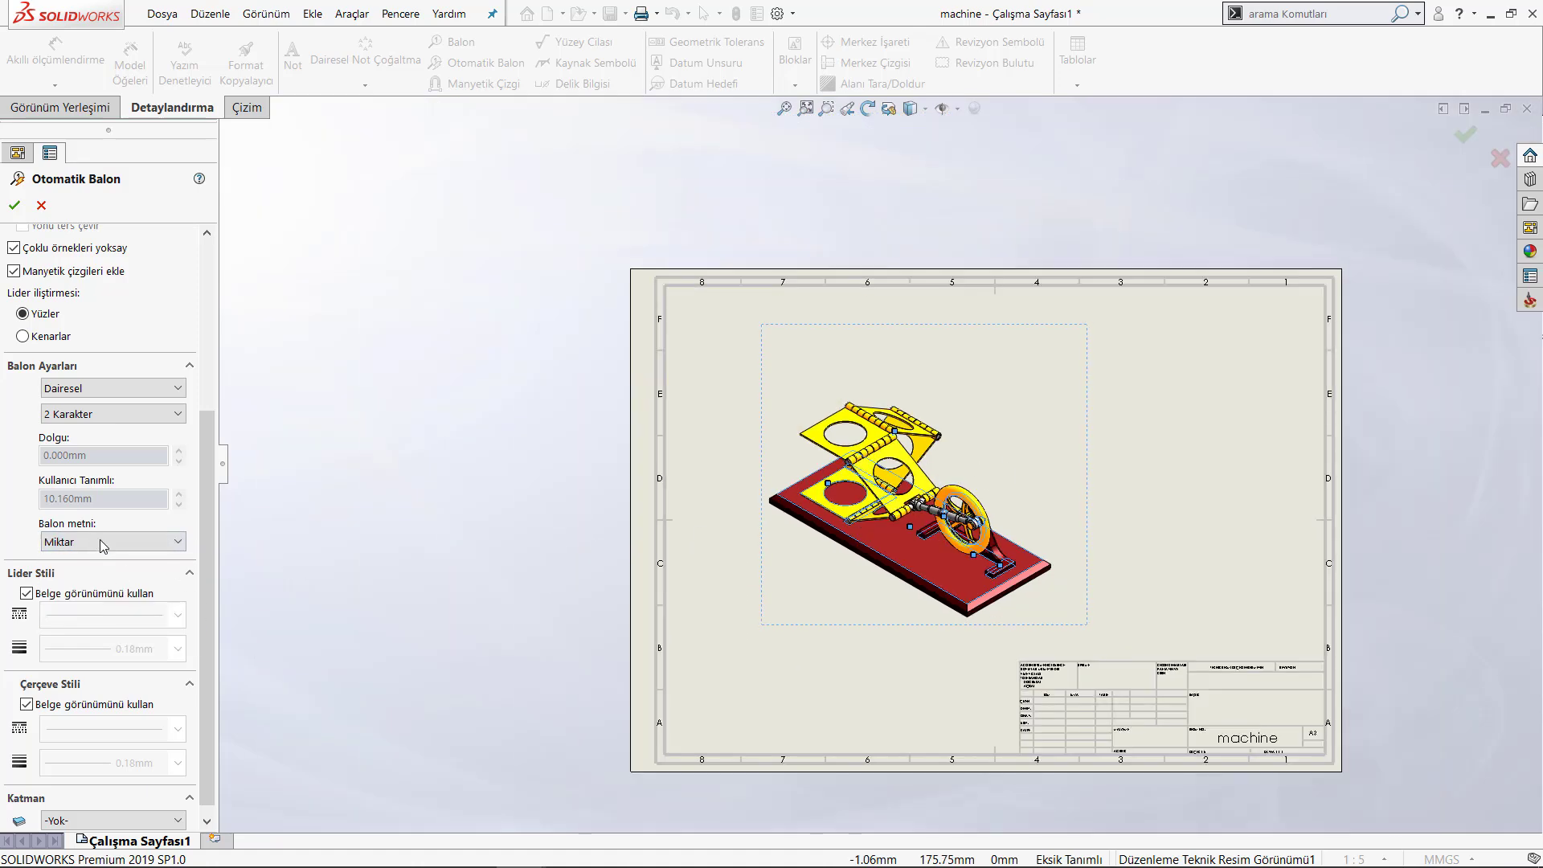
{"action": "left_click", "coordinate": [15, 207]}
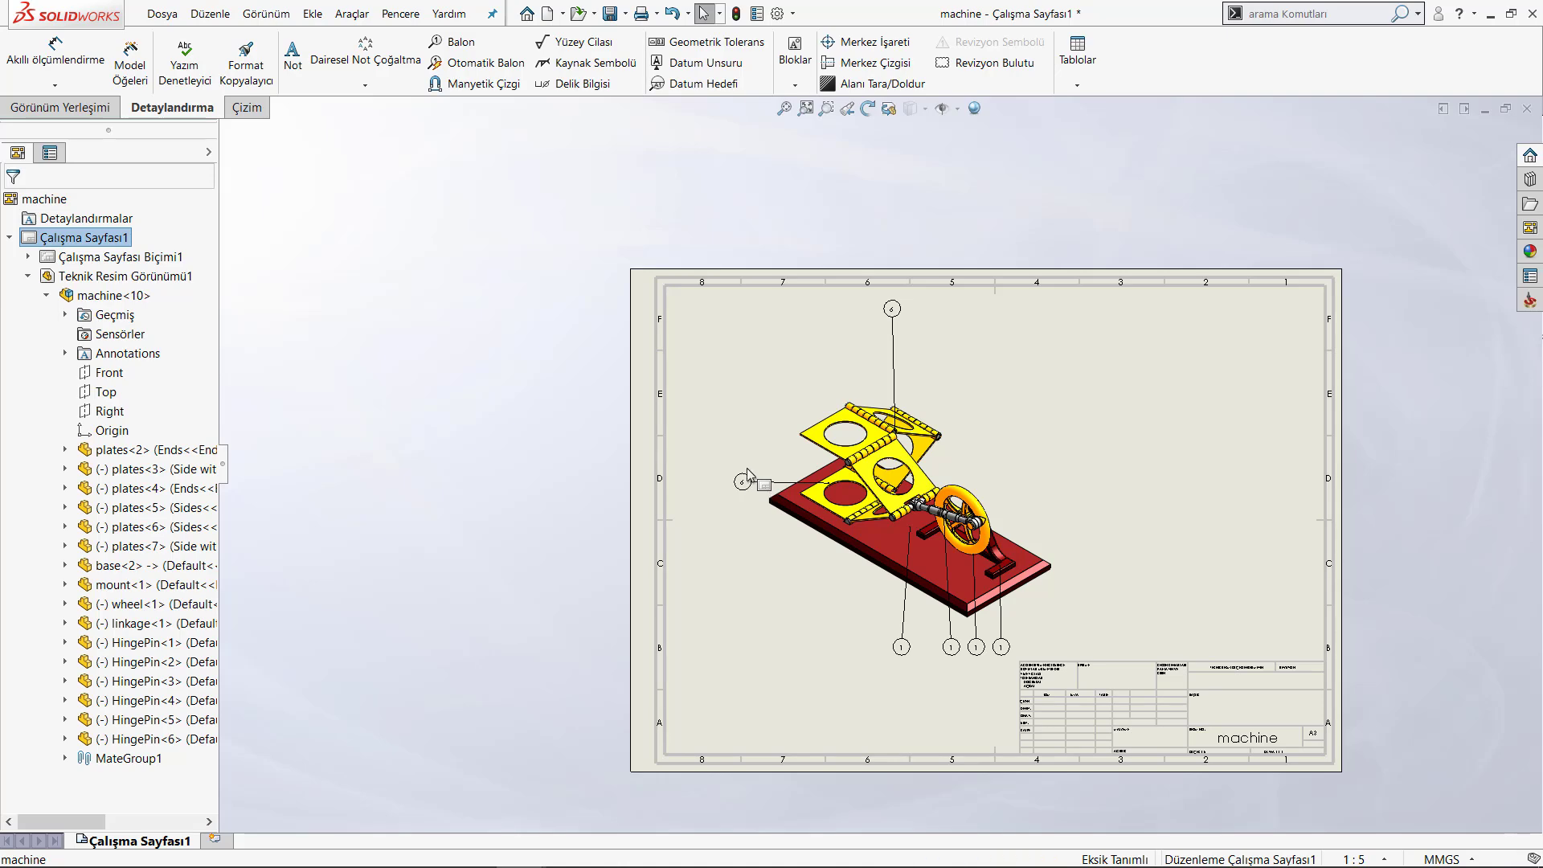
{"action": "left_click", "coordinate": [893, 347]}
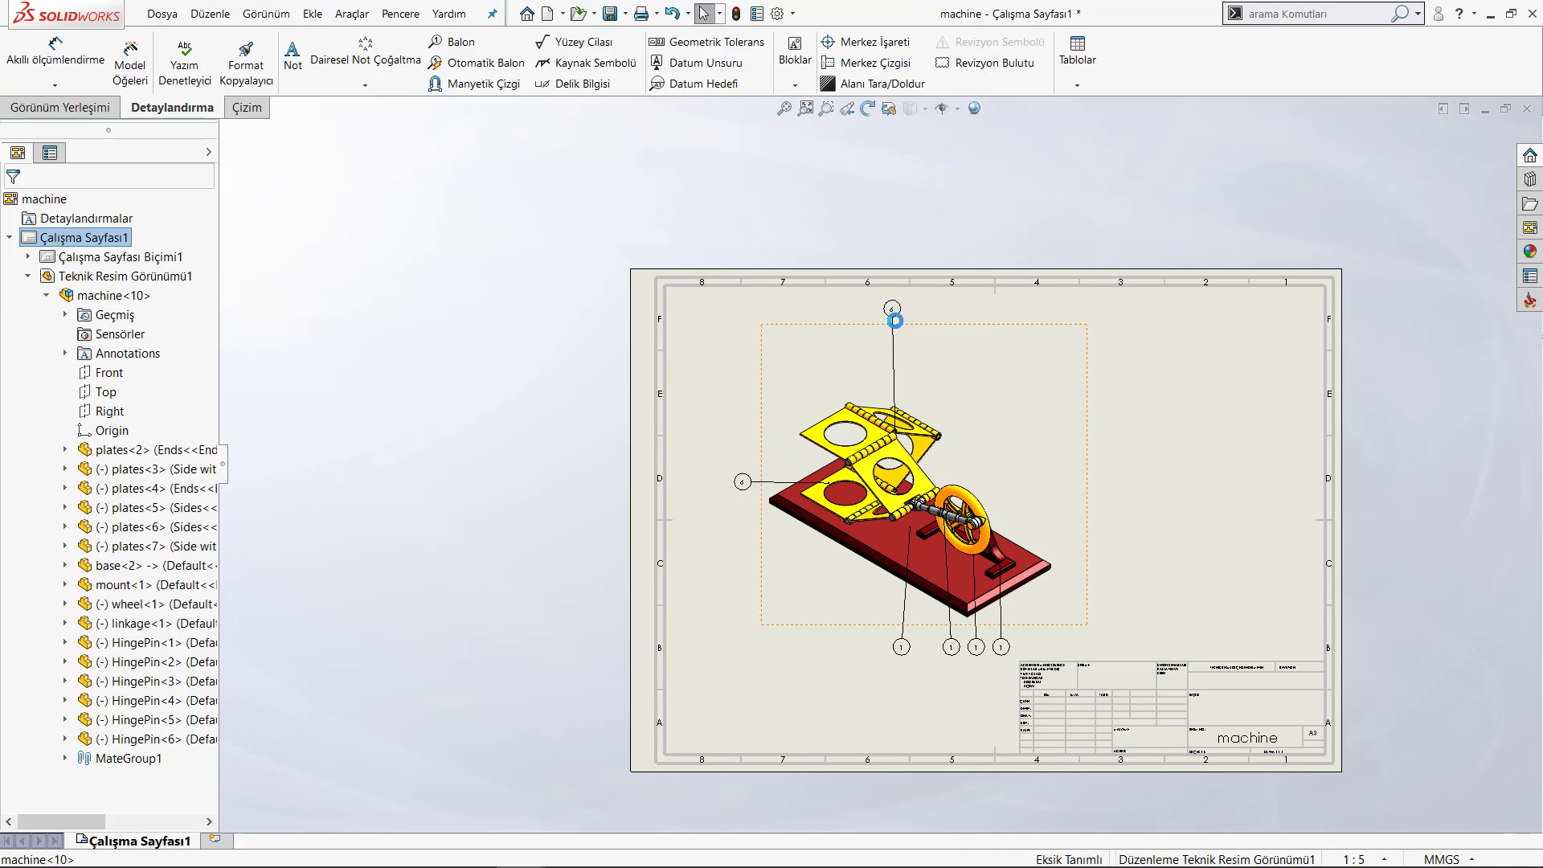
{"action": "left_click", "coordinate": [540, 248]}
{"action": "left_click", "coordinate": [487, 64]}
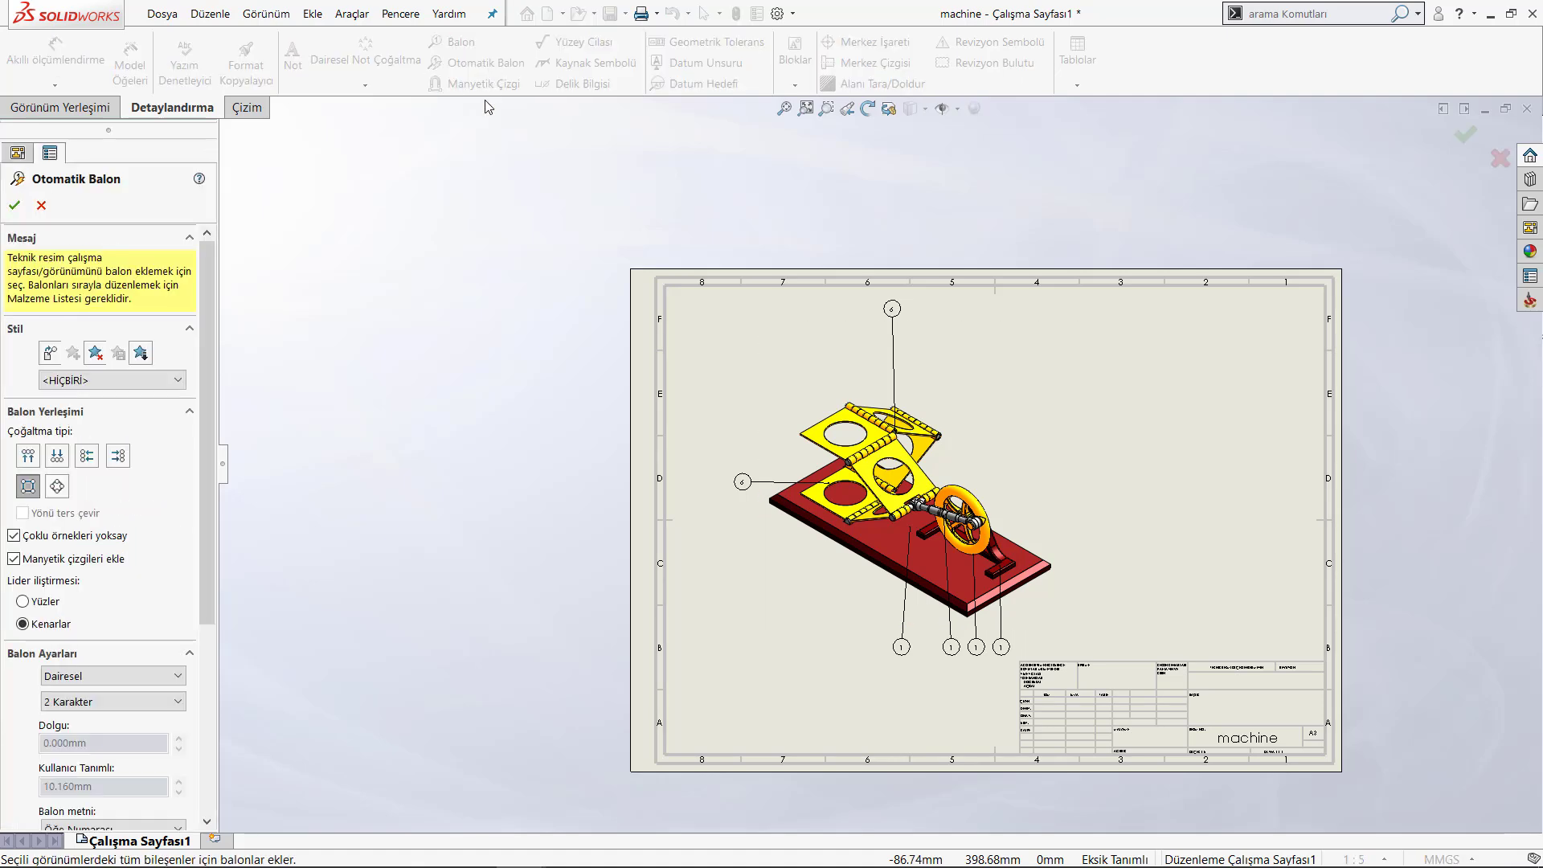
{"action": "left_click_drag", "start_coordinate": [204, 535], "coordinate": [209, 624]}
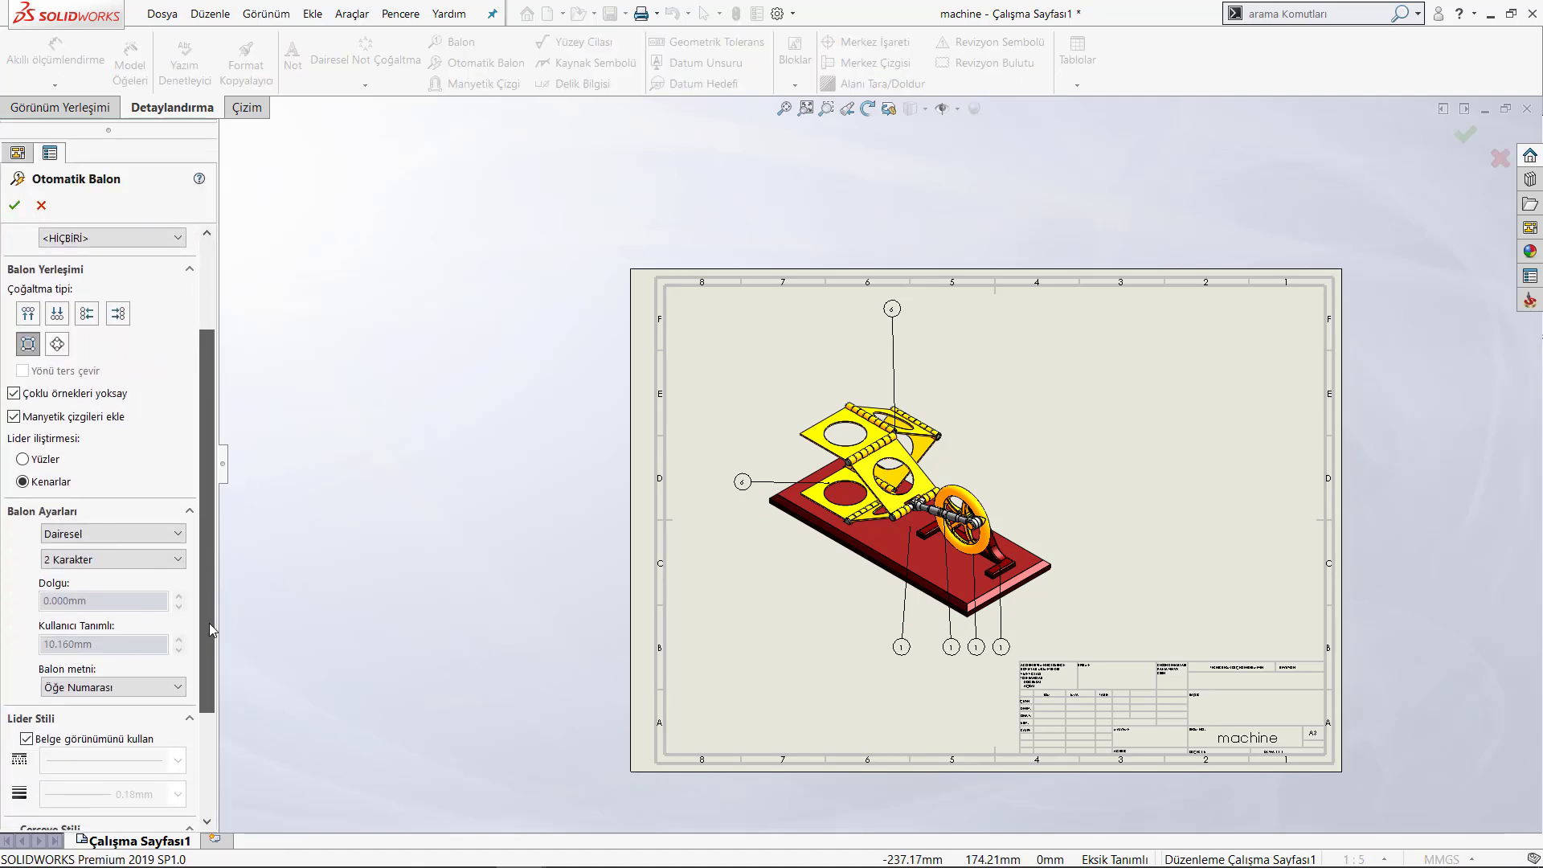
{"action": "left_click", "coordinate": [128, 687]}
{"action": "left_click", "coordinate": [78, 787]}
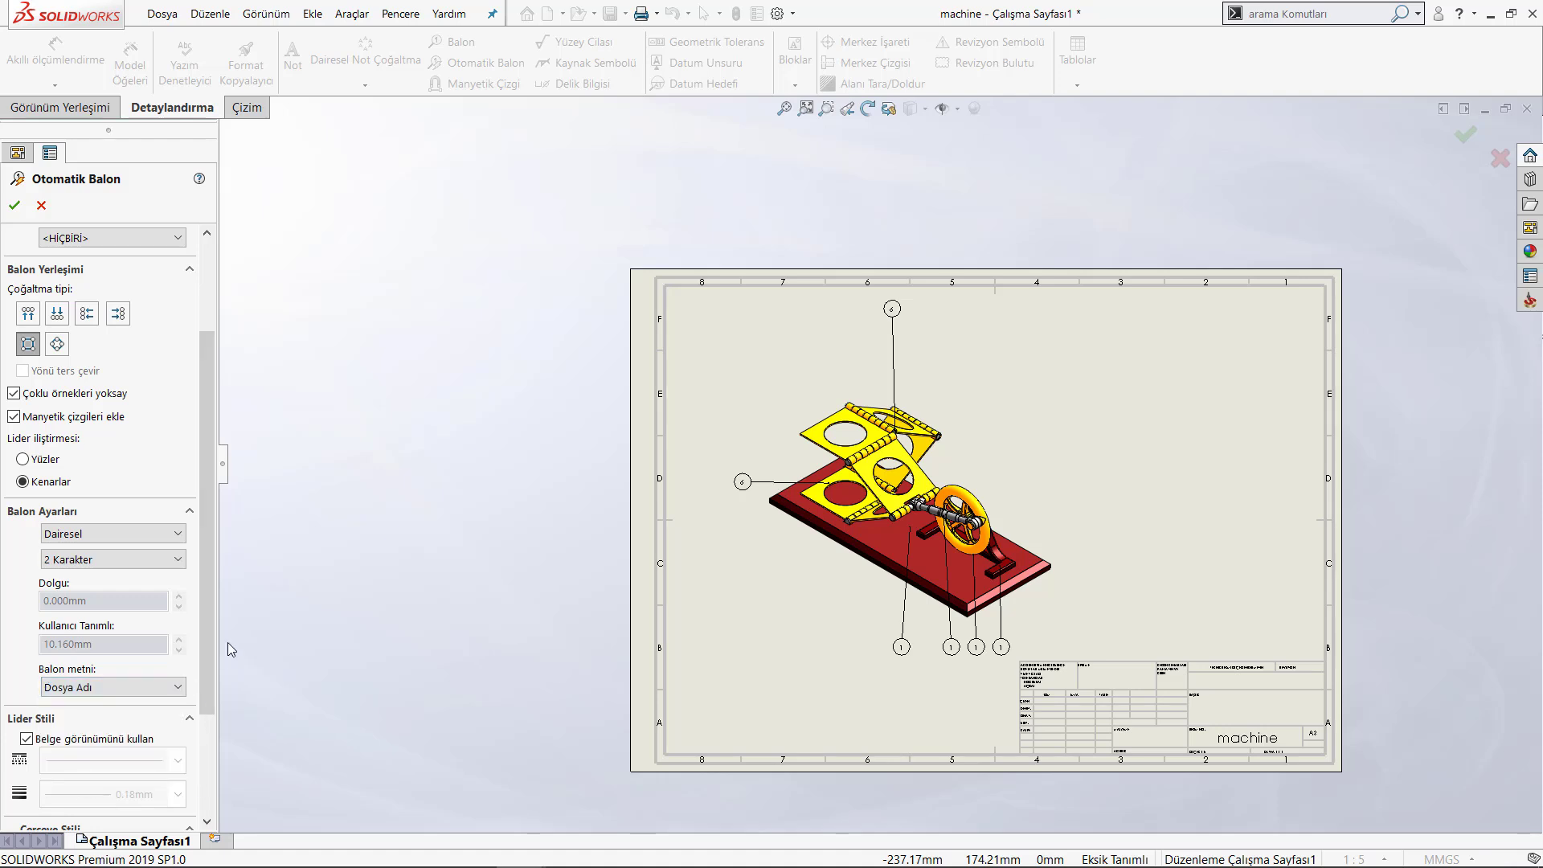
{"action": "left_click", "coordinate": [17, 209]}
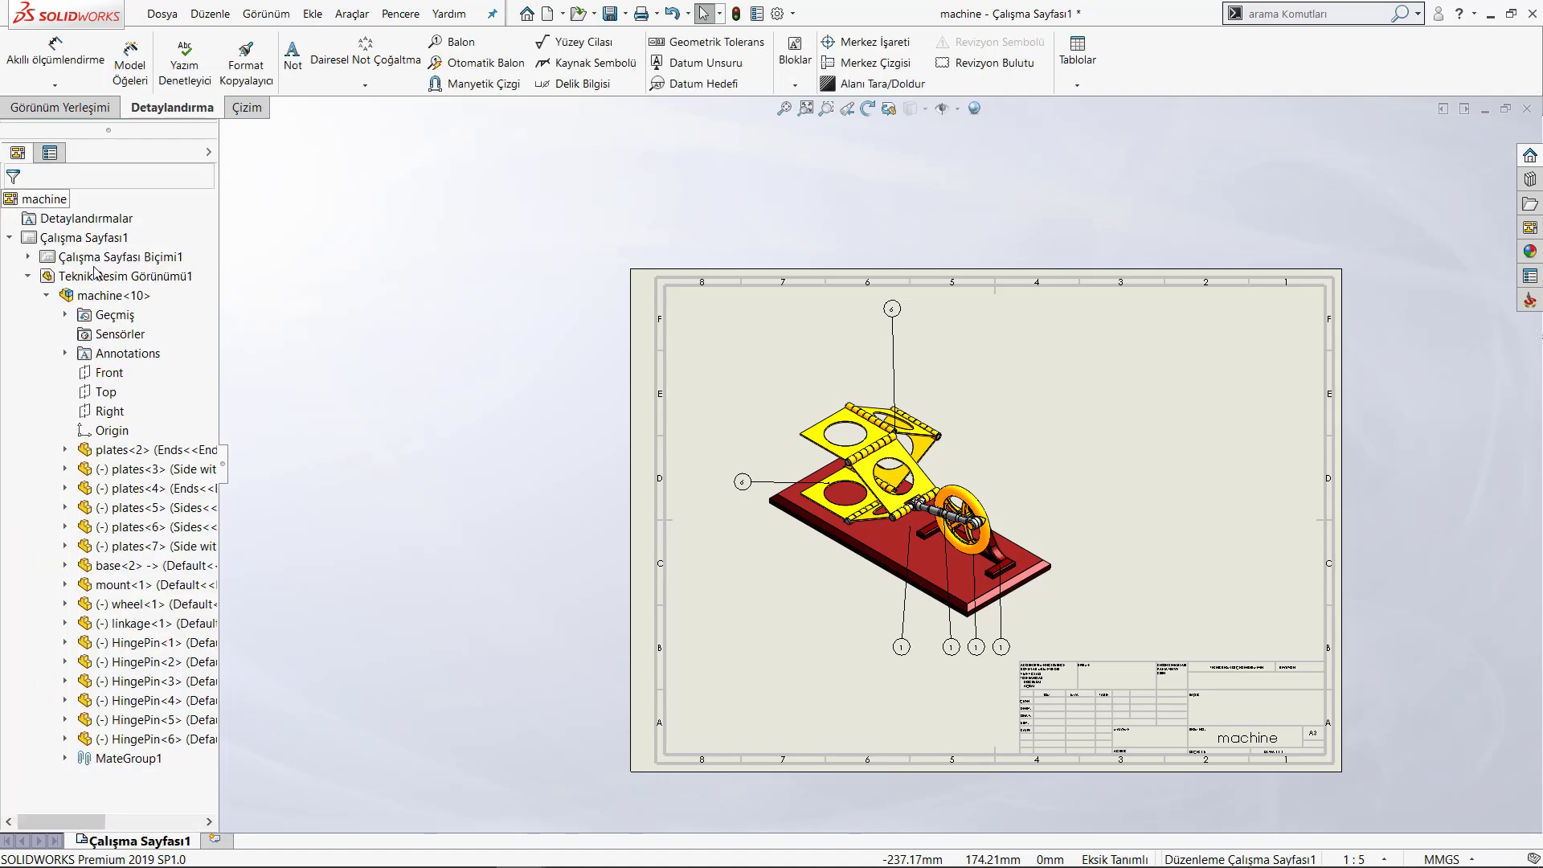
{"action": "left_click", "coordinate": [824, 585]}
{"action": "scroll", "coordinate": [807, 586], "scroll_direction": "up", "scroll_amount": 3}
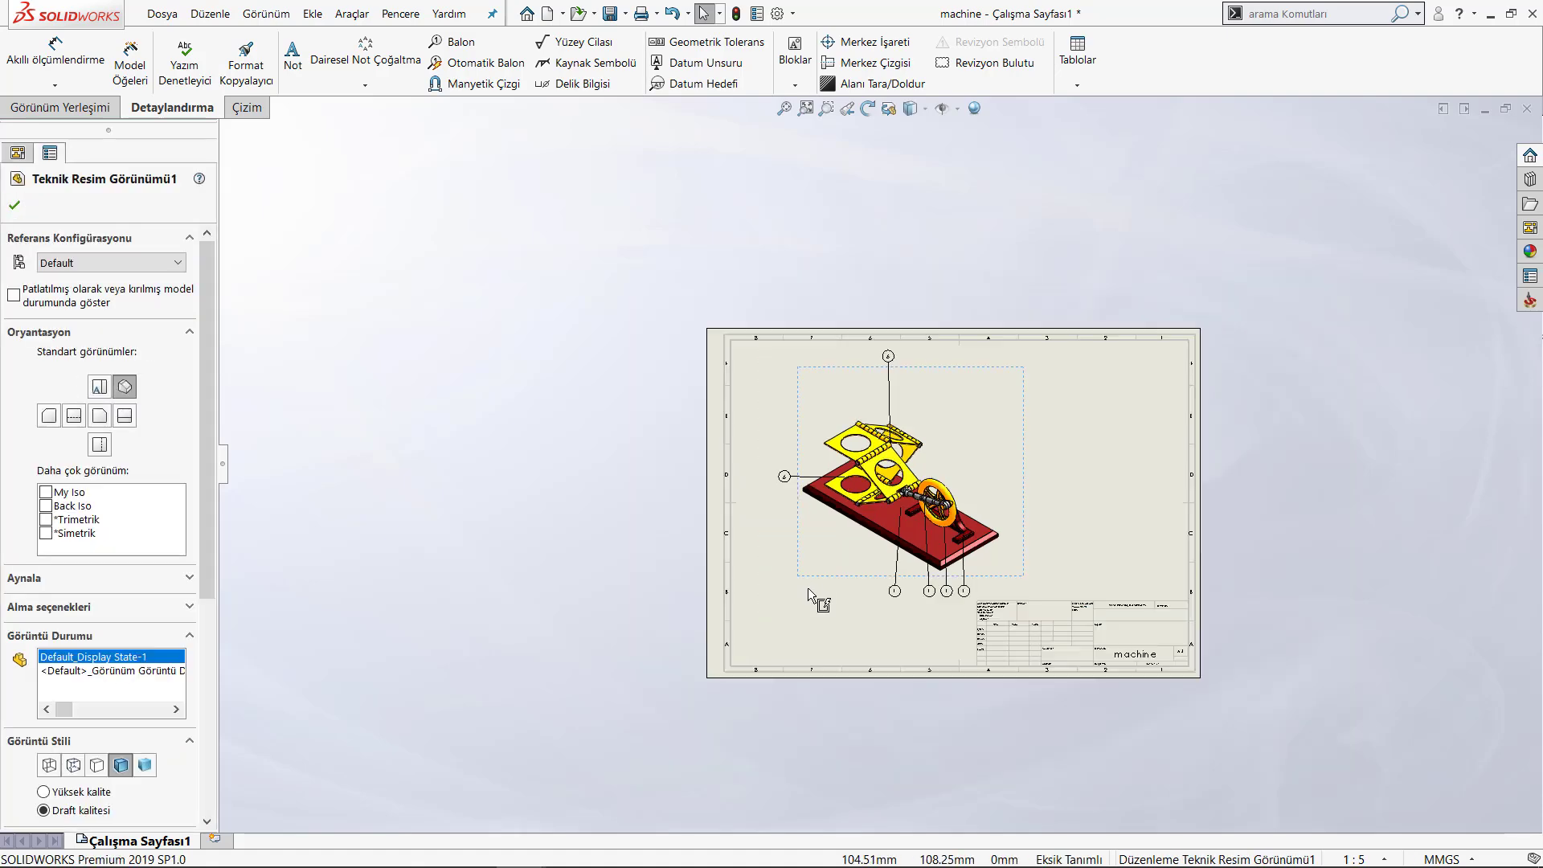
{"action": "left_click_drag", "start_coordinate": [662, 191], "coordinate": [1136, 609]}
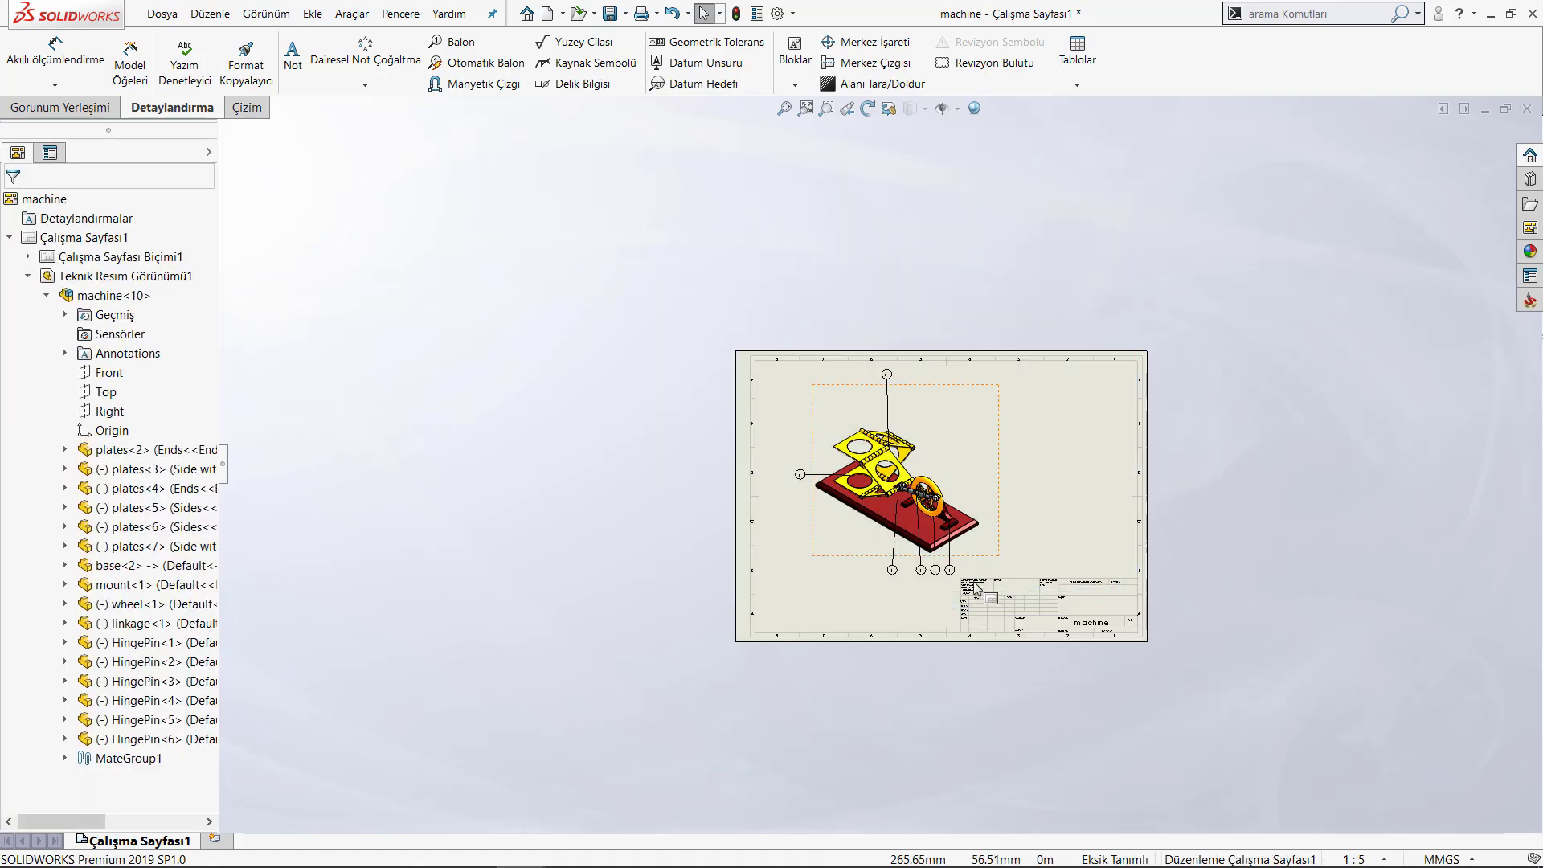
{"action": "left_click_drag", "start_coordinate": [636, 270], "coordinate": [1048, 633]}
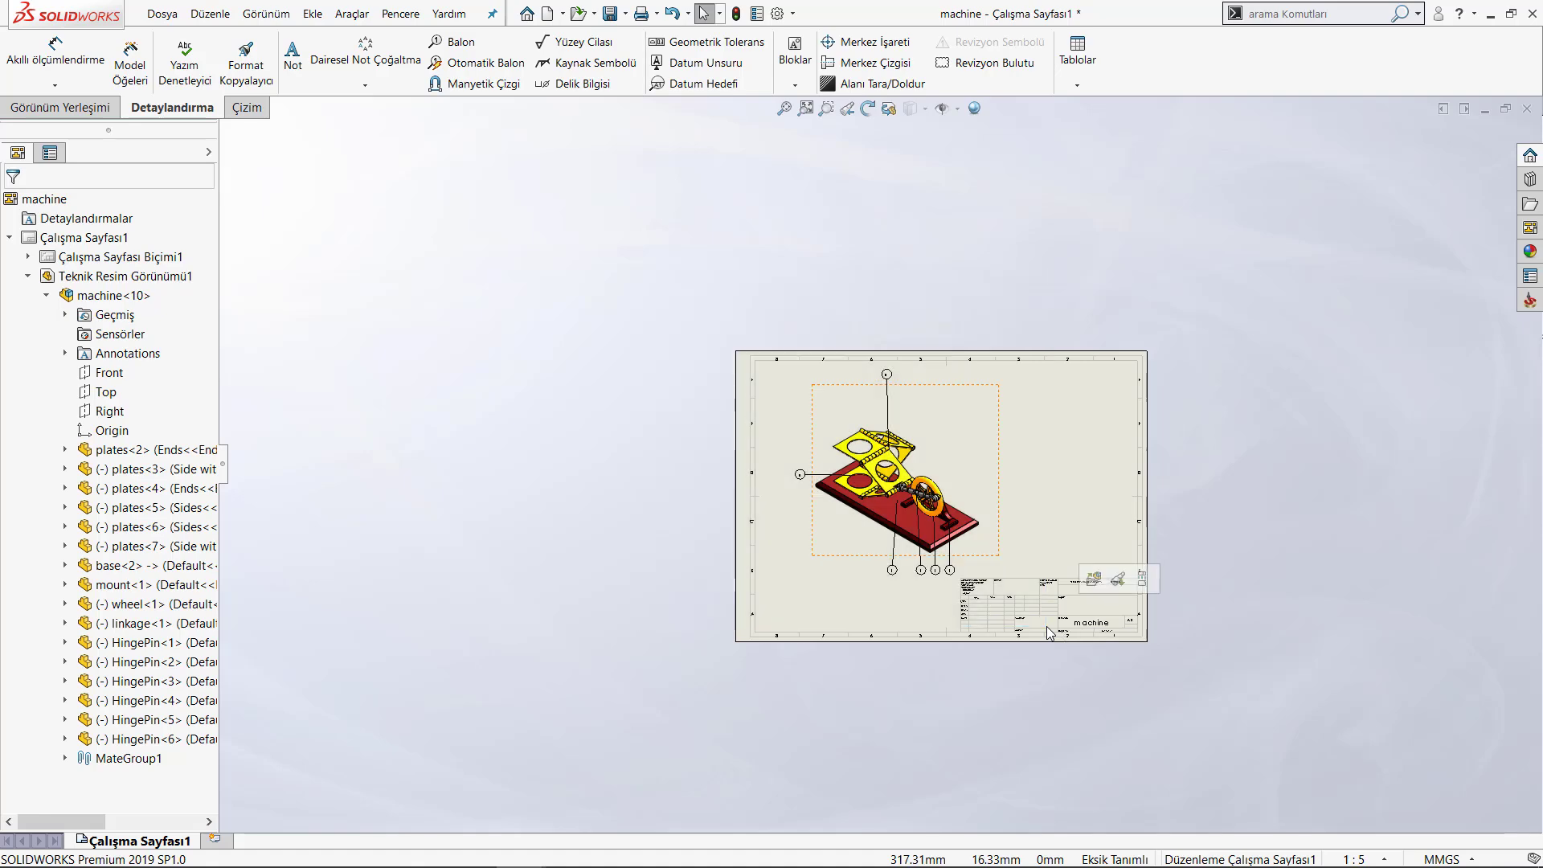
{"action": "key", "text": "Delete"}
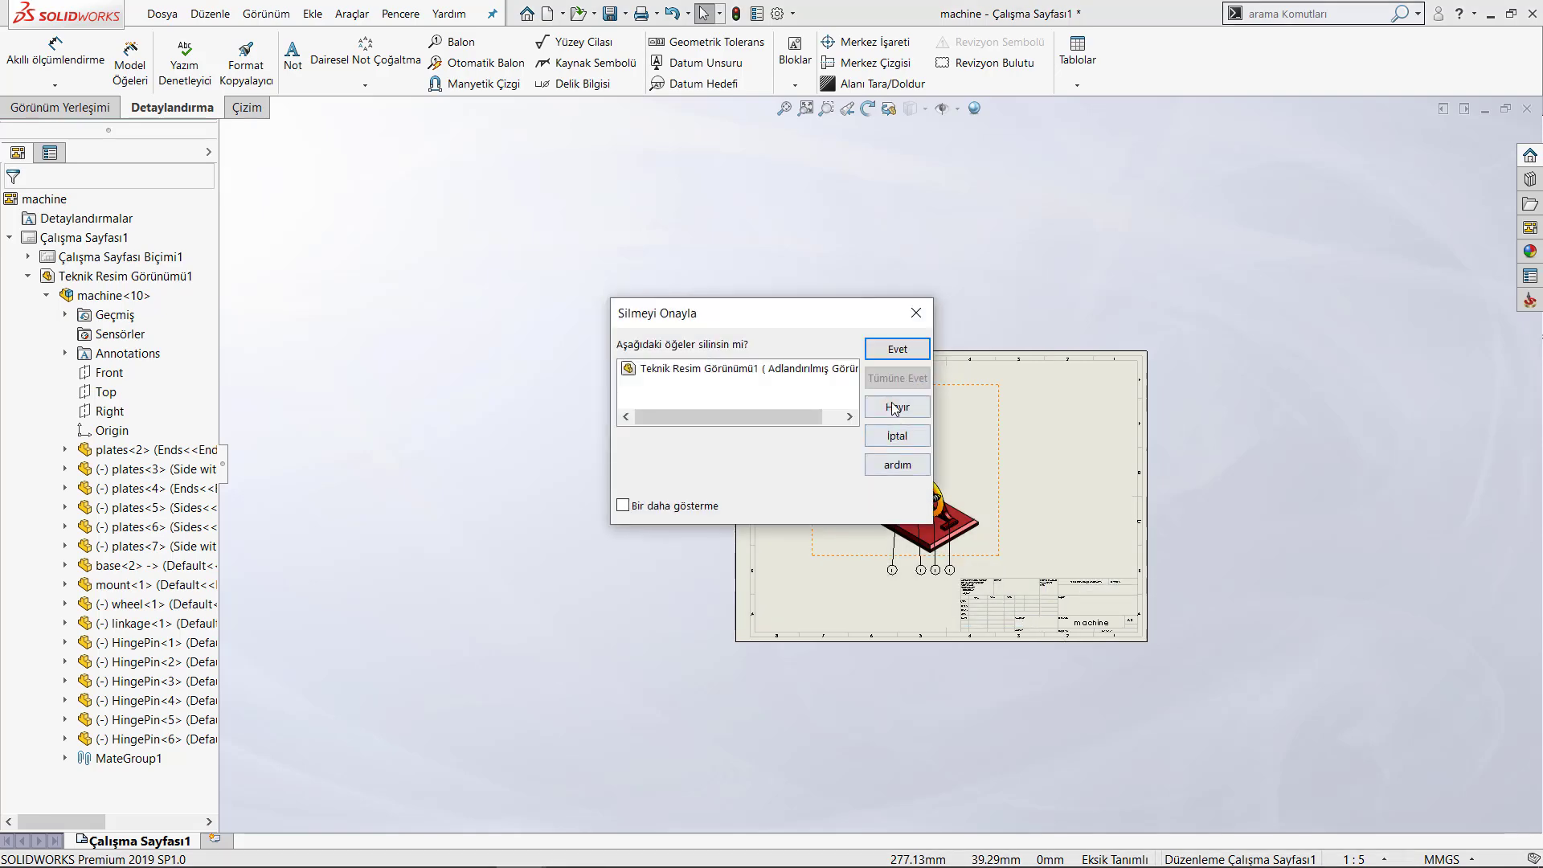
{"action": "left_click", "coordinate": [895, 407]}
{"action": "key", "text": "f"}
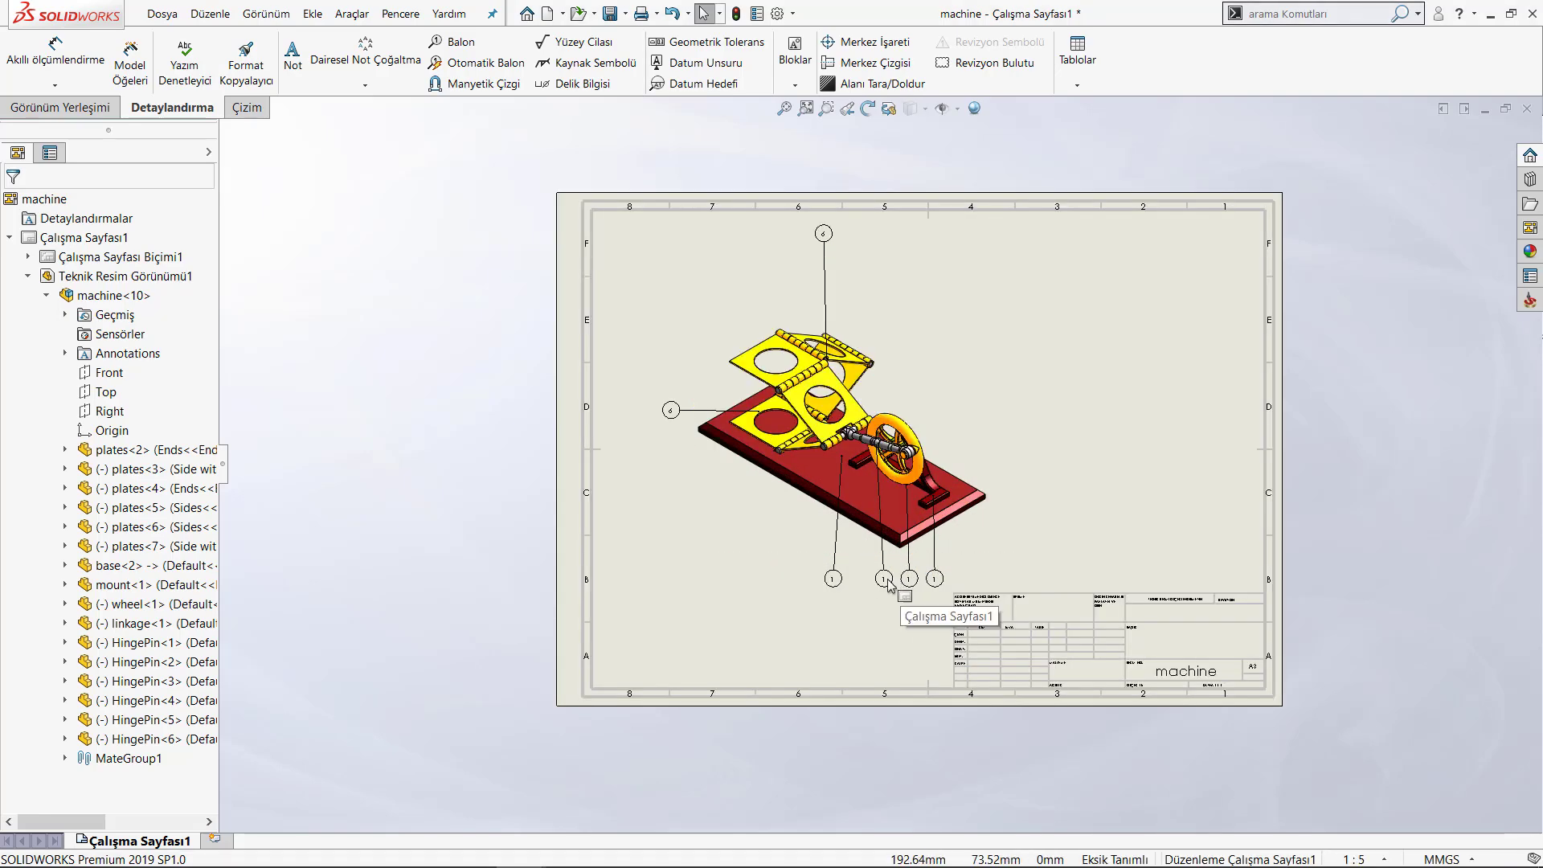
{"action": "left_click", "coordinate": [822, 596]}
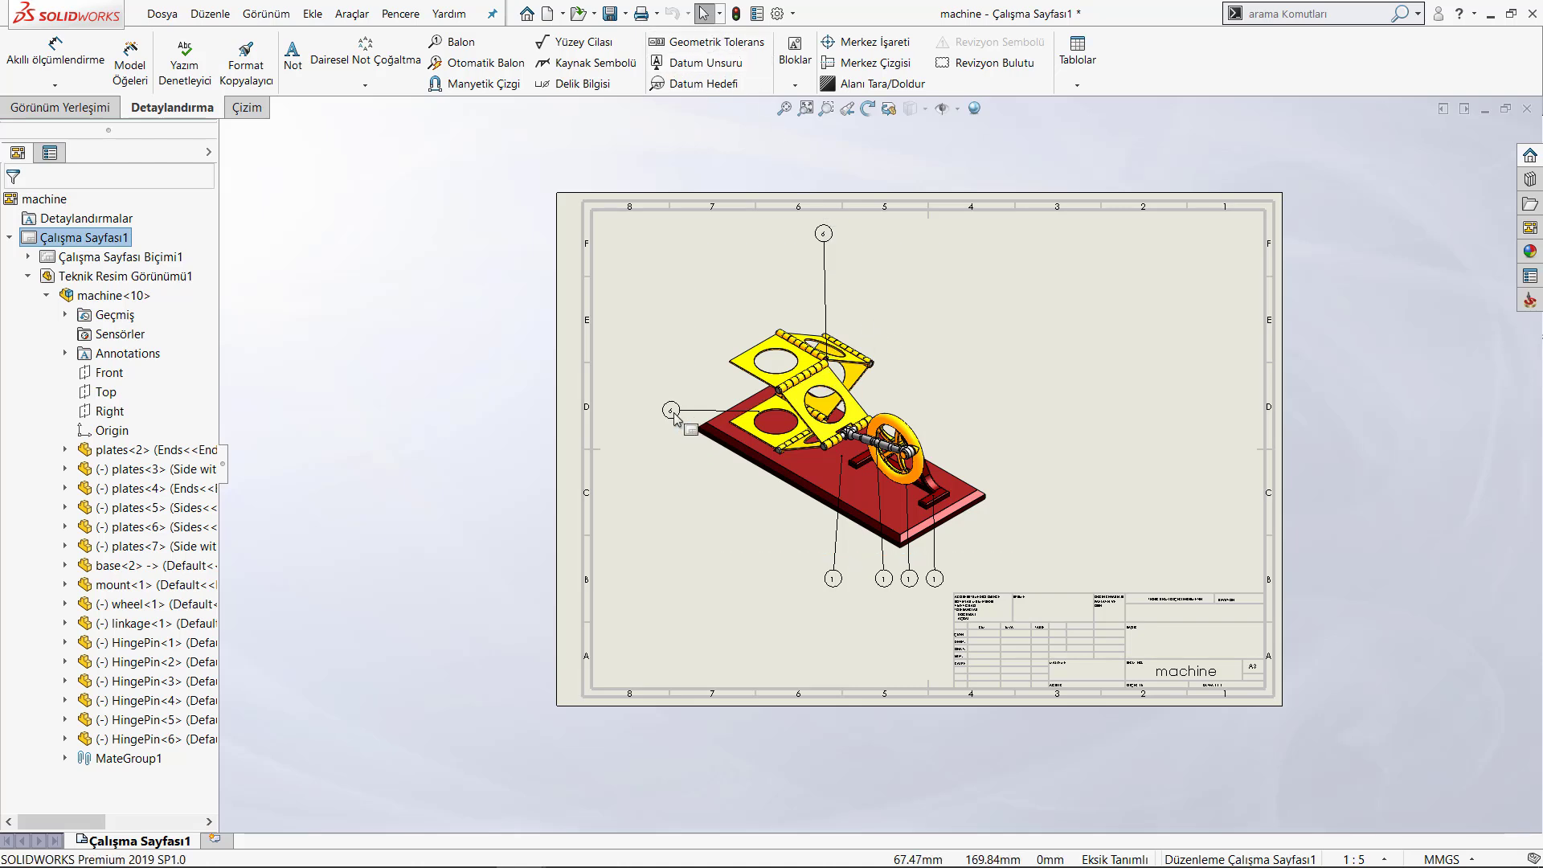
Focus the drawing sheet, zoom out, and return to the sheet's FeatureManager tree.
{"action": "double_click", "coordinate": [647, 474]}
{"action": "left_click", "coordinate": [465, 619]}
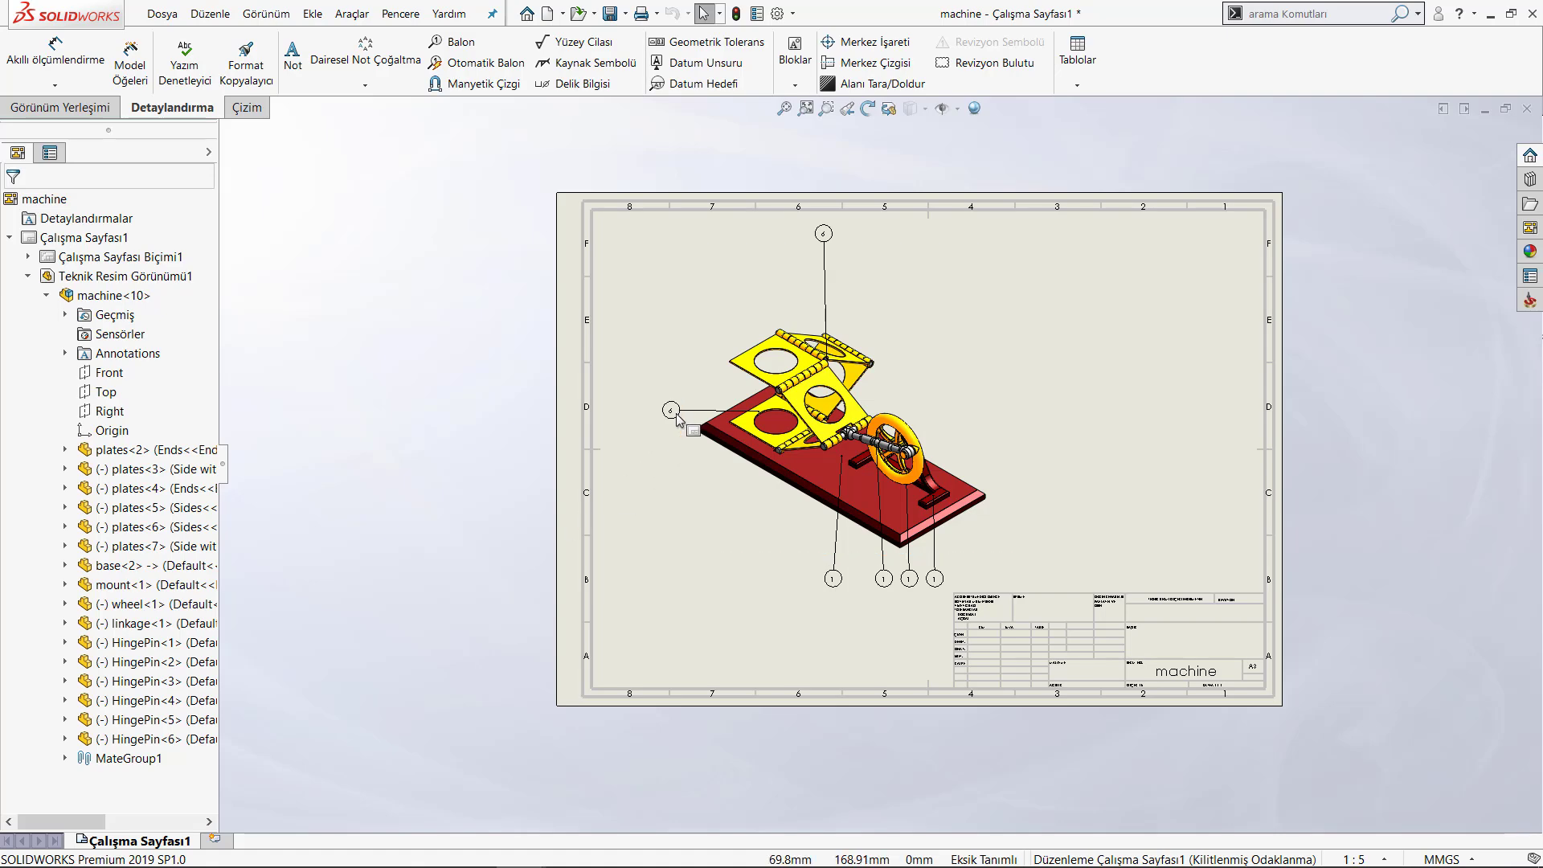
{"action": "scroll", "coordinate": [932, 559], "scroll_direction": "down", "scroll_amount": 2}
{"action": "scroll", "coordinate": [932, 559], "scroll_direction": "down", "scroll_amount": 3}
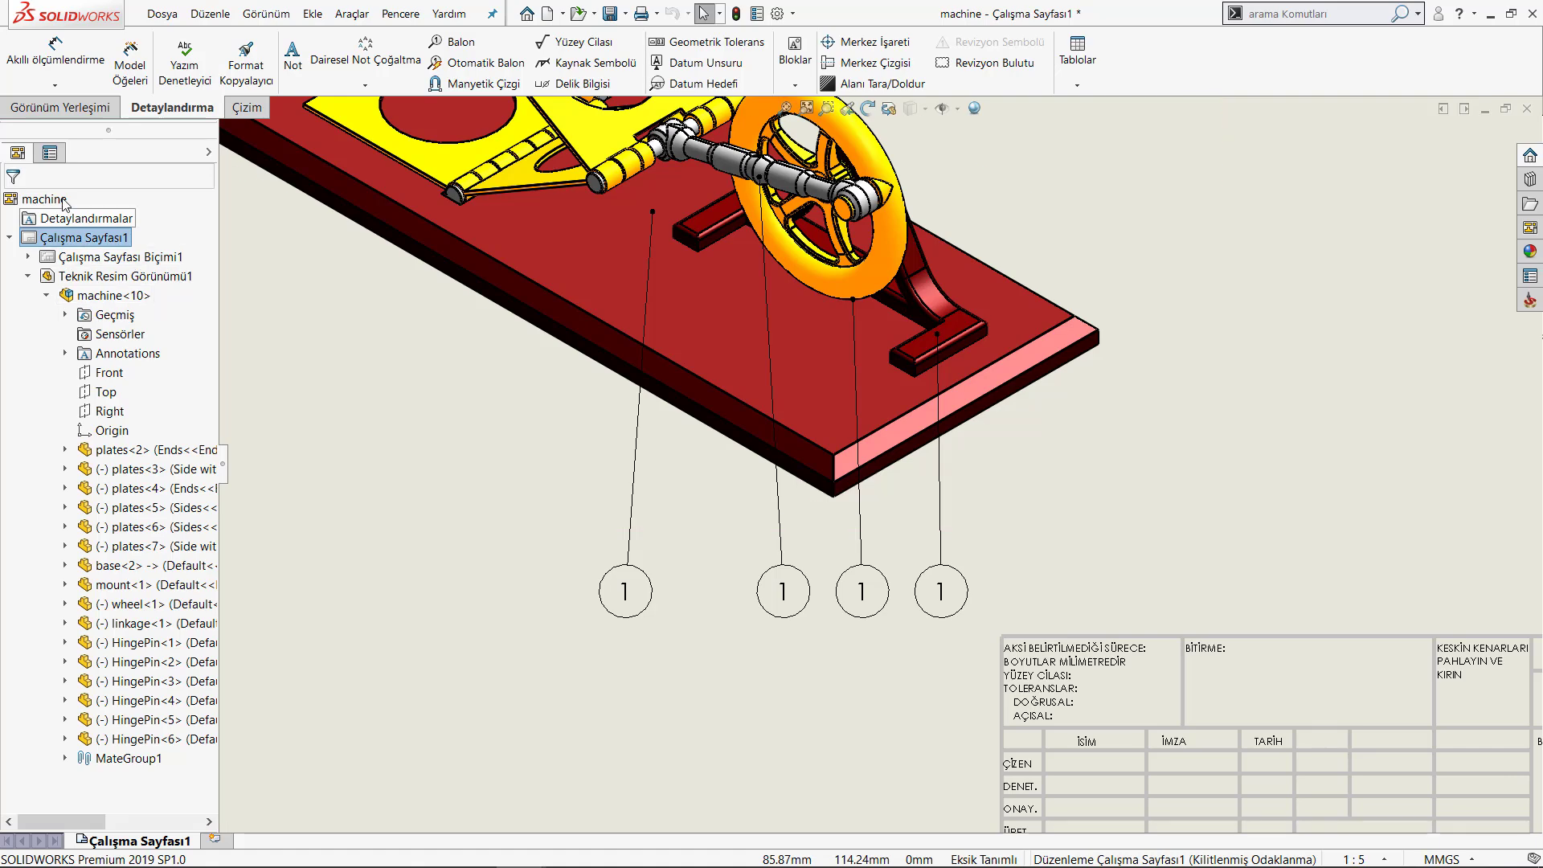
{"action": "left_click", "coordinate": [50, 152]}
{"action": "left_click", "coordinate": [18, 153]}
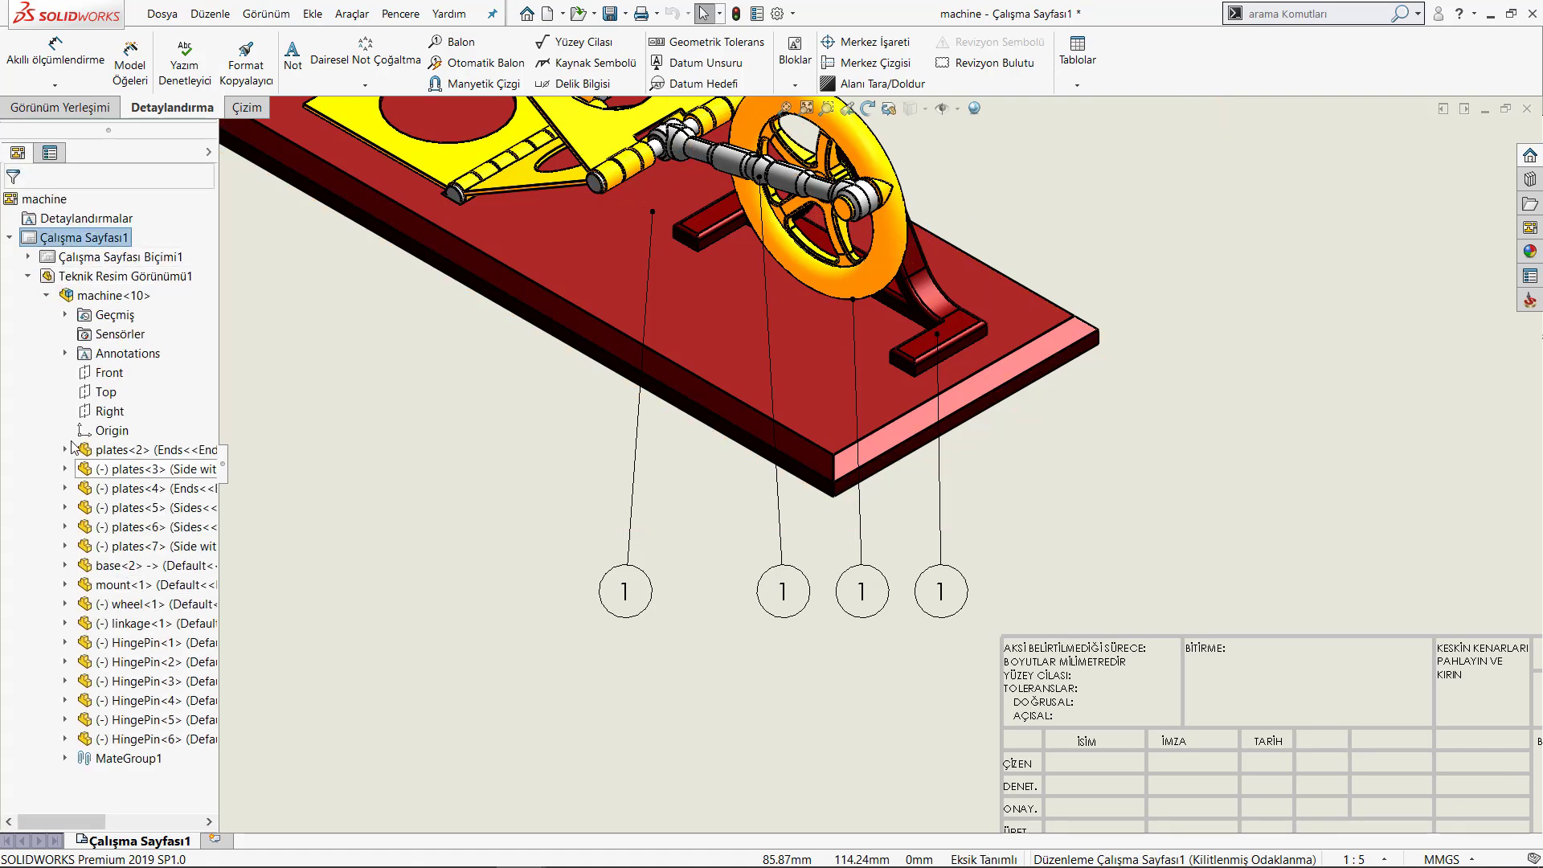
Collapse the assembly and view, expand the sheet format, and select Sınır1 and Delgi Tablosu Çıpası1.
{"action": "left_click", "coordinate": [48, 296]}
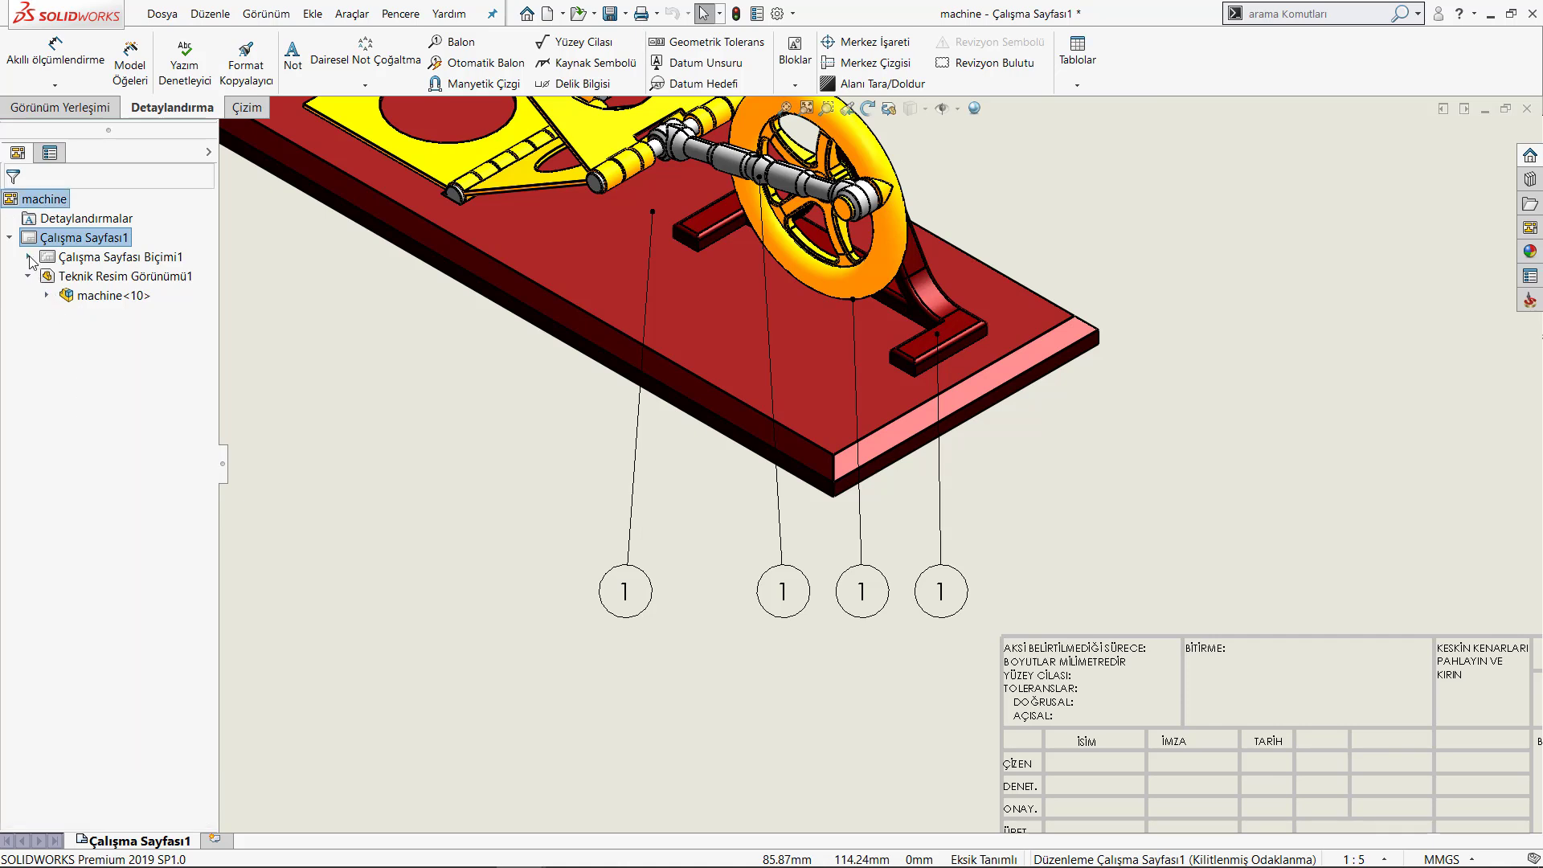
{"action": "left_click", "coordinate": [30, 275]}
{"action": "left_click", "coordinate": [29, 257]}
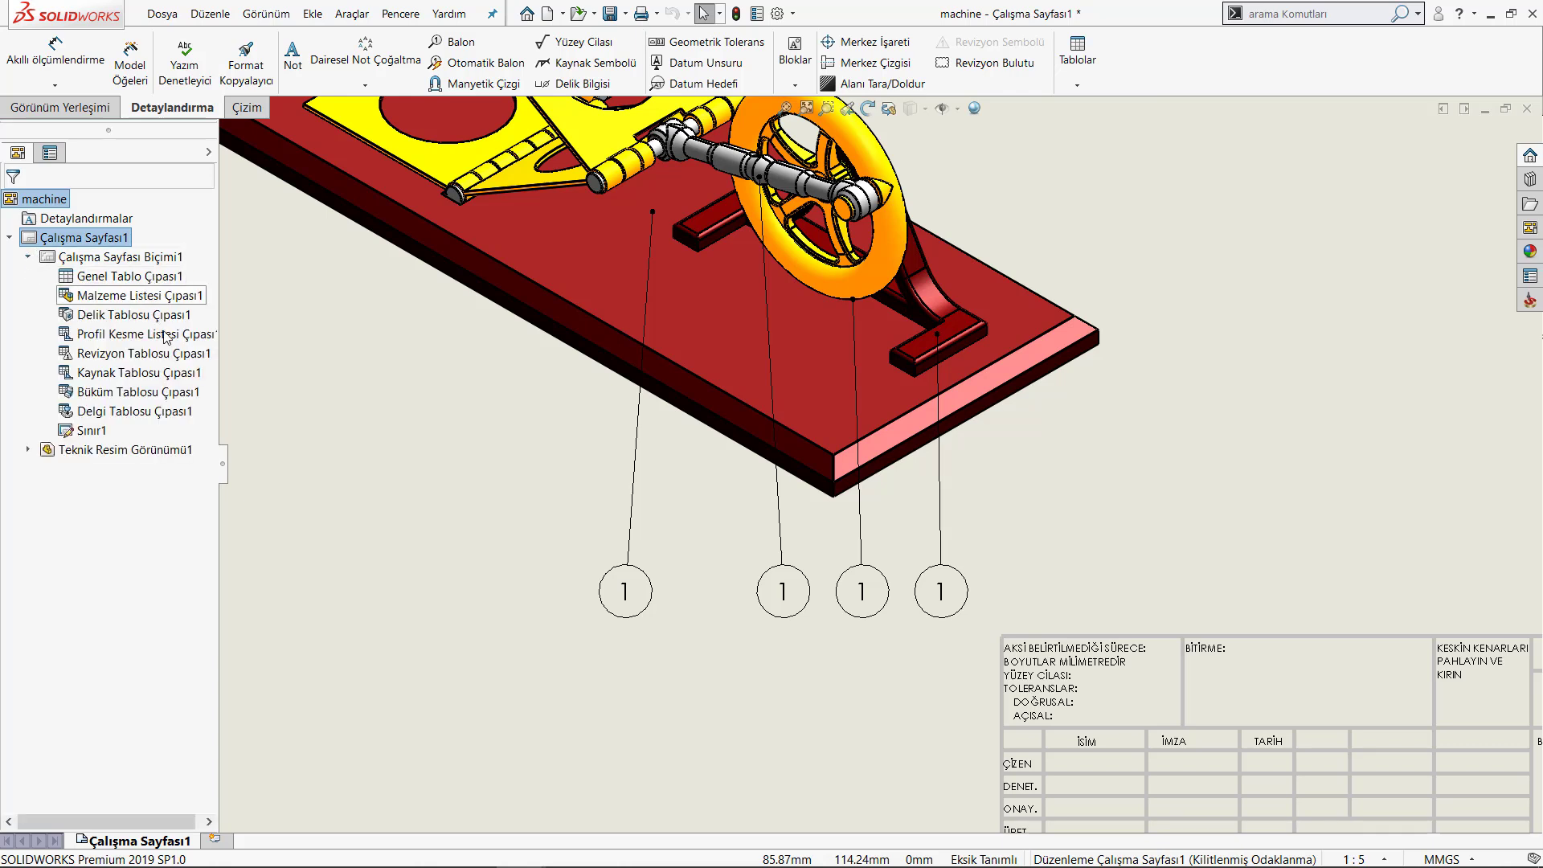
{"action": "left_click", "coordinate": [90, 431]}
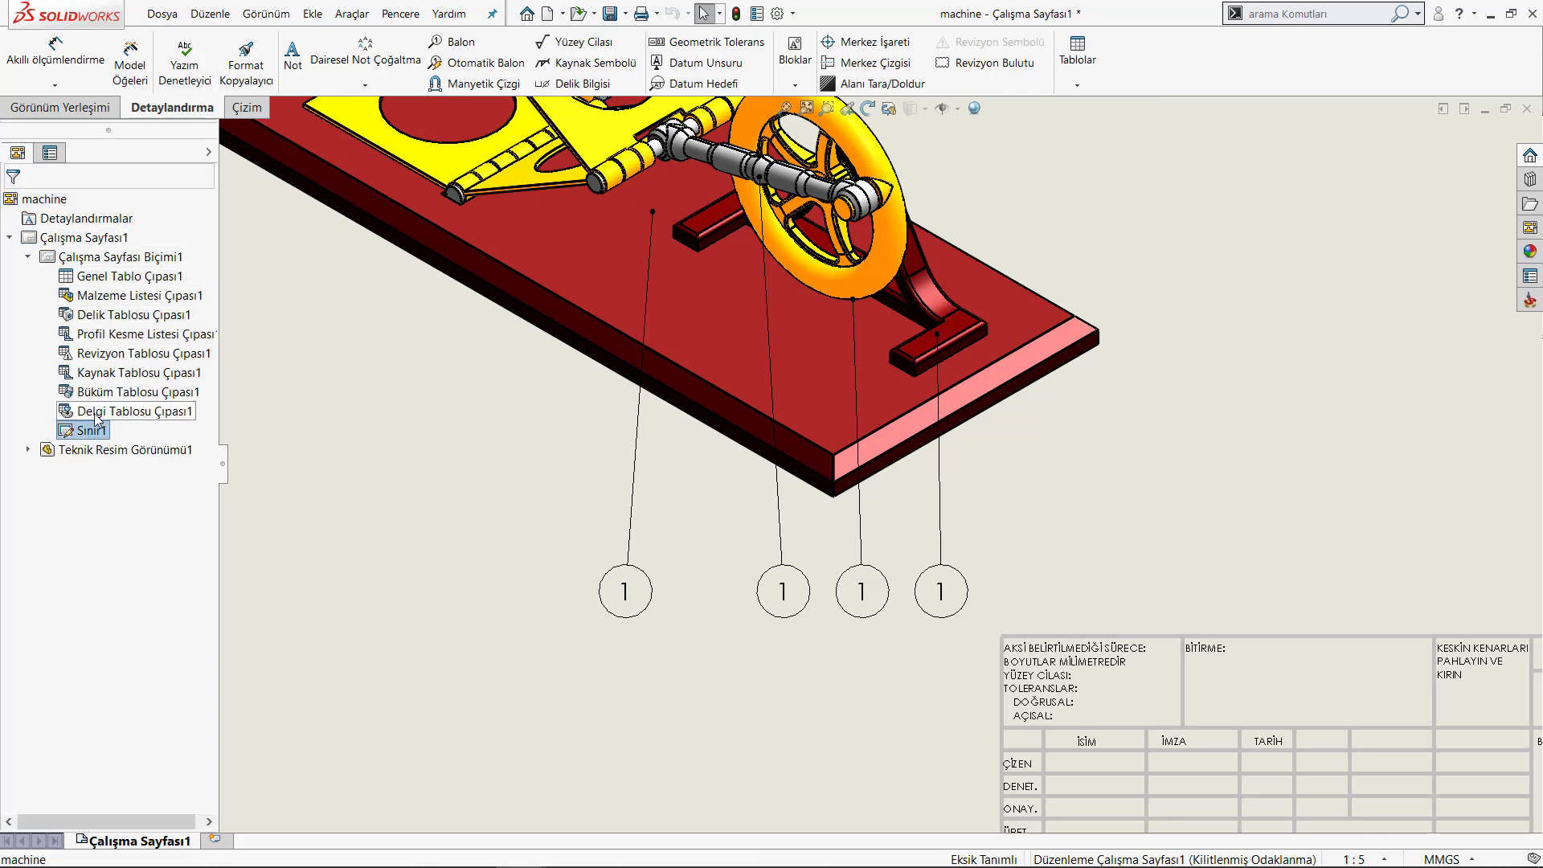
{"action": "left_click", "coordinate": [101, 412]}
{"action": "scroll", "coordinate": [632, 424], "scroll_direction": "up", "scroll_amount": 3}
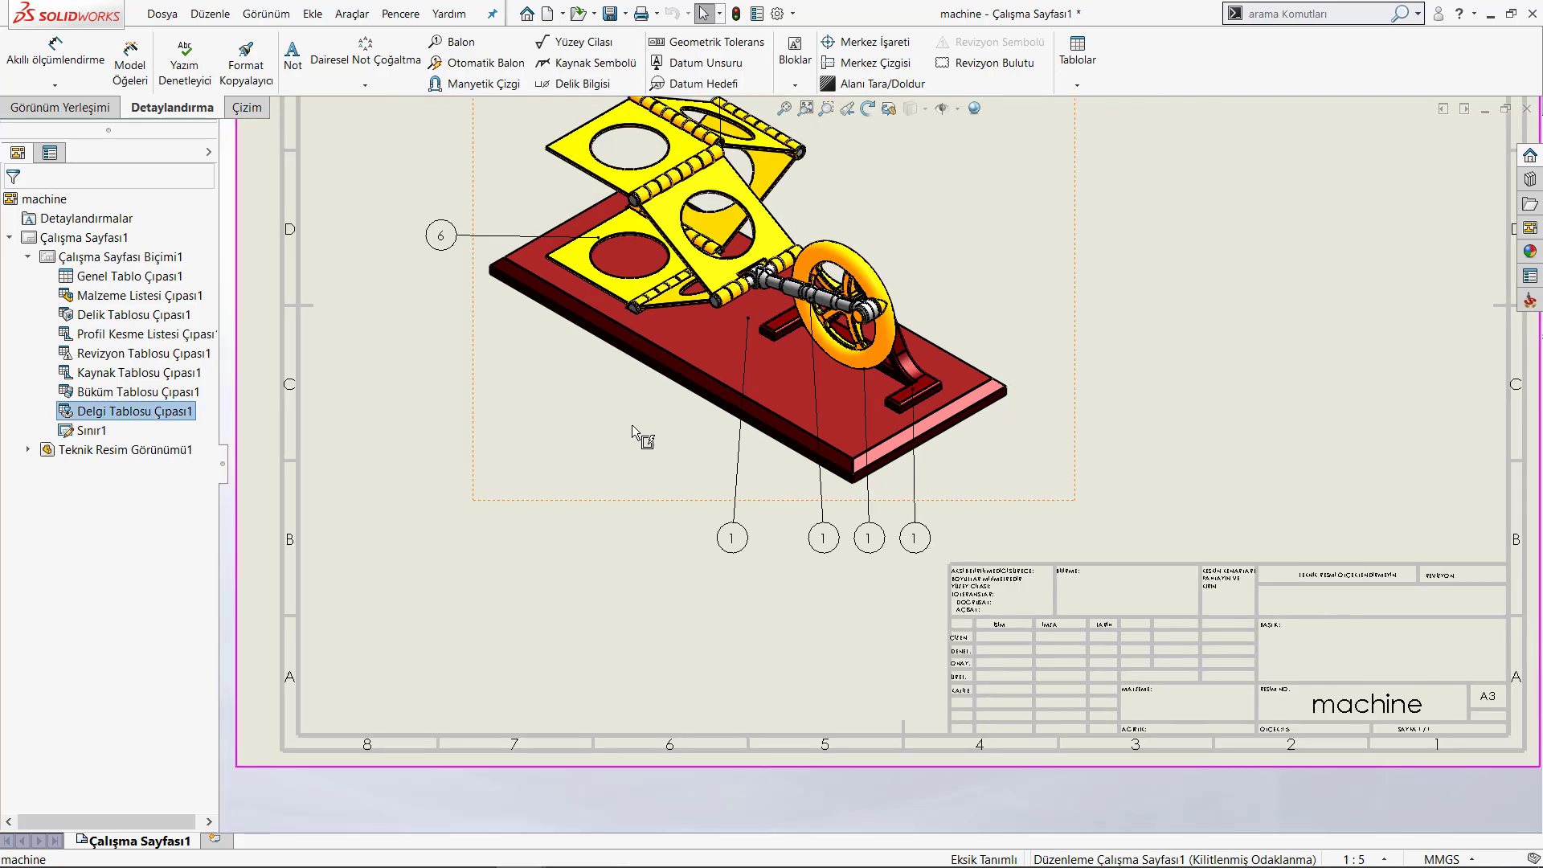
{"action": "scroll", "coordinate": [879, 168], "scroll_direction": "up", "scroll_amount": 2}
{"action": "scroll", "coordinate": [879, 167], "scroll_direction": "down", "scroll_amount": 1}
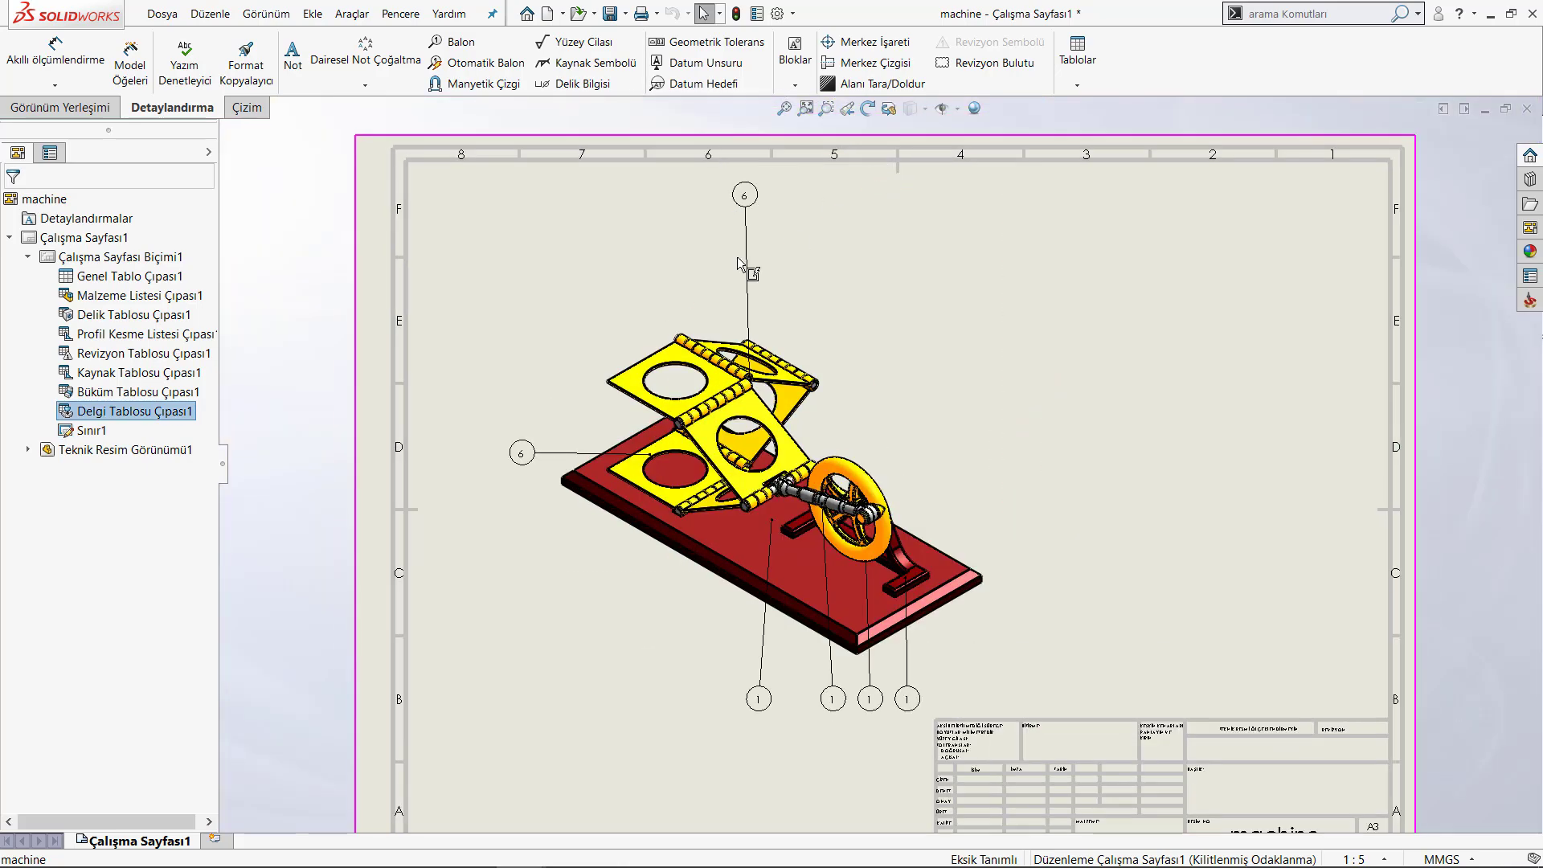
{"action": "left_click", "coordinate": [115, 298]}
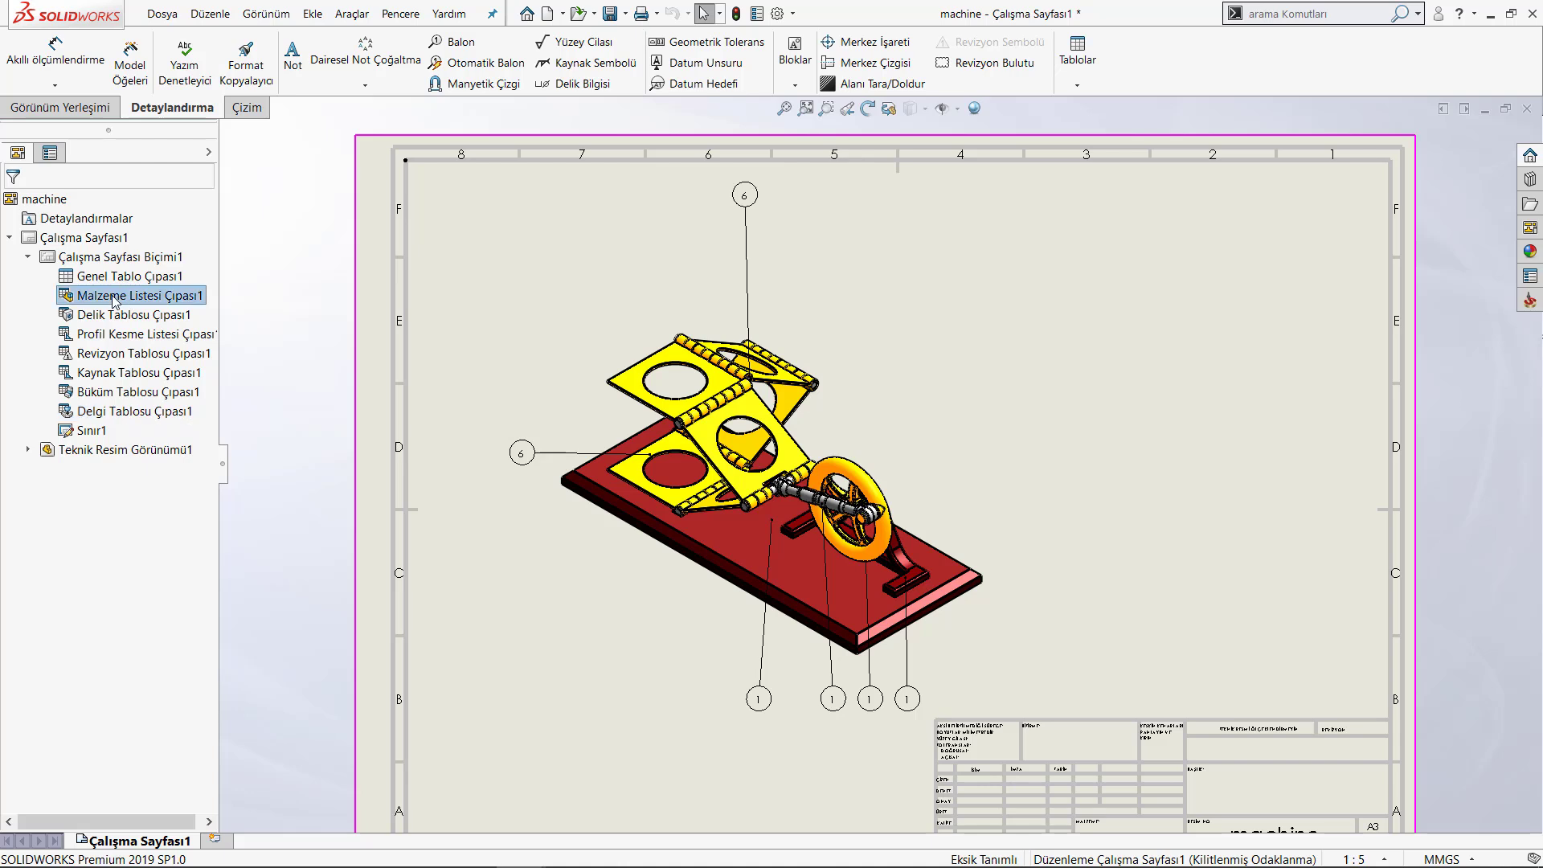
{"action": "left_click", "coordinate": [63, 221]}
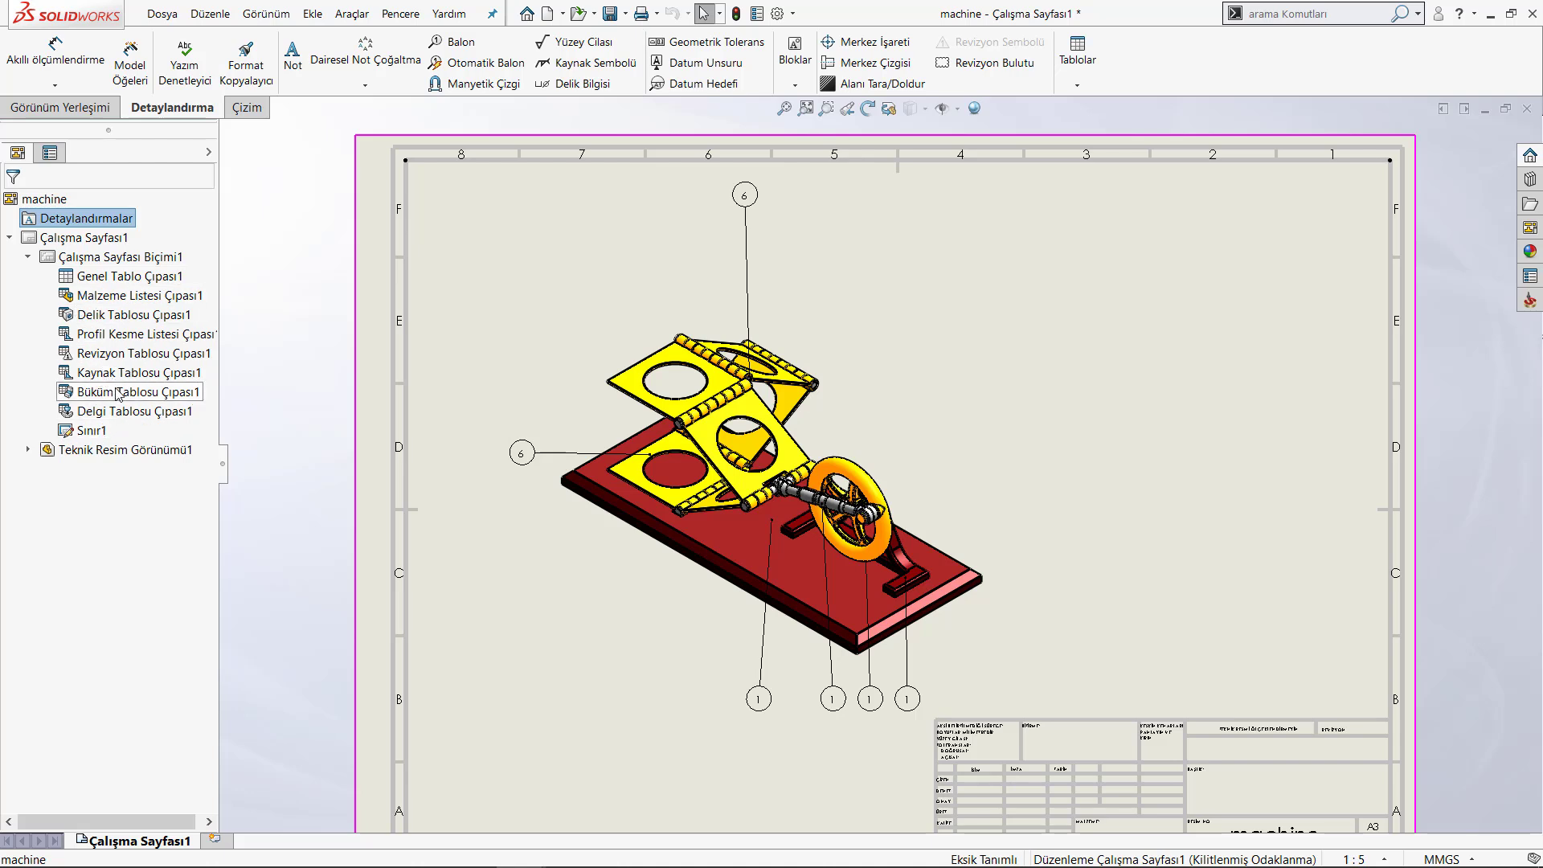
{"action": "left_click", "coordinate": [283, 330]}
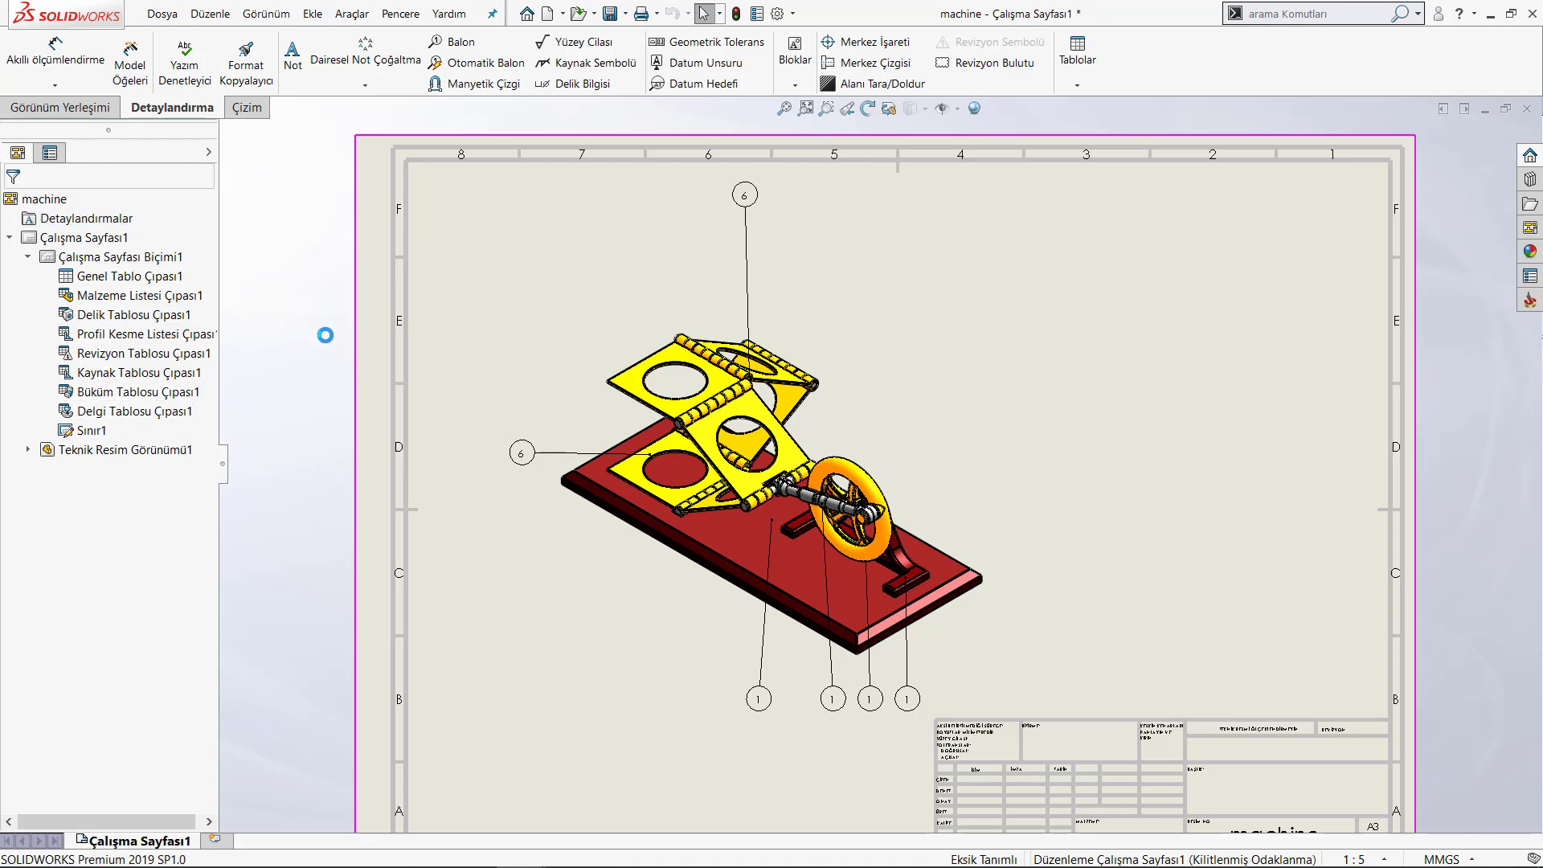
{"action": "left_click", "coordinate": [750, 334]}
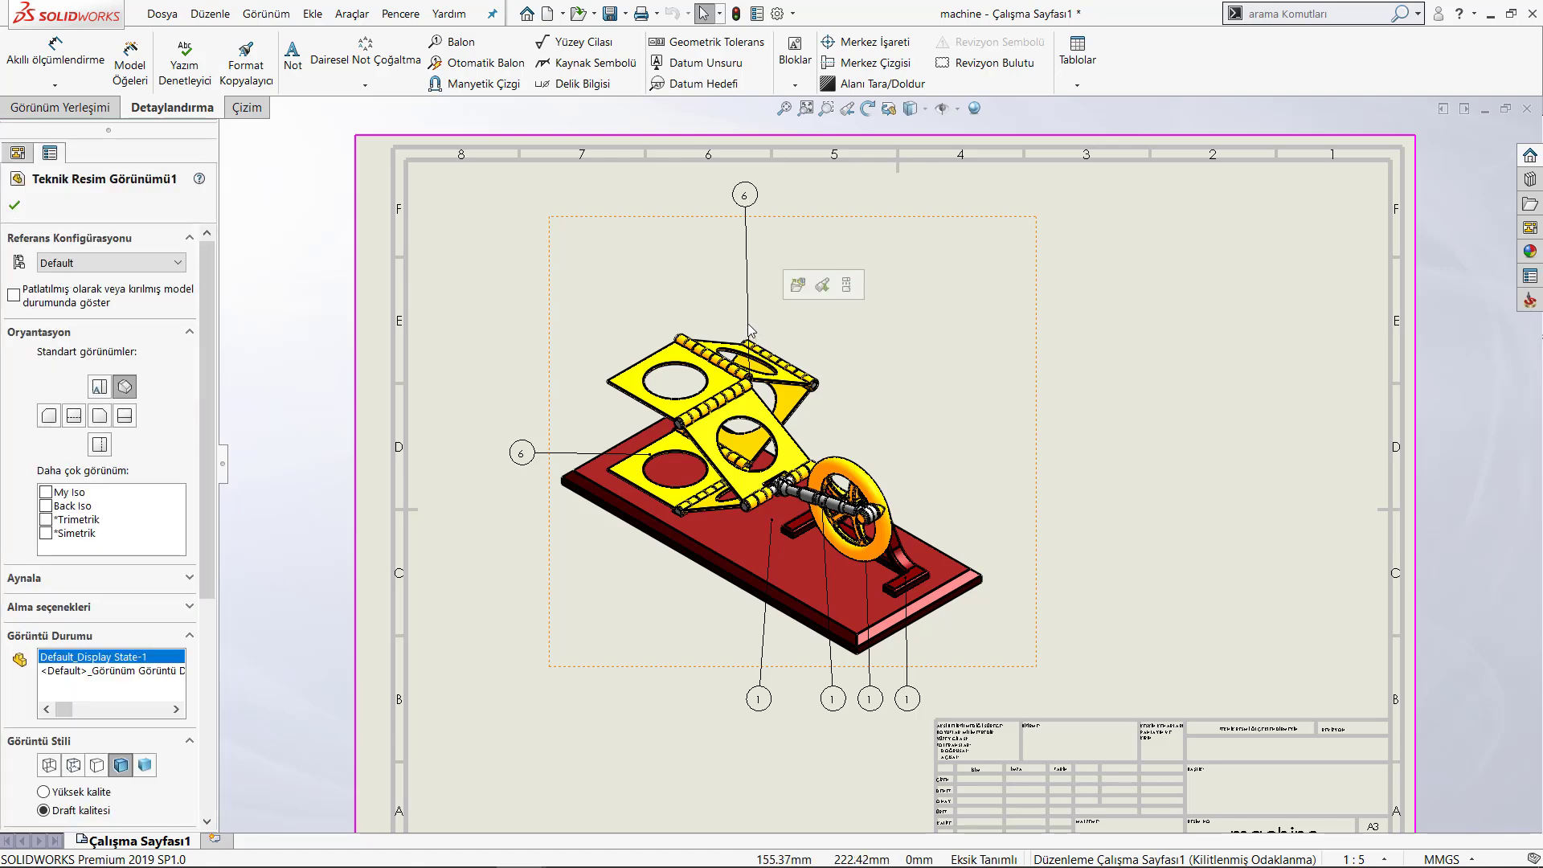
Undo the quantity balloons with Ctrl+Z, leaving only the isometric view on the zoomed-out sheet.
{"action": "key", "text": "Escape"}
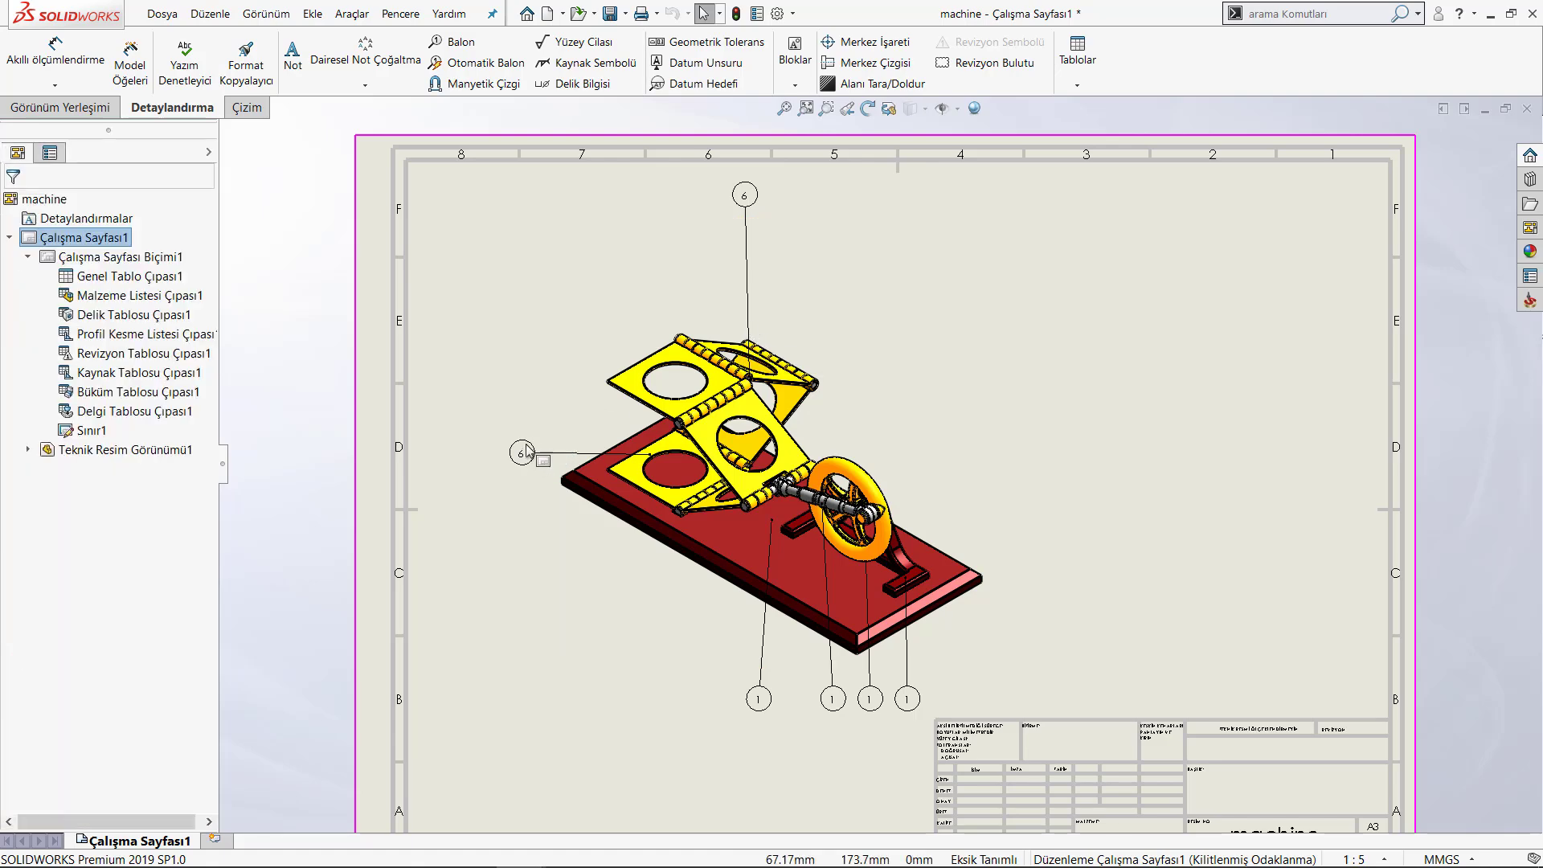
{"action": "right_click", "coordinate": [528, 448]}
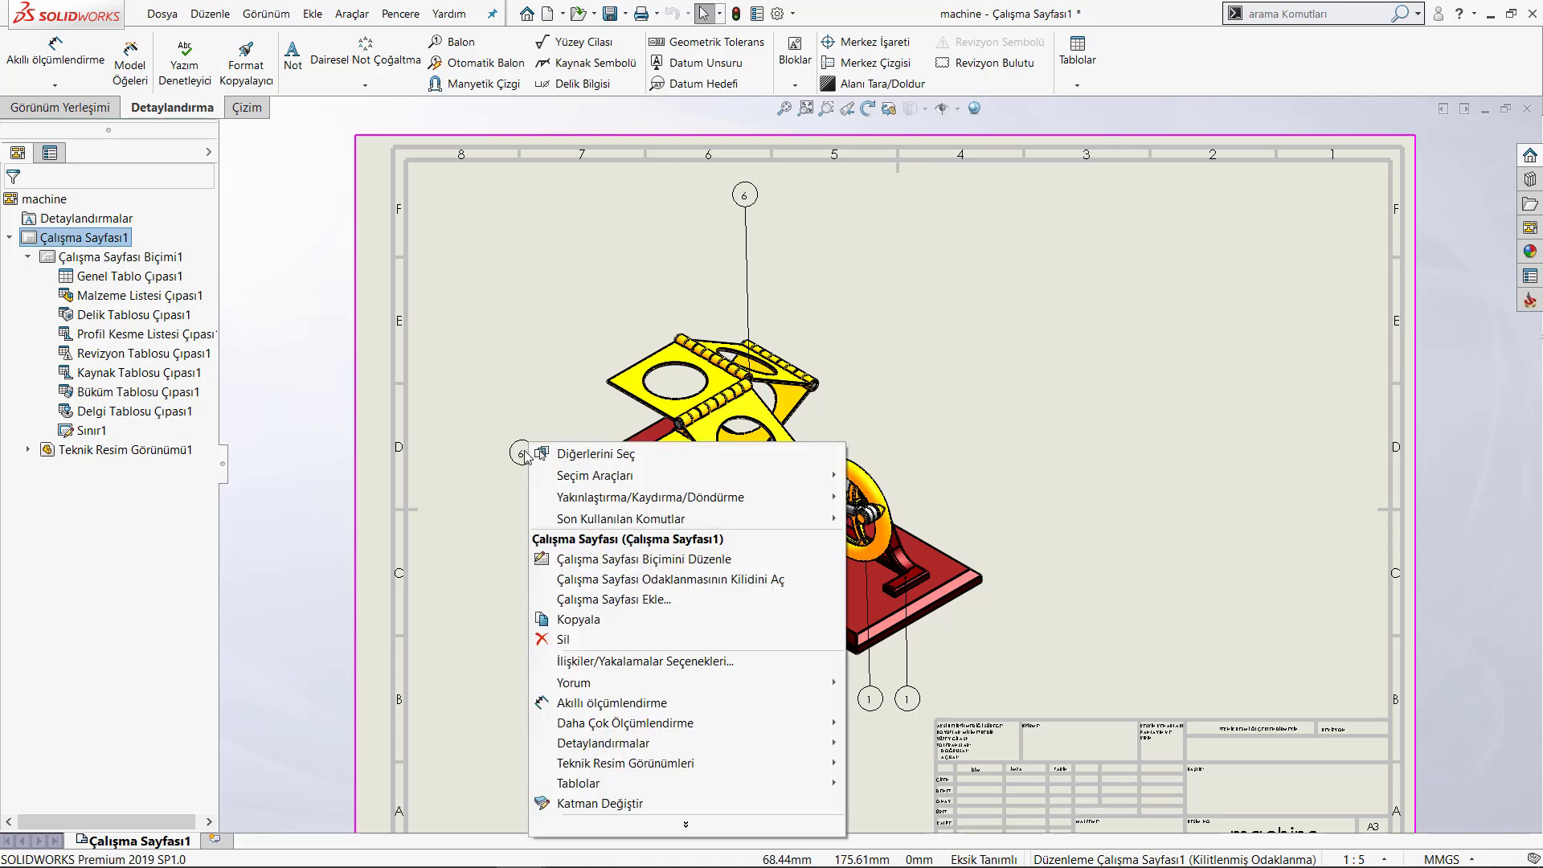
{"action": "key", "text": "Escape"}
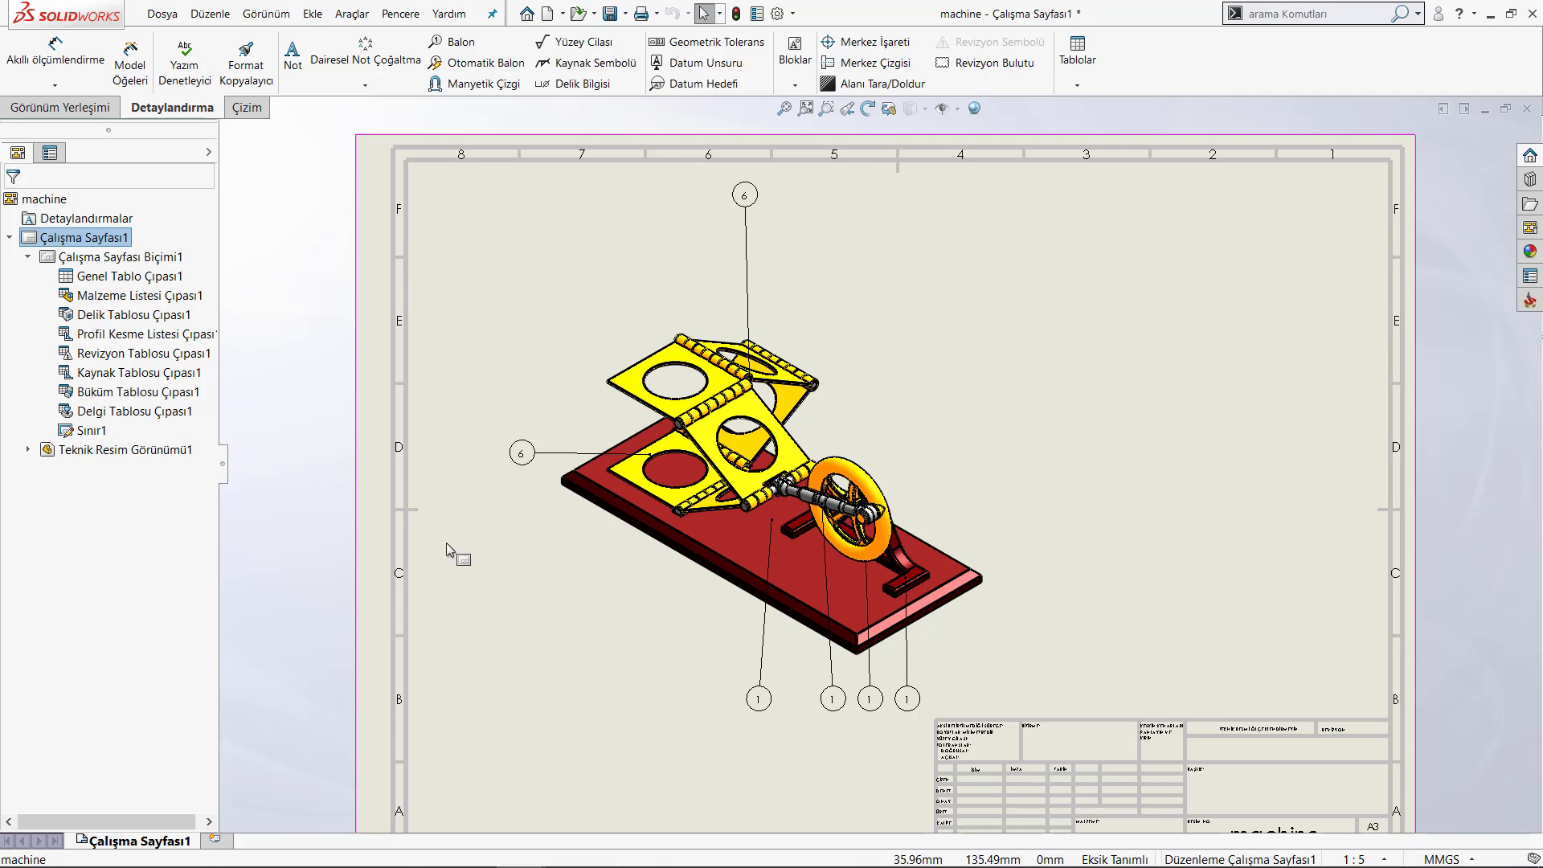
{"action": "key", "text": "ctrl+z"}
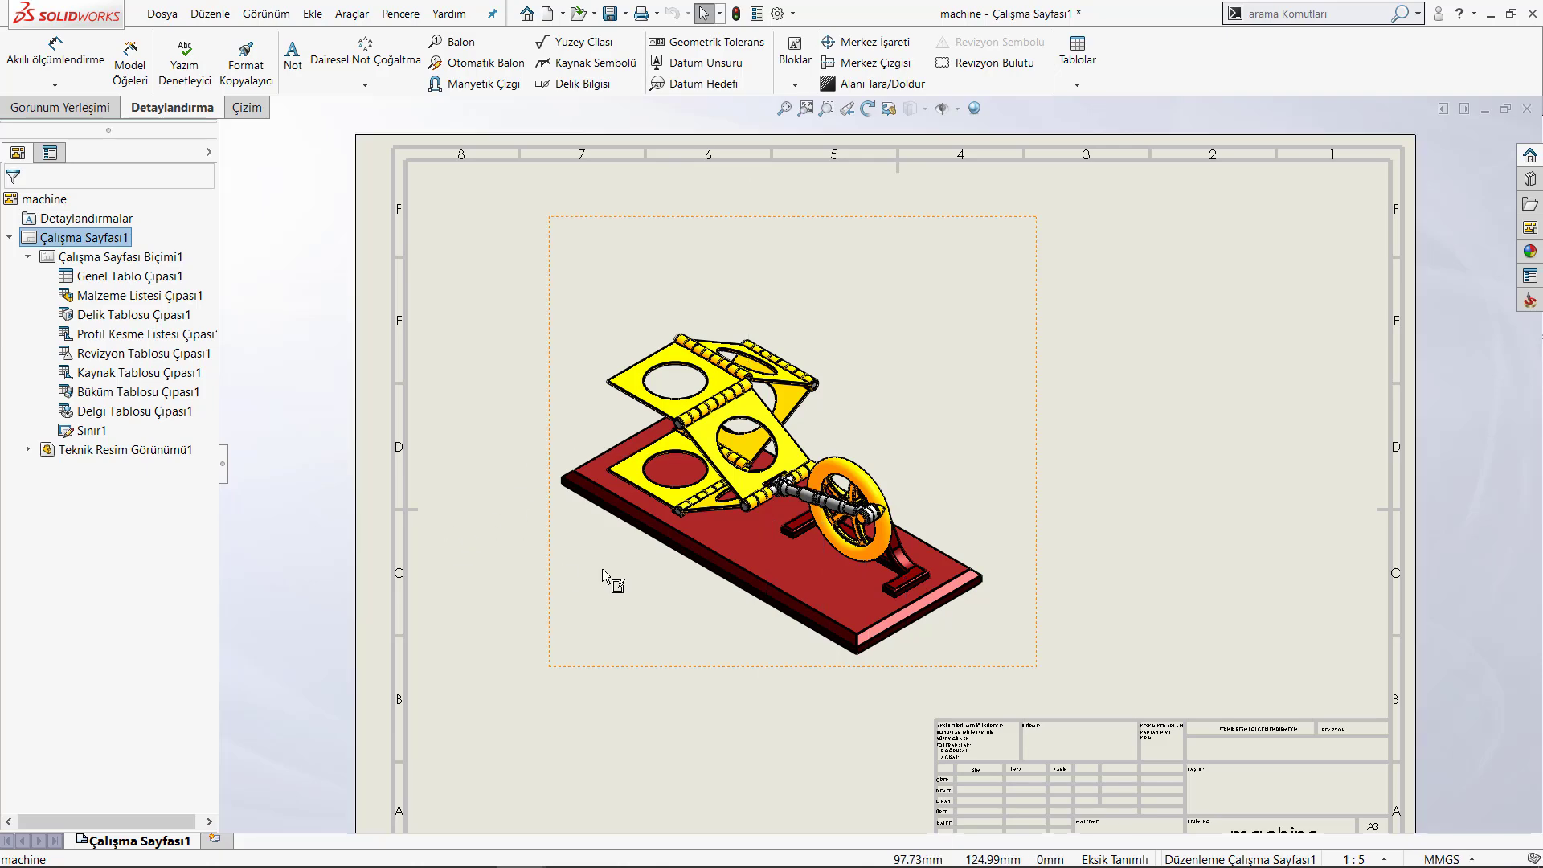
{"action": "scroll", "coordinate": [601, 568], "scroll_direction": "down", "scroll_amount": 3}
{"action": "left_click", "coordinate": [471, 405]}
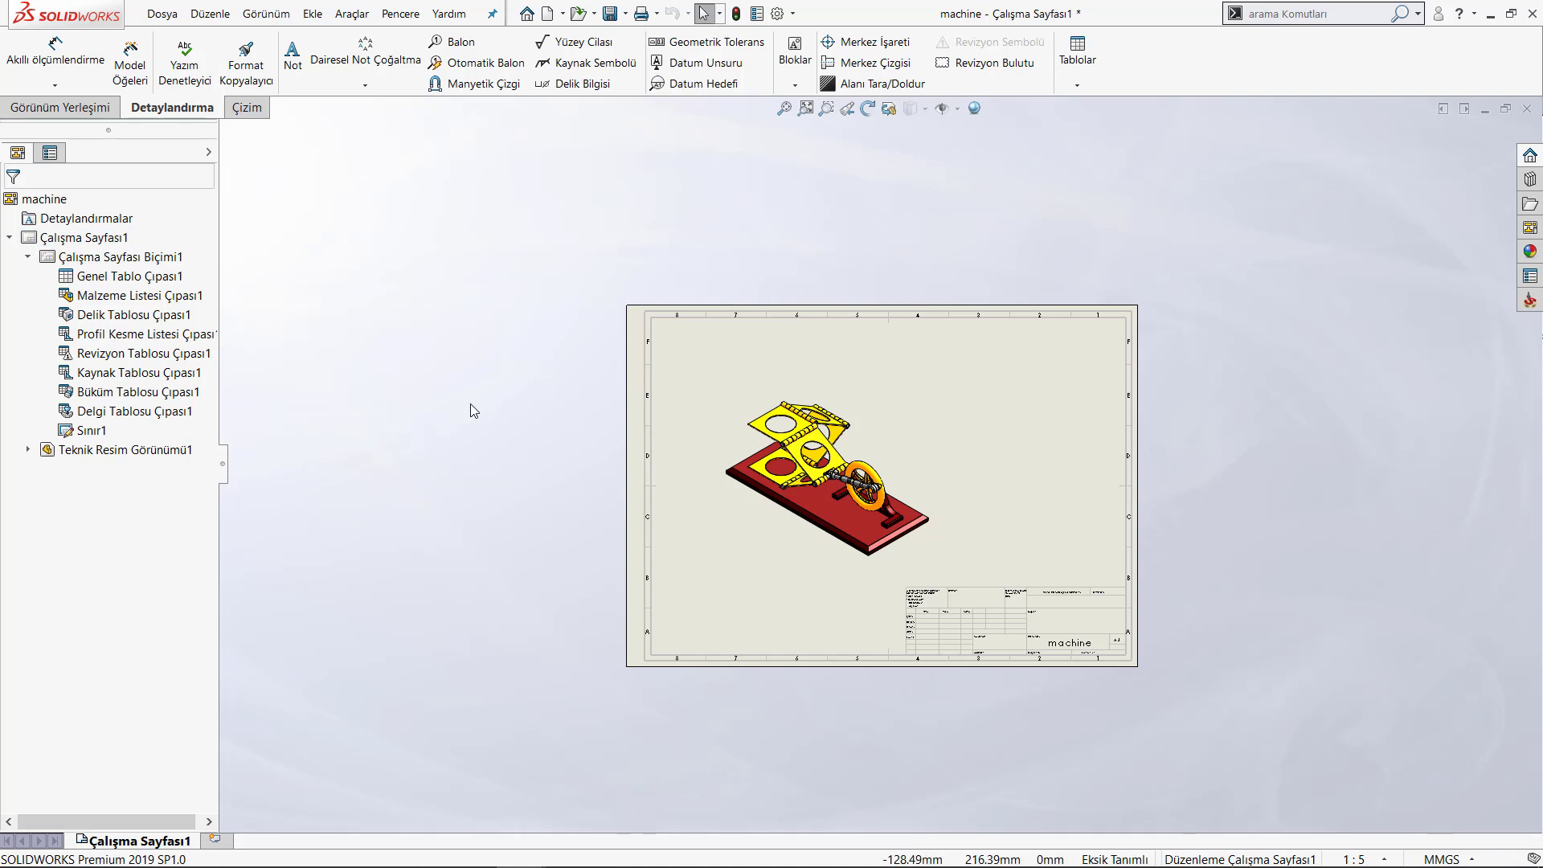
{"action": "scroll", "coordinate": [828, 493], "scroll_direction": "down", "scroll_amount": 2}
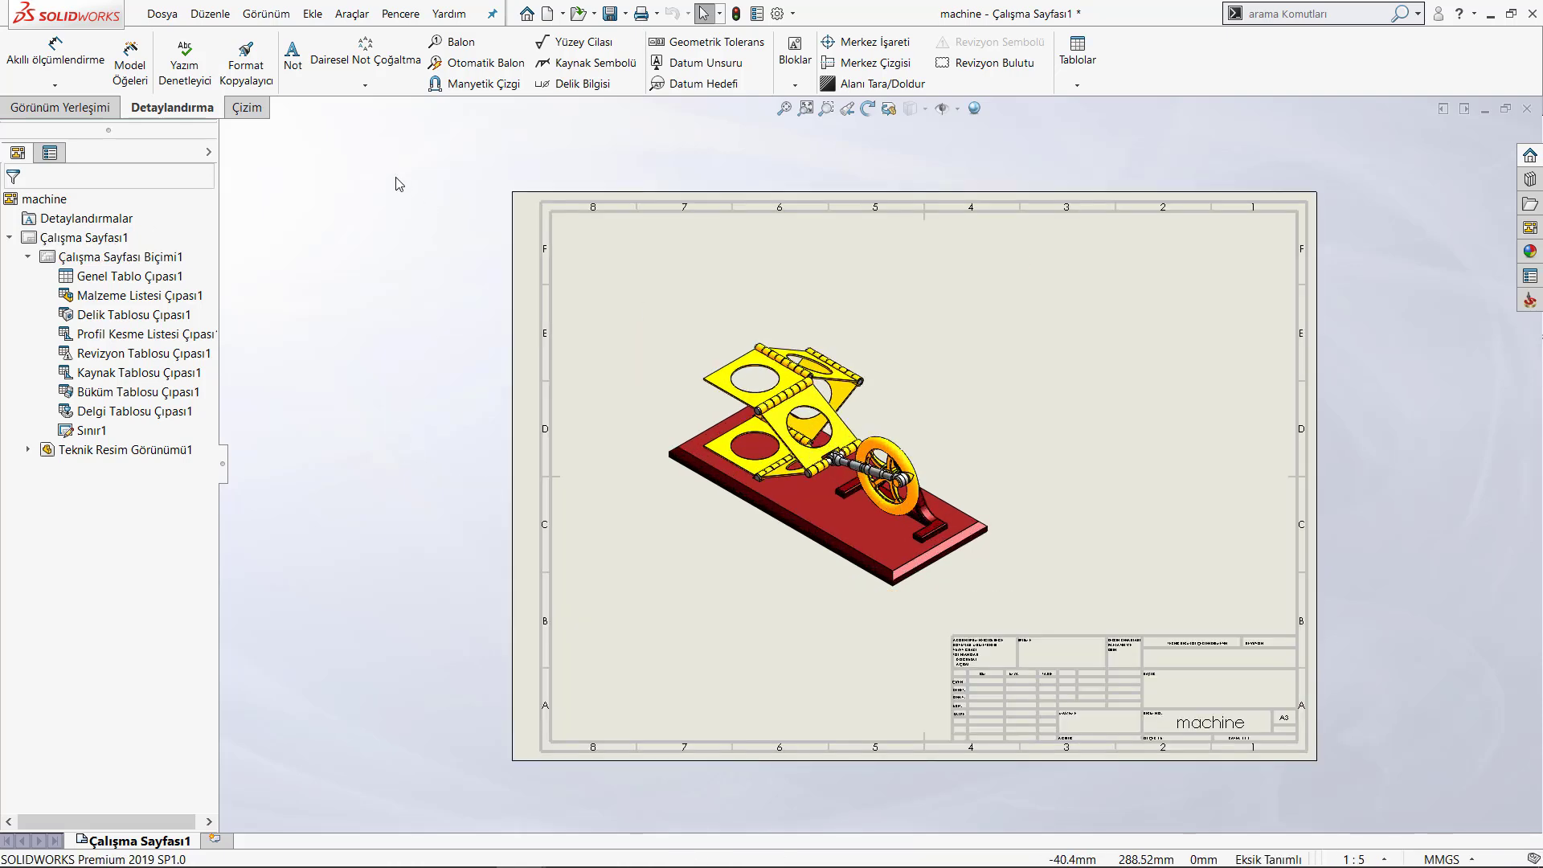
Auto-balloon the assembly view at 2-character size with Parça Numarası (Malzeme Listesi) balloon text.
{"action": "left_click", "coordinate": [470, 68]}
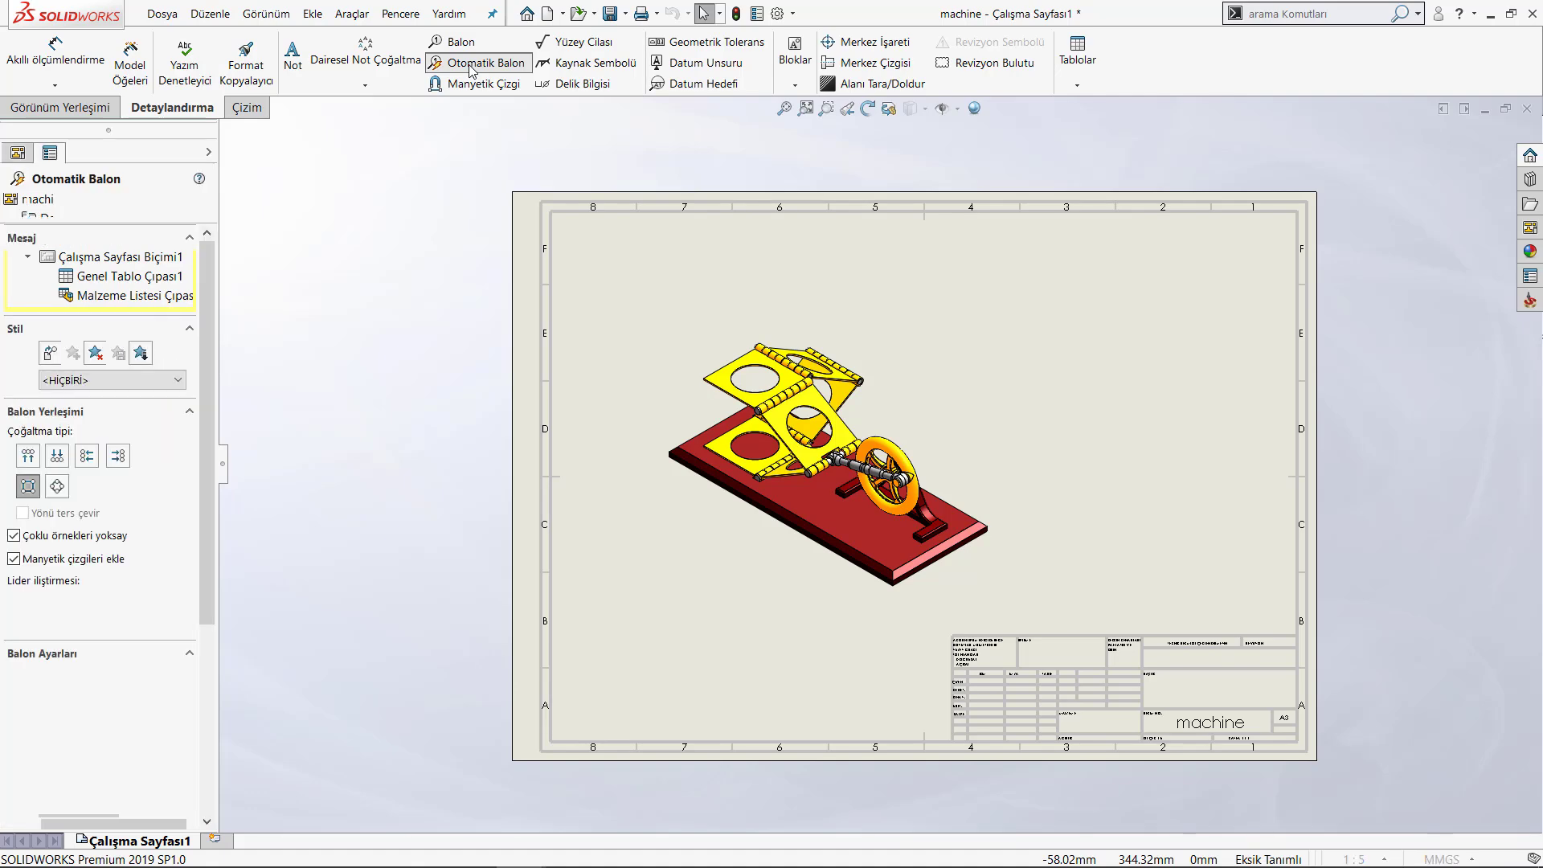
{"action": "left_click", "coordinate": [679, 482]}
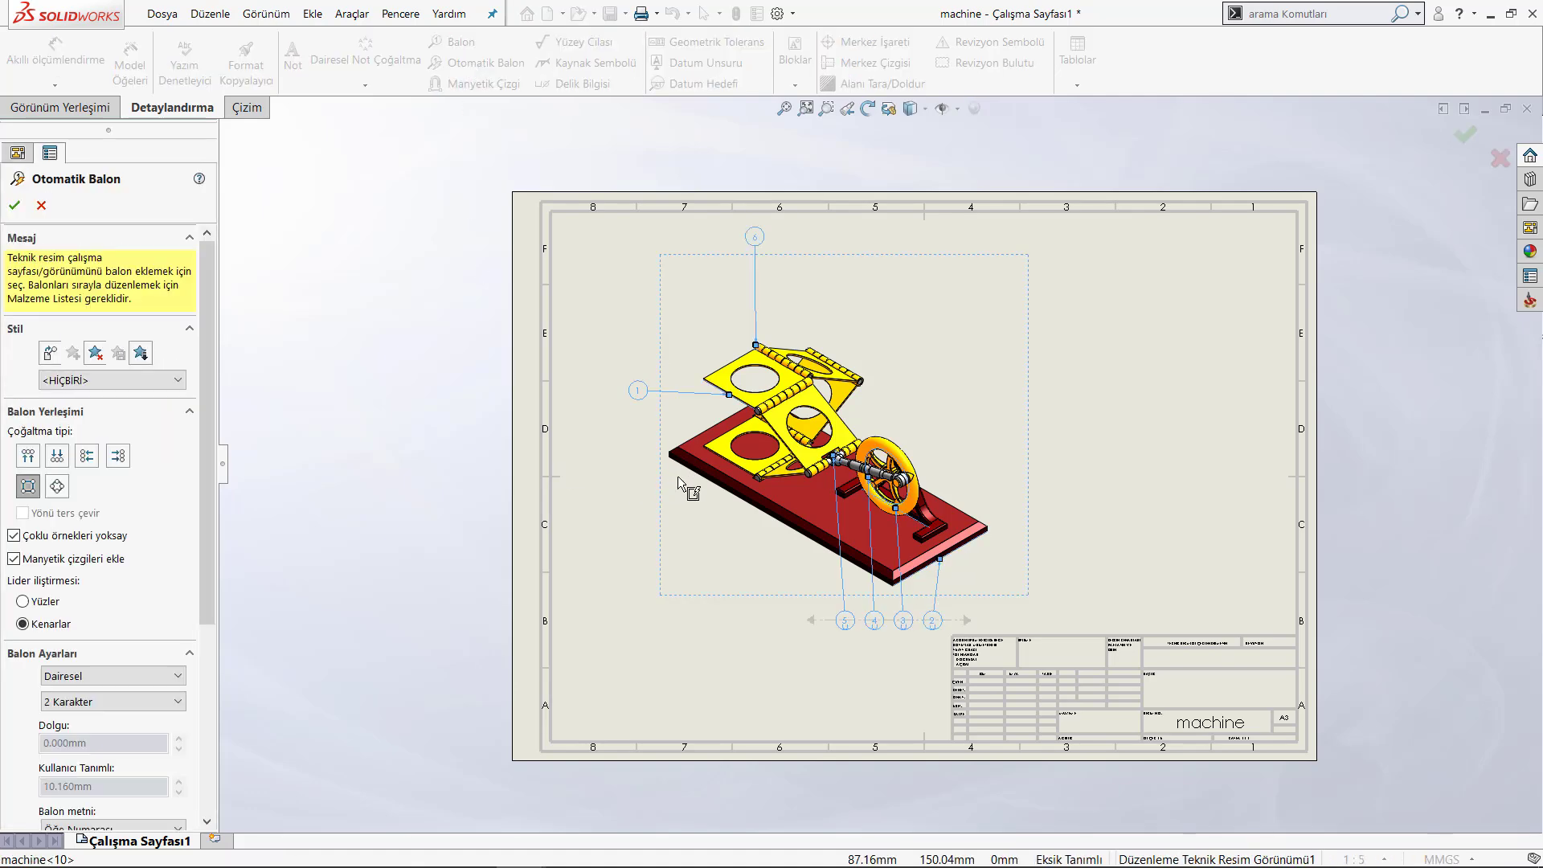
{"action": "scroll", "coordinate": [1005, 585], "scroll_direction": "down", "scroll_amount": 1}
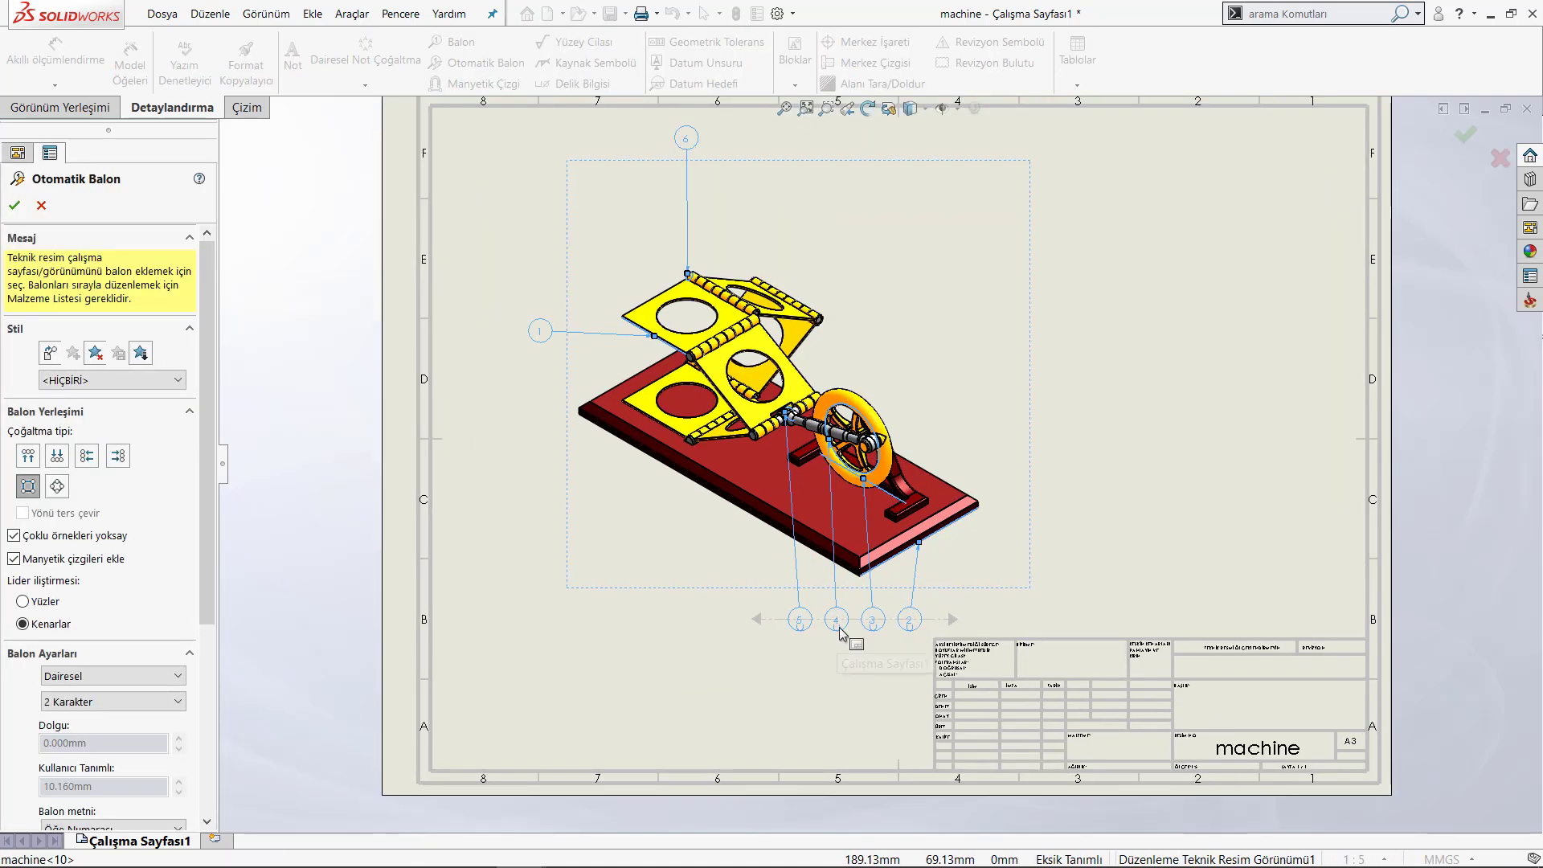
{"action": "scroll", "coordinate": [836, 642], "scroll_direction": "down", "scroll_amount": 1}
{"action": "left_click_drag", "start_coordinate": [214, 607], "coordinate": [214, 708]}
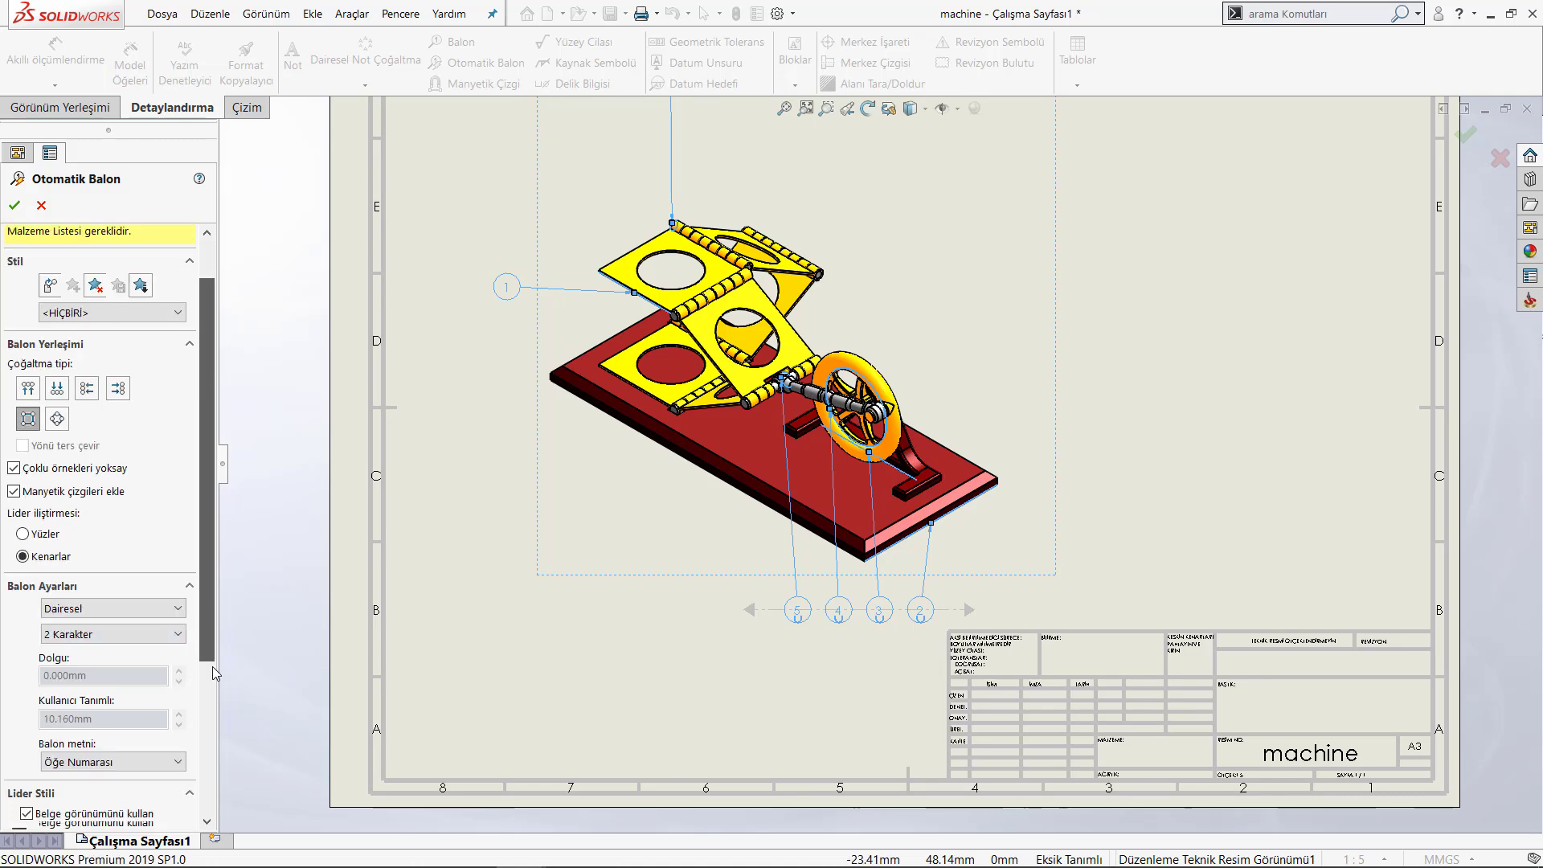
{"action": "left_click", "coordinate": [124, 541]}
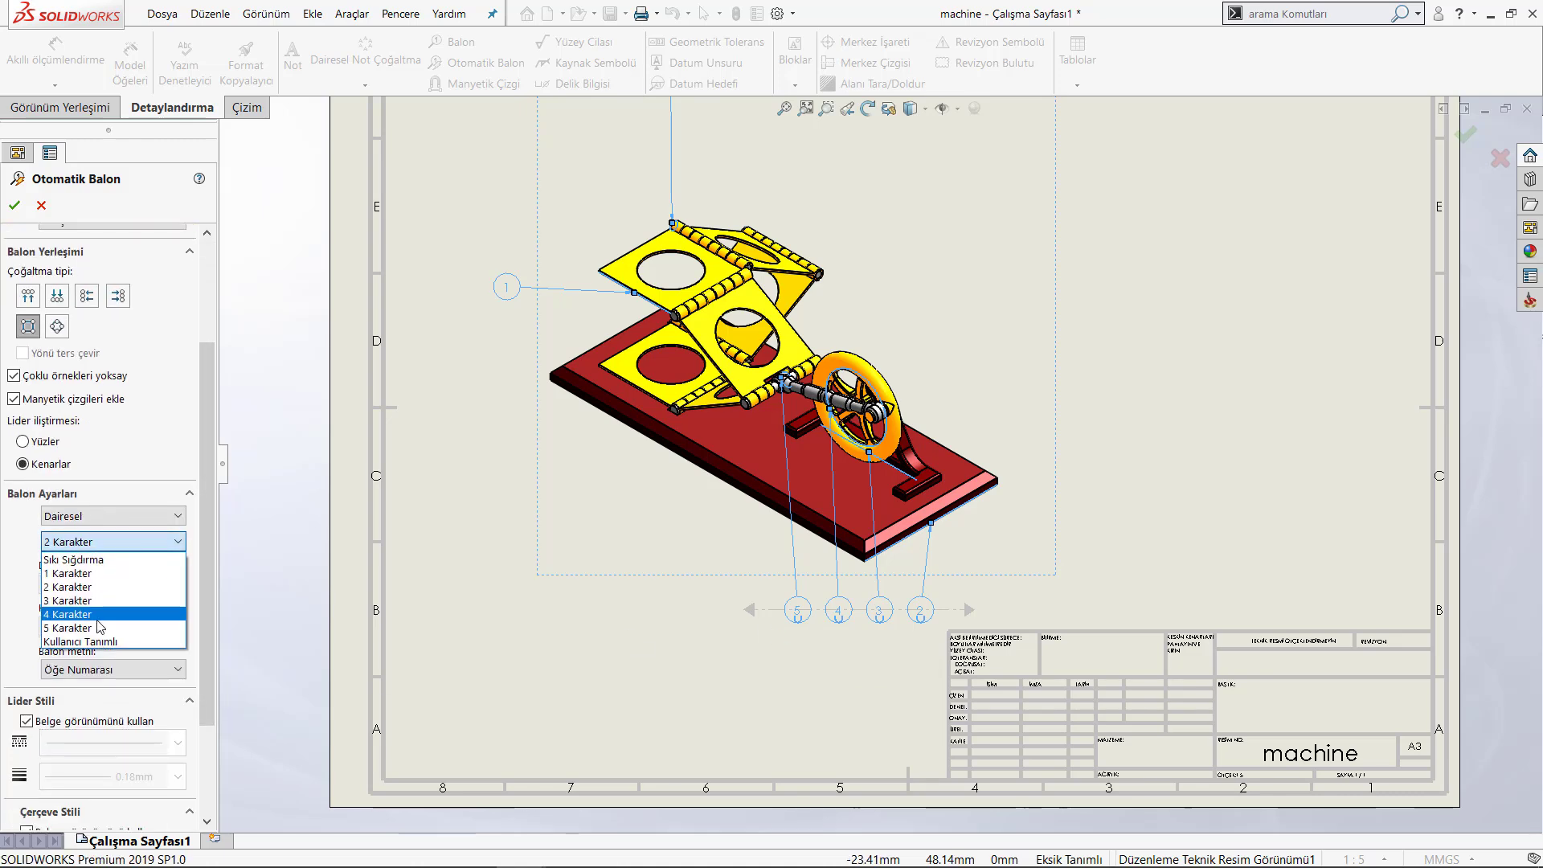
{"action": "left_click", "coordinate": [129, 541]}
{"action": "left_click", "coordinate": [121, 668]}
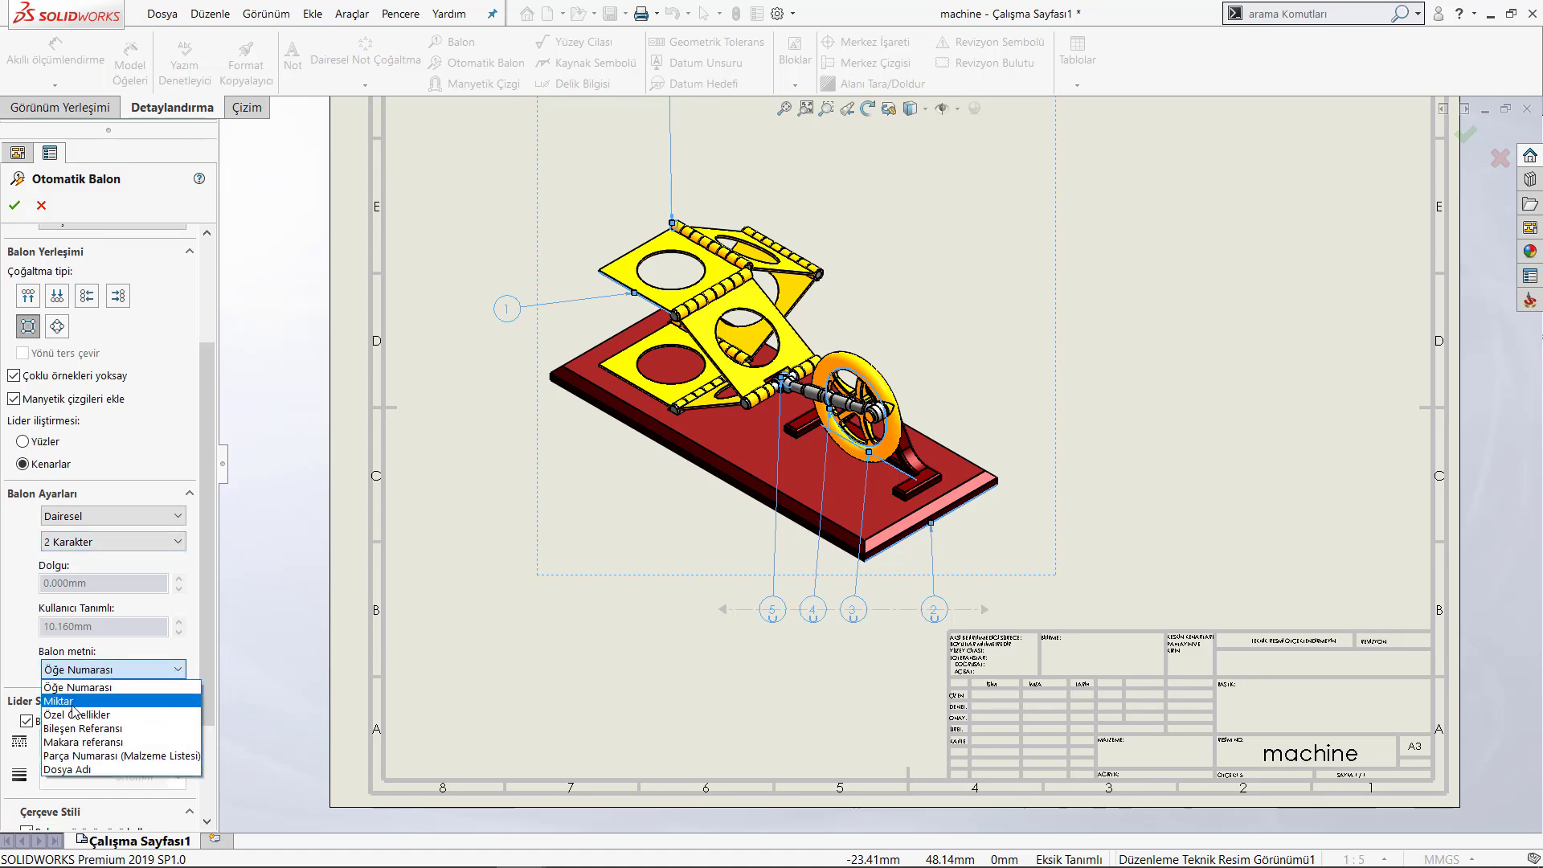
{"action": "left_click", "coordinate": [98, 757]}
Accept the part-name balloons and reposition the plates and linkage balloons up and left.
{"action": "left_click", "coordinate": [13, 205]}
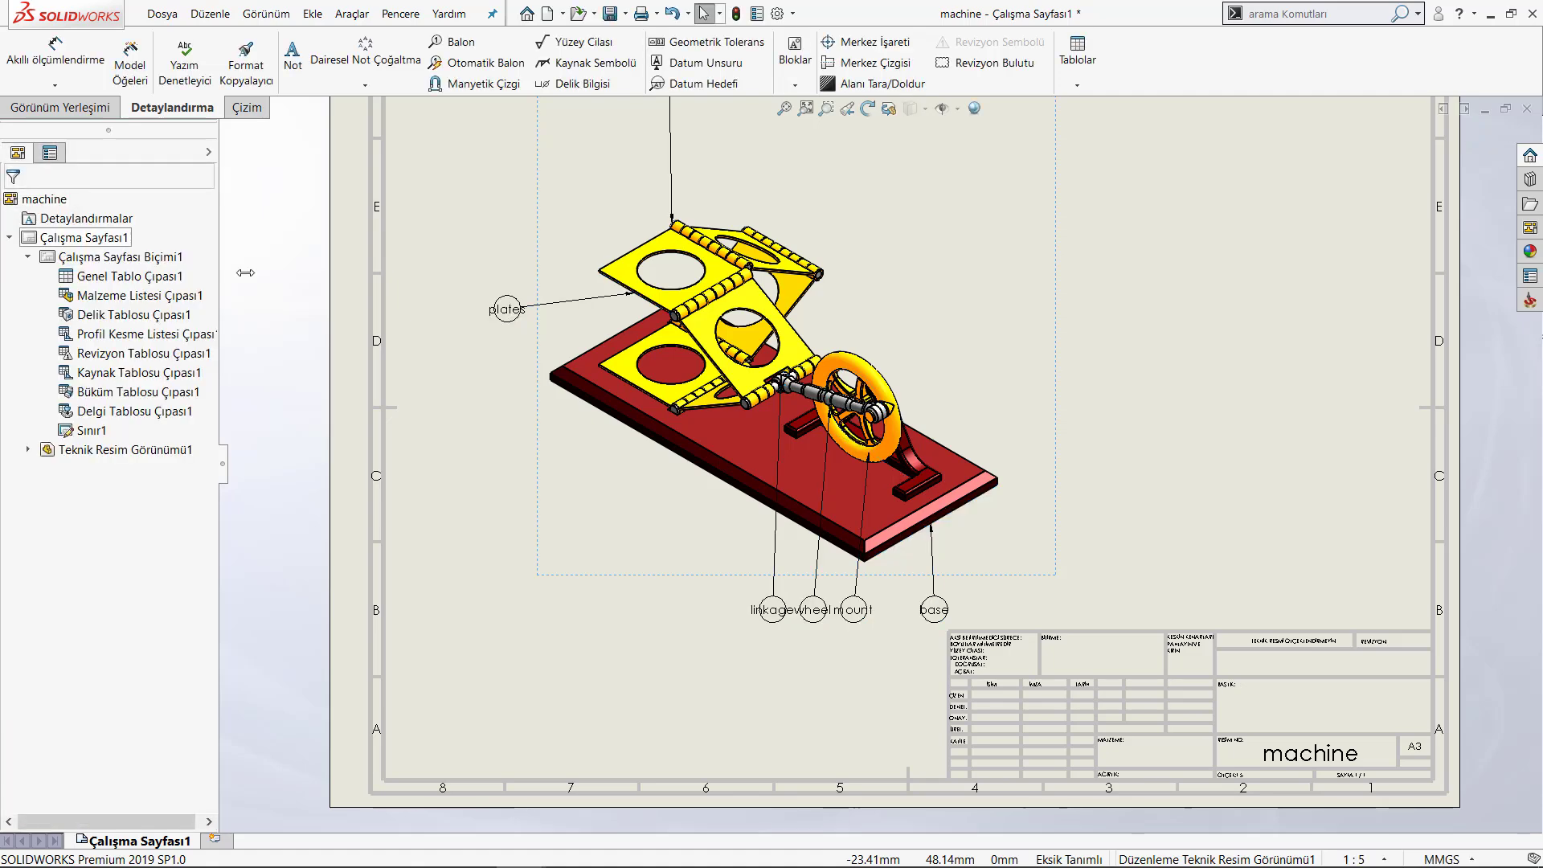
{"action": "scroll", "coordinate": [582, 350], "scroll_direction": "down", "scroll_amount": 2}
{"action": "scroll", "coordinate": [645, 372], "scroll_direction": "down", "scroll_amount": 1}
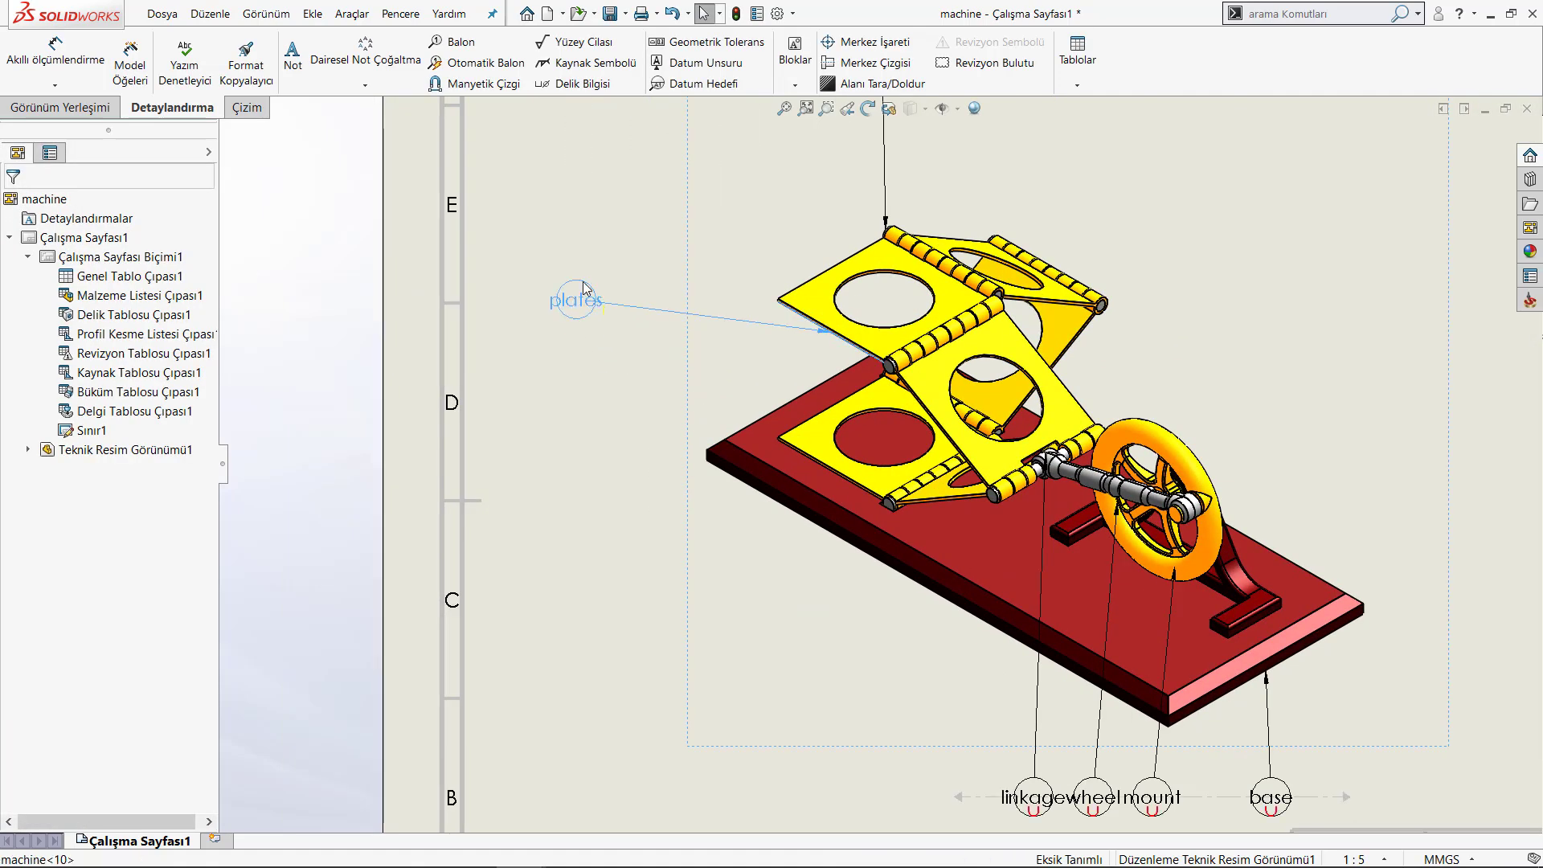
{"action": "left_click_drag", "start_coordinate": [657, 364], "coordinate": [589, 261]}
{"action": "left_click_drag", "start_coordinate": [831, 328], "coordinate": [803, 518]}
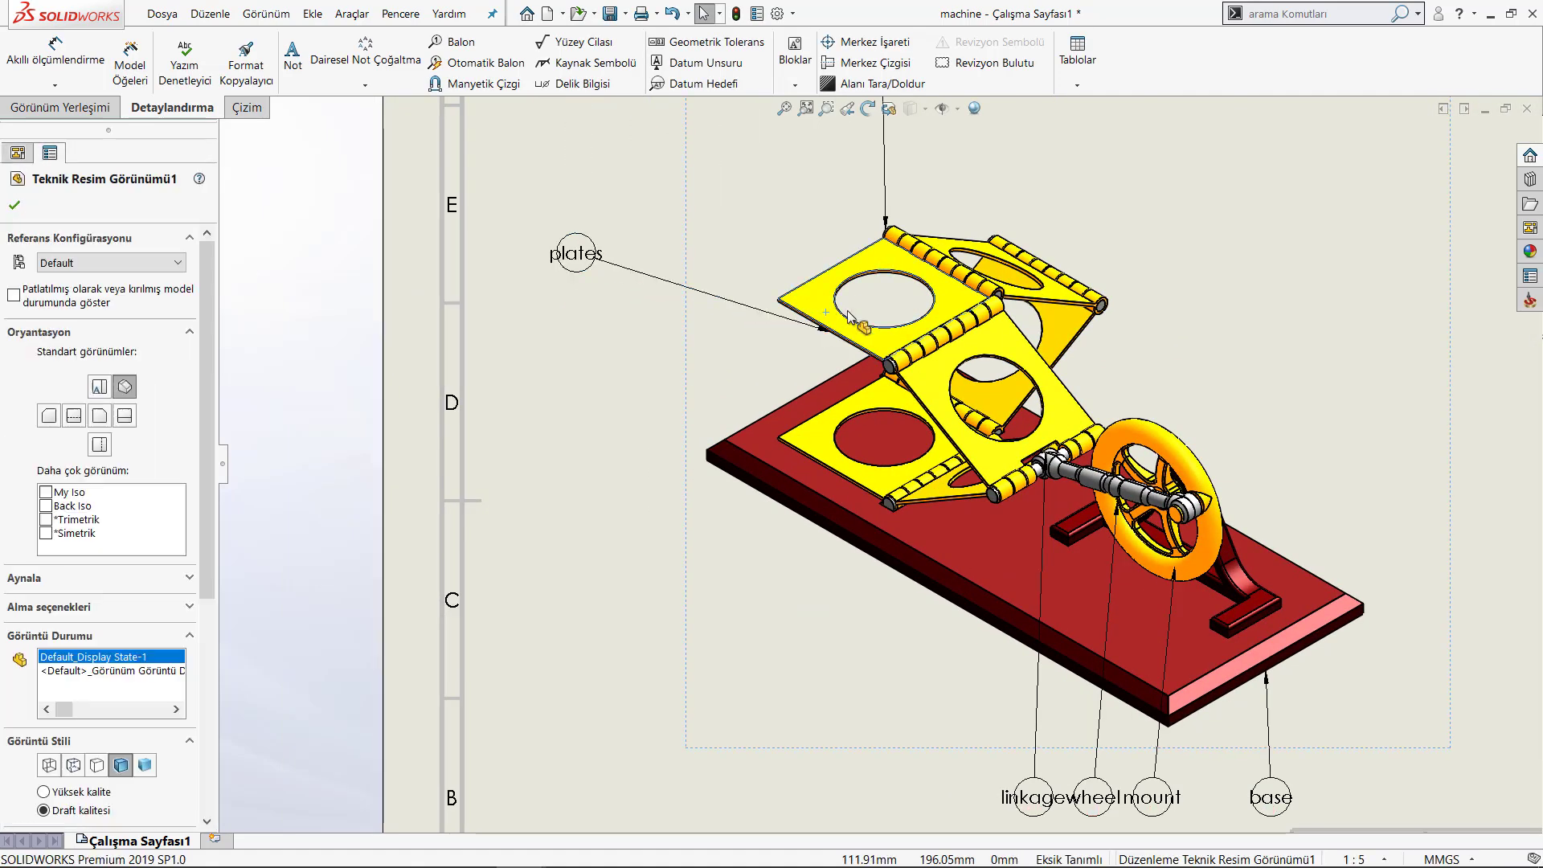
{"action": "scroll", "coordinate": [803, 518], "scroll_direction": "up", "scroll_amount": 3}
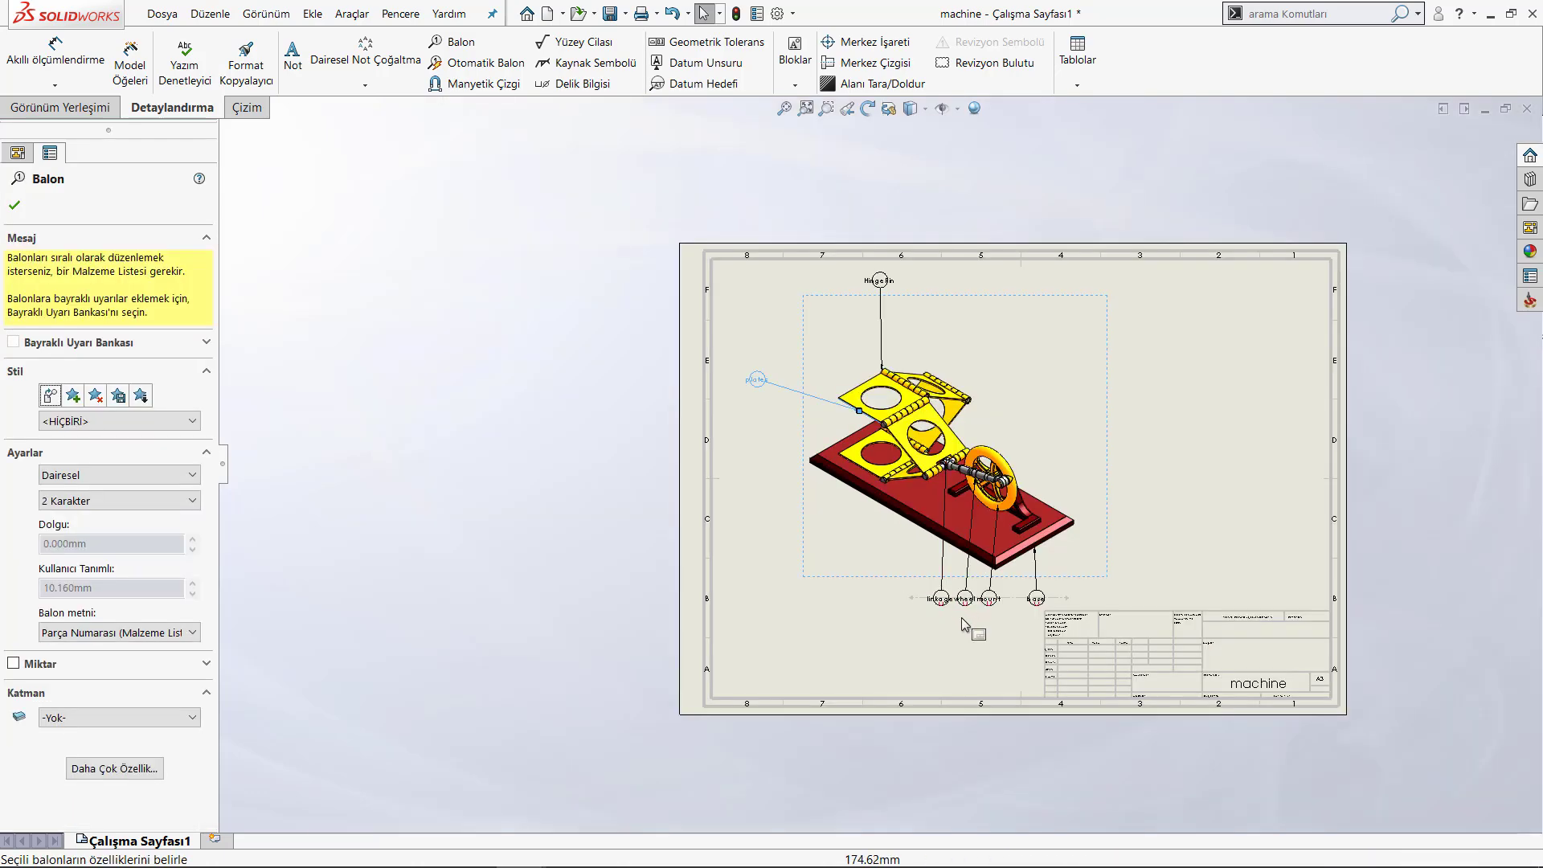
{"action": "scroll", "coordinate": [961, 617], "scroll_direction": "down", "scroll_amount": 2}
{"action": "mouse_move", "coordinate": [895, 553]}
{"action": "left_mouse_down"}
{"action": "mouse_move", "coordinate": [868, 585]}
{"action": "mouse_move", "coordinate": [739, 550]}
{"action": "mouse_move", "coordinate": [748, 569]}
{"action": "left_mouse_up"}
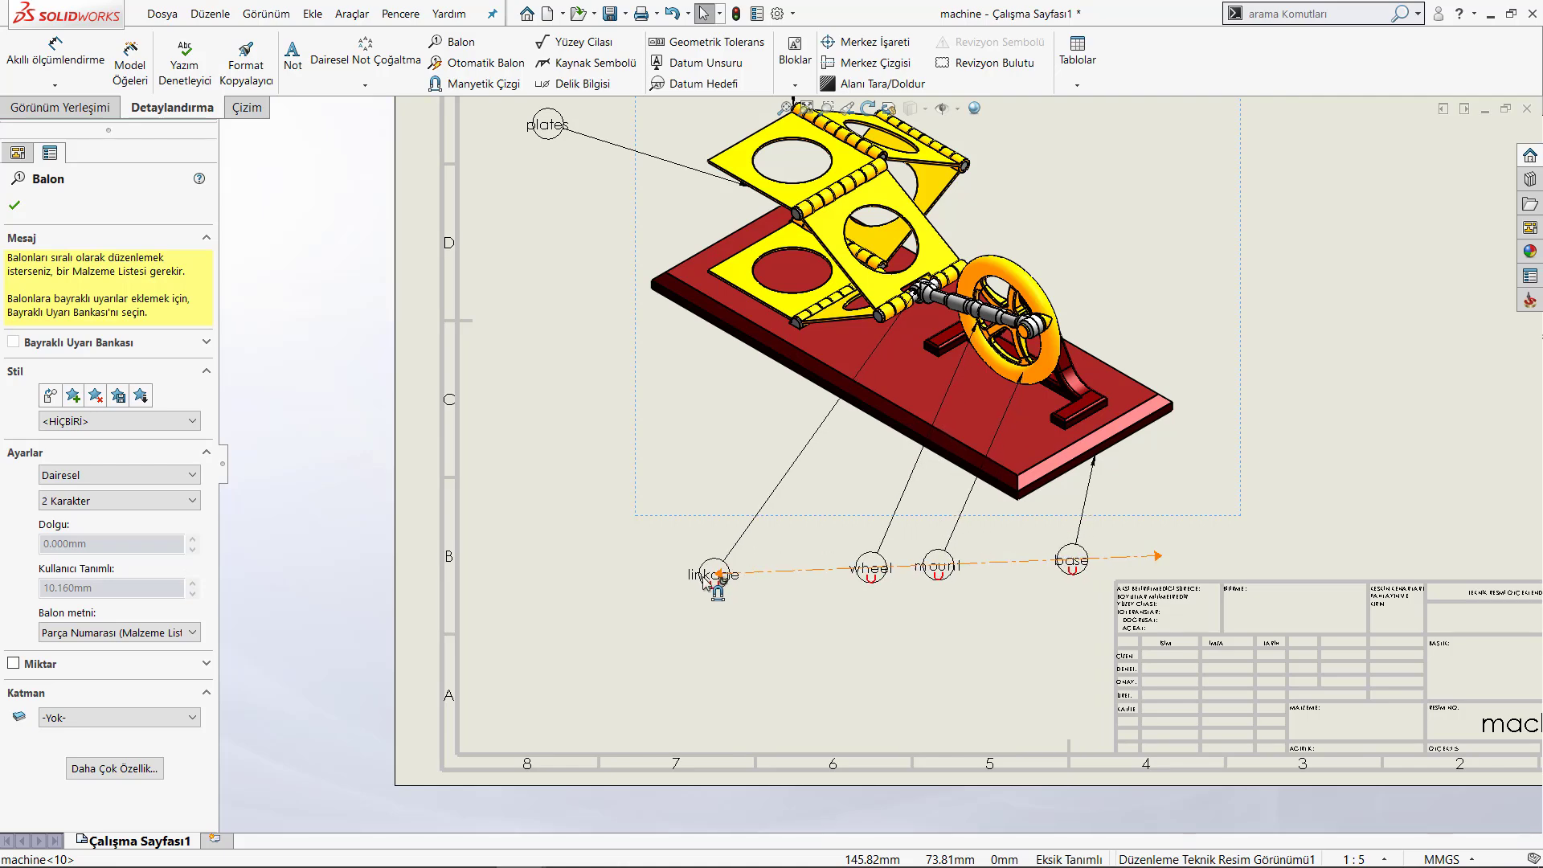
{"action": "left_click", "coordinate": [797, 657]}
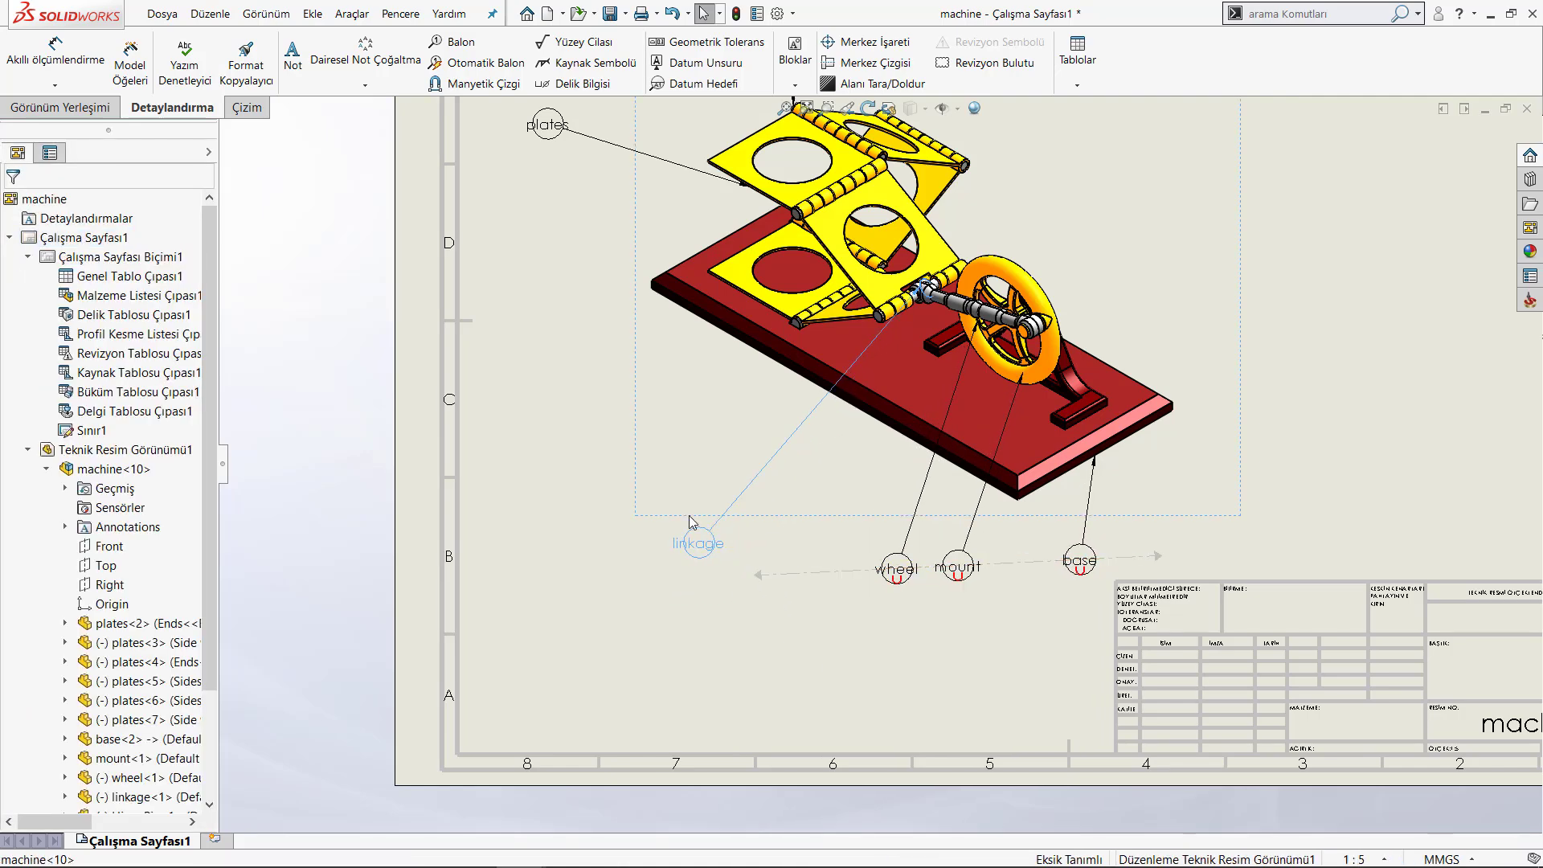
{"action": "left_click_drag", "start_coordinate": [753, 554], "coordinate": [630, 477]}
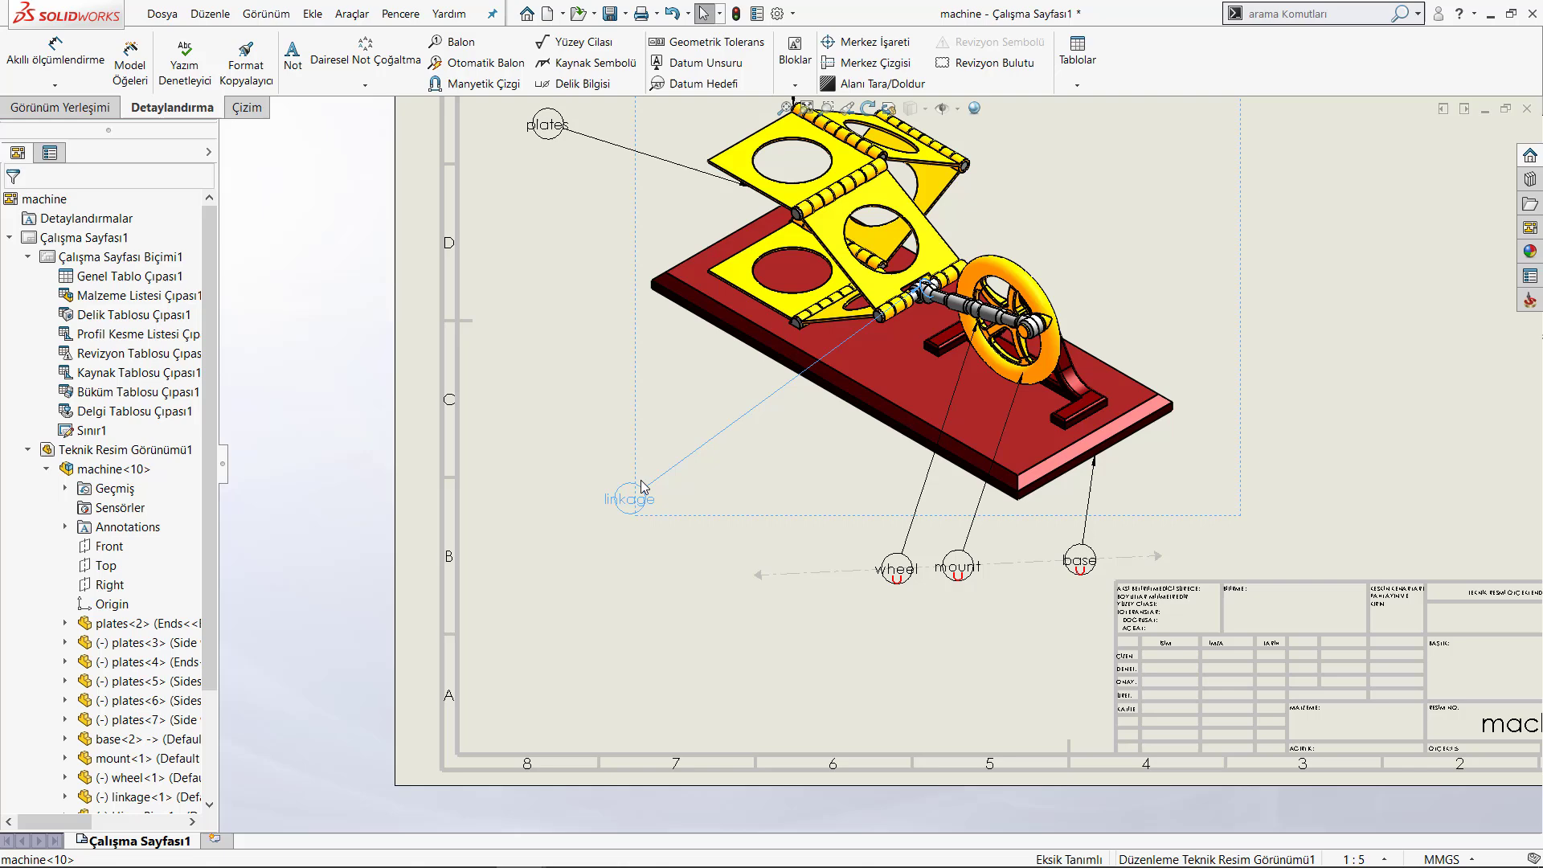
Level and extend the magnetic line so the mount, base and wheel balloons sit in one row.
{"action": "left_click", "coordinate": [816, 571]}
{"action": "left_click_drag", "start_coordinate": [760, 575], "coordinate": [784, 556]}
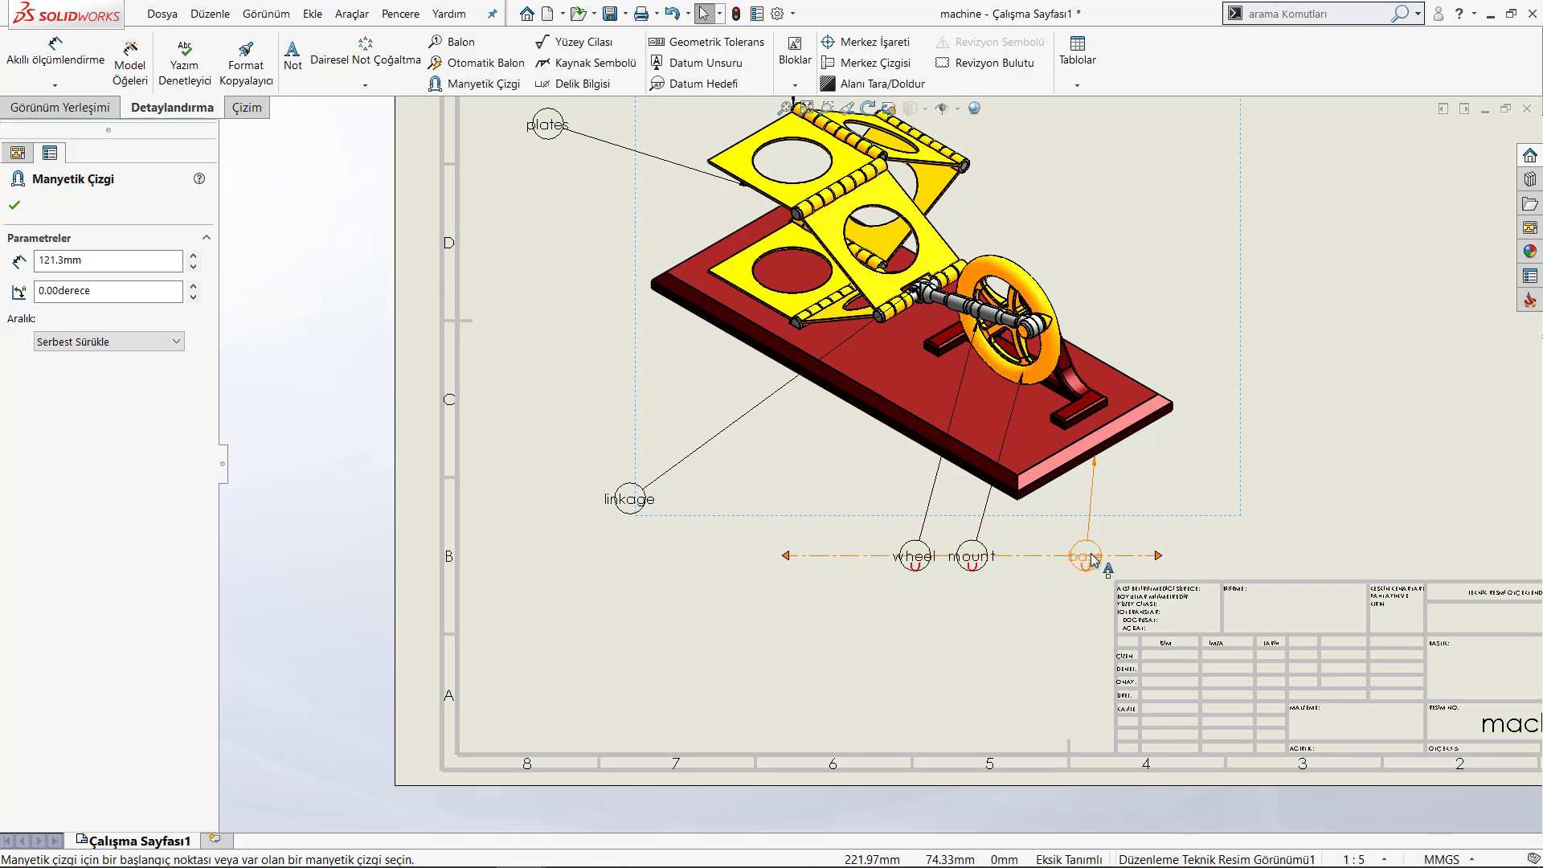
{"action": "mouse_move", "coordinate": [973, 559]}
{"action": "left_mouse_down"}
{"action": "mouse_move", "coordinate": [1042, 562]}
{"action": "mouse_move", "coordinate": [832, 484]}
{"action": "left_mouse_up"}
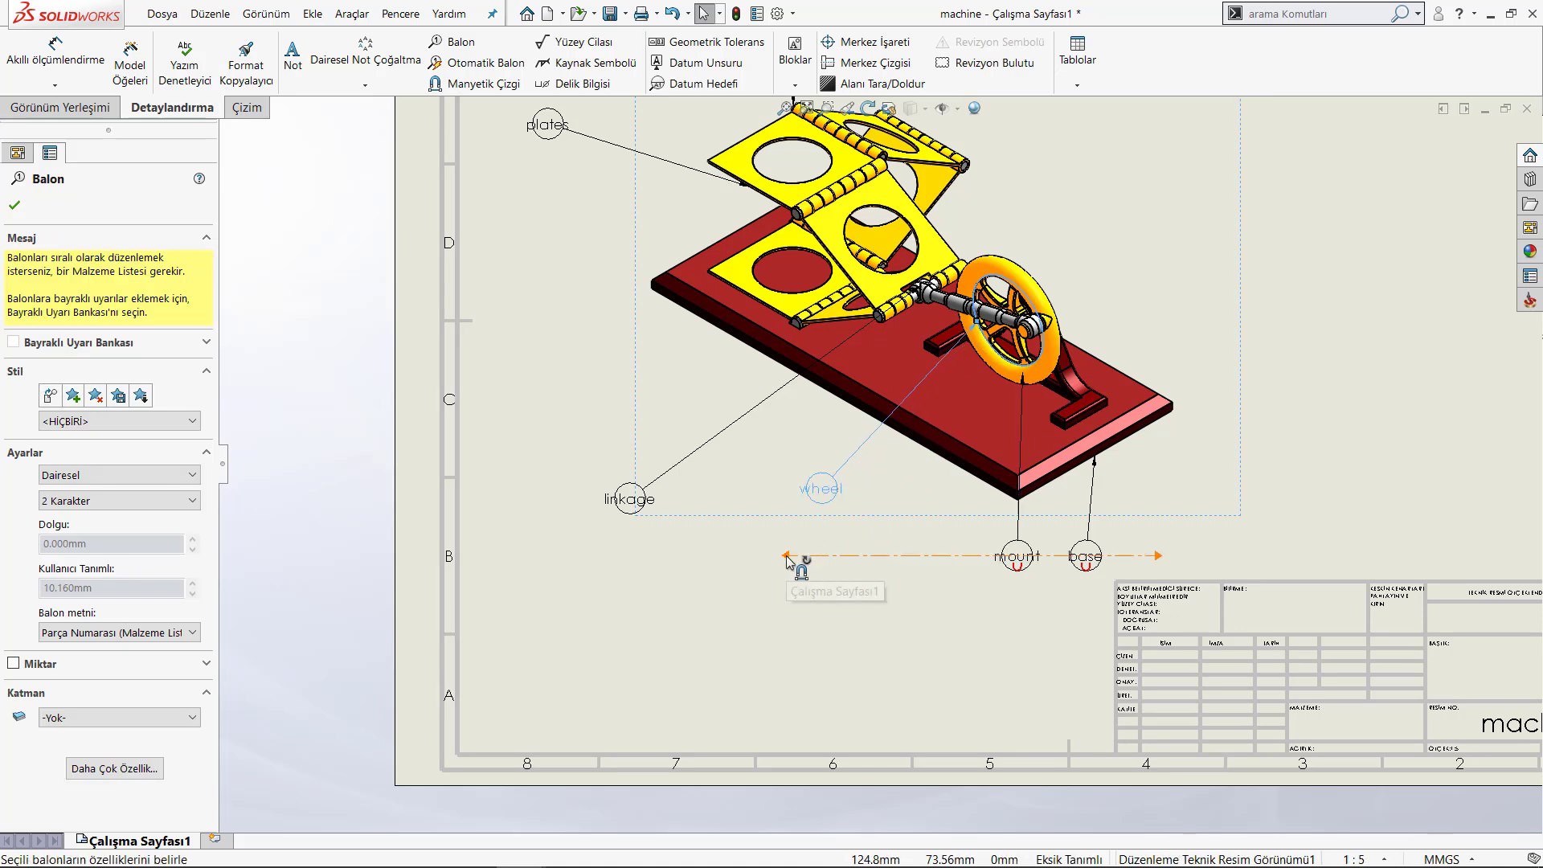
{"action": "mouse_move", "coordinate": [791, 556]}
{"action": "left_mouse_down"}
{"action": "mouse_move", "coordinate": [936, 581]}
{"action": "mouse_move", "coordinate": [821, 632]}
{"action": "mouse_move", "coordinate": [867, 592]}
{"action": "left_mouse_up"}
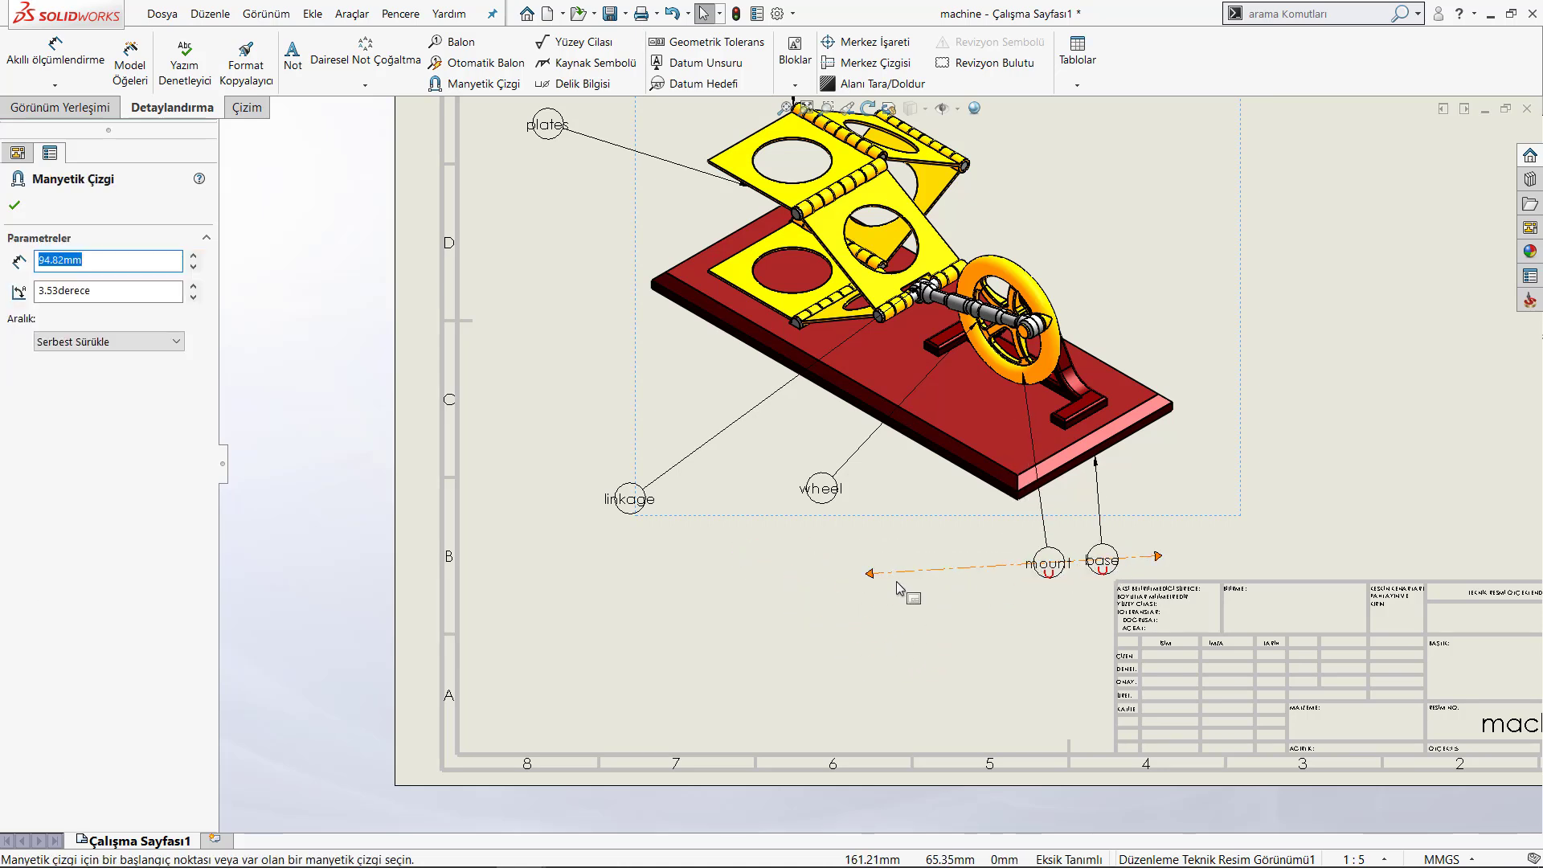
{"action": "mouse_move", "coordinate": [870, 572]}
{"action": "left_mouse_down"}
{"action": "mouse_move", "coordinate": [845, 646]}
{"action": "mouse_move", "coordinate": [1265, 675]}
{"action": "mouse_move", "coordinate": [1280, 408]}
{"action": "mouse_move", "coordinate": [997, 535]}
{"action": "mouse_move", "coordinate": [1184, 669]}
{"action": "mouse_move", "coordinate": [1019, 575]}
{"action": "left_mouse_up"}
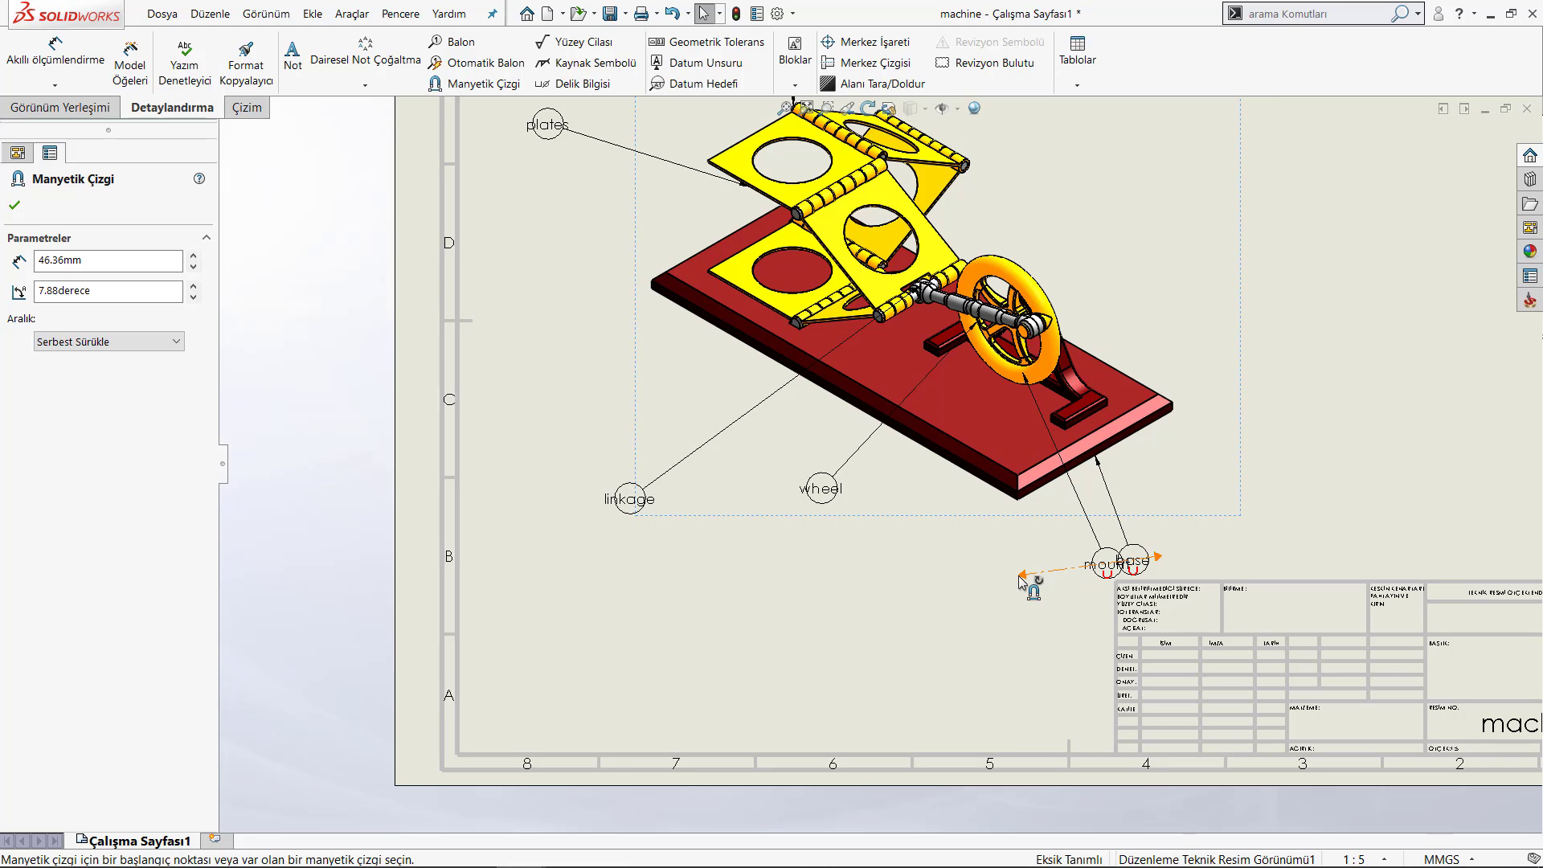
{"action": "mouse_move", "coordinate": [1018, 575]}
{"action": "left_mouse_down"}
{"action": "mouse_move", "coordinate": [836, 497]}
{"action": "mouse_move", "coordinate": [630, 492]}
{"action": "mouse_move", "coordinate": [613, 503]}
{"action": "mouse_move", "coordinate": [613, 613]}
{"action": "mouse_move", "coordinate": [819, 586]}
{"action": "mouse_move", "coordinate": [813, 556]}
{"action": "mouse_move", "coordinate": [889, 553]}
{"action": "left_mouse_up"}
{"action": "key", "text": "Escape"}
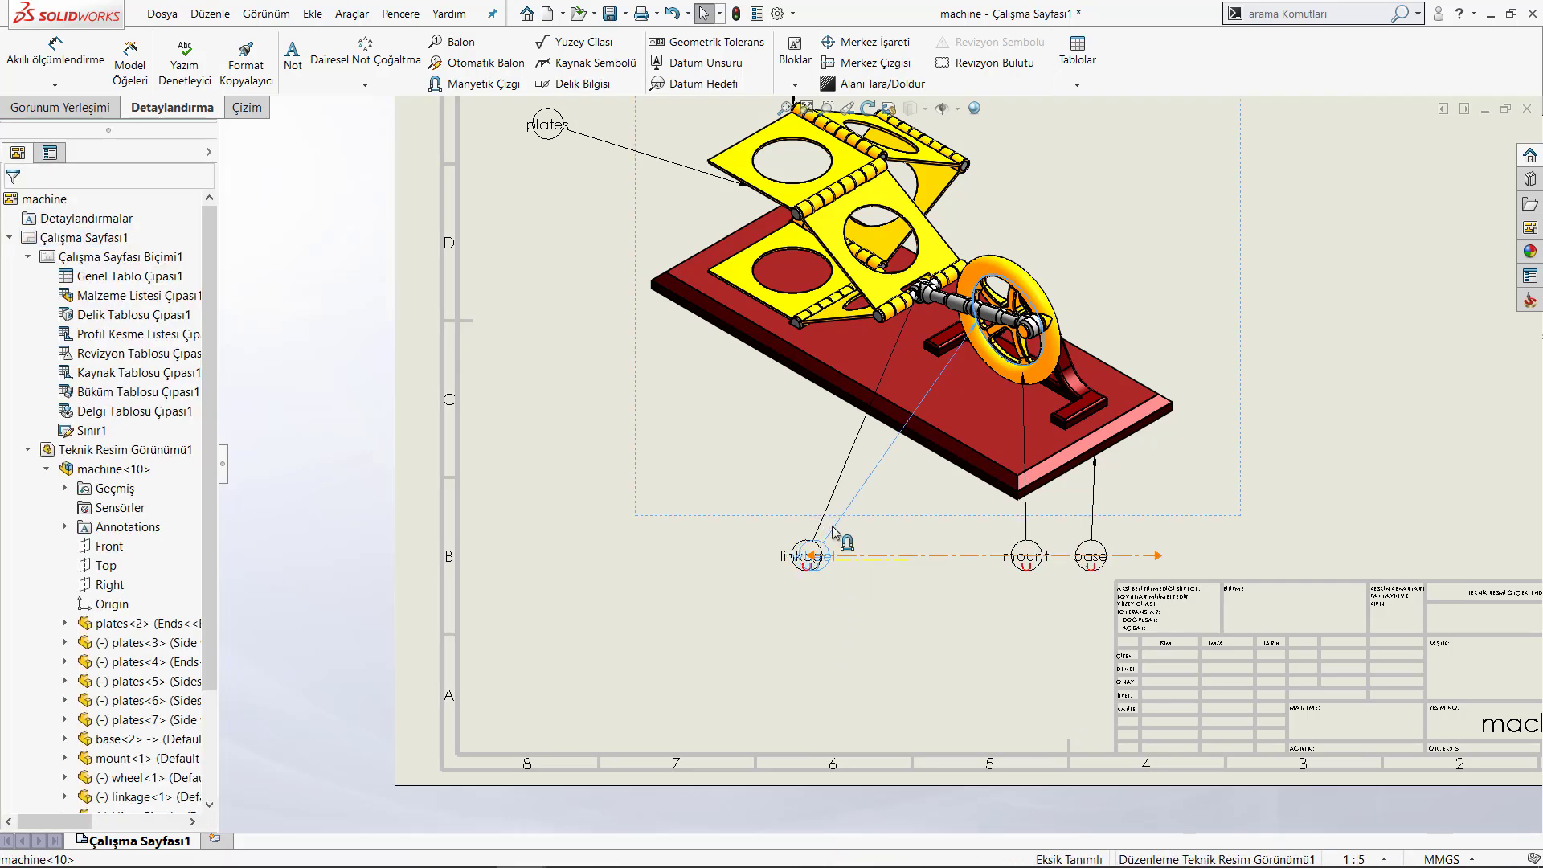
Fit the sheet and start Auto Balloon with balloon text set to item number.
{"action": "left_click", "coordinate": [898, 644]}
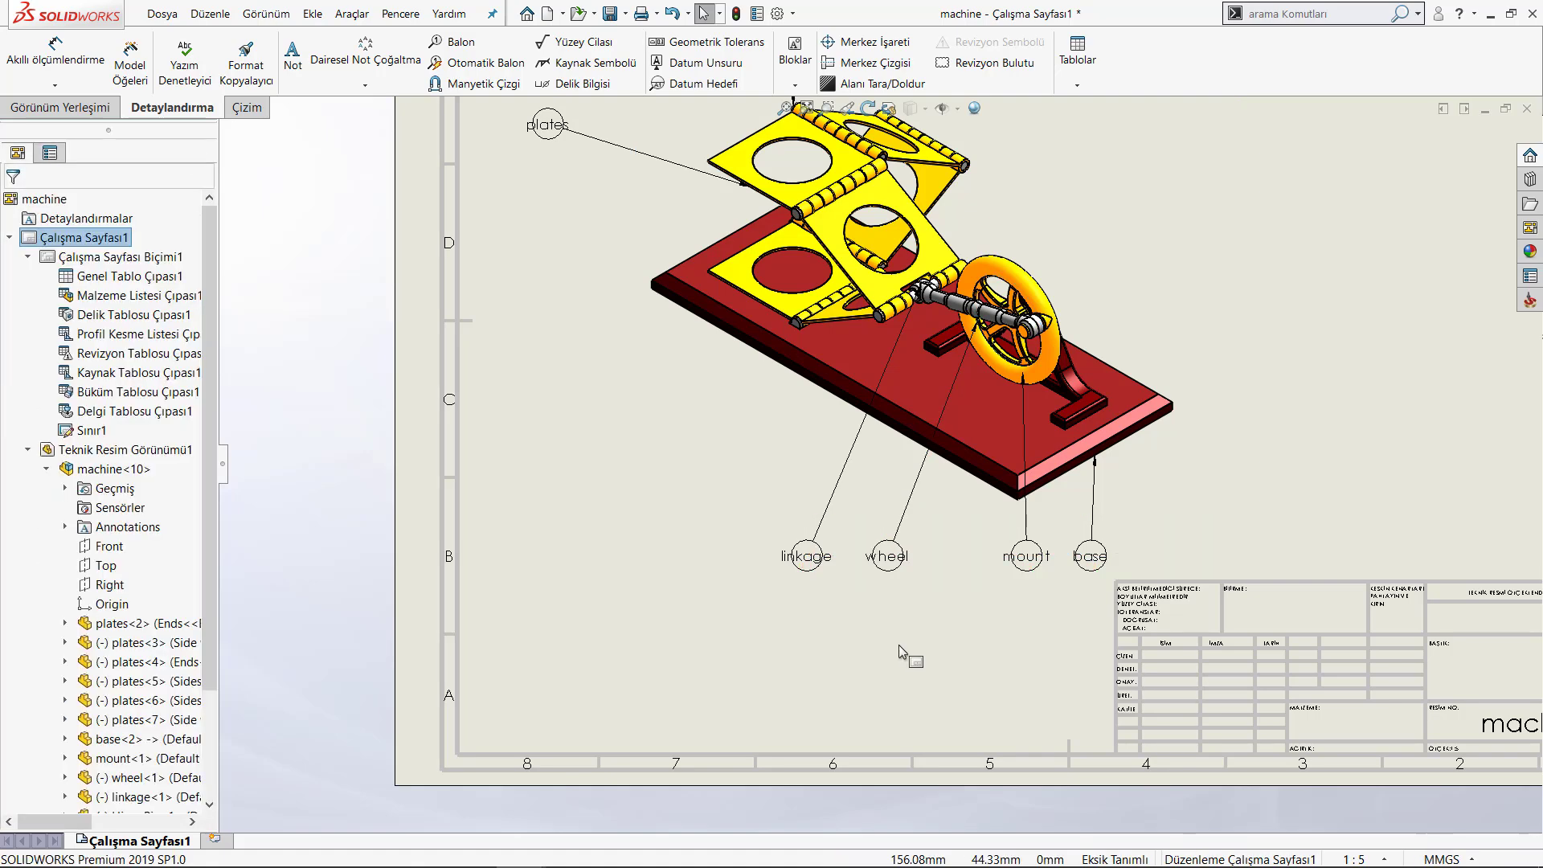
{"action": "key", "text": "f"}
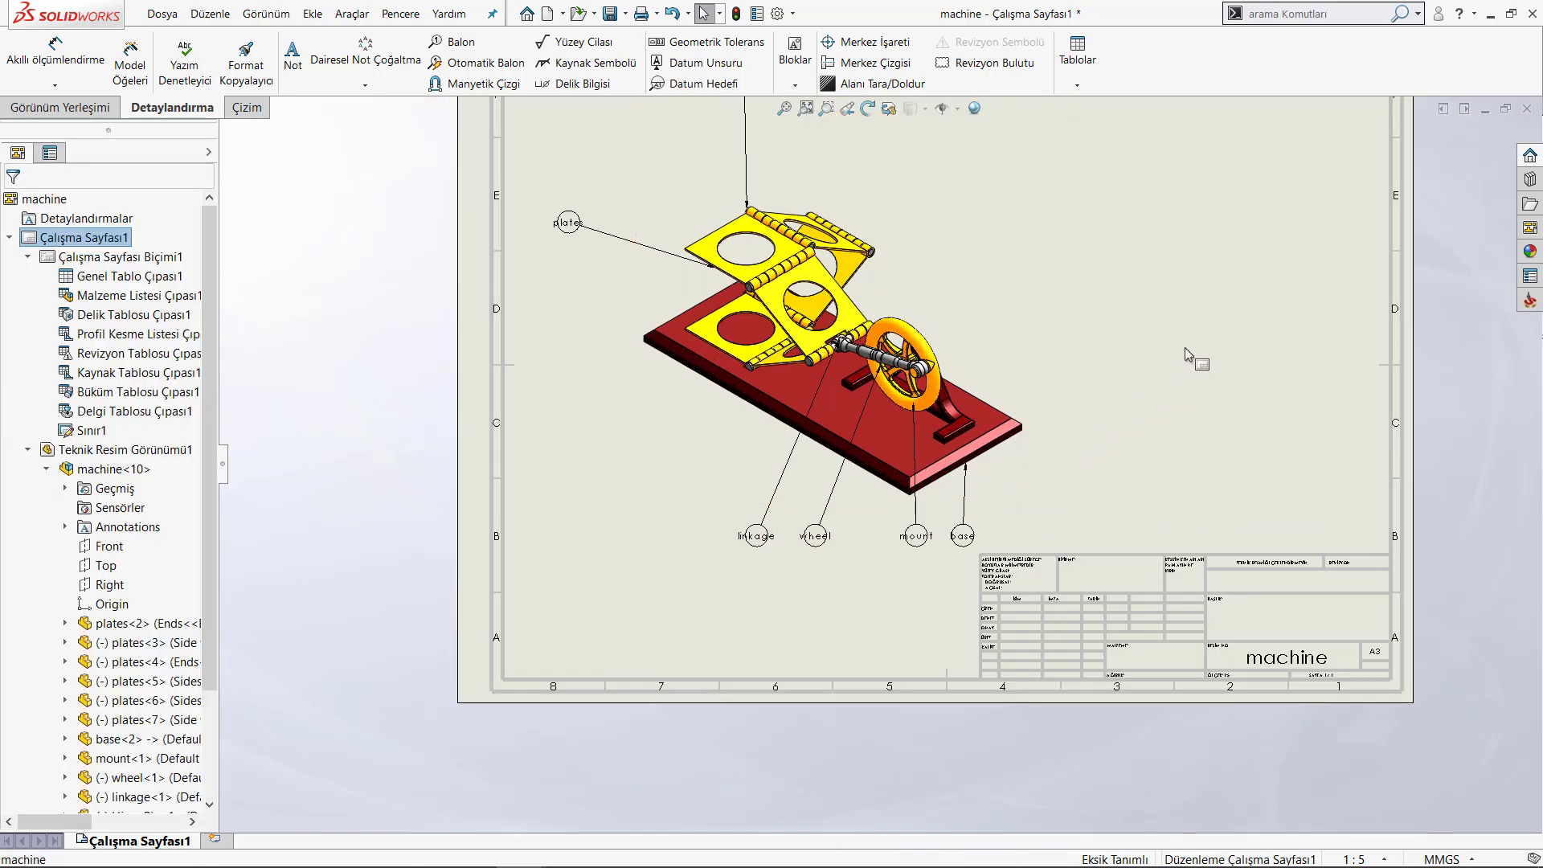
{"action": "left_click", "coordinate": [1115, 348]}
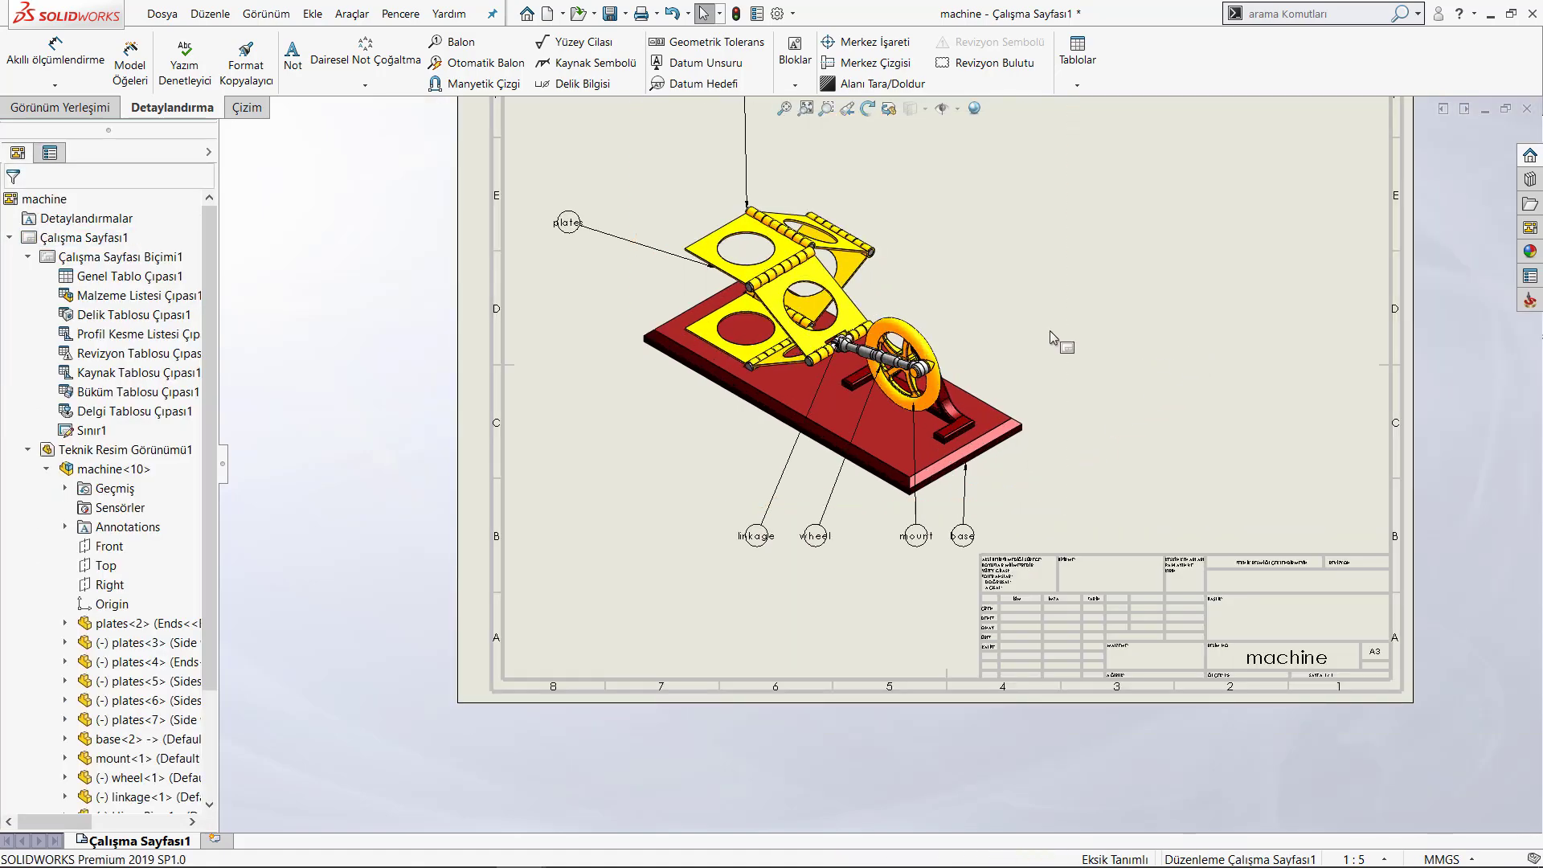
{"action": "left_click", "coordinate": [482, 63]}
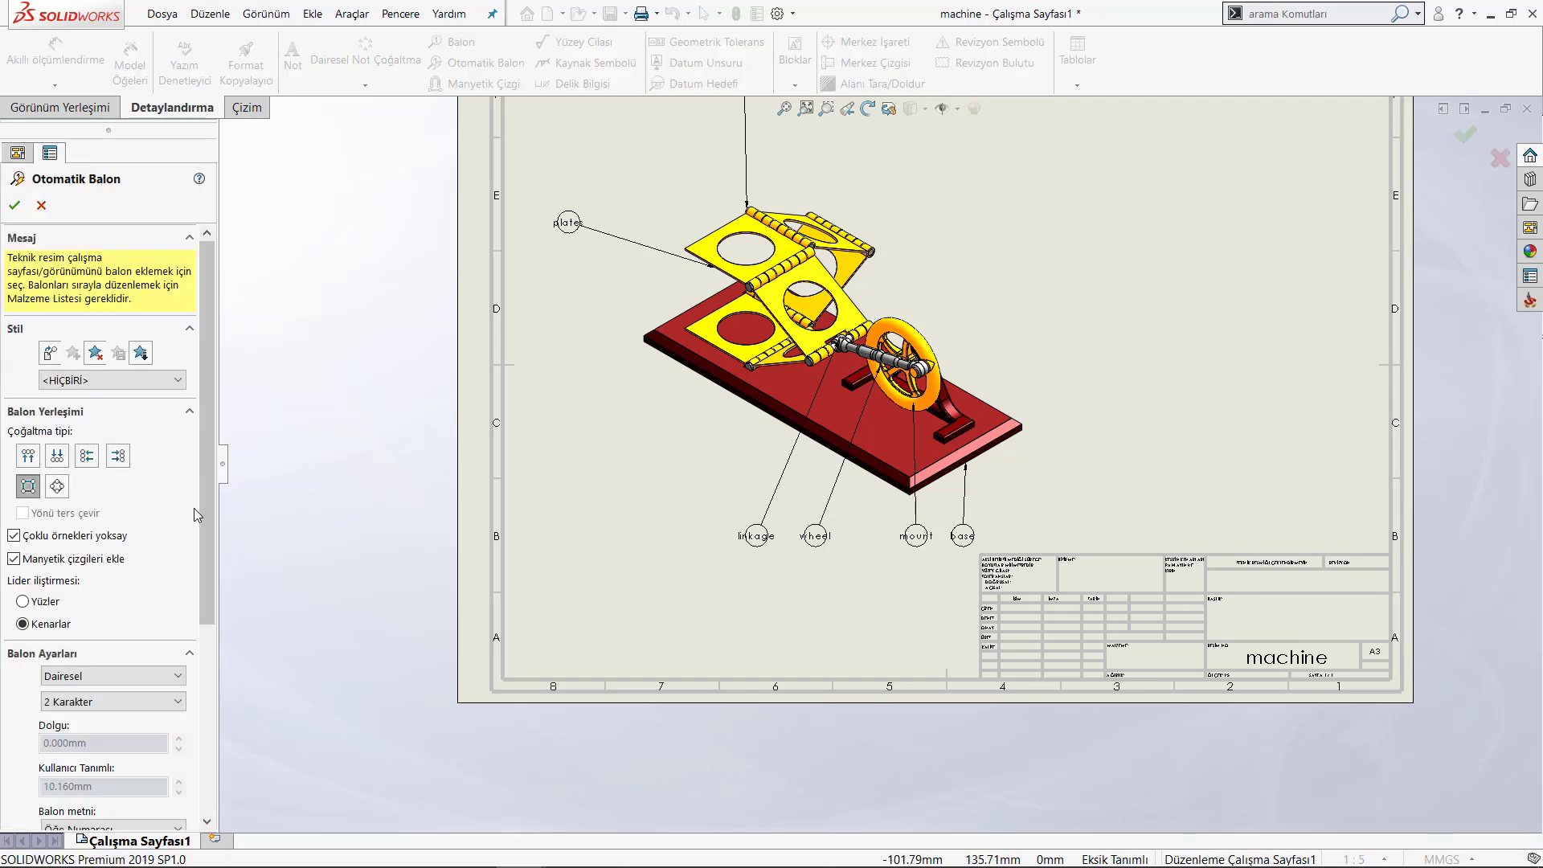
{"action": "scroll", "coordinate": [205, 514], "scroll_direction": "down", "scroll_amount": 5}
{"action": "left_click", "coordinate": [112, 628]}
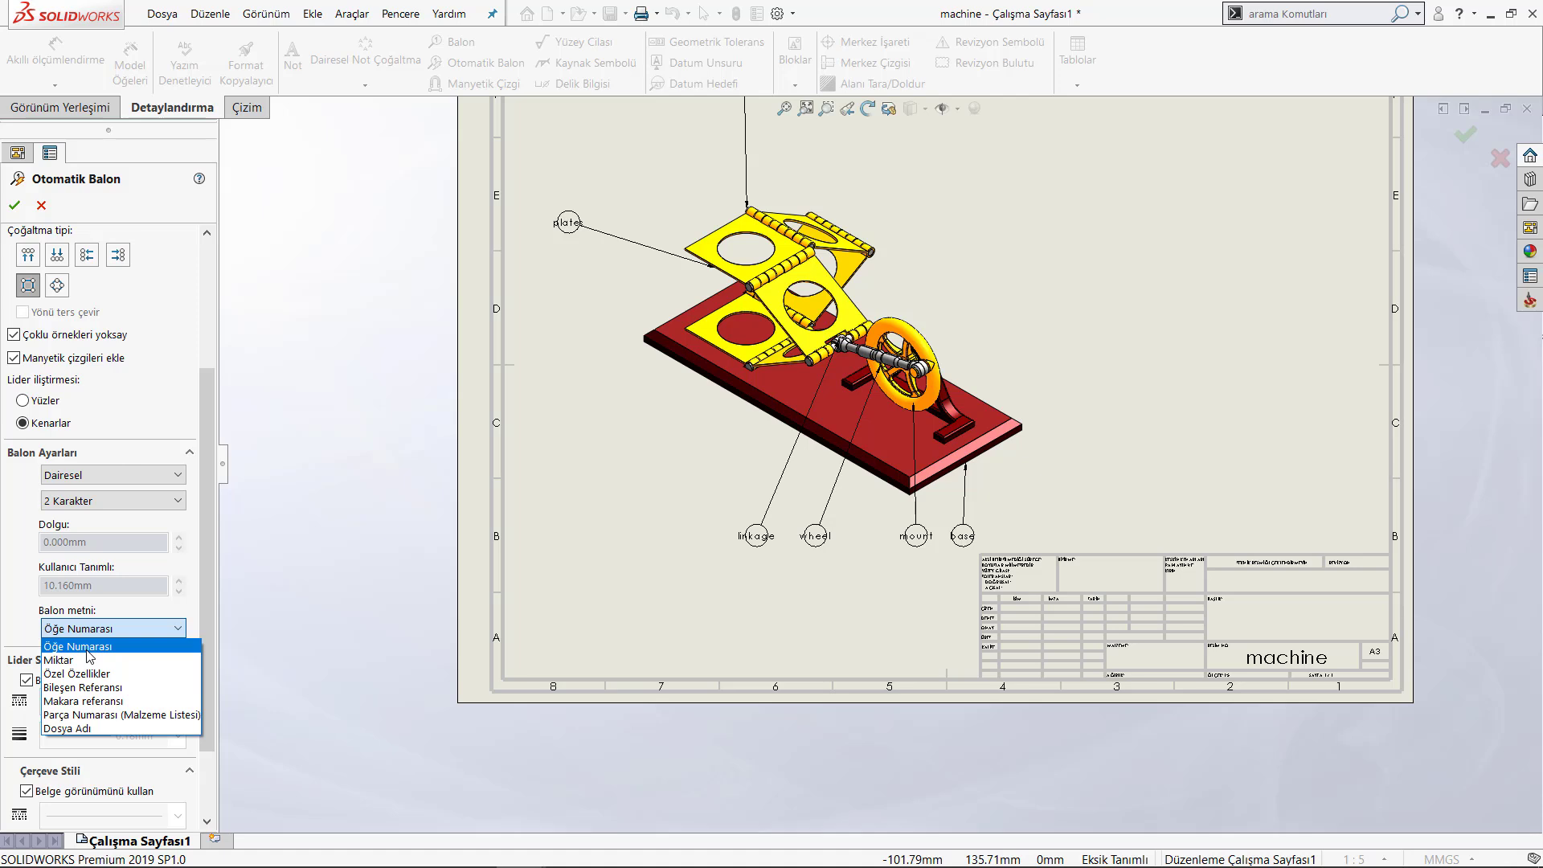
{"action": "left_click", "coordinate": [87, 651]}
{"action": "left_click", "coordinate": [108, 630]}
{"action": "left_click", "coordinate": [87, 661]}
{"action": "left_click", "coordinate": [96, 634]}
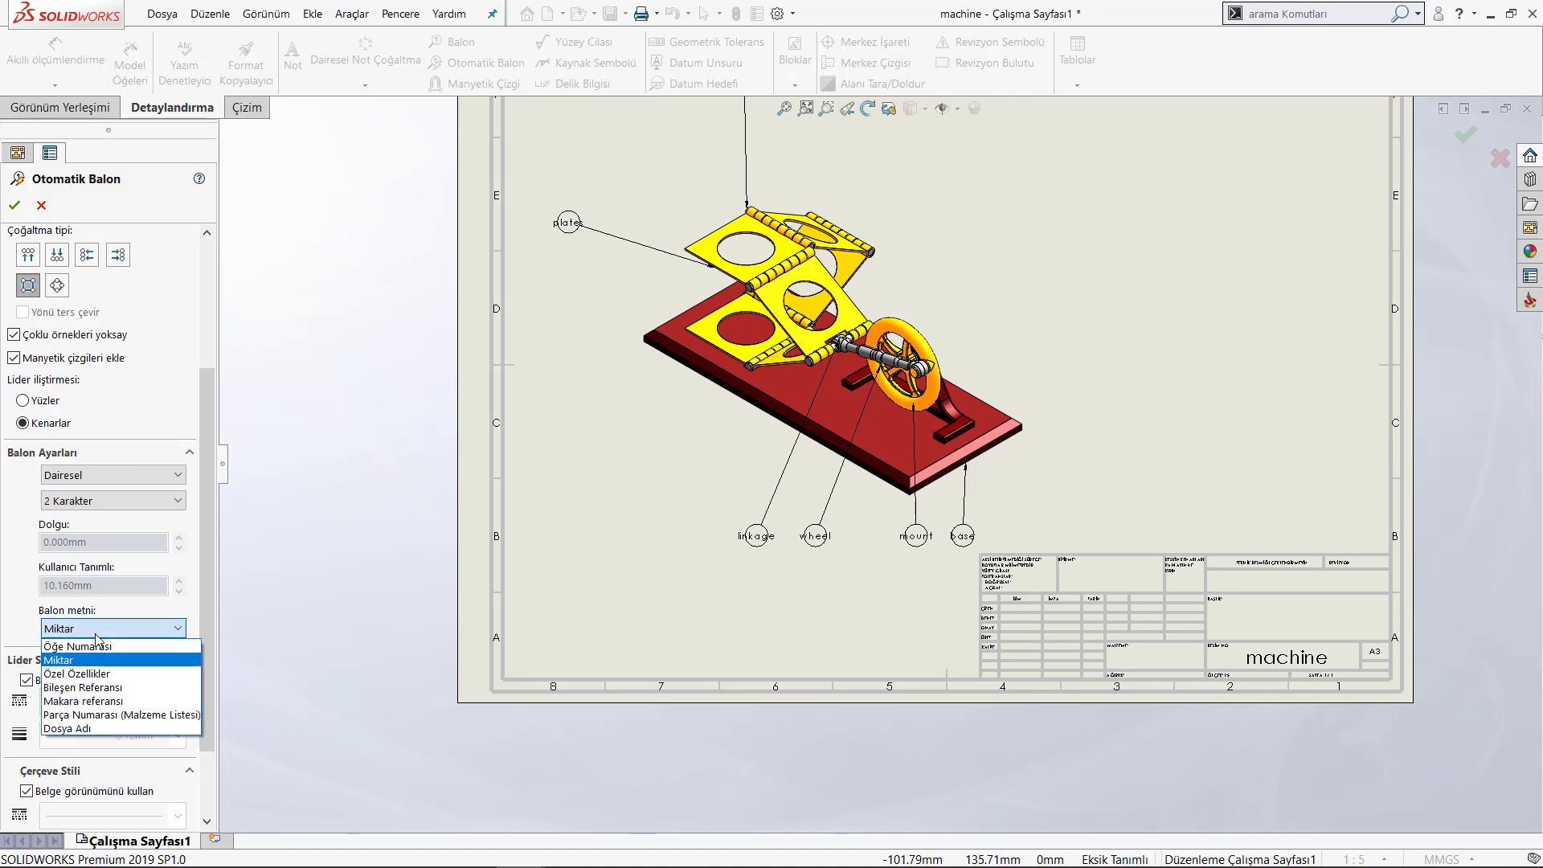
{"action": "left_click", "coordinate": [90, 650]}
{"action": "scroll", "coordinate": [144, 579], "scroll_direction": "down", "scroll_amount": 3}
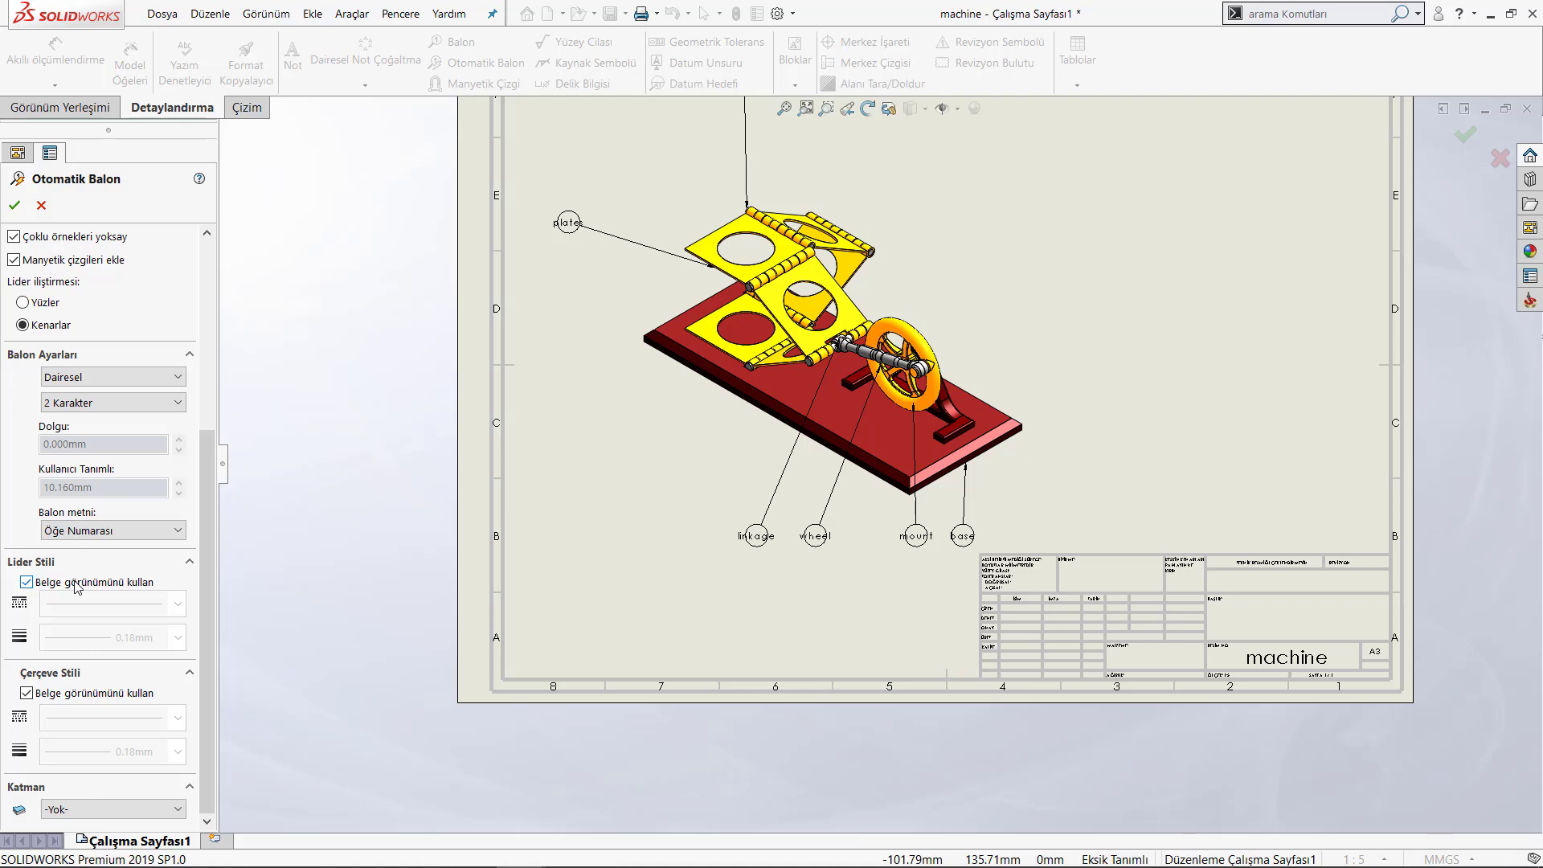
Give the auto-balloon leaders a custom dashed line style and pick the assembly view.
{"action": "left_click", "coordinate": [74, 584]}
{"action": "left_click", "coordinate": [178, 612]}
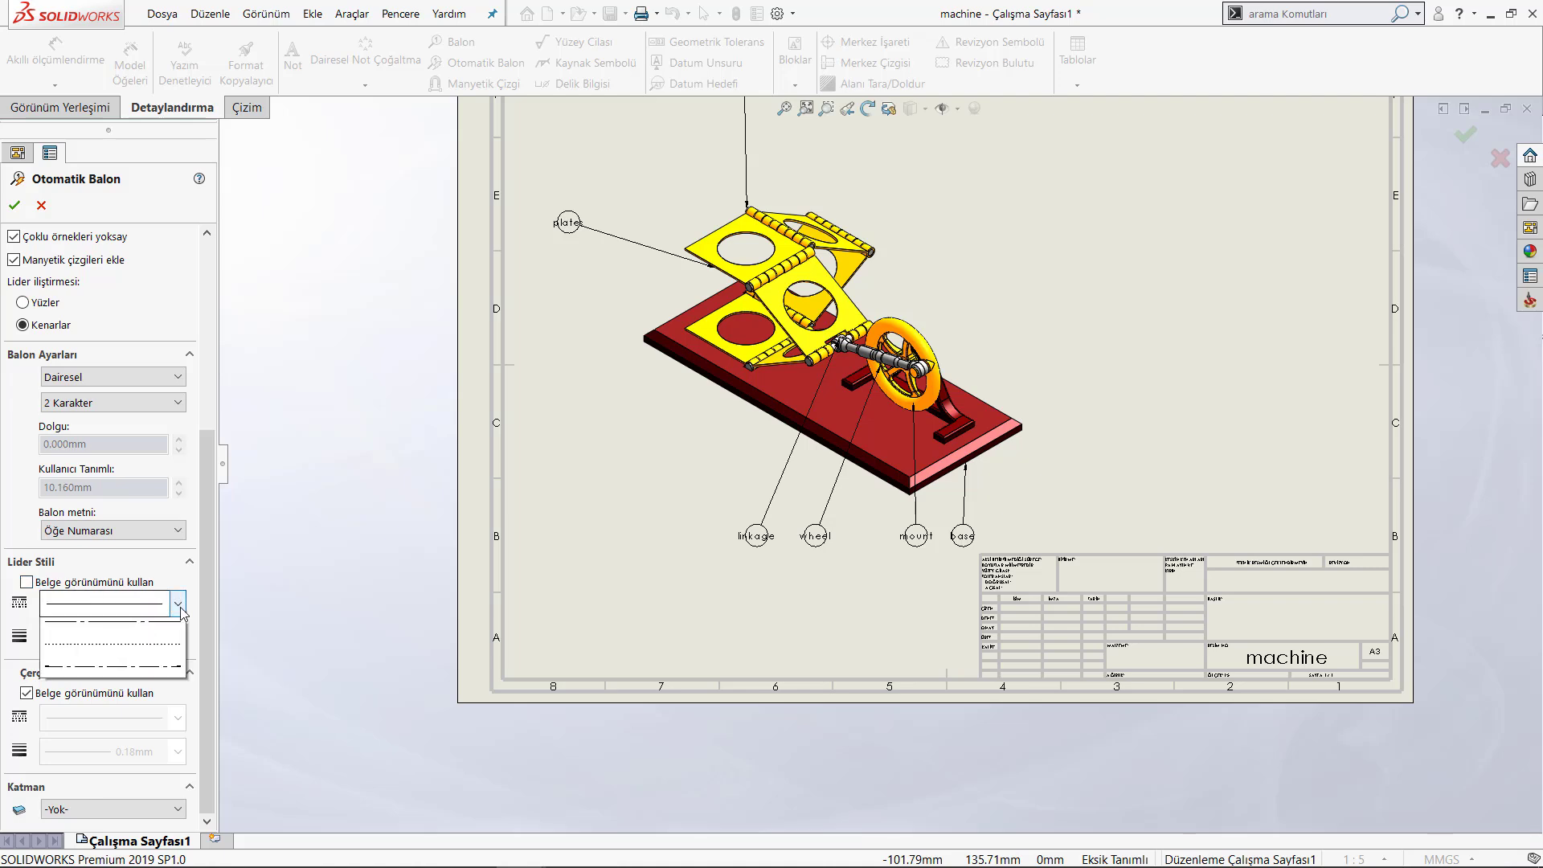
{"action": "left_click", "coordinate": [146, 646]}
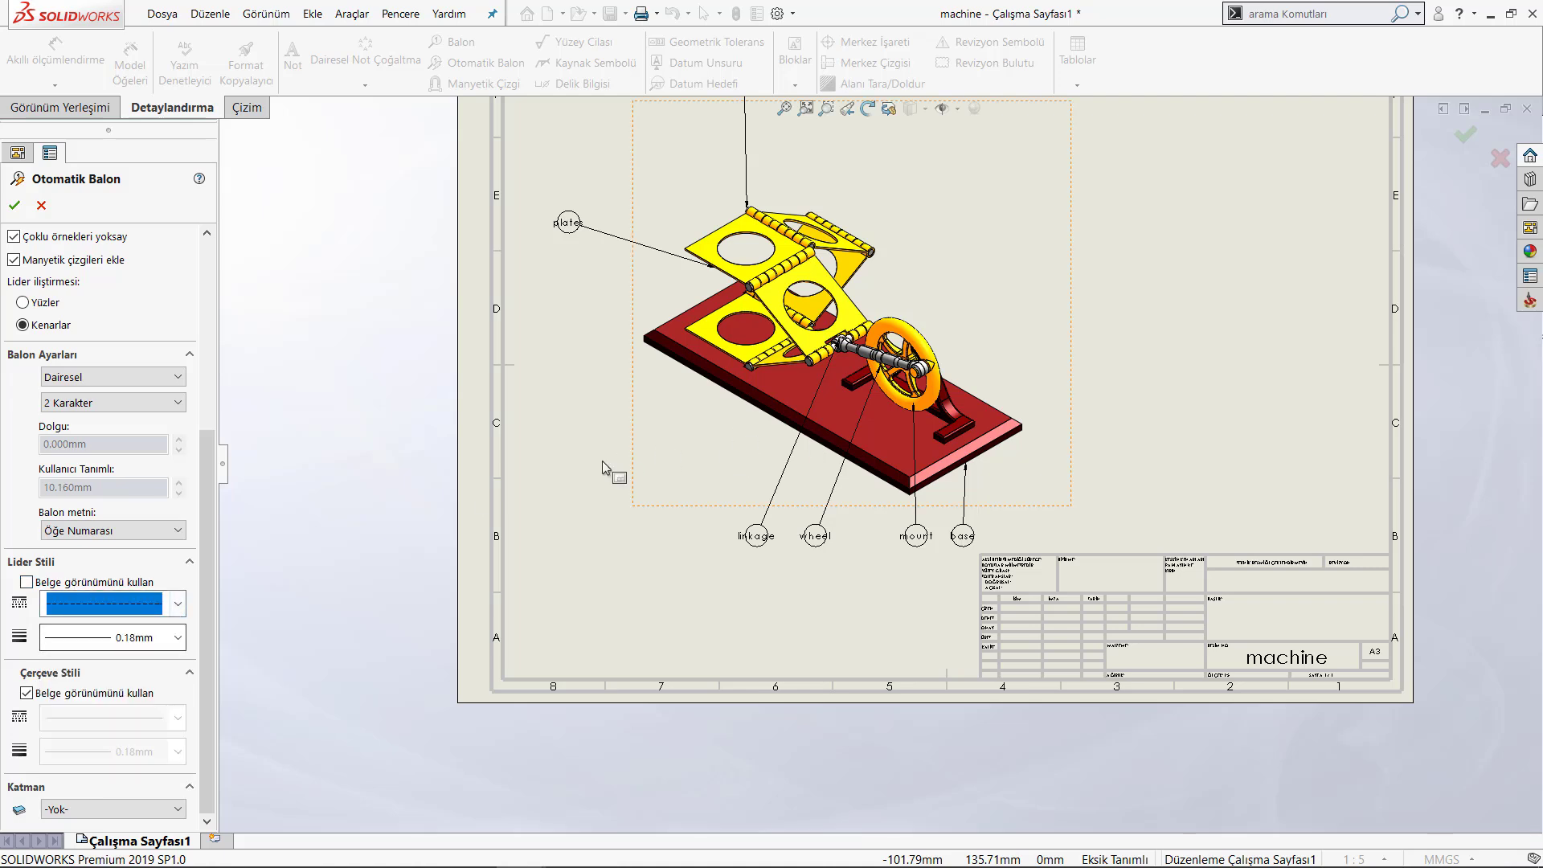
{"action": "left_click", "coordinate": [649, 470]}
Try a 2mm leader thickness, then return leaders to the document default style.
{"action": "scroll", "coordinate": [880, 463], "scroll_direction": "up", "scroll_amount": 1}
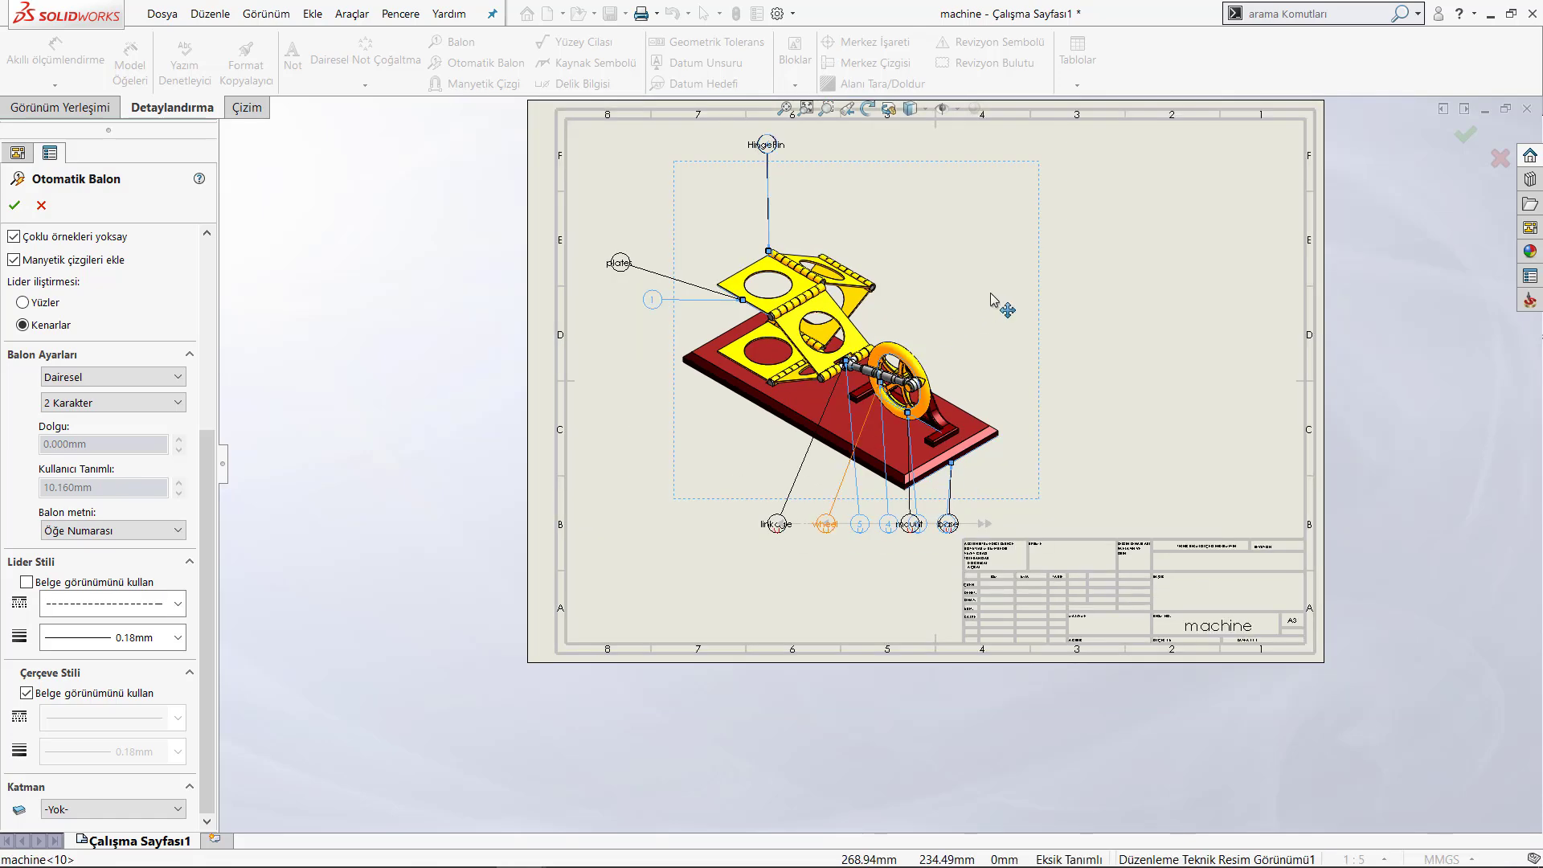
{"action": "scroll", "coordinate": [990, 299], "scroll_direction": "down", "scroll_amount": 1}
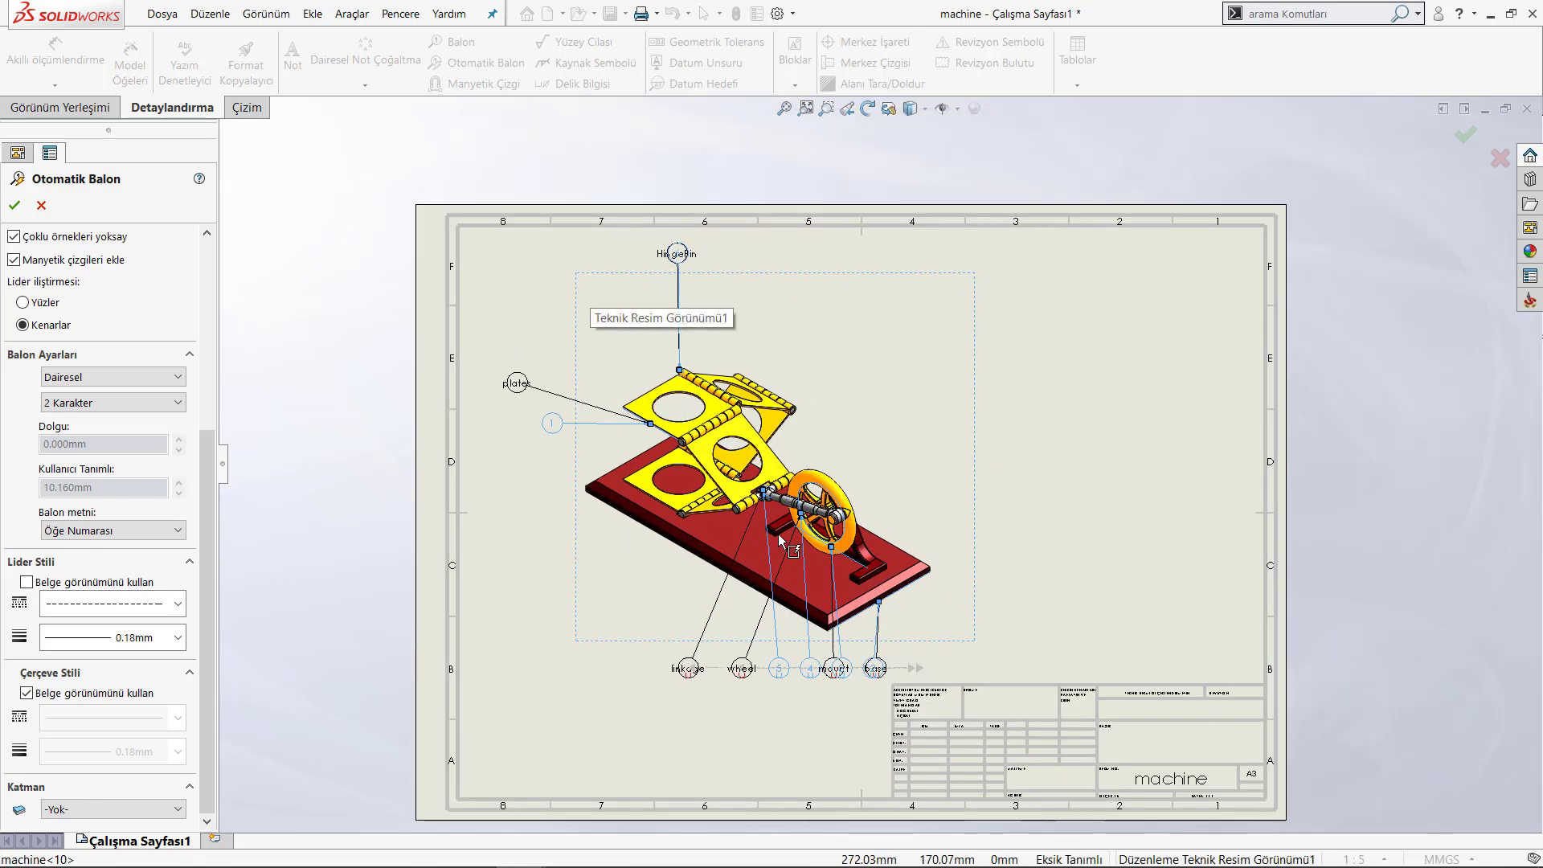
{"action": "left_click", "coordinate": [177, 637]}
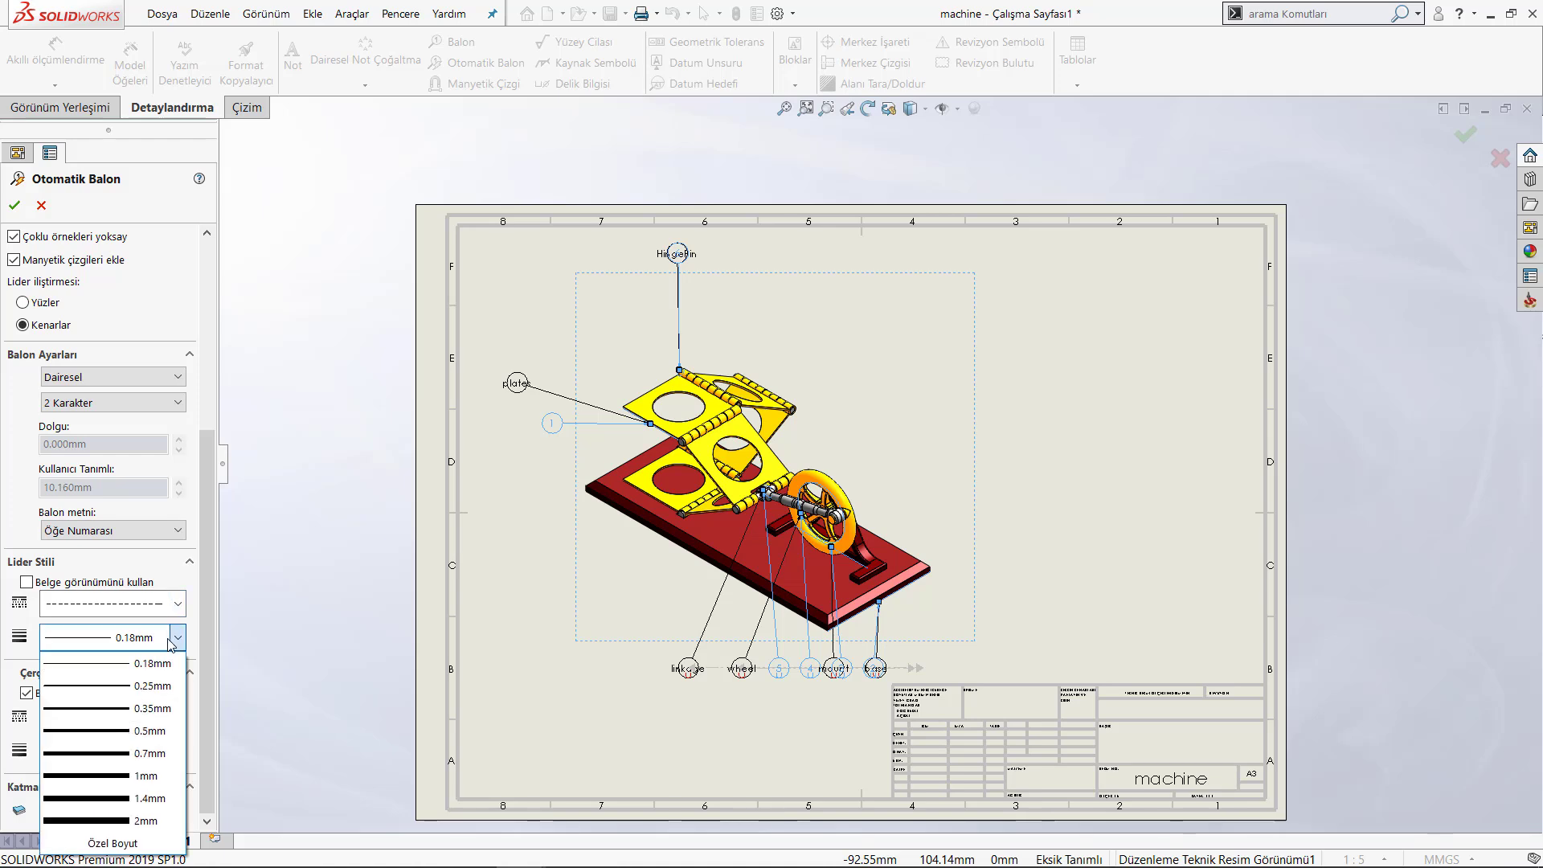
{"action": "left_click", "coordinate": [145, 821]}
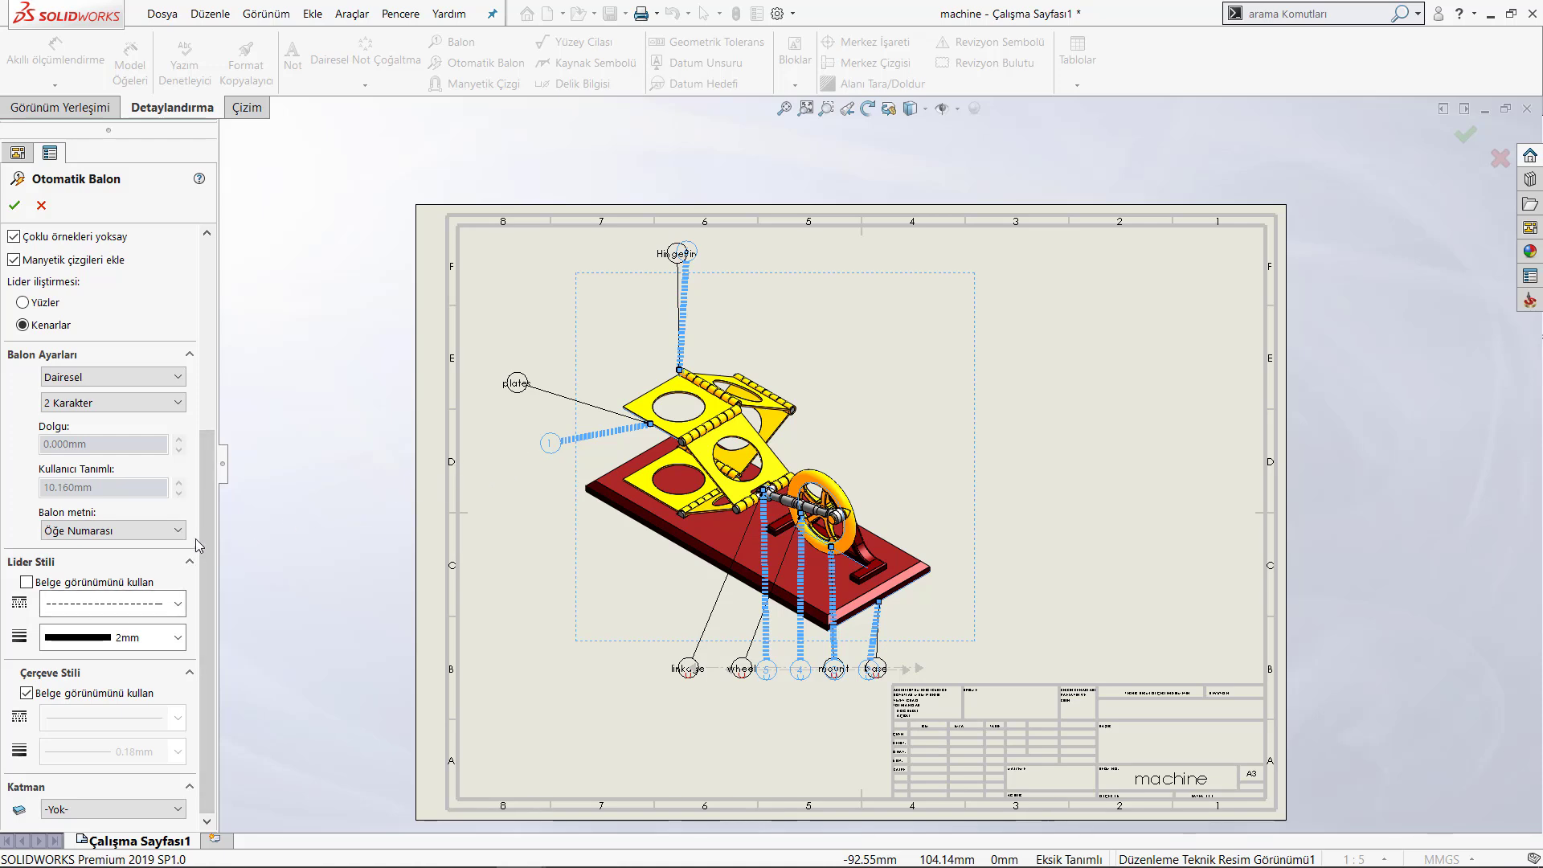
{"action": "left_click", "coordinate": [27, 582]}
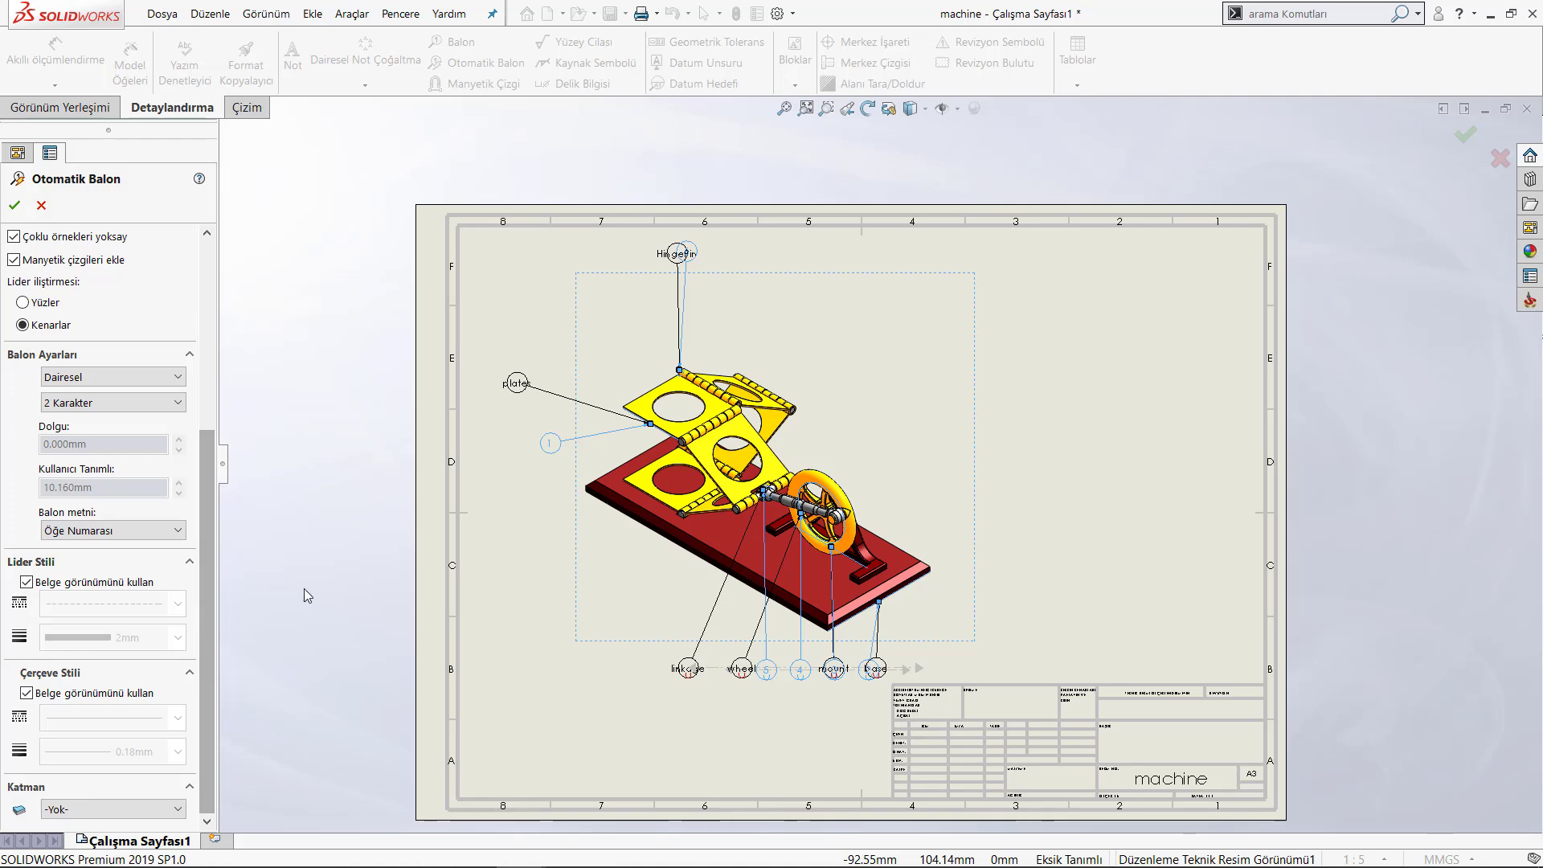
Give the balloon frames a custom dotted line style with 2mm thickness.
{"action": "left_click", "coordinate": [28, 694]}
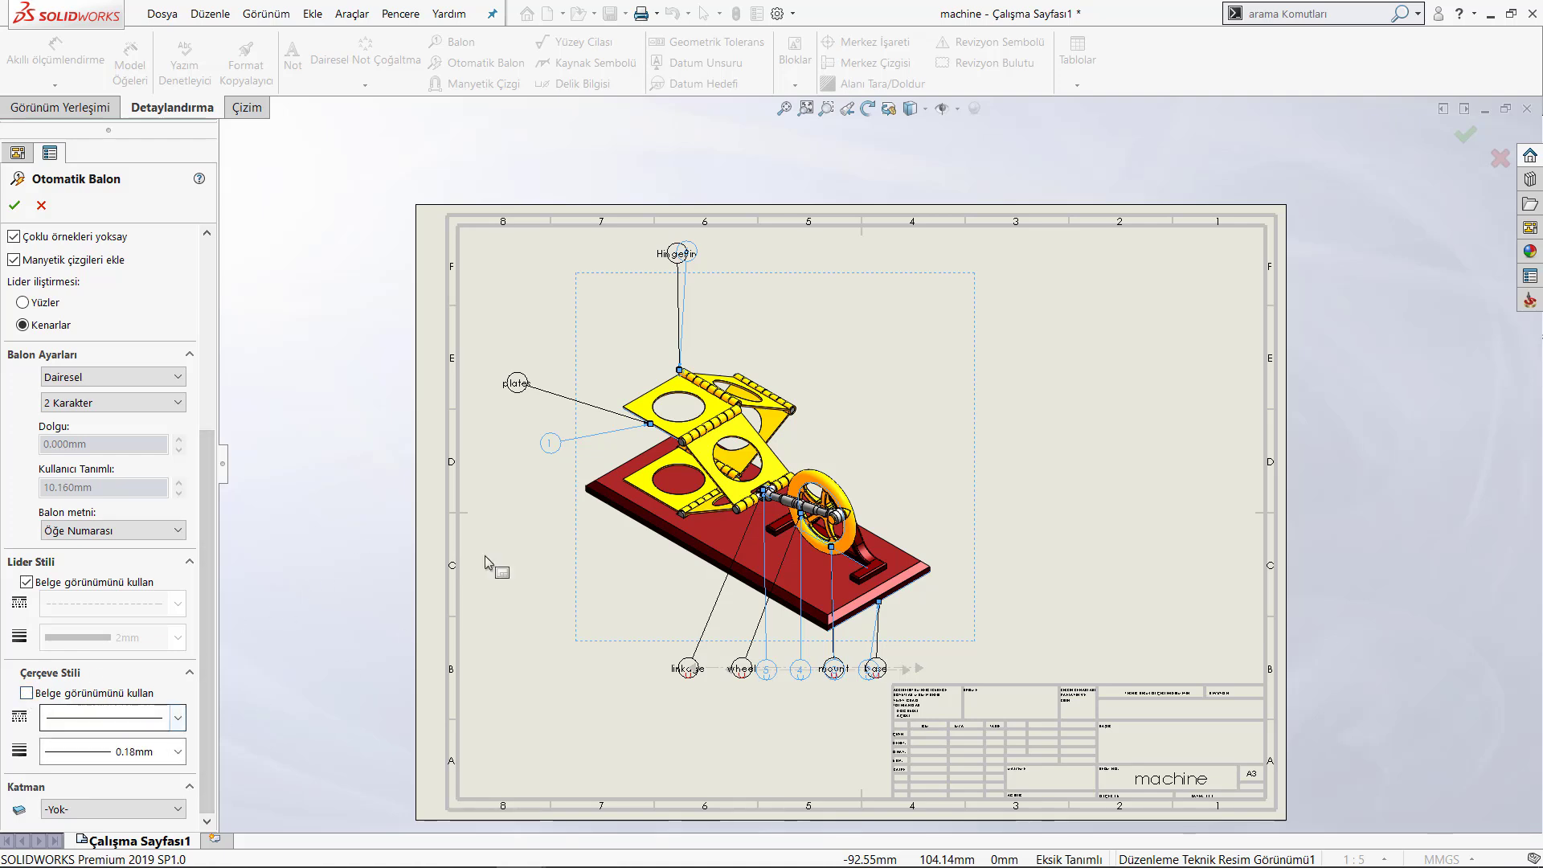
{"action": "left_click", "coordinate": [177, 720]}
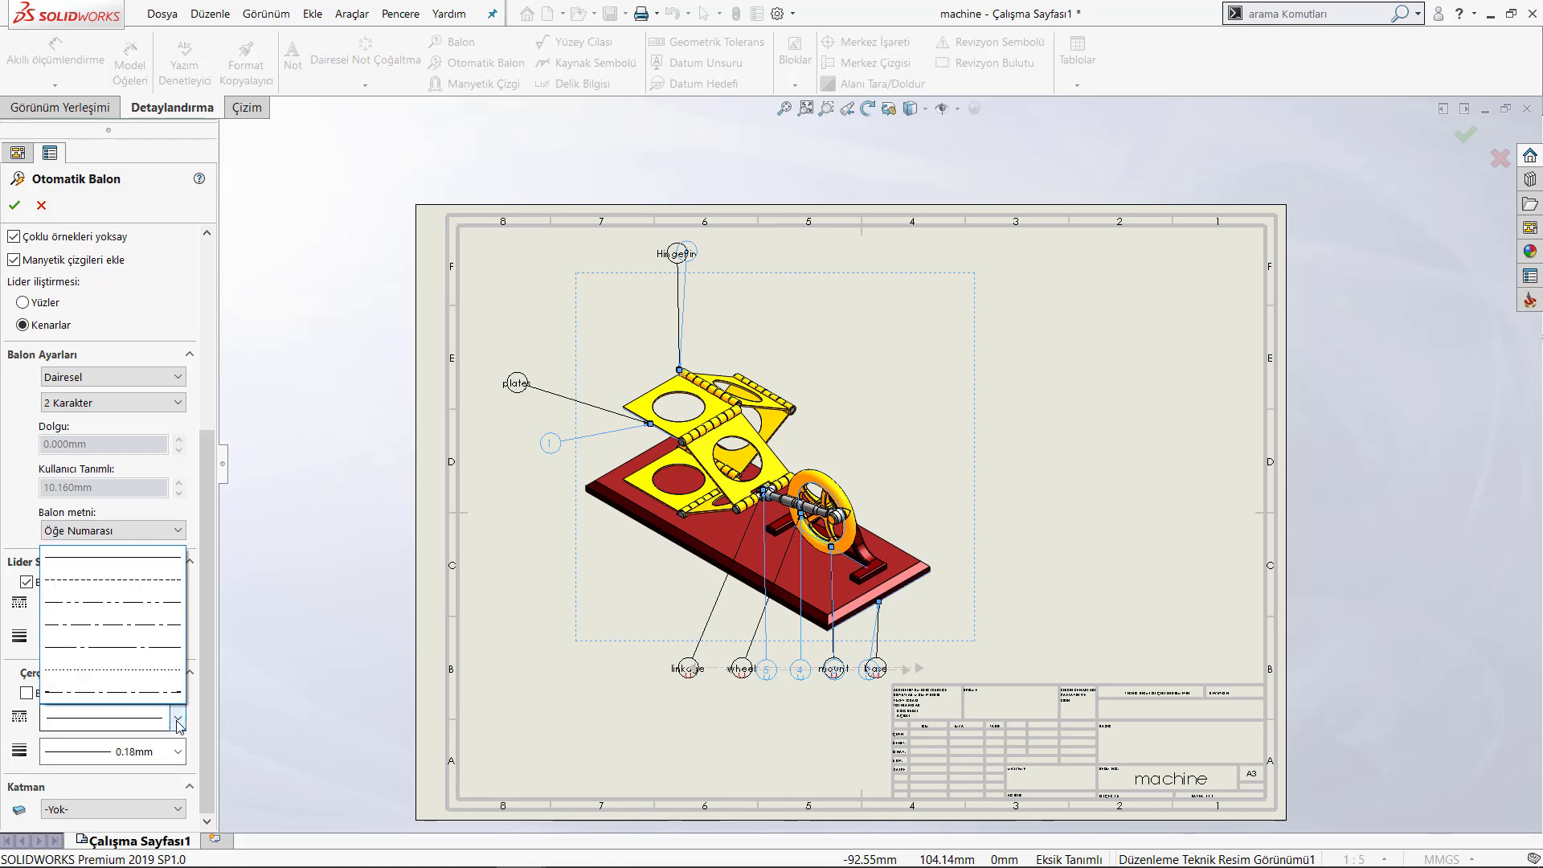
{"action": "left_click", "coordinate": [135, 669]}
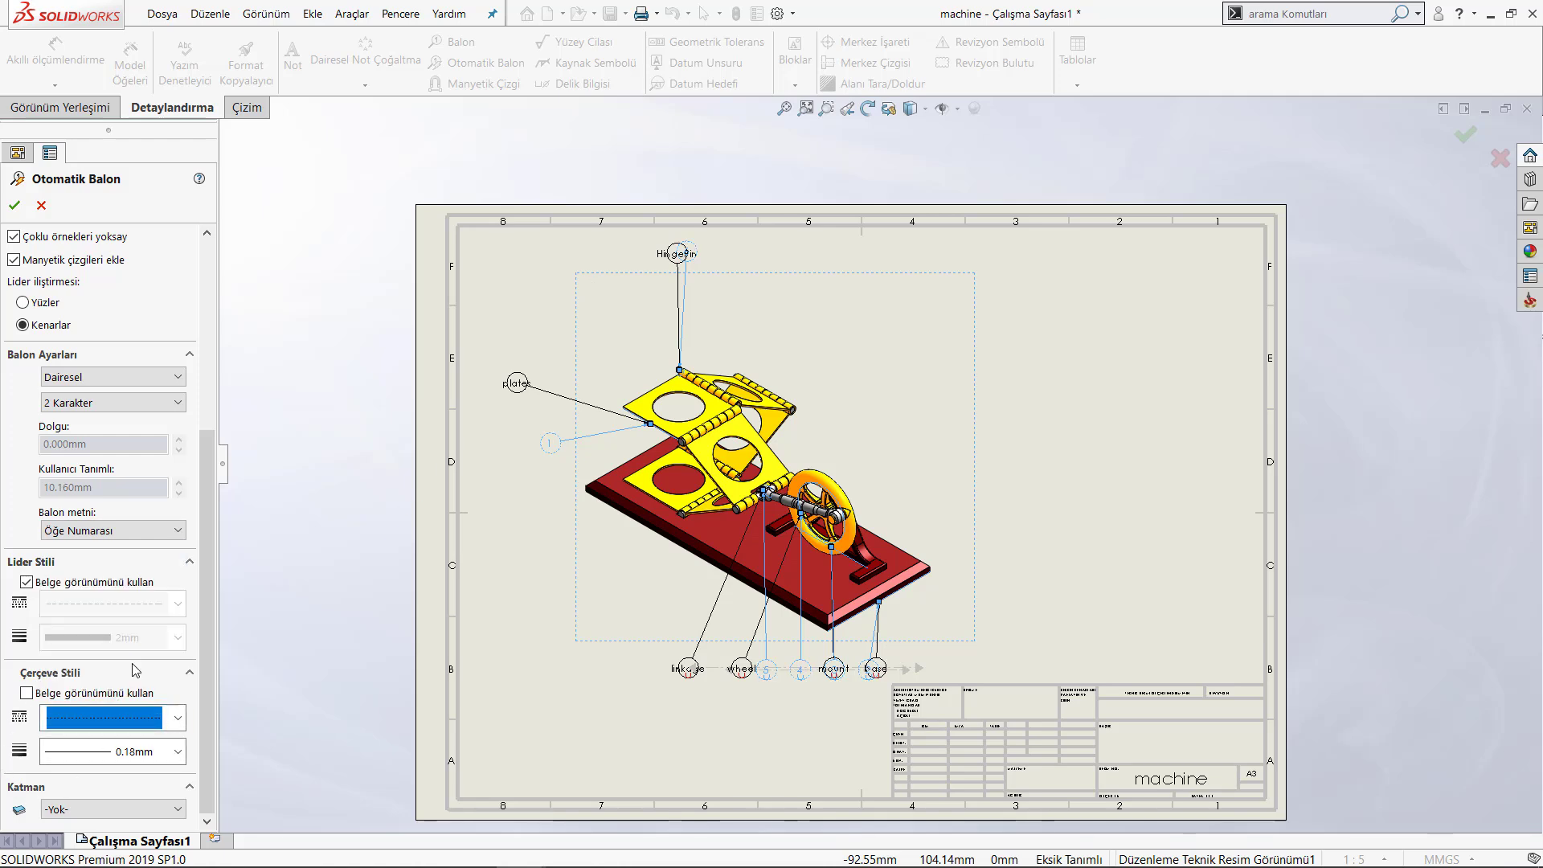
{"action": "left_click", "coordinate": [173, 751]}
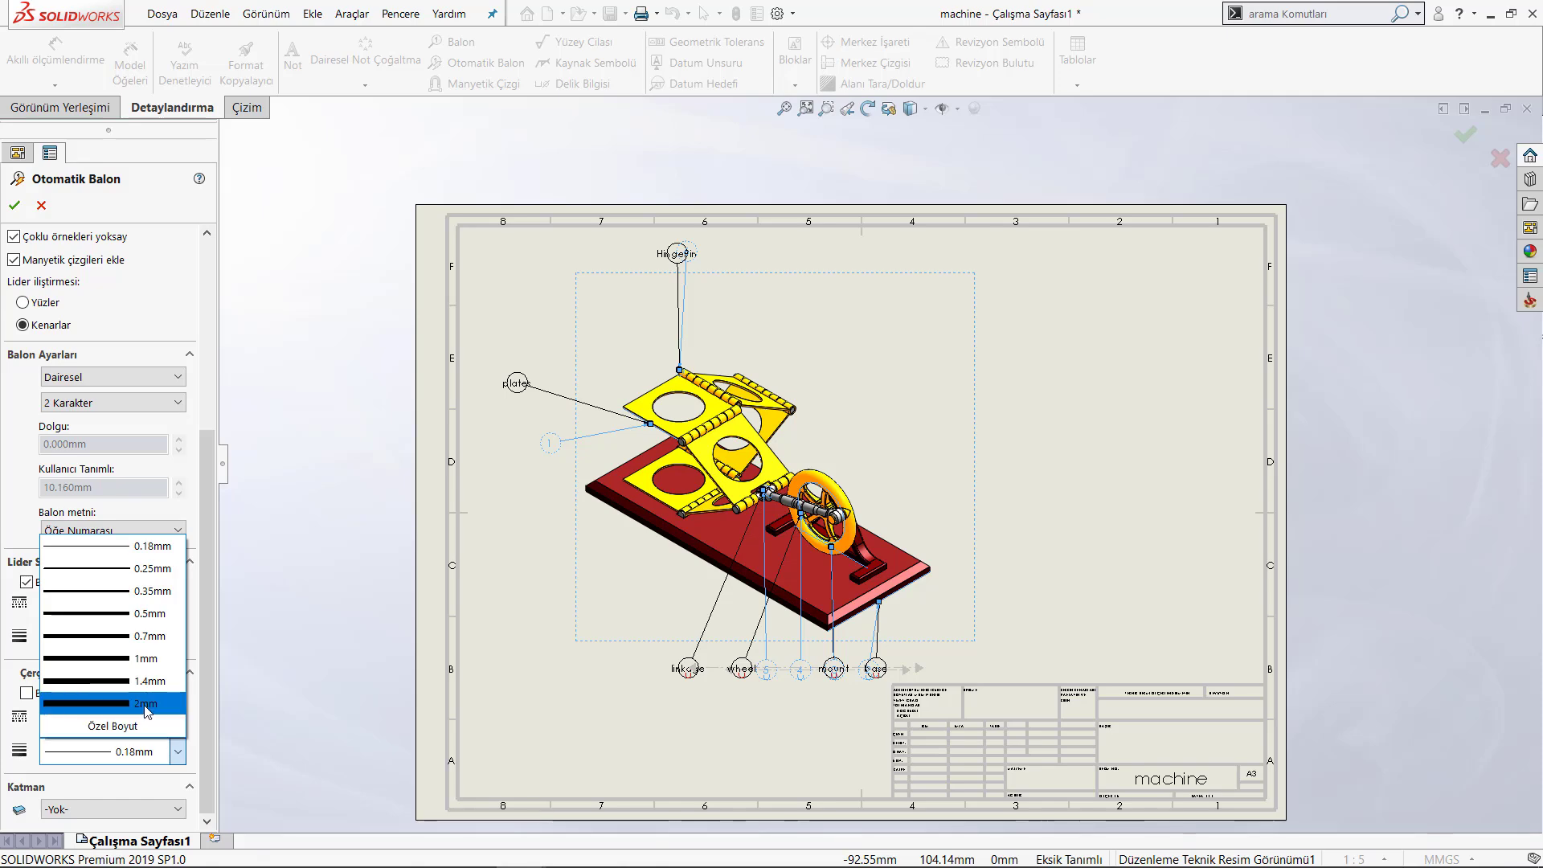
{"action": "left_click", "coordinate": [146, 704]}
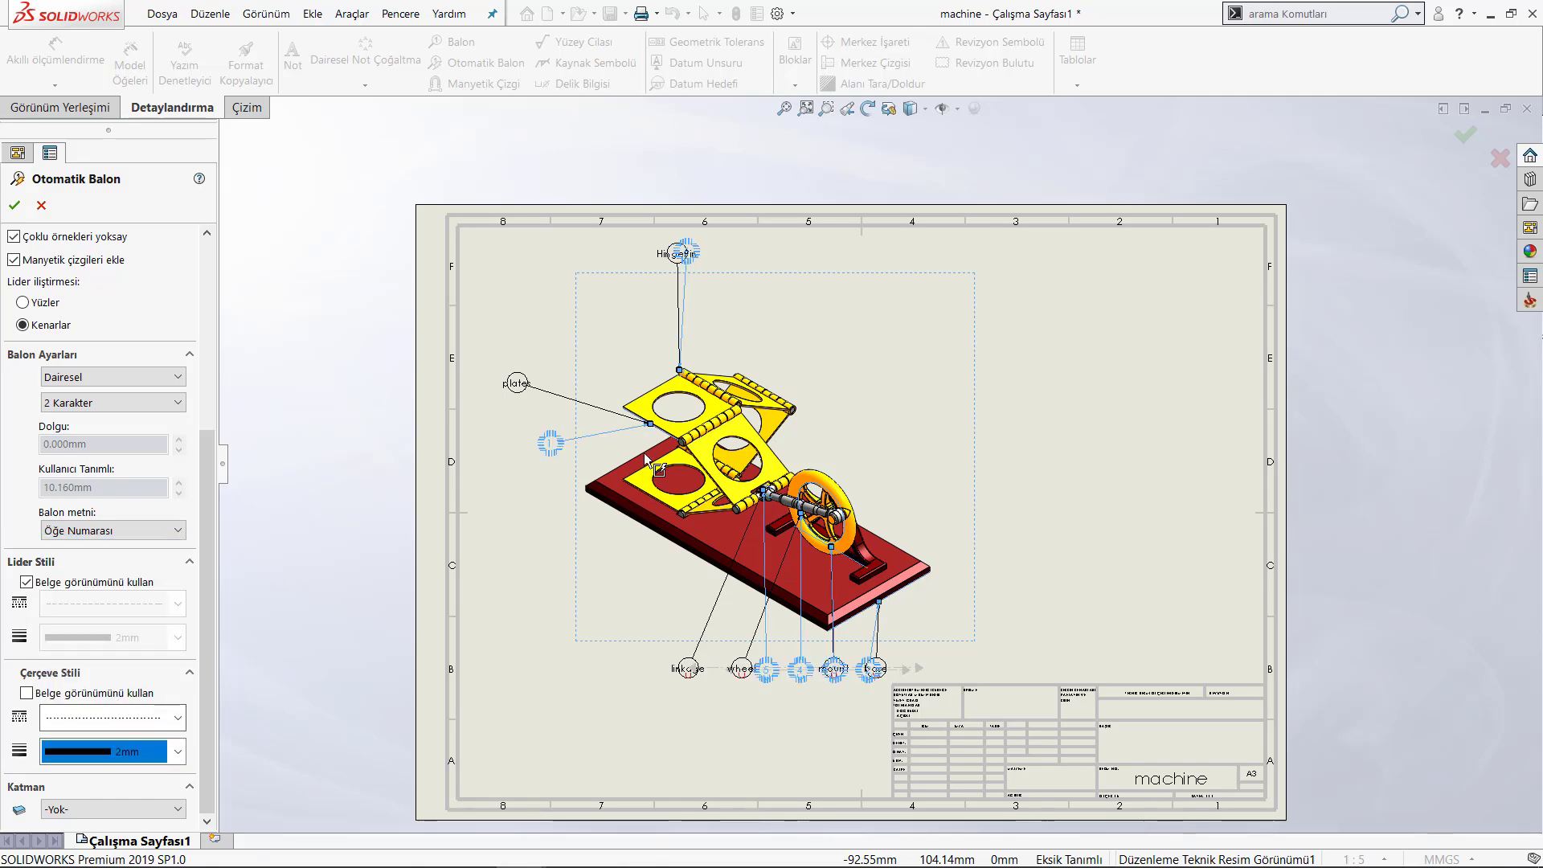
{"action": "scroll", "coordinate": [547, 438], "scroll_direction": "down", "scroll_amount": 3}
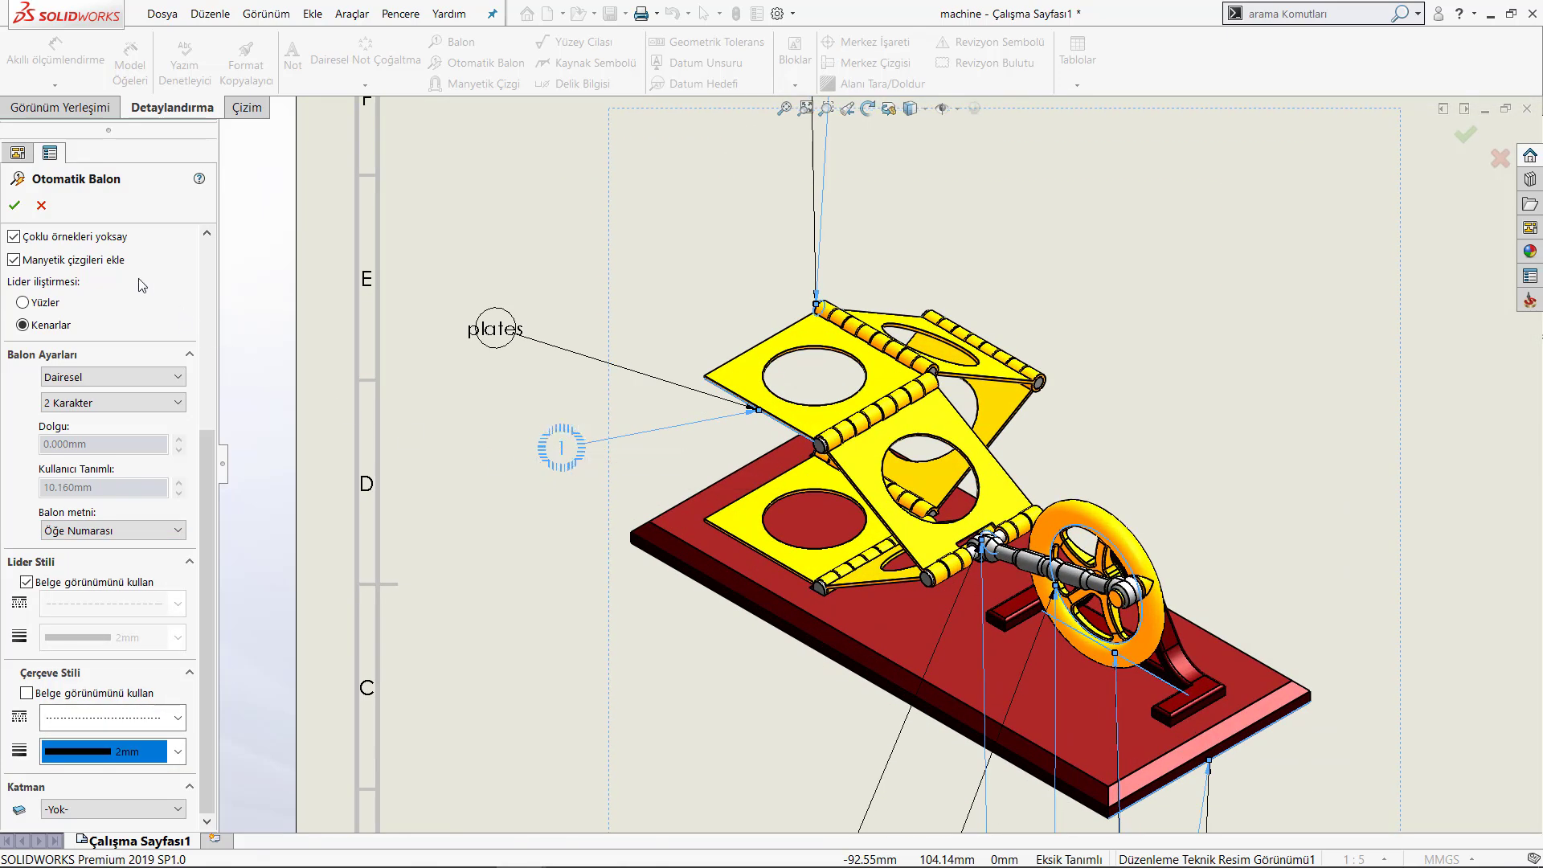
Accept the styled auto balloons and drag balloon 1 lower, left of the plates.
{"action": "left_click", "coordinate": [13, 205]}
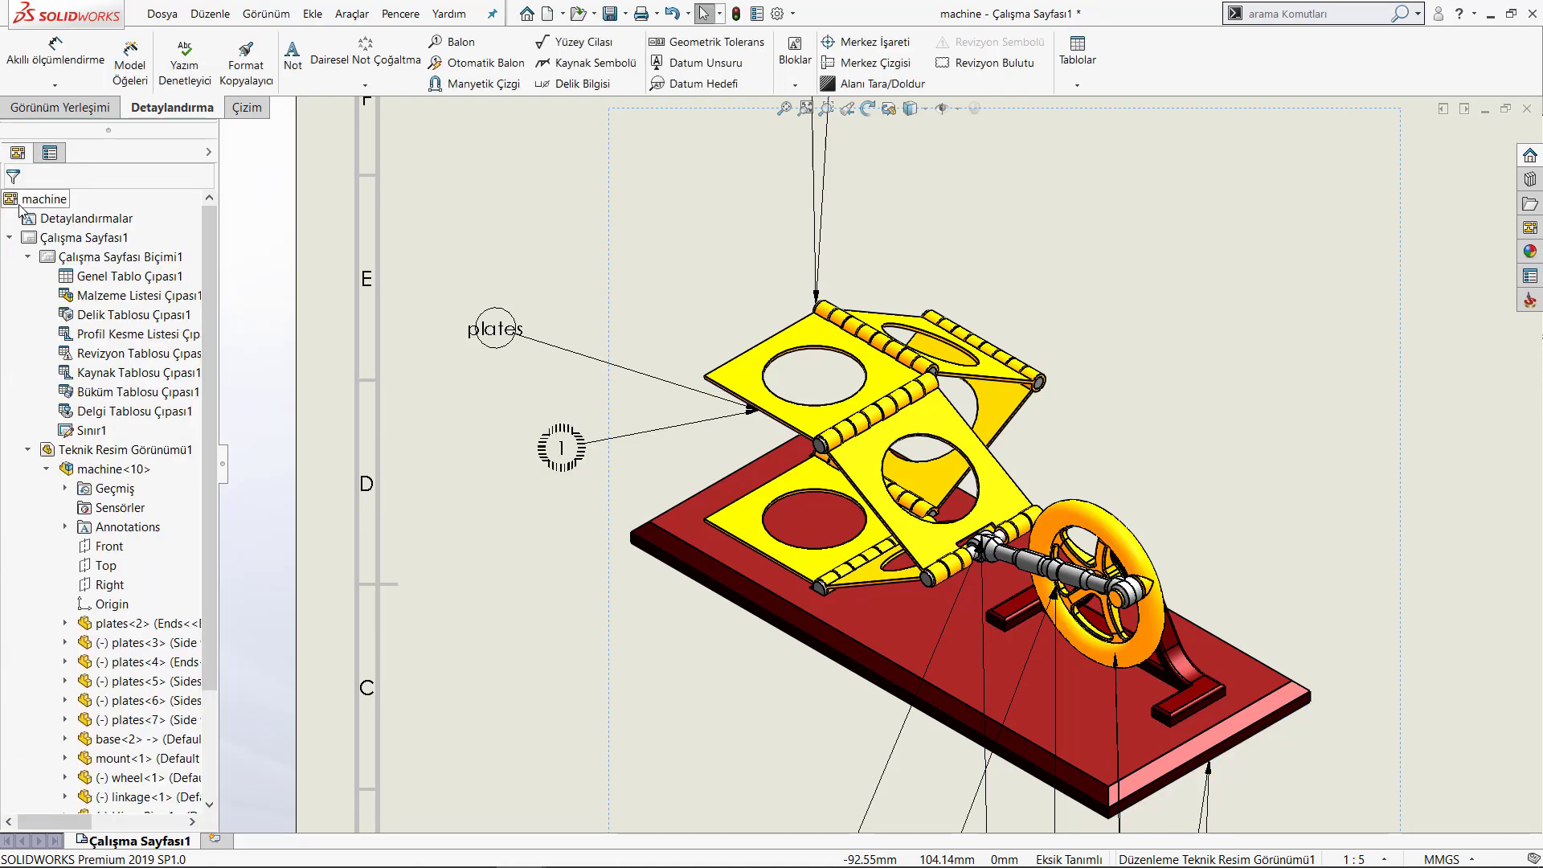
{"action": "left_click", "coordinate": [569, 438]}
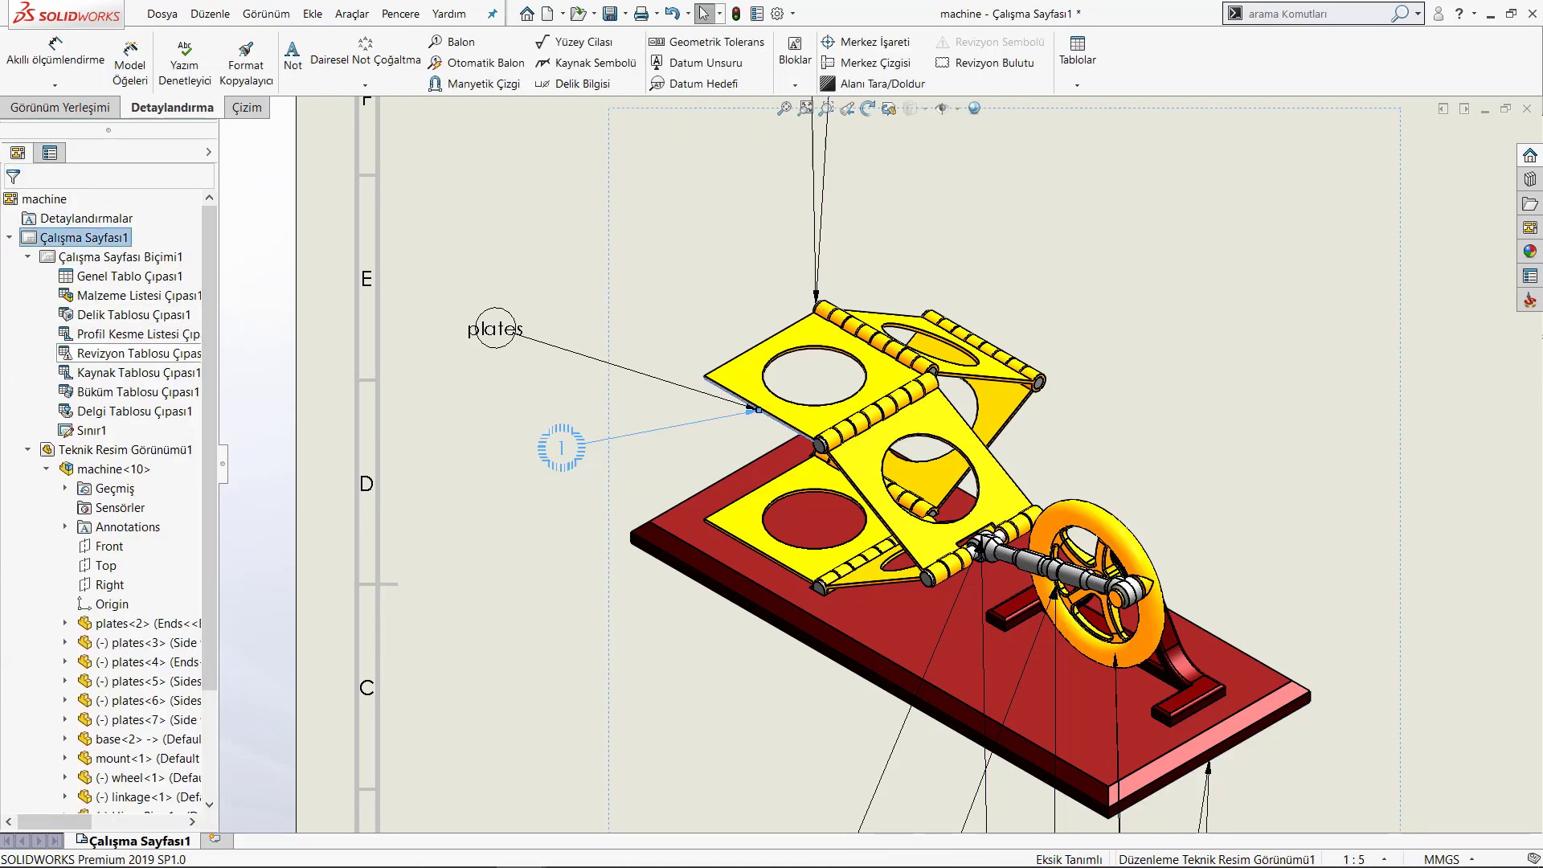
{"action": "left_click", "coordinate": [582, 458]}
{"action": "left_click_drag", "start_coordinate": [582, 450], "coordinate": [586, 514]}
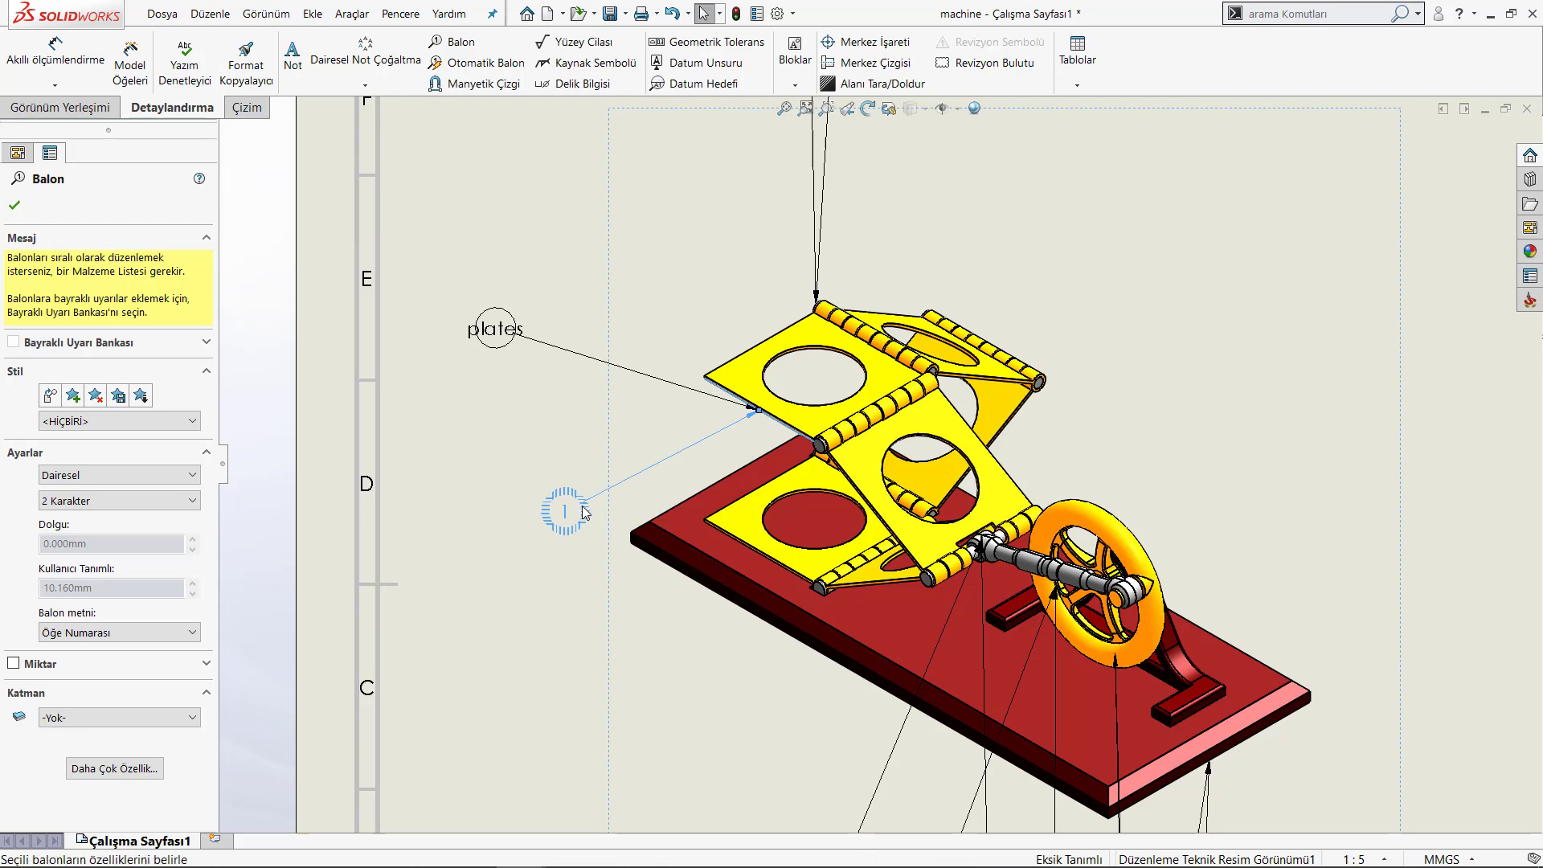
{"action": "left_click", "coordinate": [508, 339]}
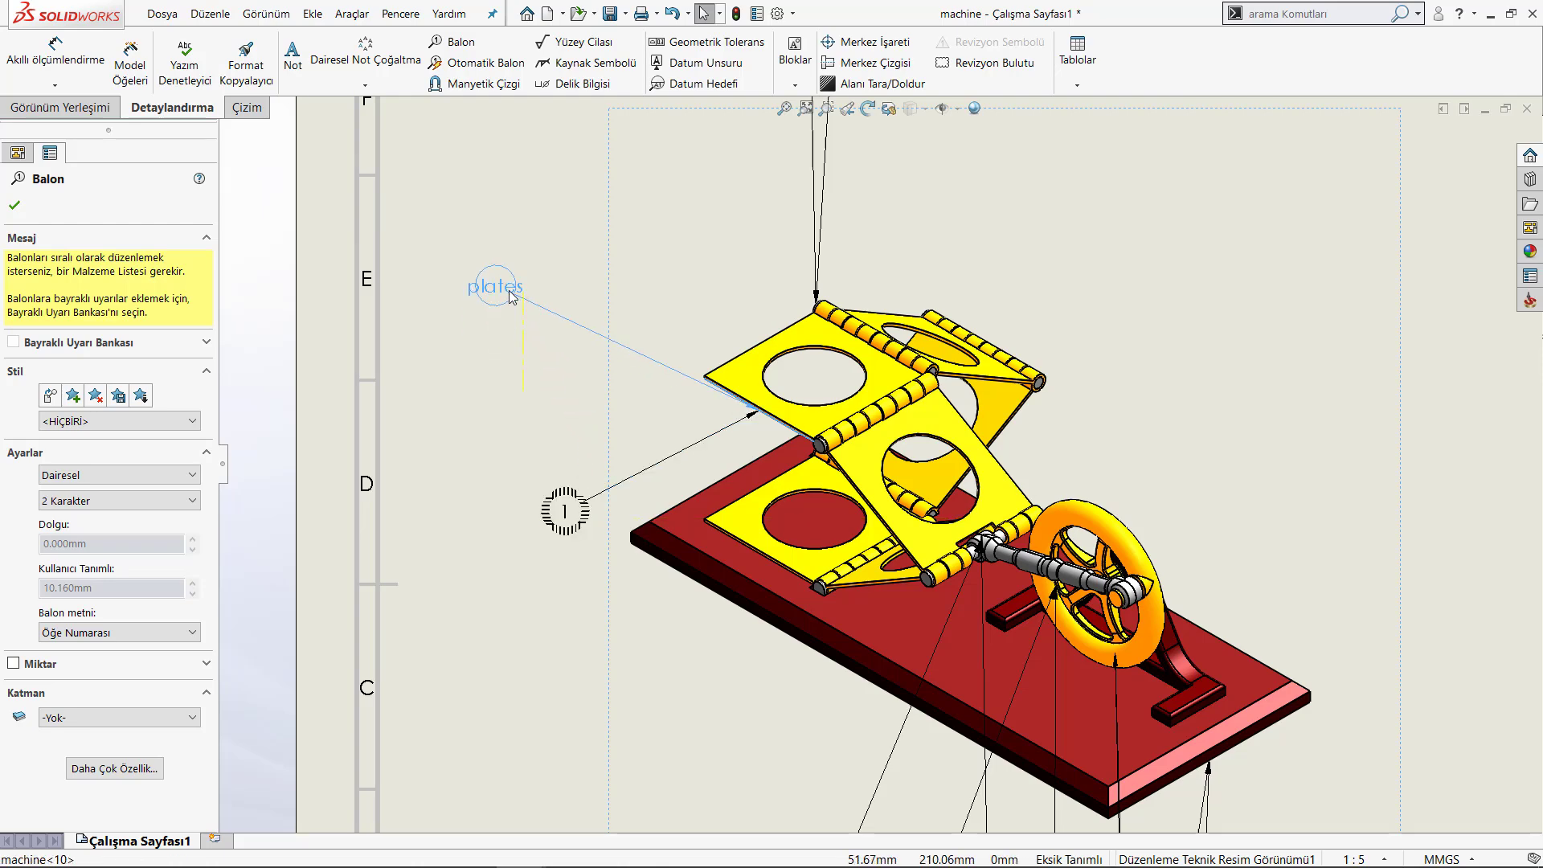
{"action": "scroll", "coordinate": [910, 522], "scroll_direction": "up", "scroll_amount": 3}
{"action": "key", "text": "Escape"}
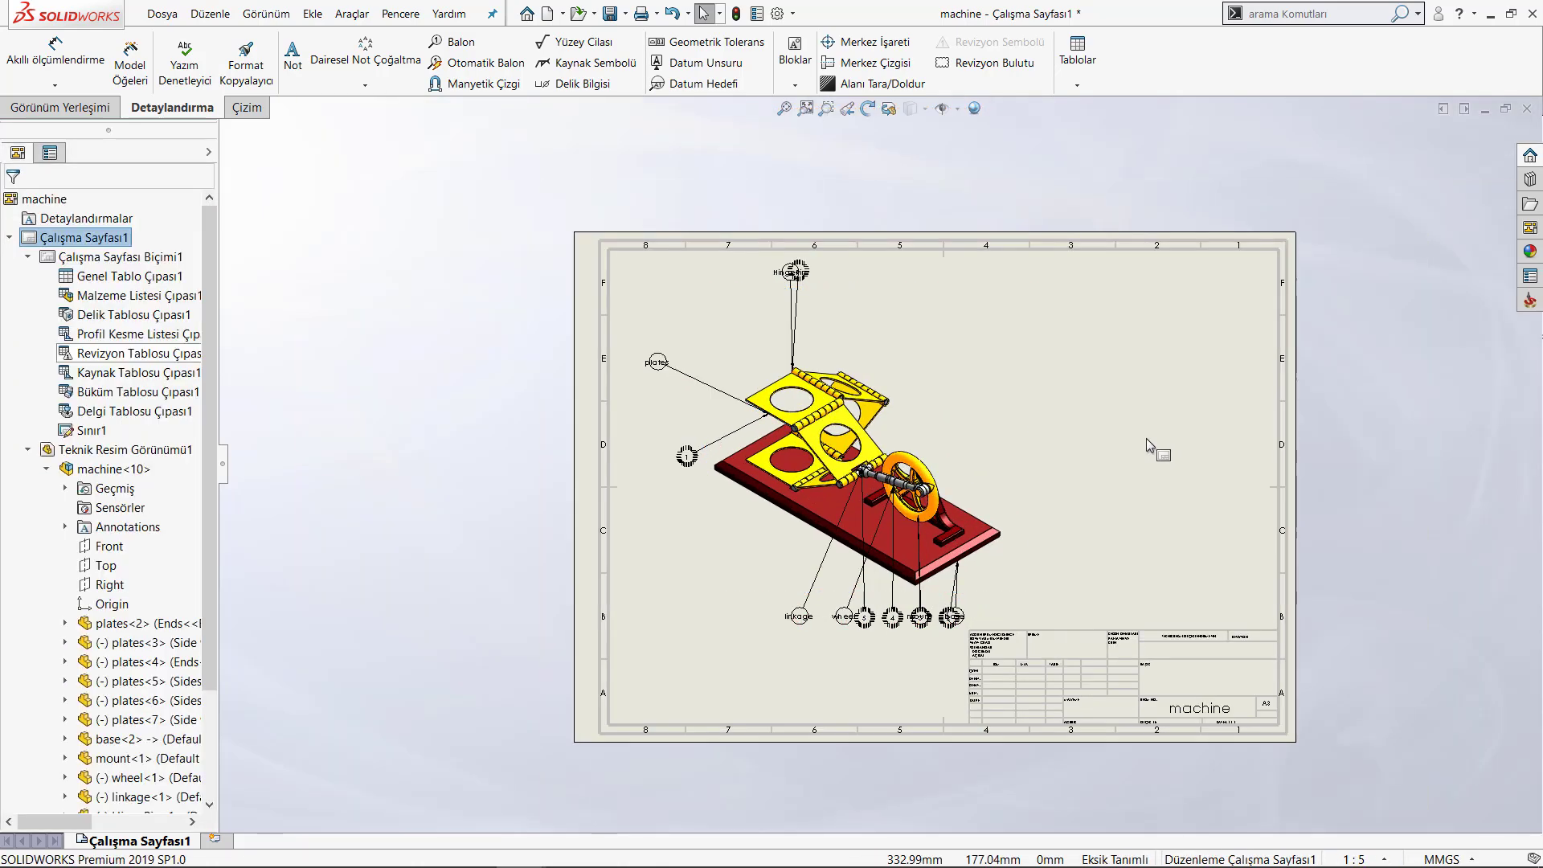